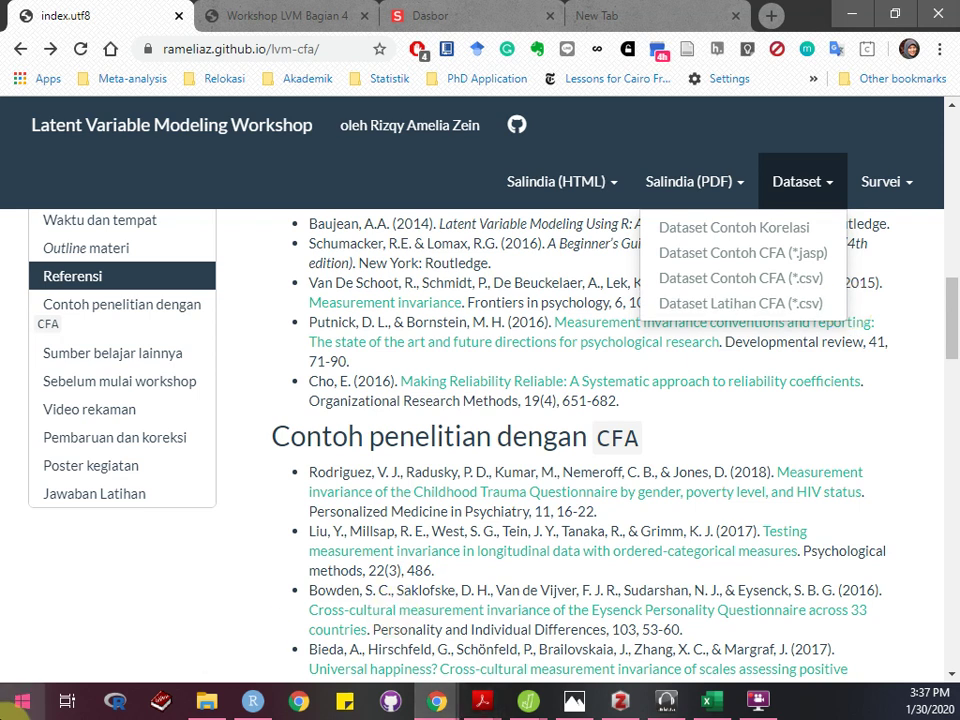
# - Switch to JASP, show the contoh-cfa results description full width from the top, and look through the y1 to y4 data table
pyautogui.click(20, 700)
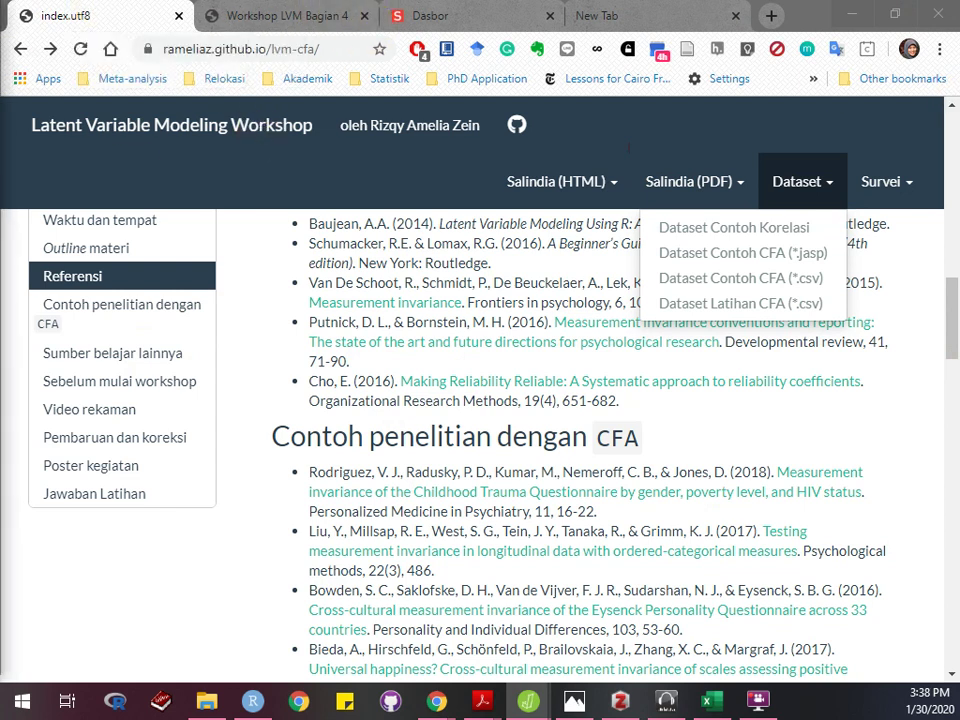
pyautogui.hotkey('alt', 'Tab')
pyautogui.moveTo(950, 185); pyautogui.dragTo(580, 108)
pyautogui.doubleClick(580, 107)
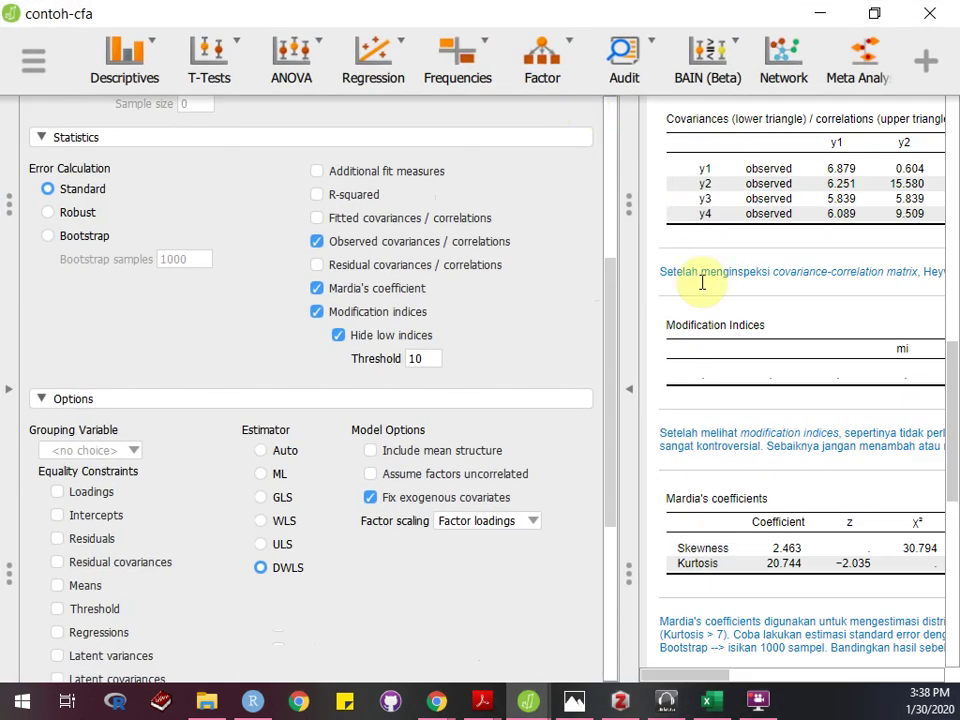
pyautogui.click(634, 336)
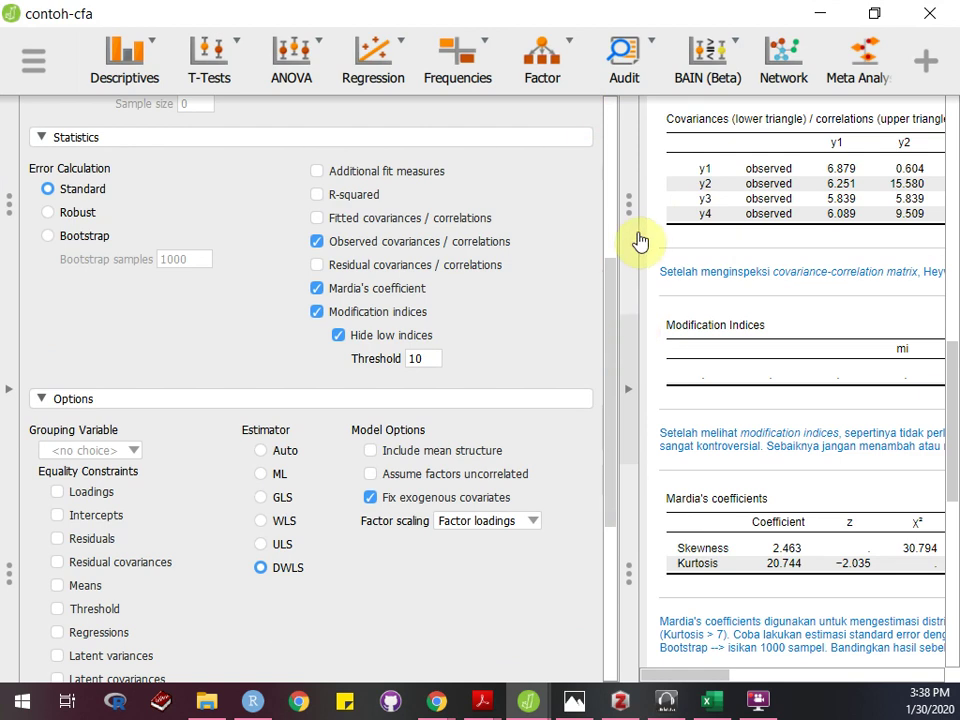
pyautogui.scroll(10, 539, 278)
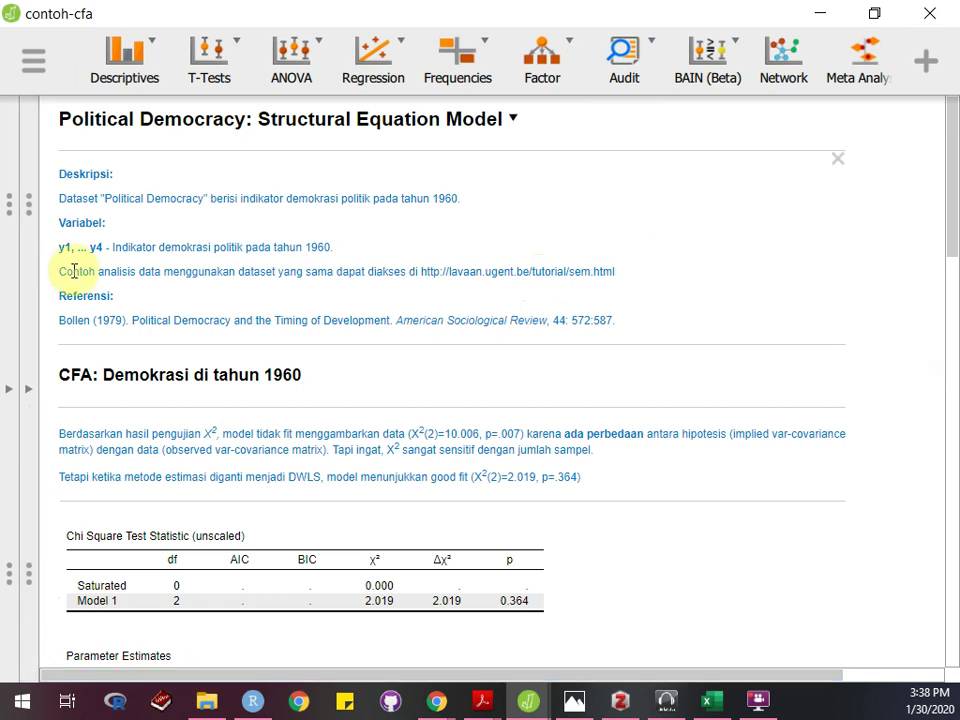
pyautogui.click(13, 364)
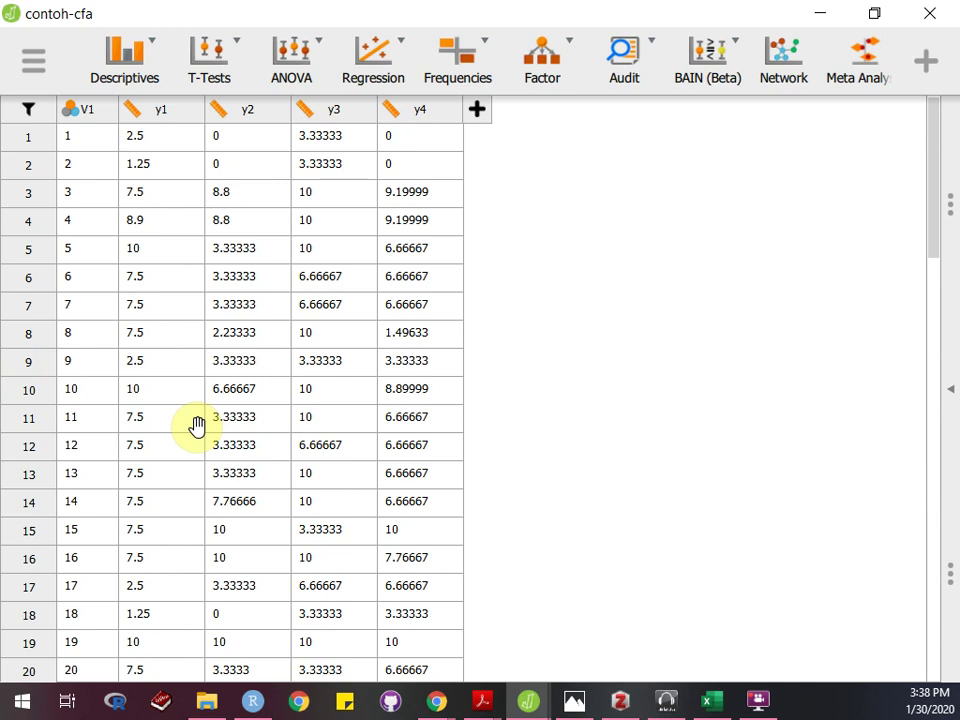
pyautogui.click(951, 356)
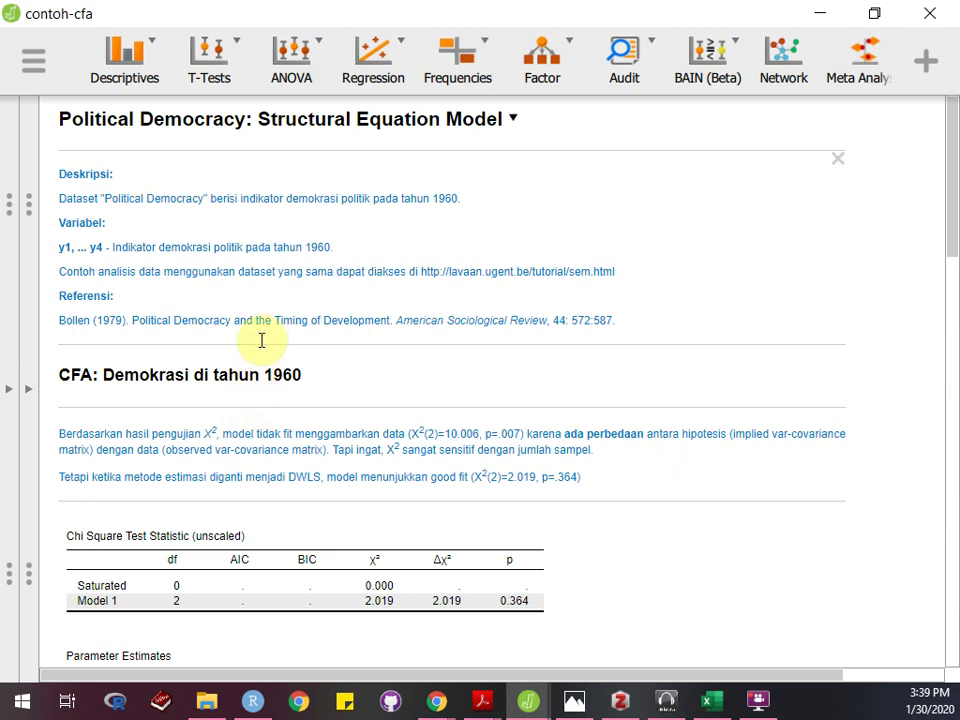
# - Examine the lavaan syntax of the CFA: Demokrasi di tahun 1960 analysis and return to the start of the results
pyautogui.click(236, 380)
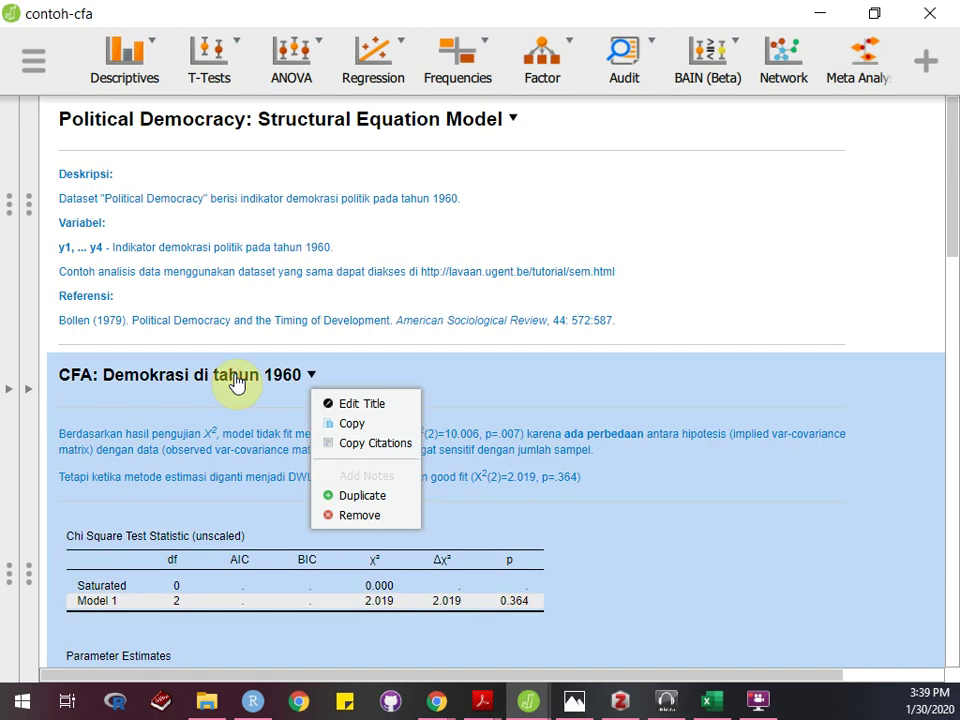
pyautogui.click(133, 395)
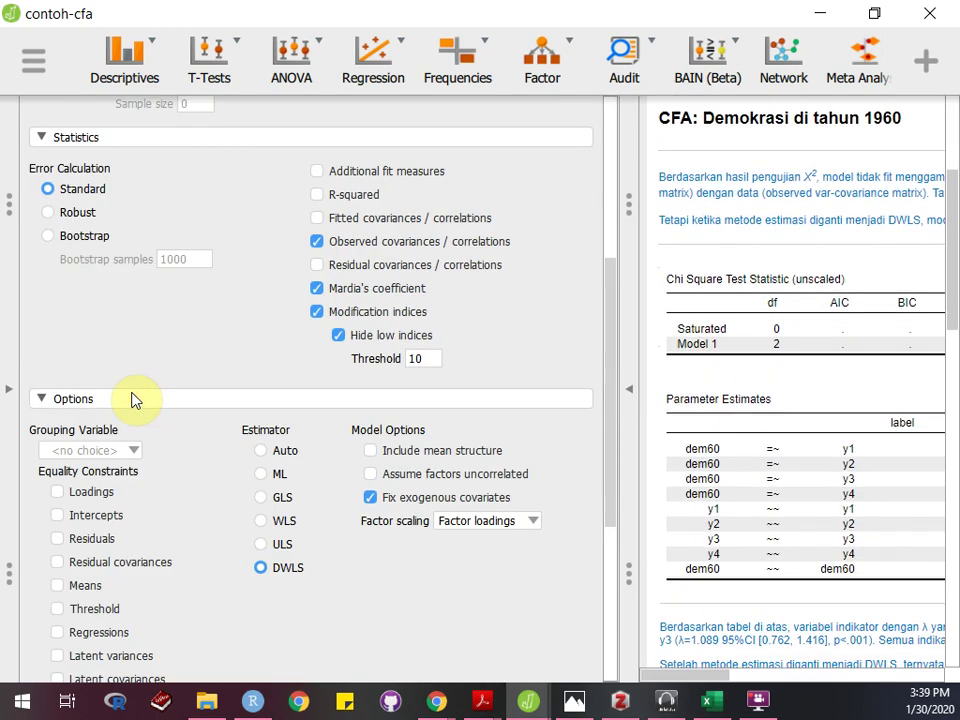
pyautogui.scroll(5, 137, 398)
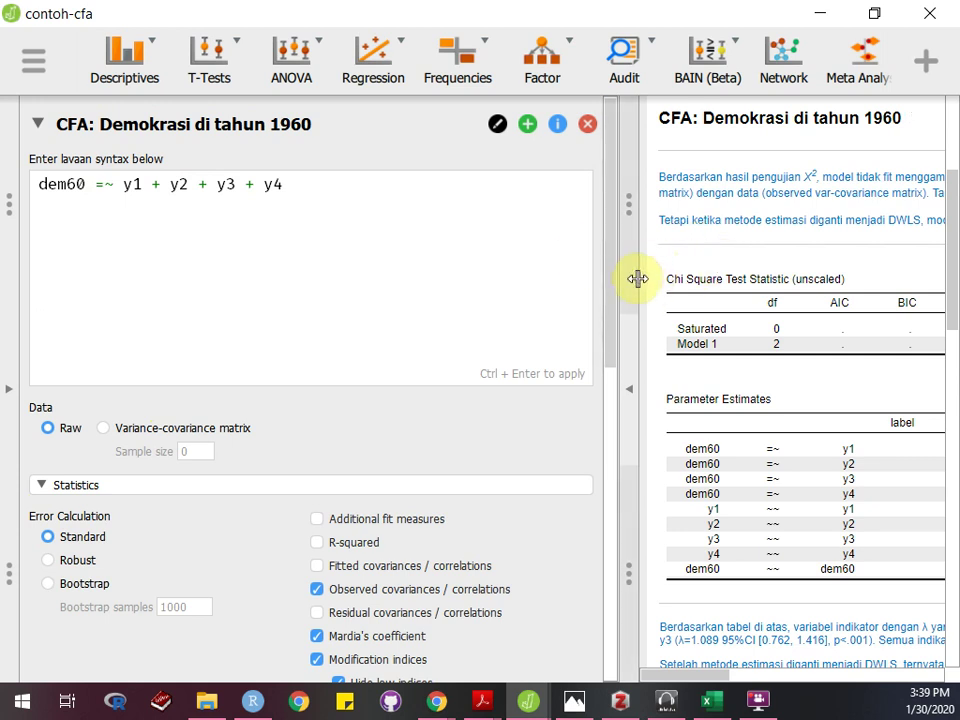
pyautogui.click(628, 373)
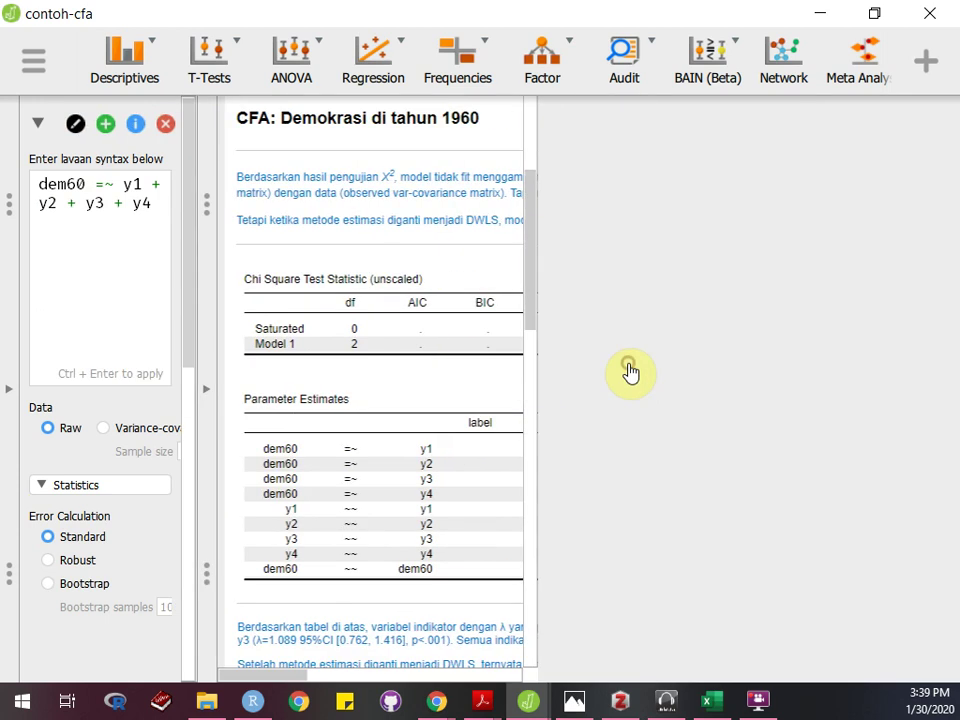
pyautogui.scroll(5, 203, 146)
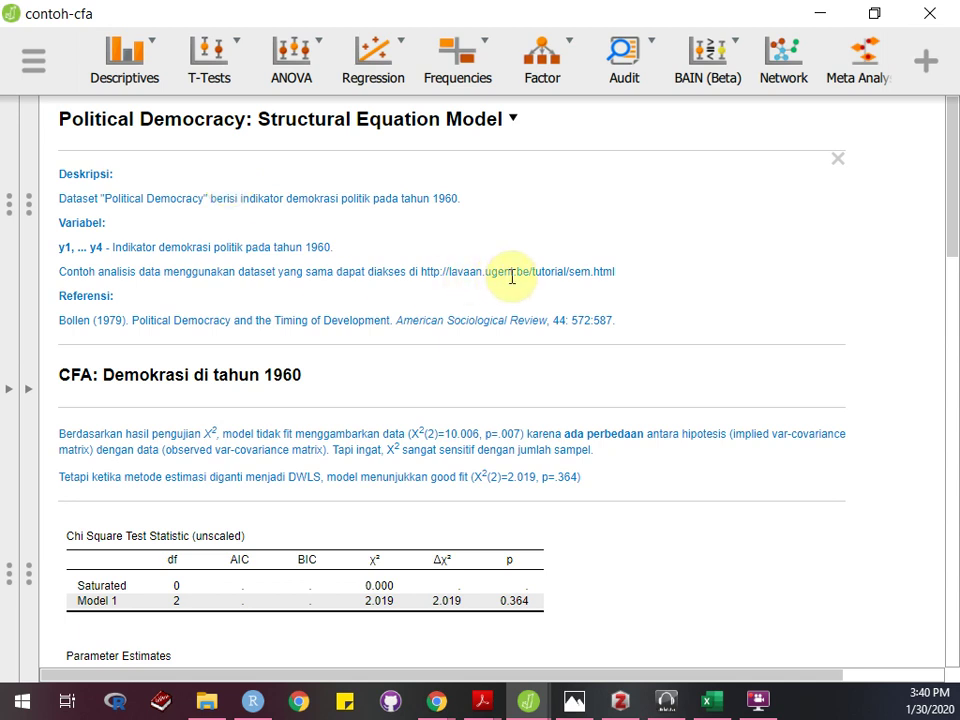
# - Copy the lavaan tutorial address from the dataset description and try to load it in Chrome's empty tab
pyautogui.moveTo(420, 271); pyautogui.dragTo(616, 271)
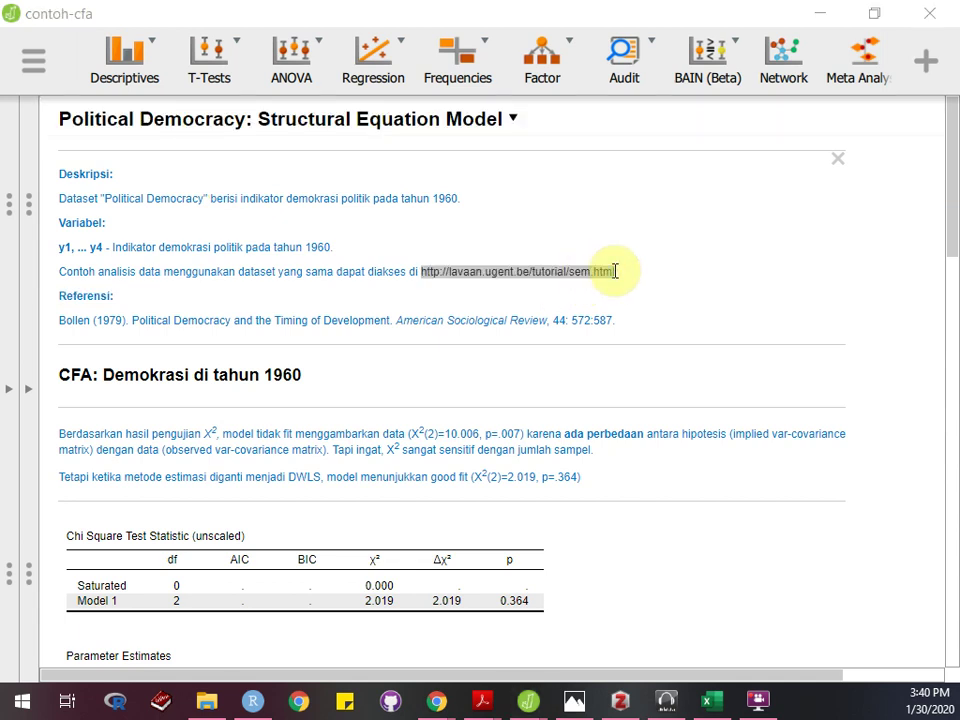
pyautogui.hotkey('alt', 'Tab')
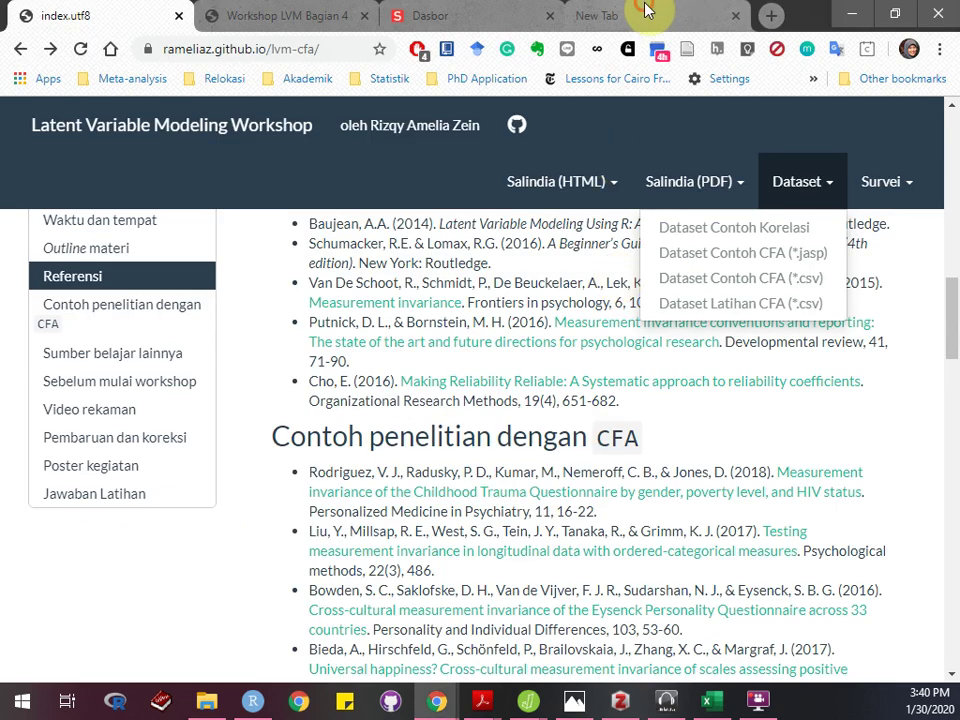
pyautogui.click(603, 17)
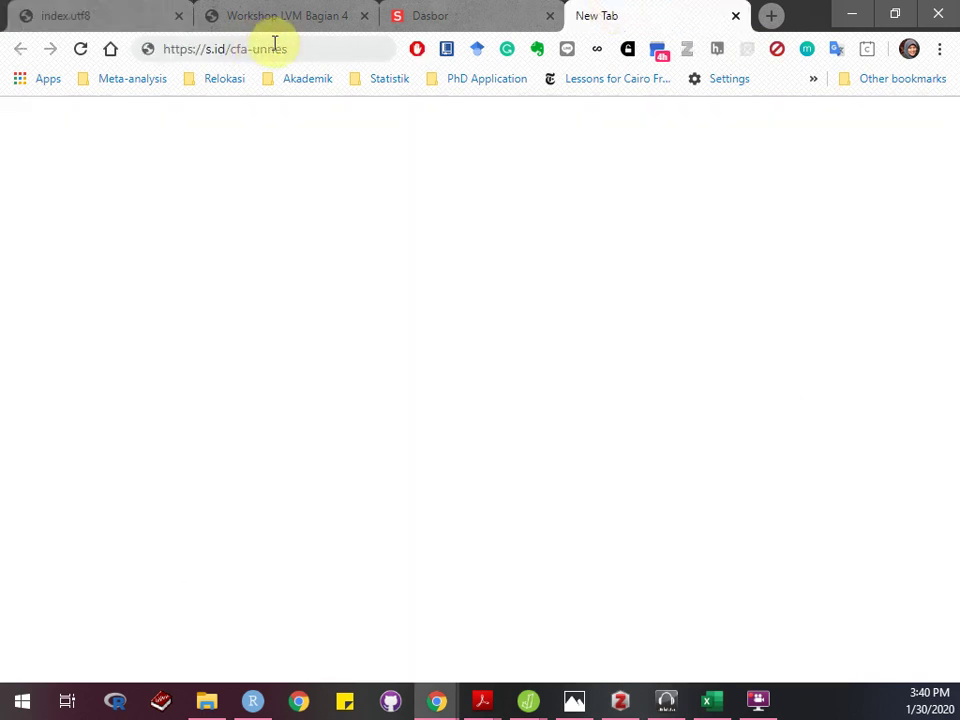
pyautogui.doubleClick(273, 49)
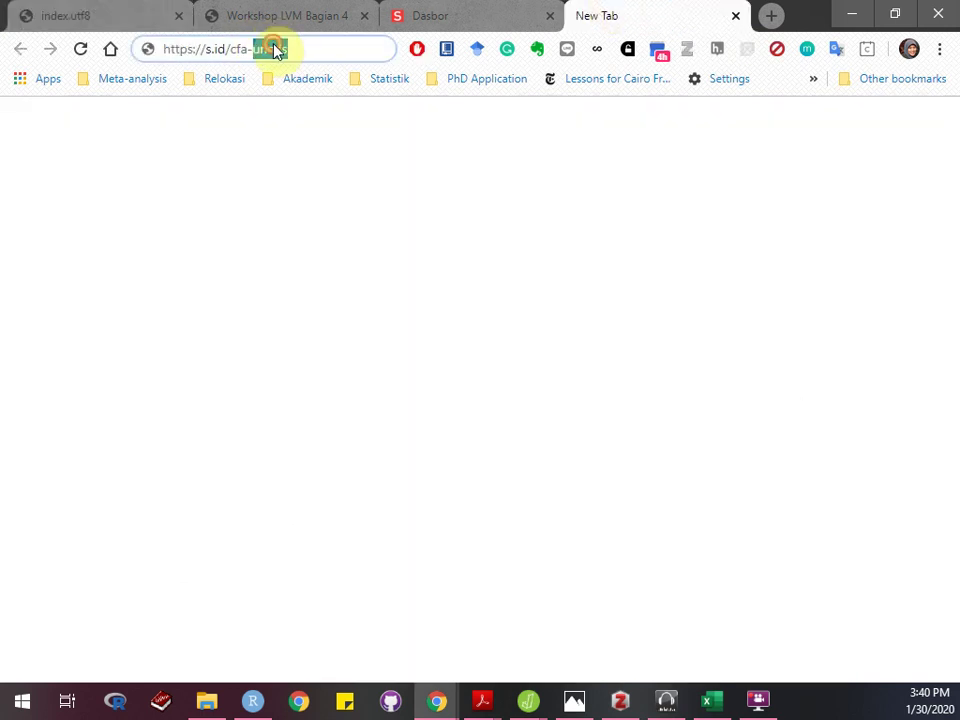
pyautogui.hotkey('ctrl', 'a')
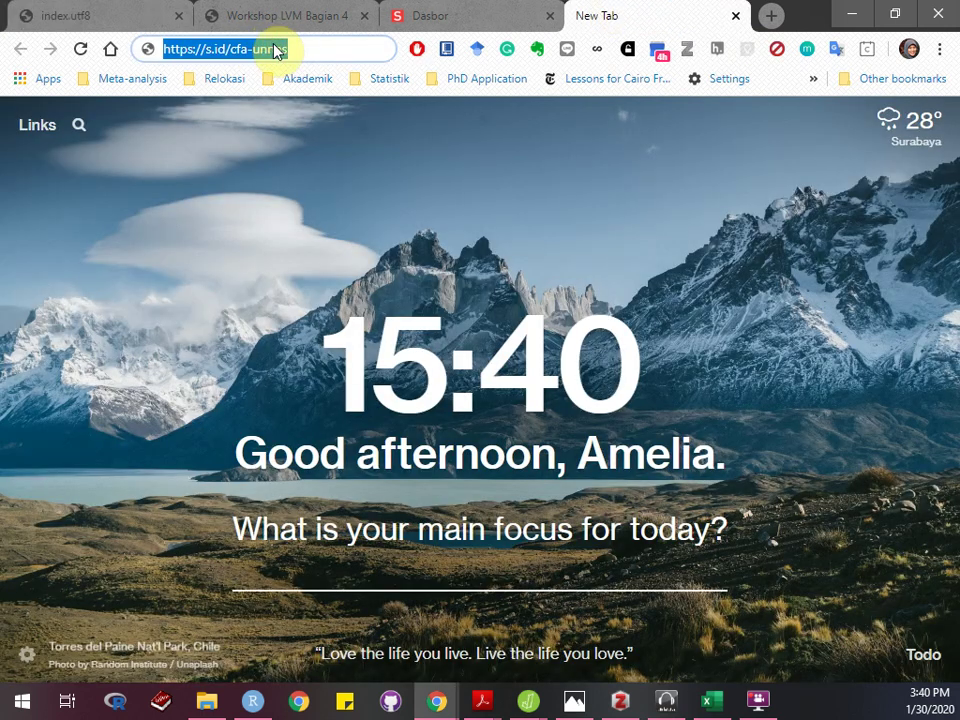
pyautogui.write('http://lavaan\\.ugent\\.be/tutorial/sem\\.html')
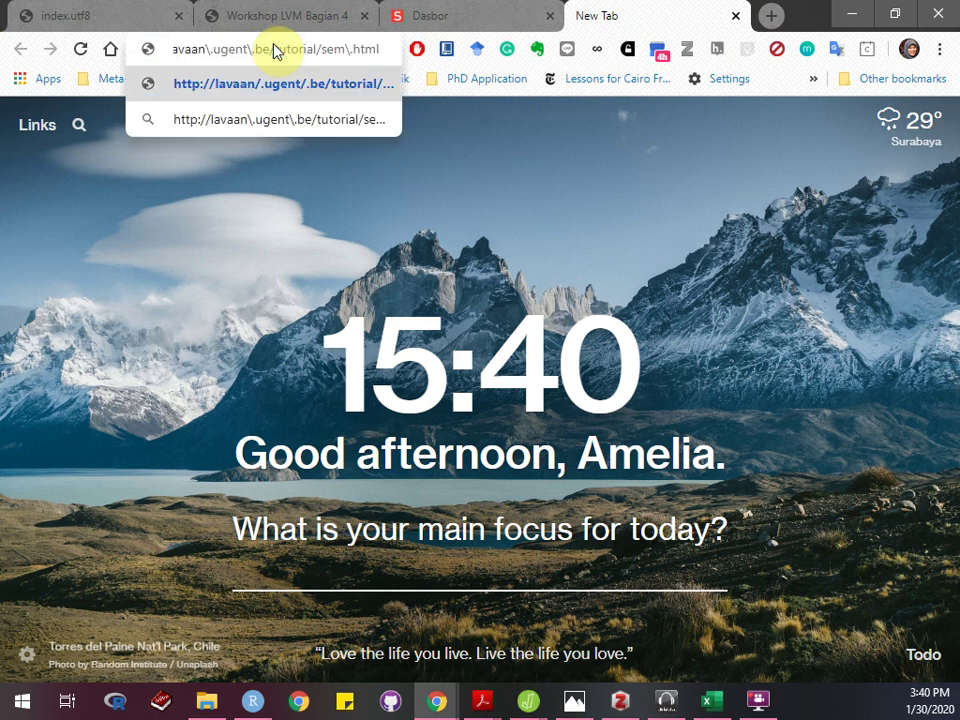
pyautogui.press('Return')
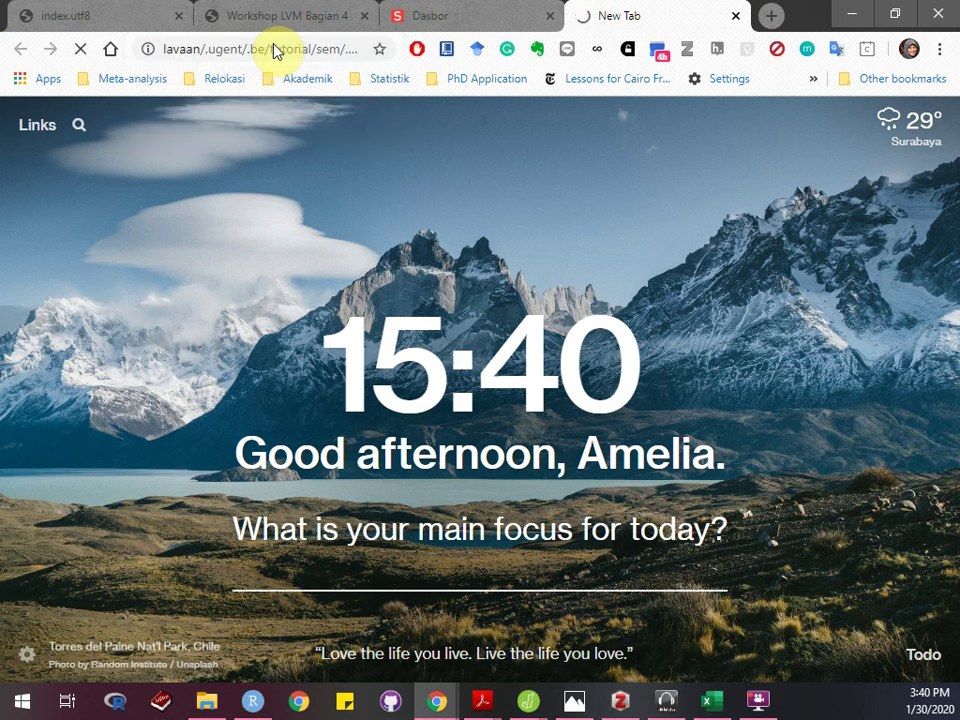
# - Try to load the same pasted tutorial address a second time
pyautogui.click(274, 50)
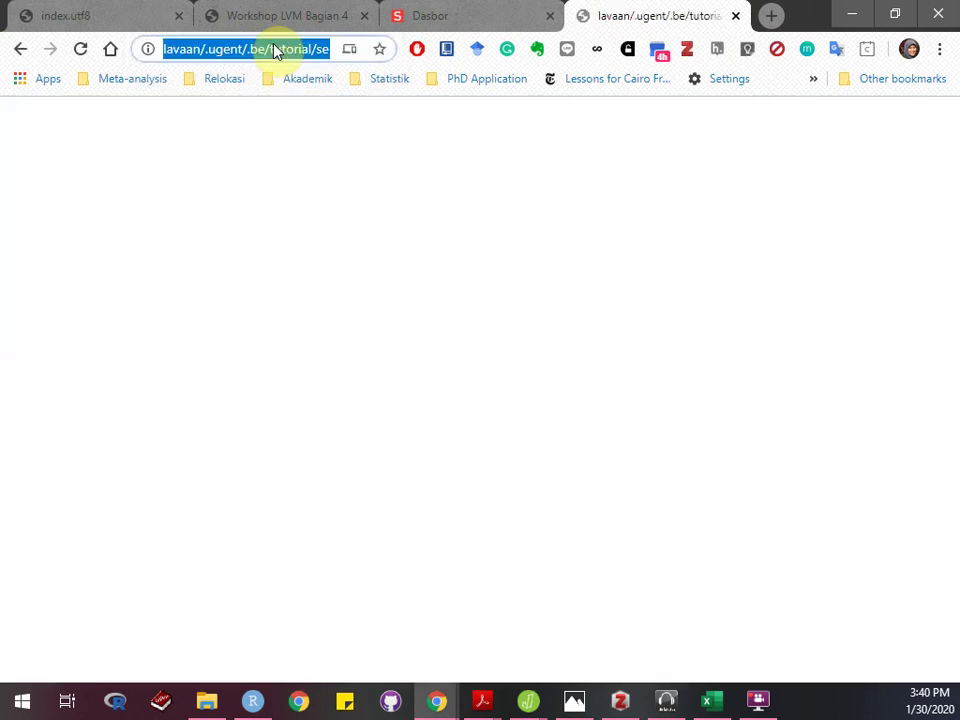
pyautogui.rightClick(274, 48)
pyautogui.press('Escape')
pyautogui.click(222, 47)
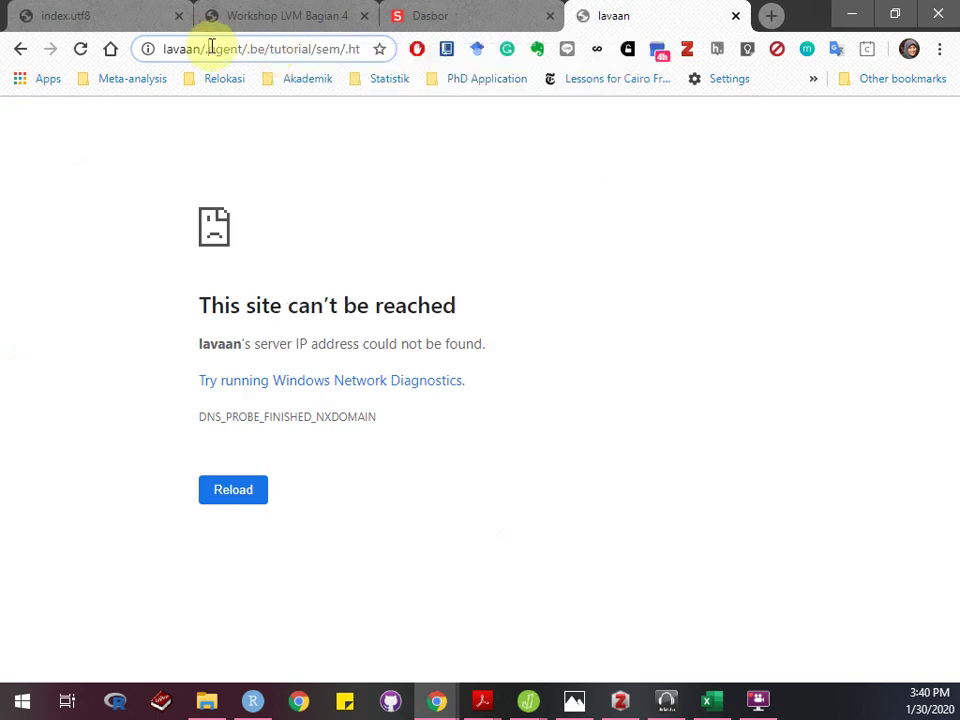
pyautogui.tripleClick(214, 50)
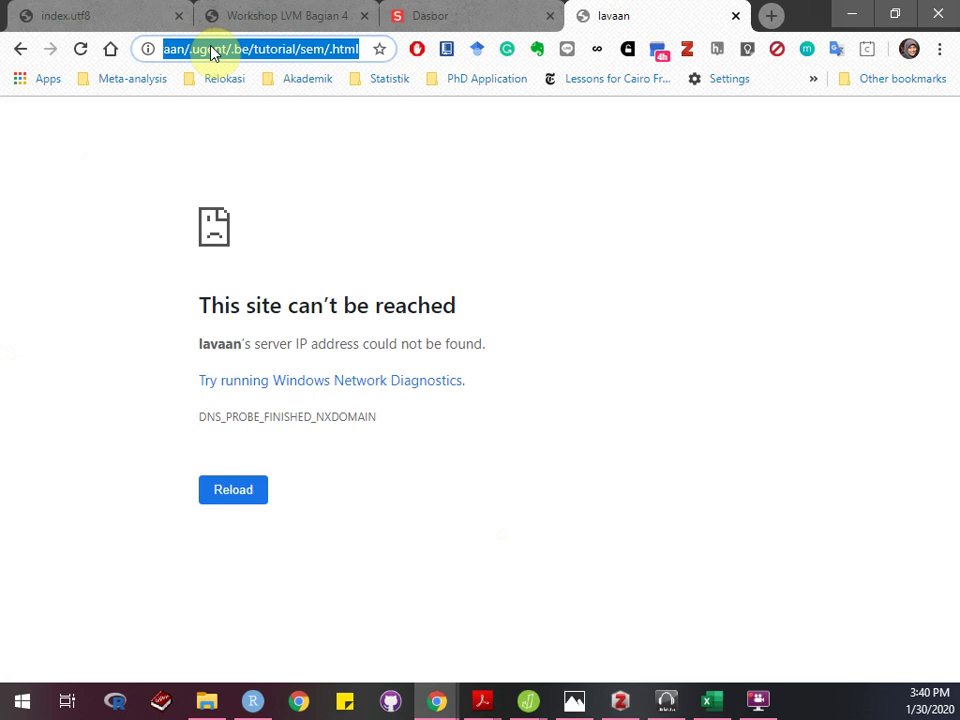
pyautogui.press('Return')
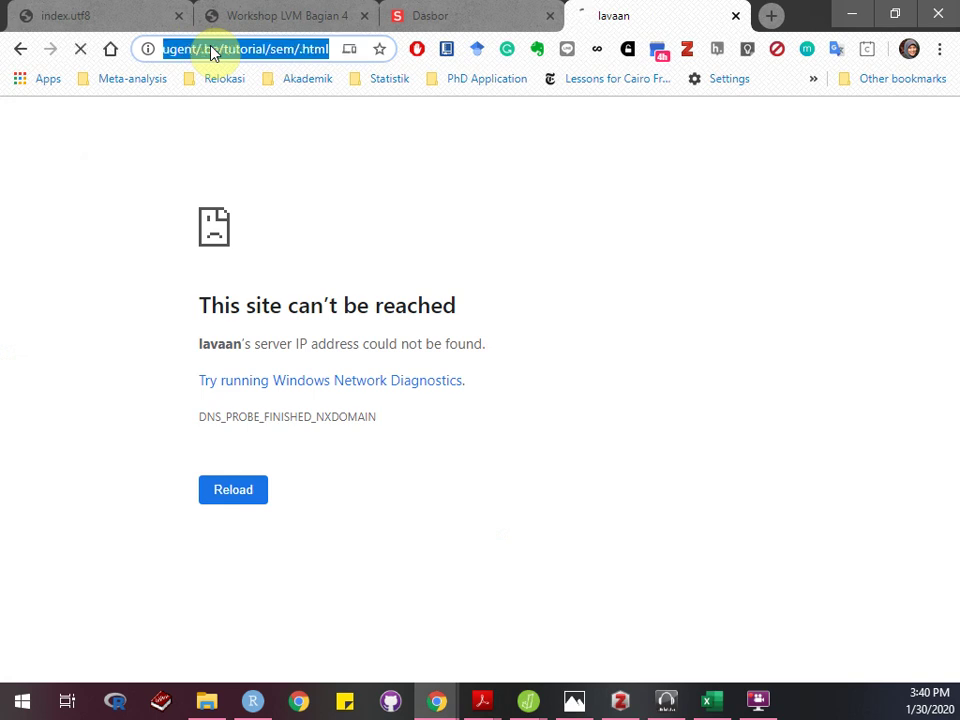
# - Search Google for "lavaan ugent political democrasy" and open the result "A SEM example - The lavaan Project"
pyautogui.write('lavaan ugent')
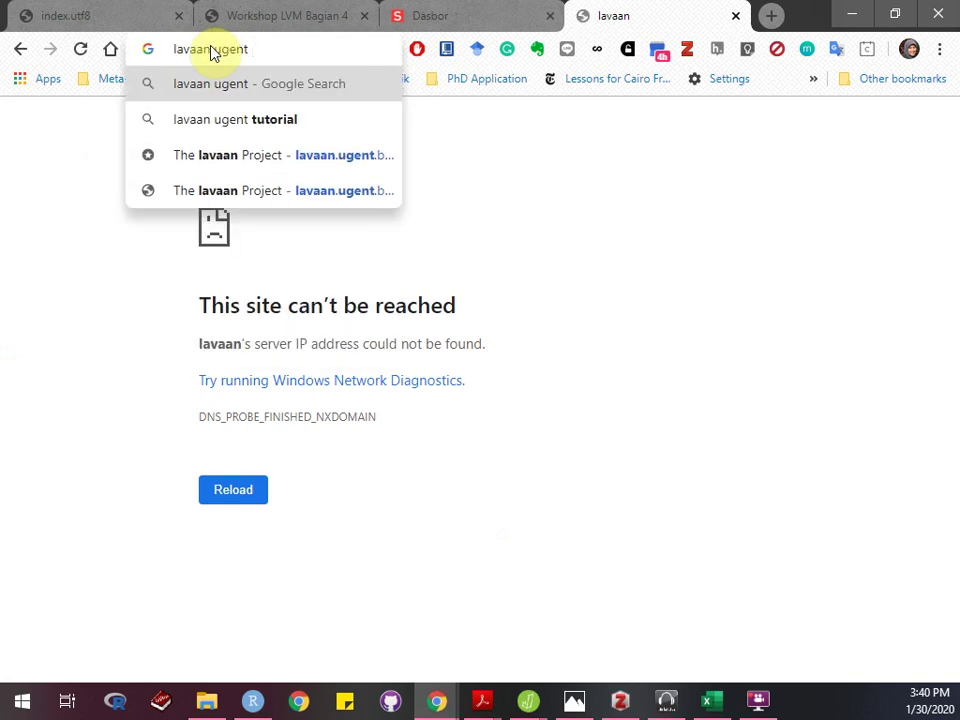
pyautogui.write(' pol')
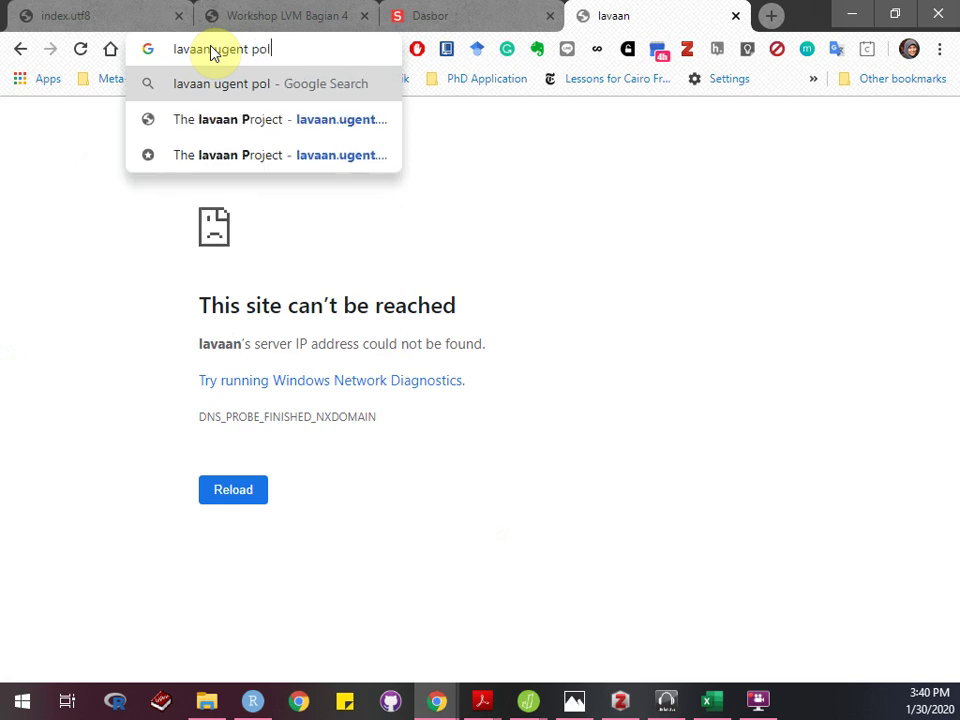
pyautogui.write('itical democrasy')
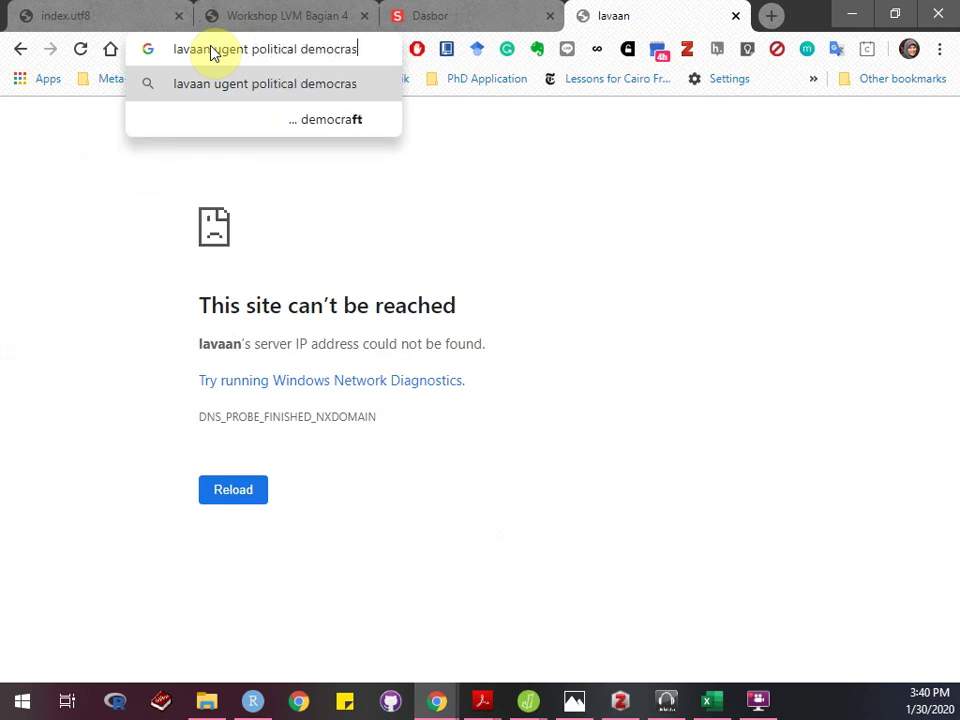
pyautogui.press('Return')
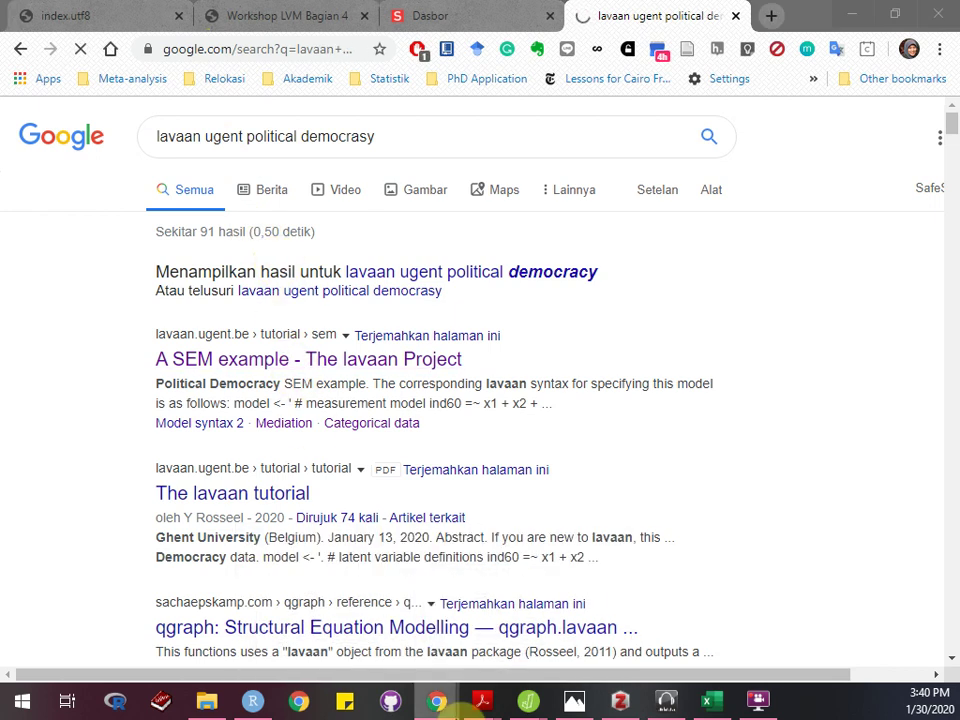
pyautogui.click(528, 700)
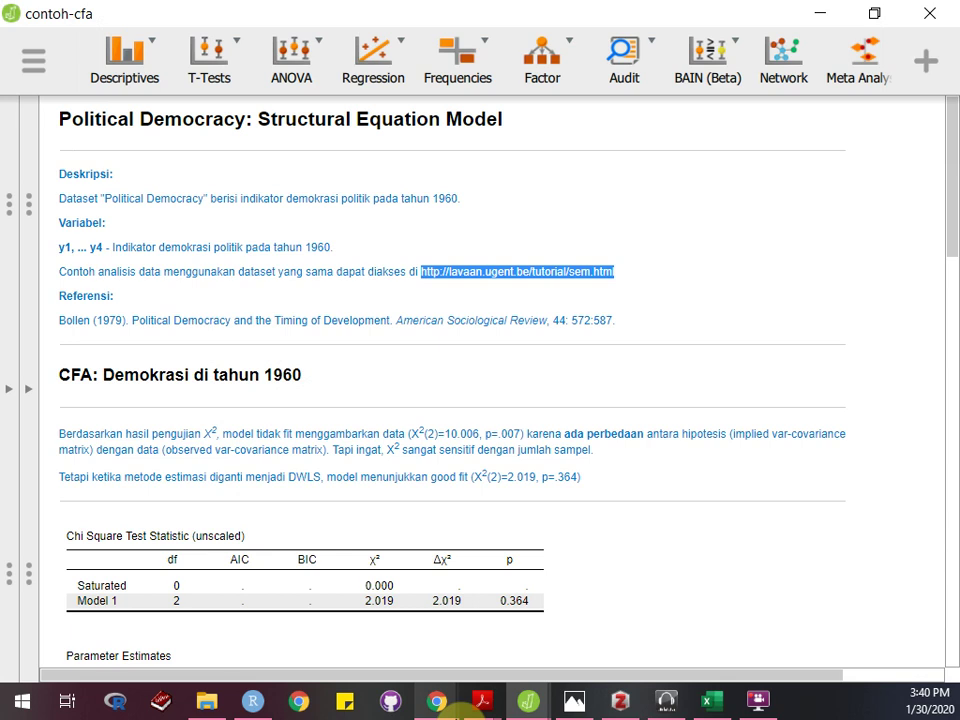
pyautogui.click(448, 704)
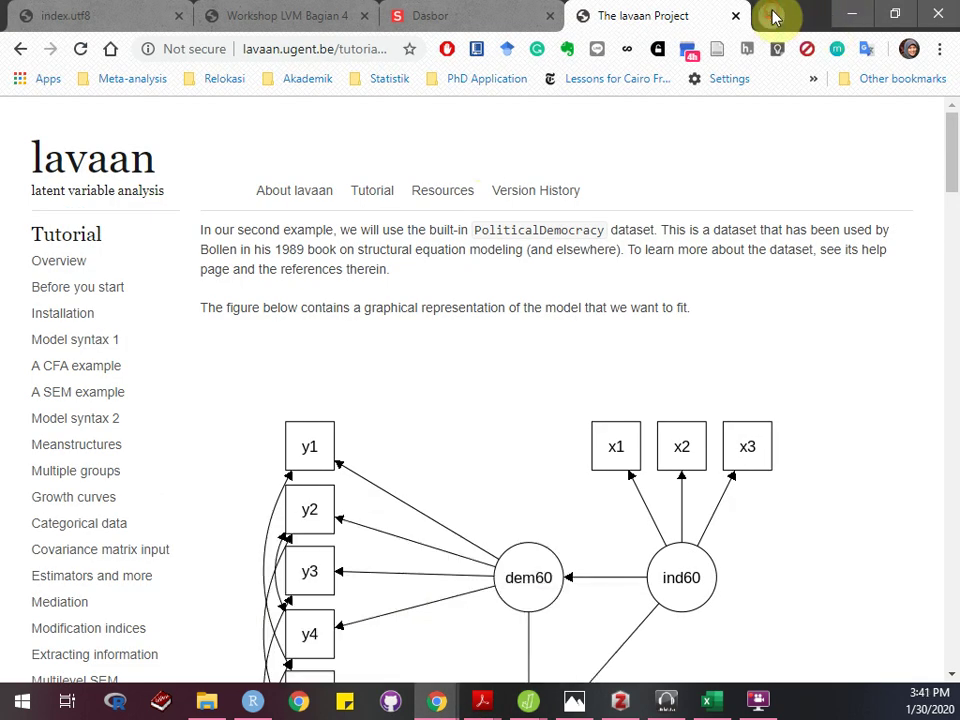
# - Paste the copied tutorial address into a new tab and replace the "\." after "lavaan" with a slash
pyautogui.click(772, 16)
pyautogui.write('http://lavaan\\.ugent\\.be/tutorial/sem\\.html')
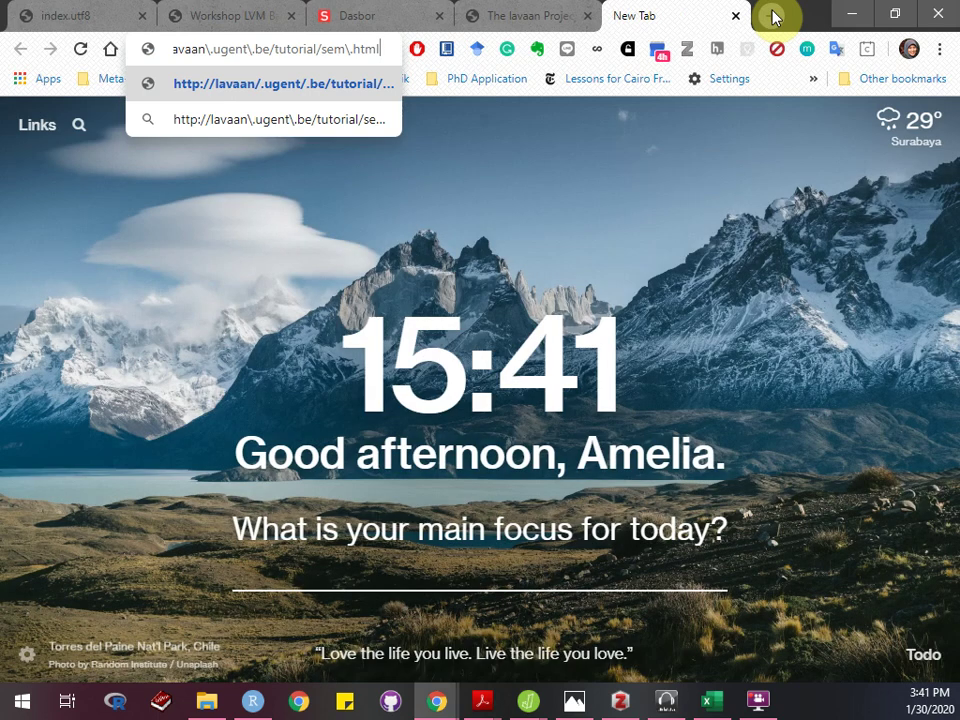
pyautogui.press('Left')
pyautogui.press('Left')
pyautogui.press('Left')
pyautogui.press('Left')
pyautogui.press('Left')
pyautogui.press('Left')
pyautogui.press('Left')
pyautogui.press('Left')
pyautogui.press('Left')
pyautogui.press('Left')
pyautogui.press('Left')
pyautogui.press('Left')
pyautogui.press('Left')
pyautogui.press('Left')
pyautogui.press('Left')
pyautogui.press('Left')
pyautogui.press('Left')
pyautogui.press('Left')
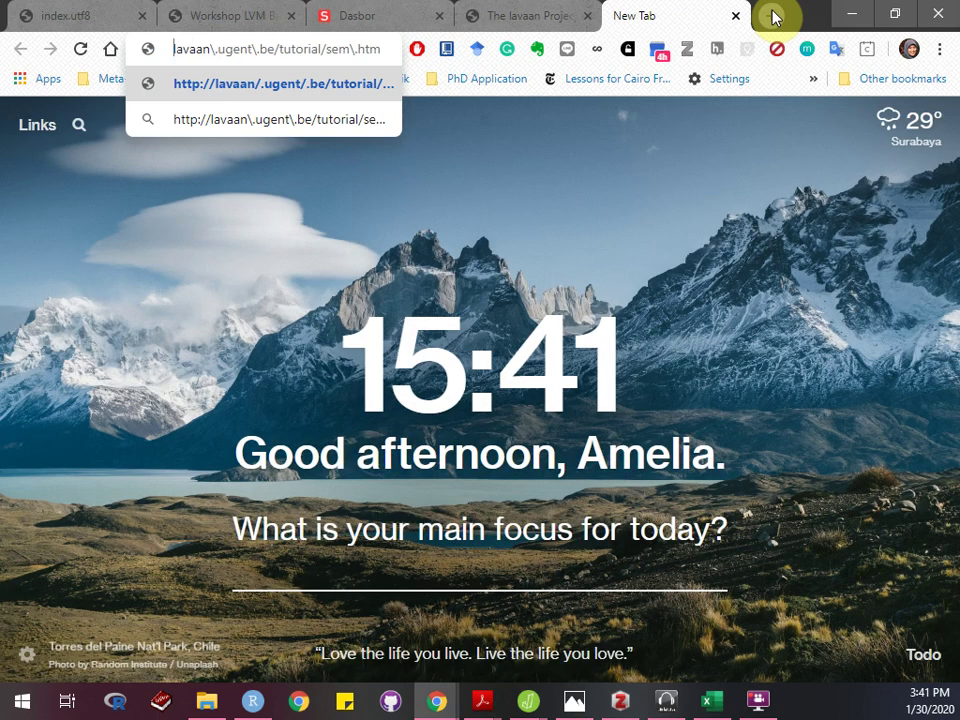
pyautogui.press('Right')
pyautogui.press('Right')
pyautogui.press('Right')
pyautogui.press('Right')
pyautogui.press('Right')
pyautogui.press('Left')
pyautogui.press('Delete')
pyautogui.press('Delete')
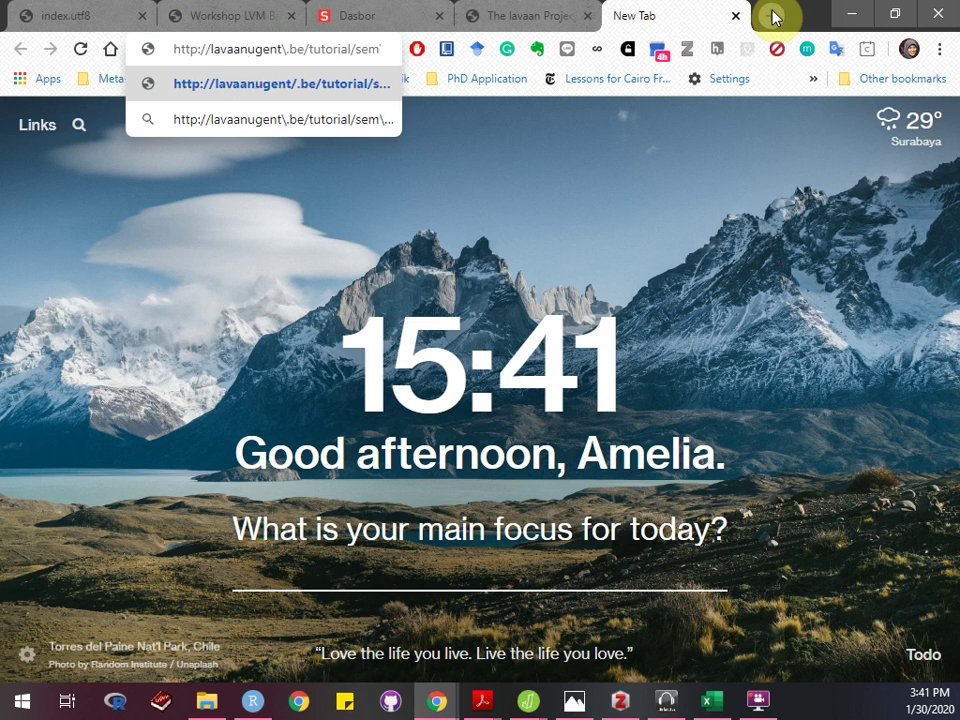
pyautogui.write('/')
# - Replace the "\." after "ugent" in the pasted address with a slash
pyautogui.press('Right')
pyautogui.press('Right')
pyautogui.press('Right')
pyautogui.press('Right')
pyautogui.press('Right')
pyautogui.press('Right')
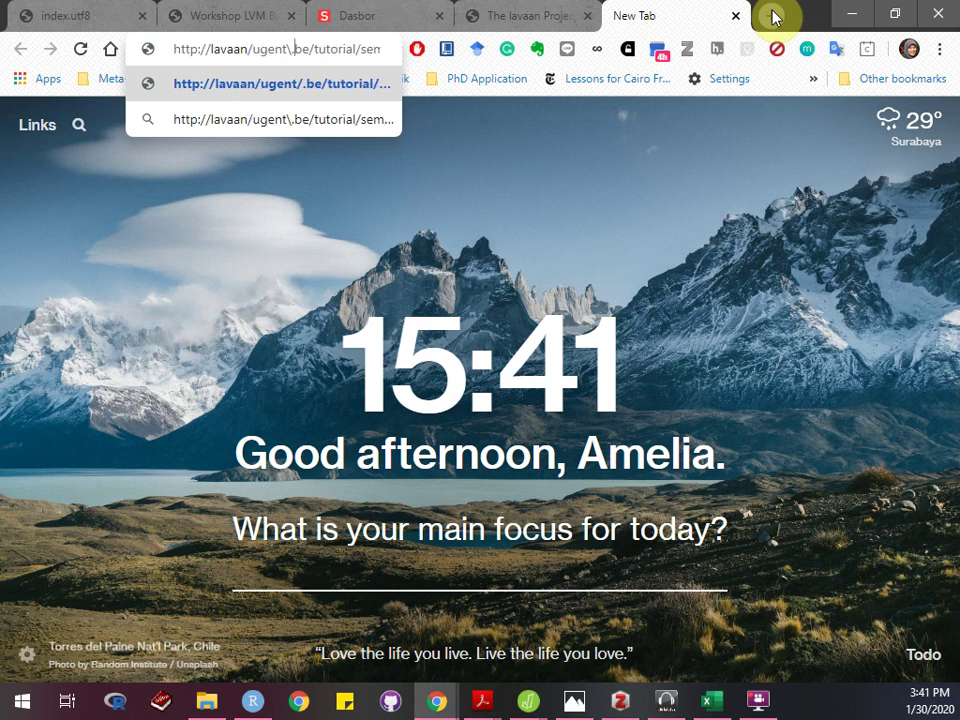
pyautogui.press('BackSpace')
pyautogui.press('BackSpace')
pyautogui.write('/')
pyautogui.press('Right')
pyautogui.press('Right')
pyautogui.press('Right')
pyautogui.press('Right')
pyautogui.press('Right')
pyautogui.press('Right')
pyautogui.press('Right')
pyautogui.press('Right')
pyautogui.press('Right')
pyautogui.press('Right')
pyautogui.press('Right')
pyautogui.press('Right')
pyautogui.press('Right')
pyautogui.press('Right')
pyautogui.press('Right')
pyautogui.press('Right')
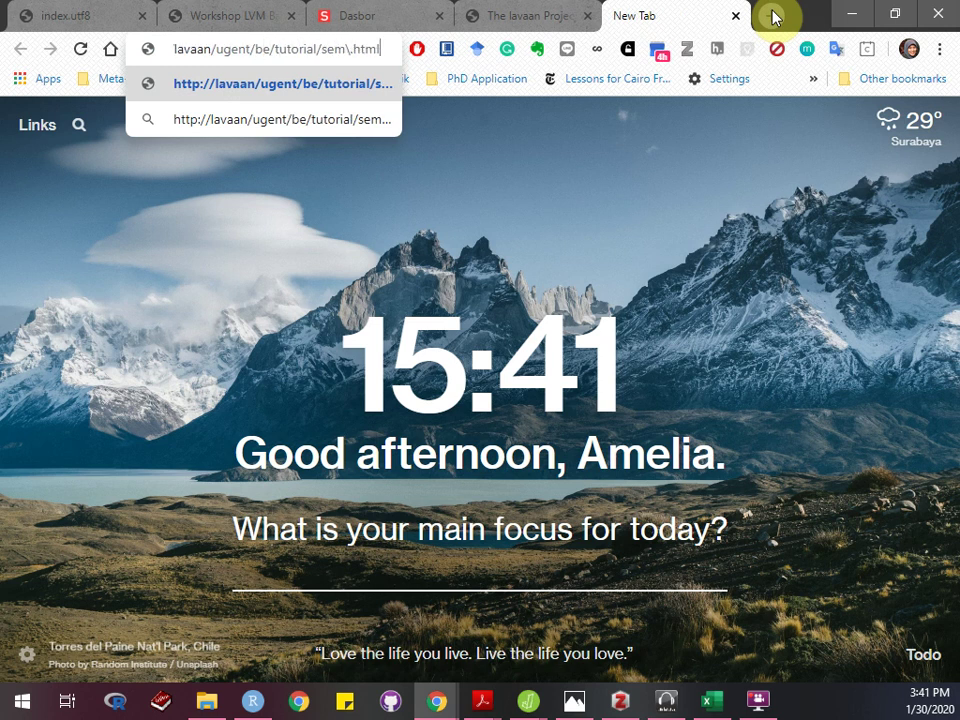
pyautogui.press('BackSpace')
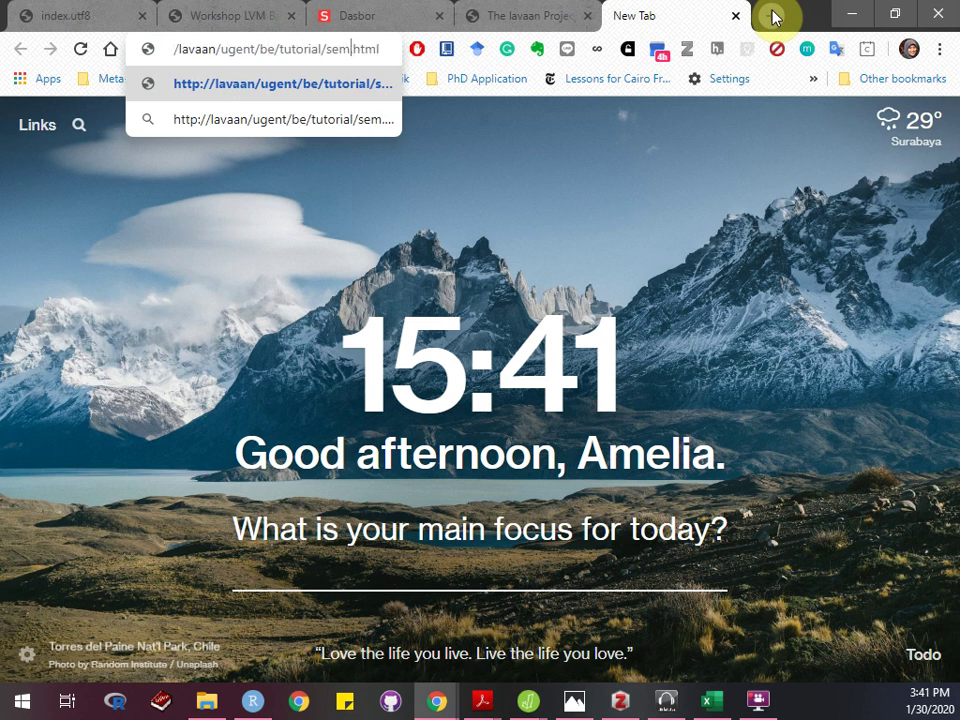
pyautogui.press('Return')
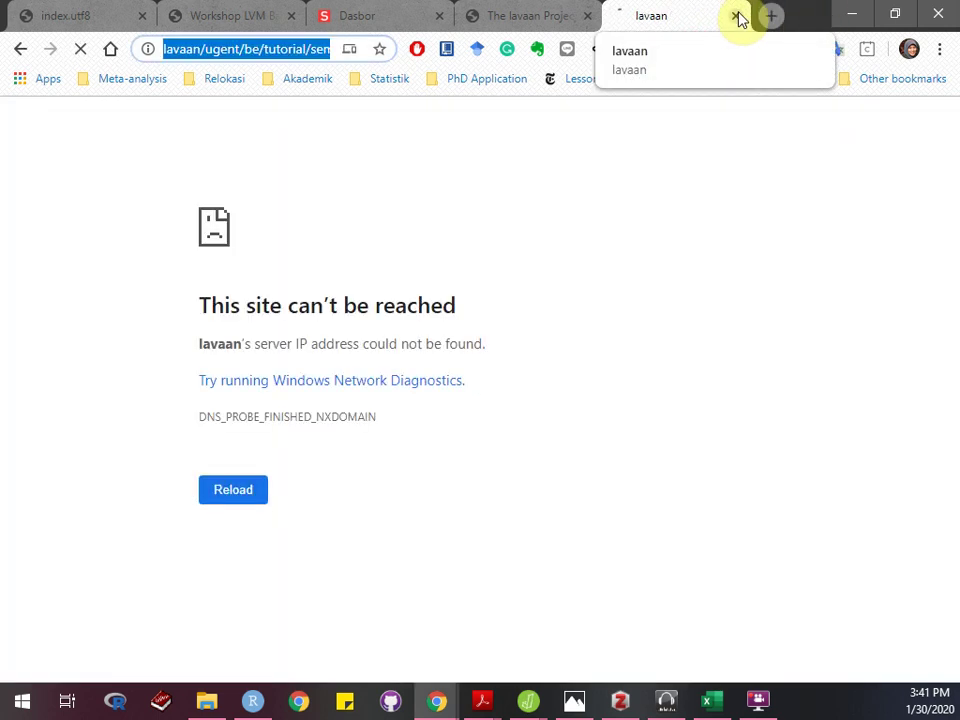
# - Close the tab with the unreachable lavaan address and open a new blank tab
pyautogui.click(737, 16)
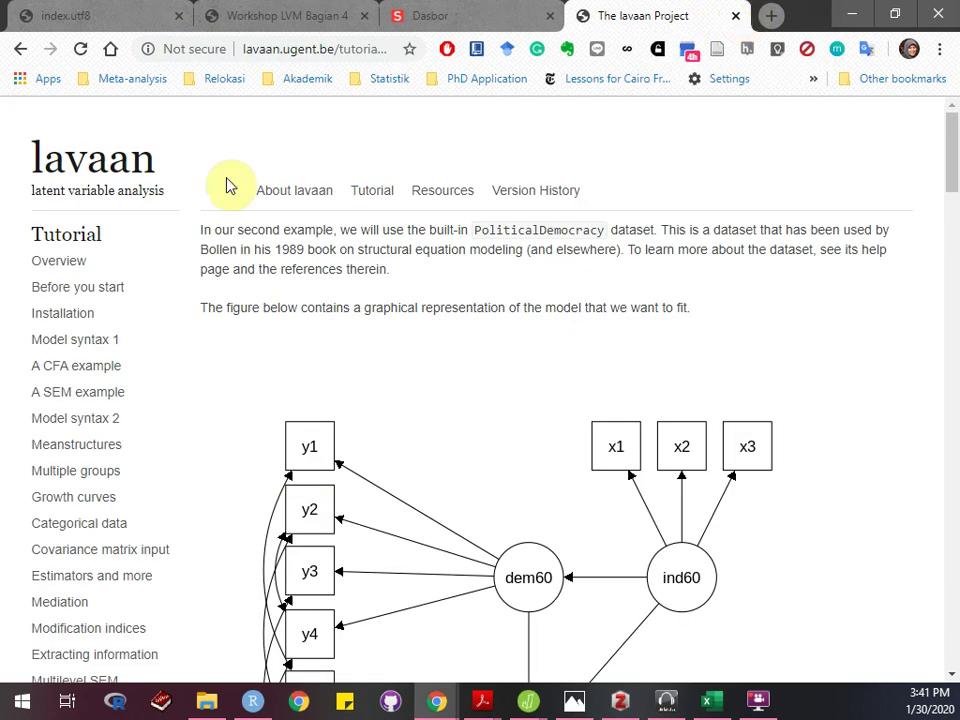
pyautogui.click(771, 17)
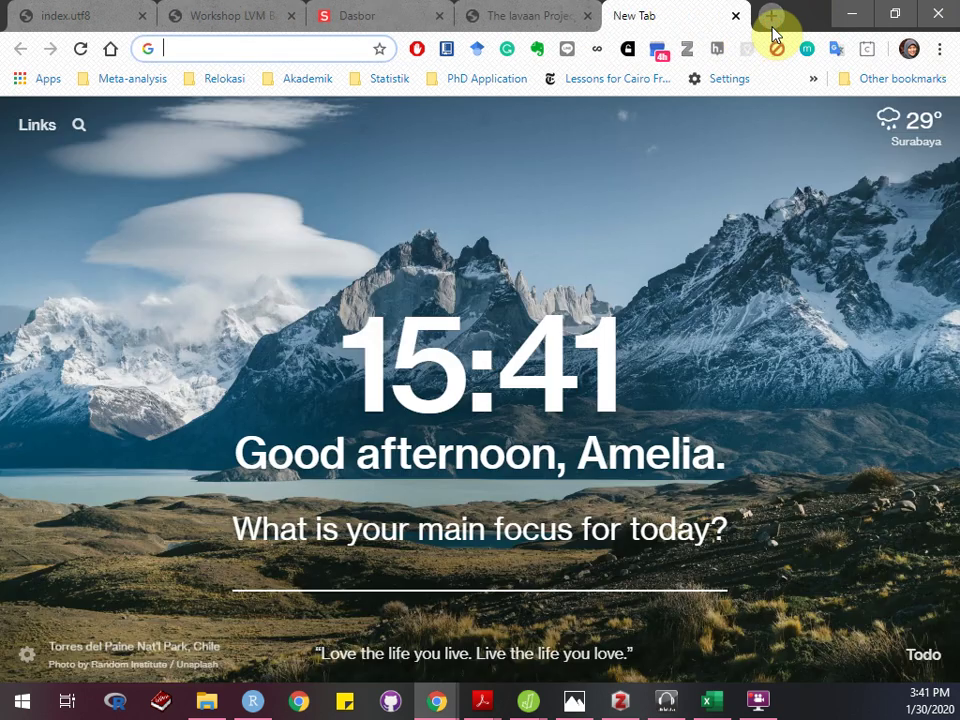
pyautogui.click(771, 30)
# - Search Google for "lavaan political democracy" and open the result "A SEM example - The lavaan Project"
pyautogui.write('vaan')
pyautogui.press('BackSpace')
pyautogui.press('BackSpace')
pyautogui.press('BackSpace')
pyautogui.press('BackSpace')
pyautogui.press('BackSpace')
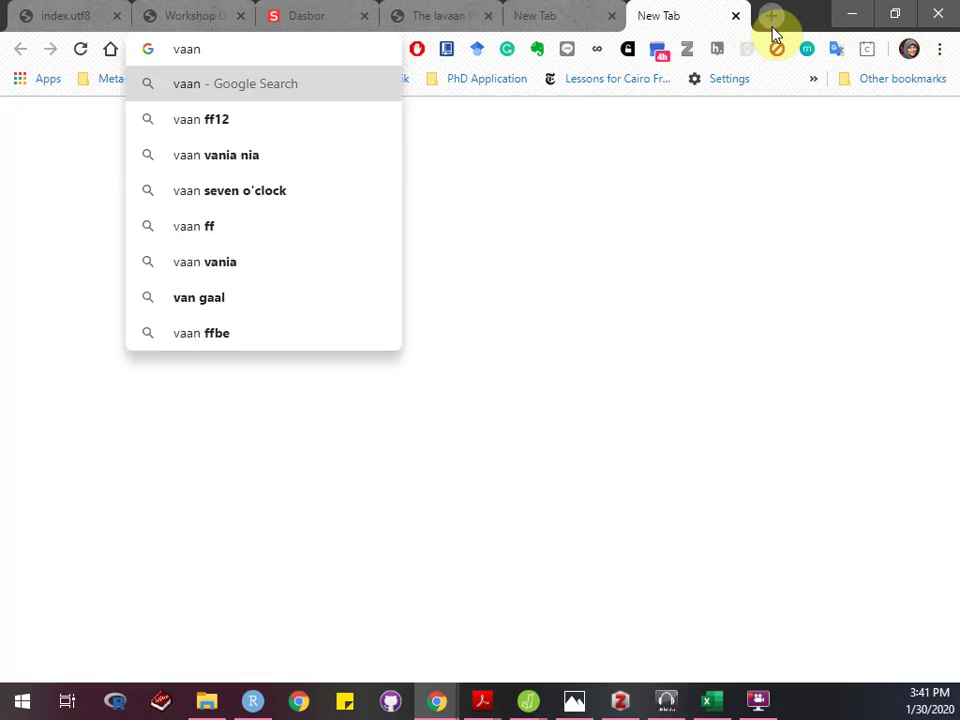
pyautogui.write('lavaan ')
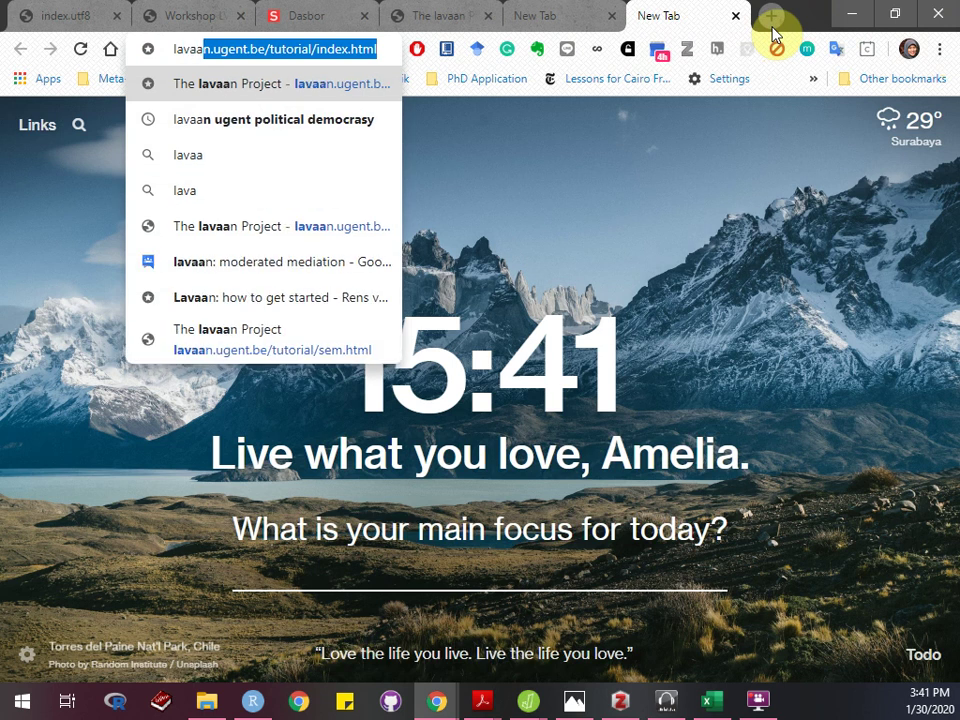
pyautogui.write('ugn')
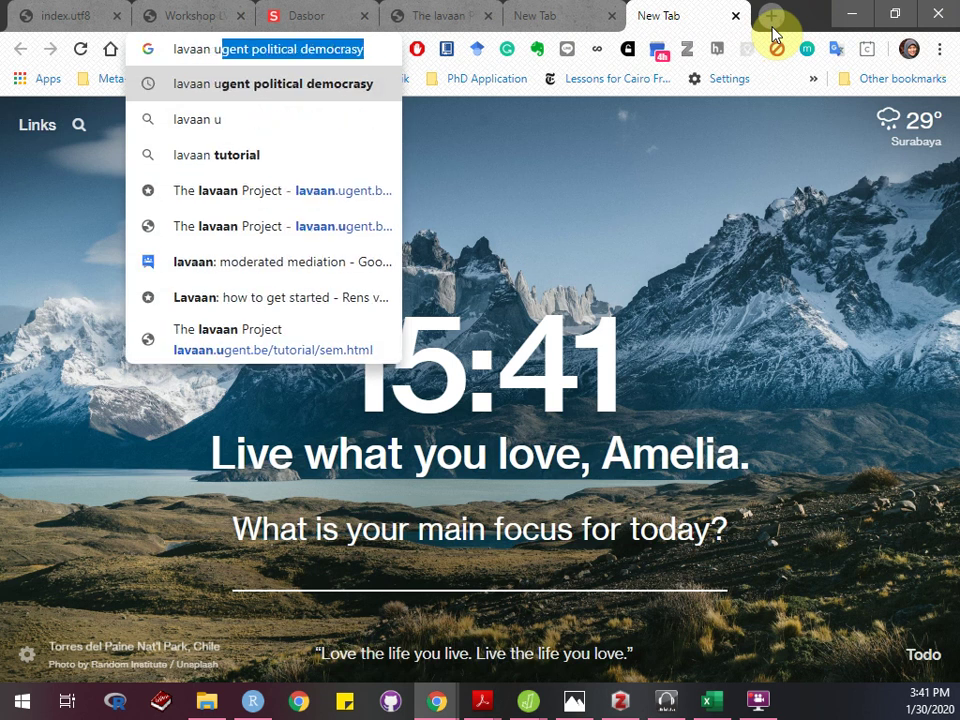
pyautogui.press('BackSpace')
pyautogui.press('BackSpace')
pyautogui.press('BackSpace')
pyautogui.write('polit')
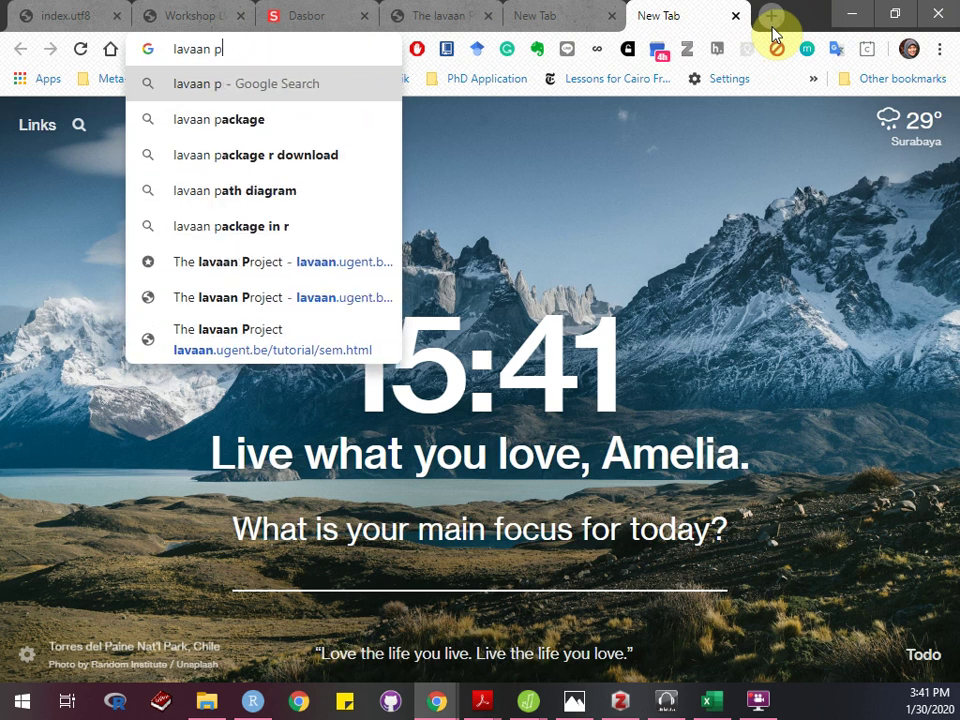
pyautogui.press('Down')
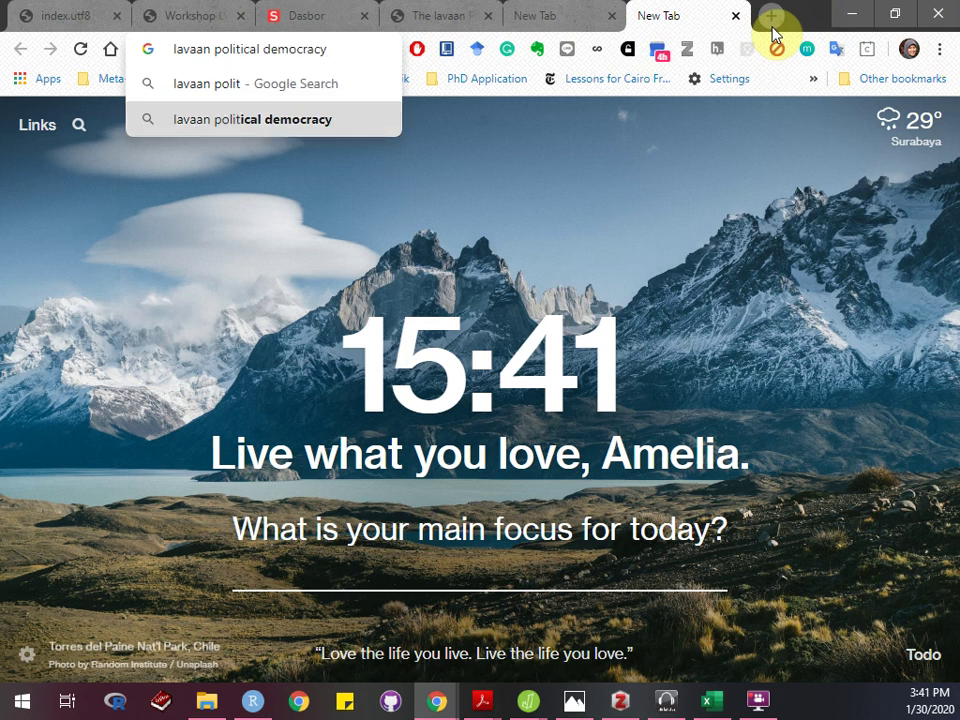
pyautogui.press('Return')
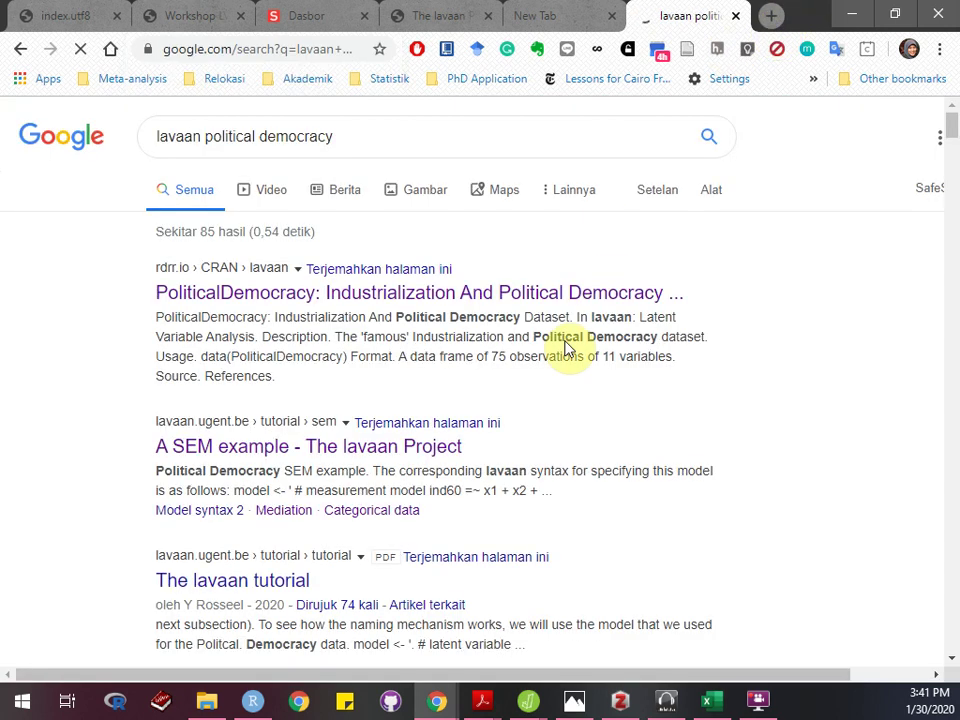
pyautogui.scroll(-3, 360, 432)
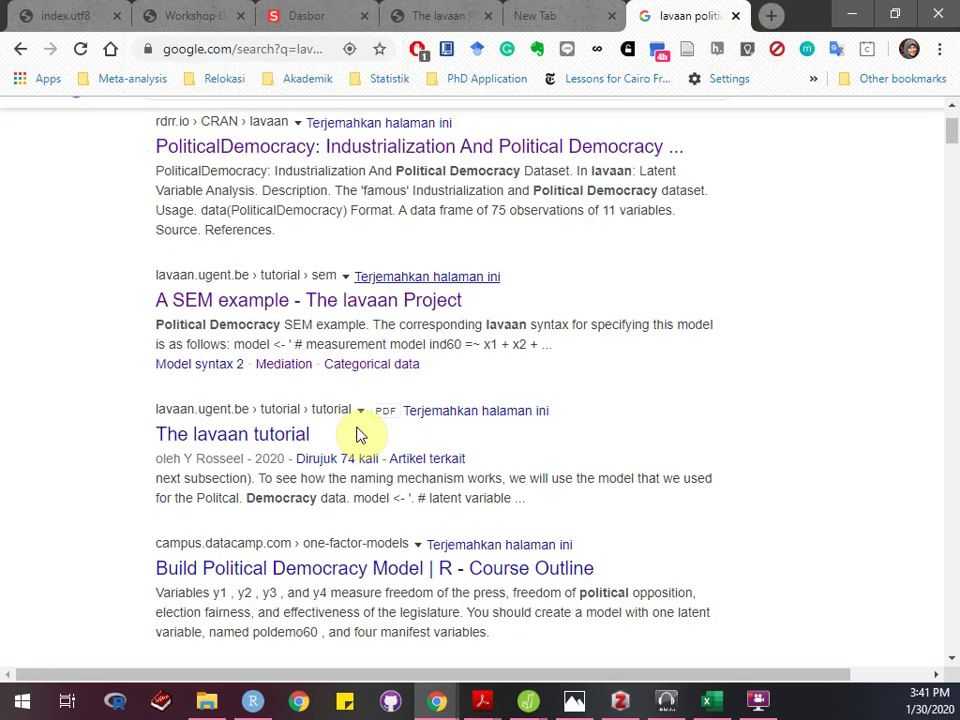
pyautogui.click(190, 291)
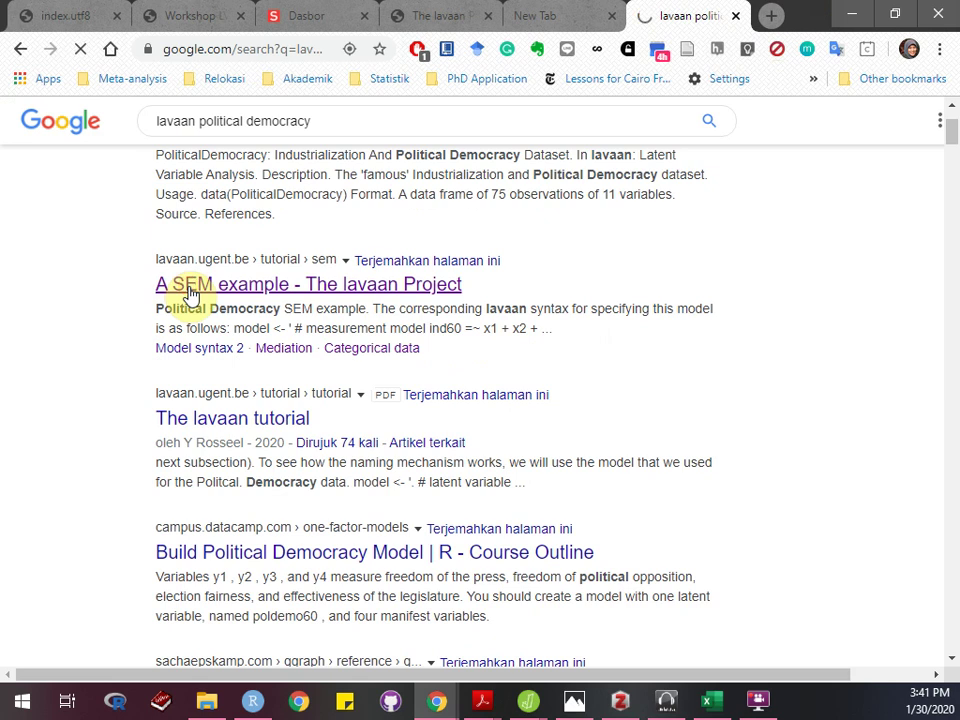
# - Examine the tutorial's Political Democracy path diagram, the lavaan model syntax and the estimates output
pyautogui.scroll(-2, 193, 294)
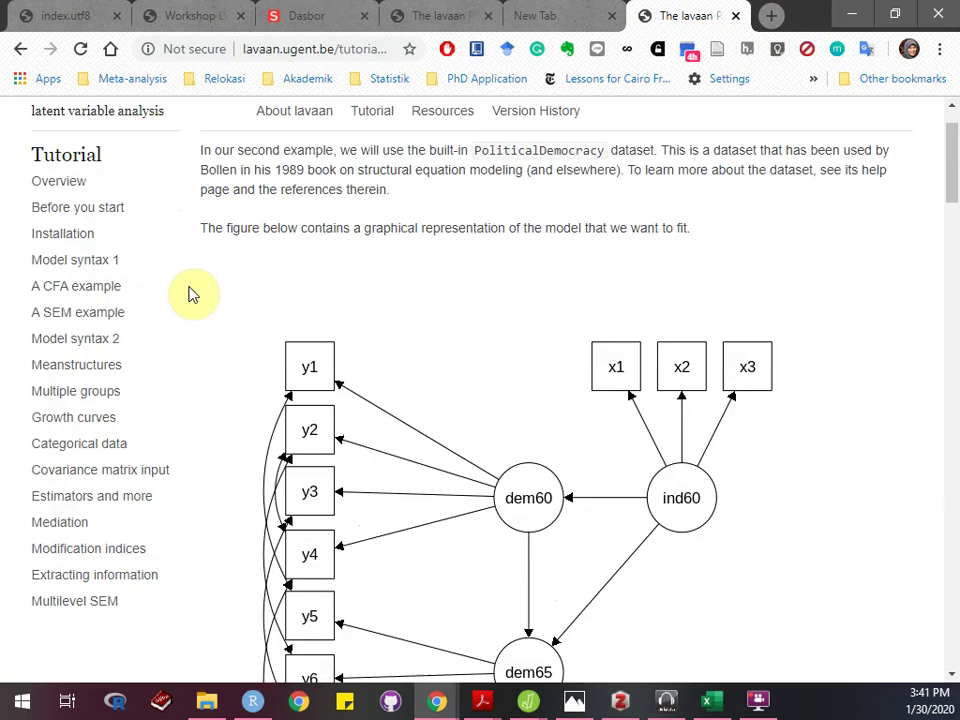
pyautogui.scroll(-2, 191, 294)
pyautogui.scroll(4, 189, 294)
pyautogui.scroll(-3, 189, 294)
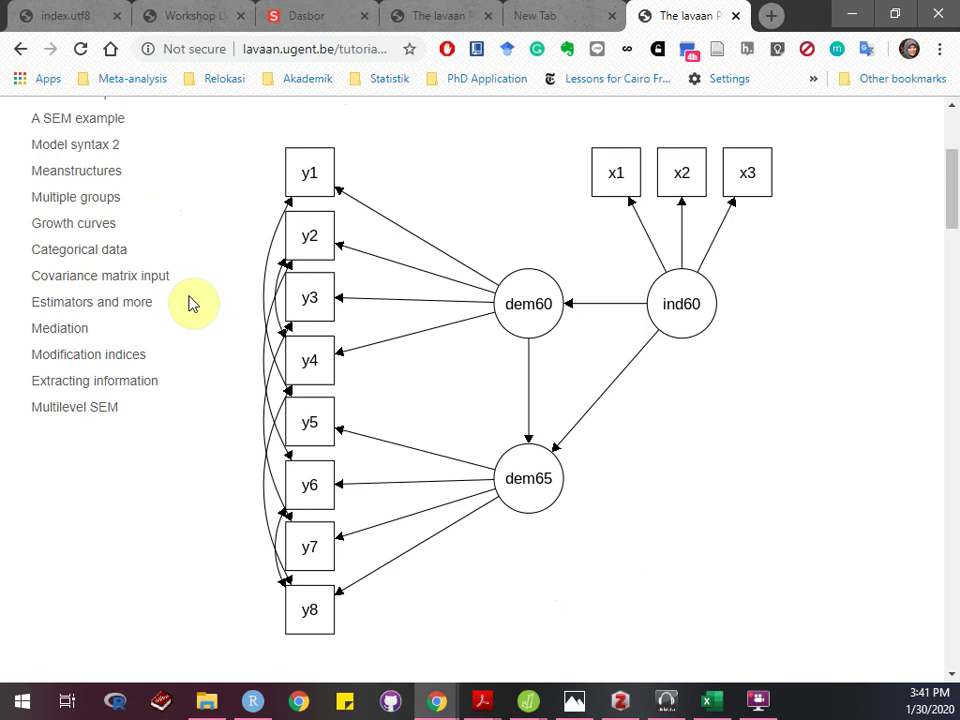
pyautogui.scroll(-1, 191, 303)
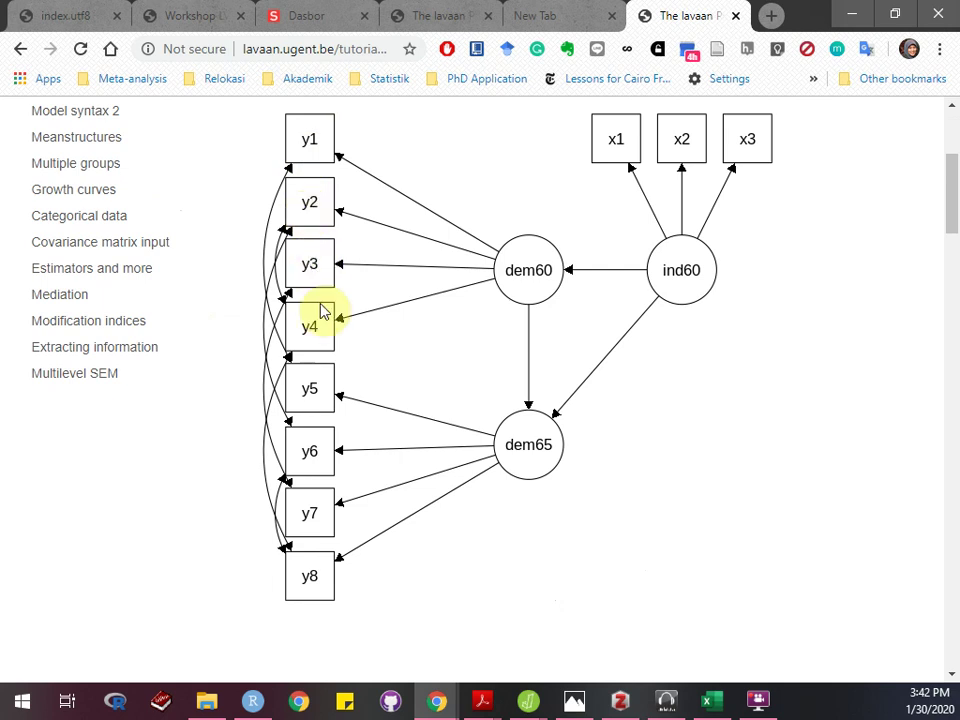
pyautogui.scroll(-20, 316, 326)
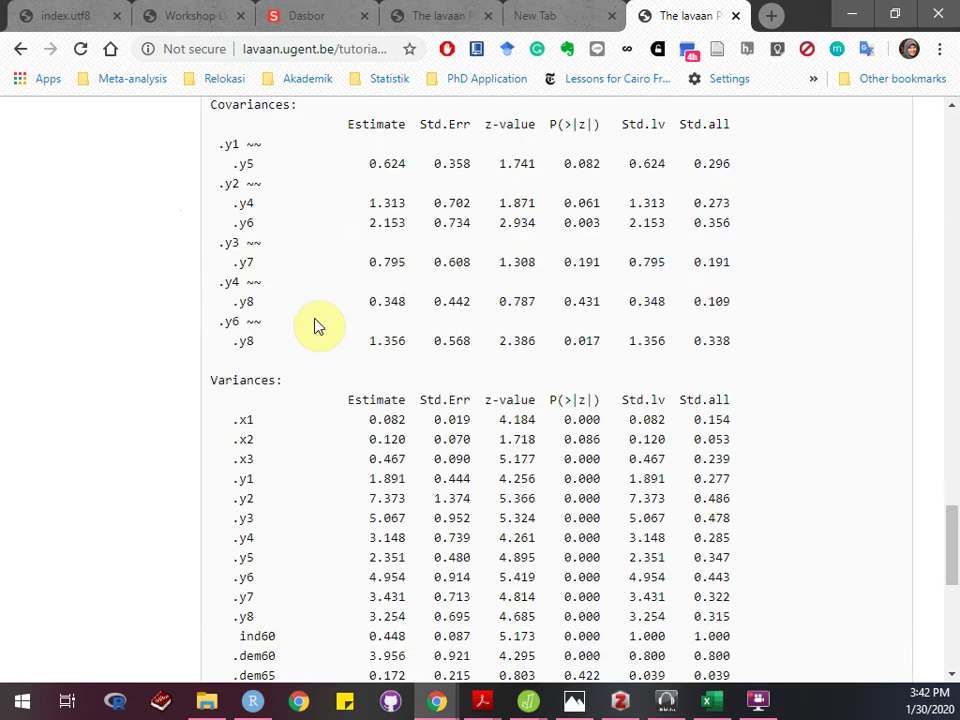
pyautogui.scroll(20, 316, 326)
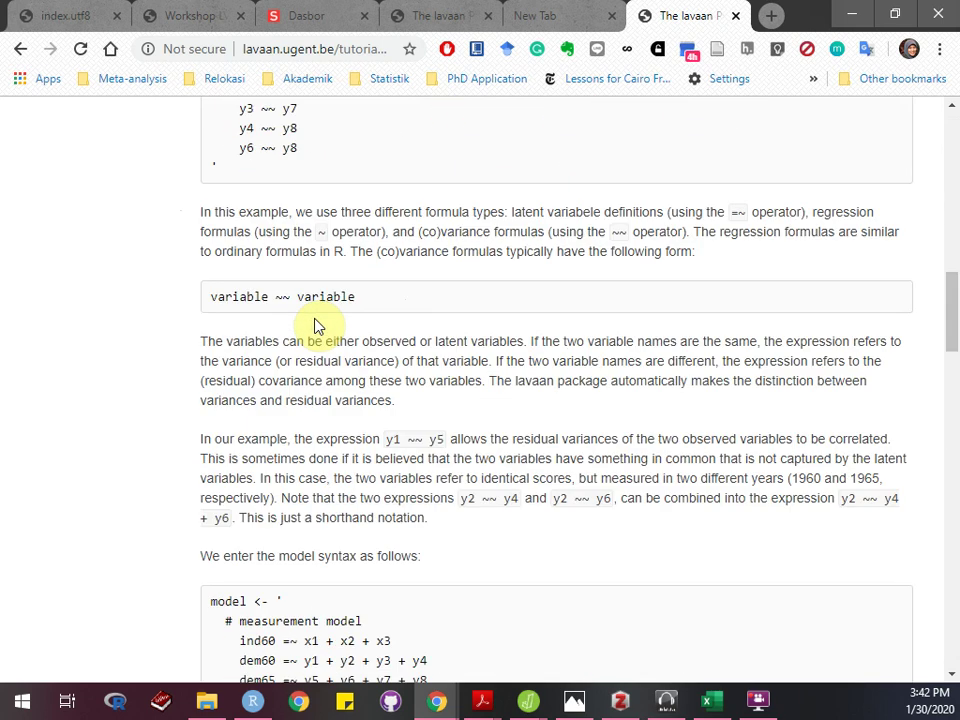
pyautogui.scroll(10, 316, 326)
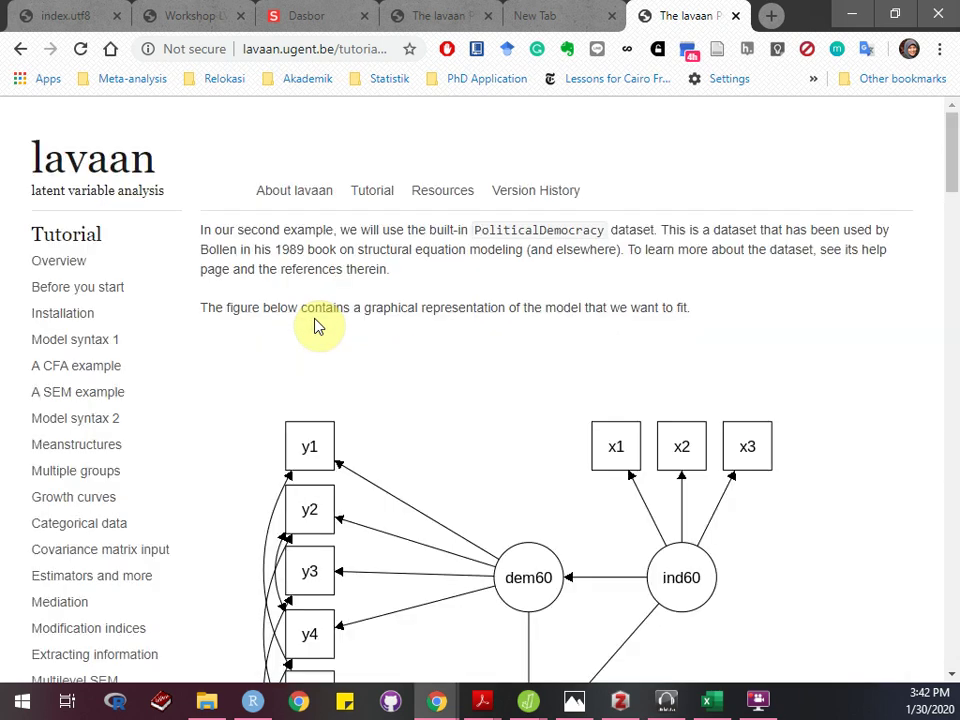
pyautogui.scroll(-10, 316, 326)
pyautogui.scroll(-1, 316, 326)
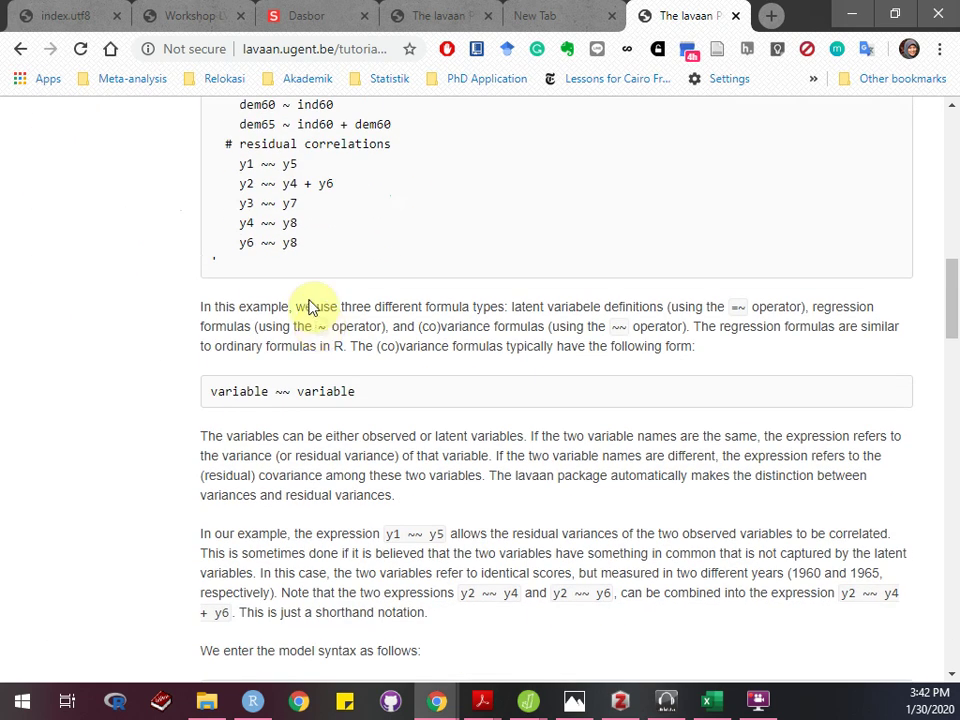
# - Search Google for "political democracy sem example description" and look over the results
pyautogui.click(330, 16)
pyautogui.click(675, 12)
pyautogui.click(292, 56)
pyautogui.write('political emo')
pyautogui.press('BackSpace')
pyautogui.press('BackSpace')
pyautogui.press('BackSpace')
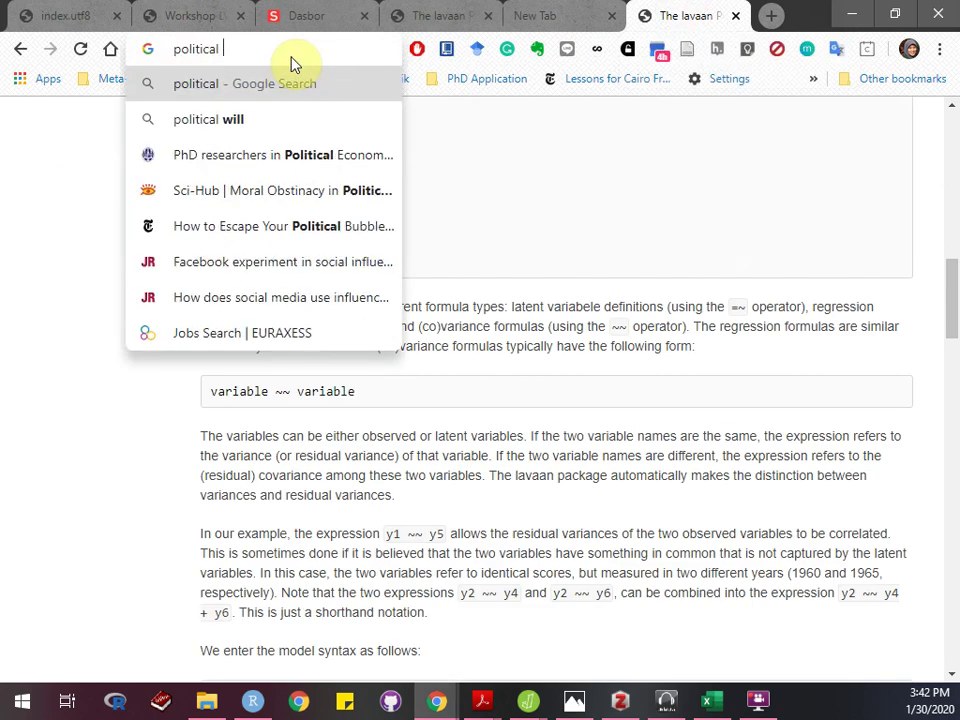
pyautogui.write('demo')
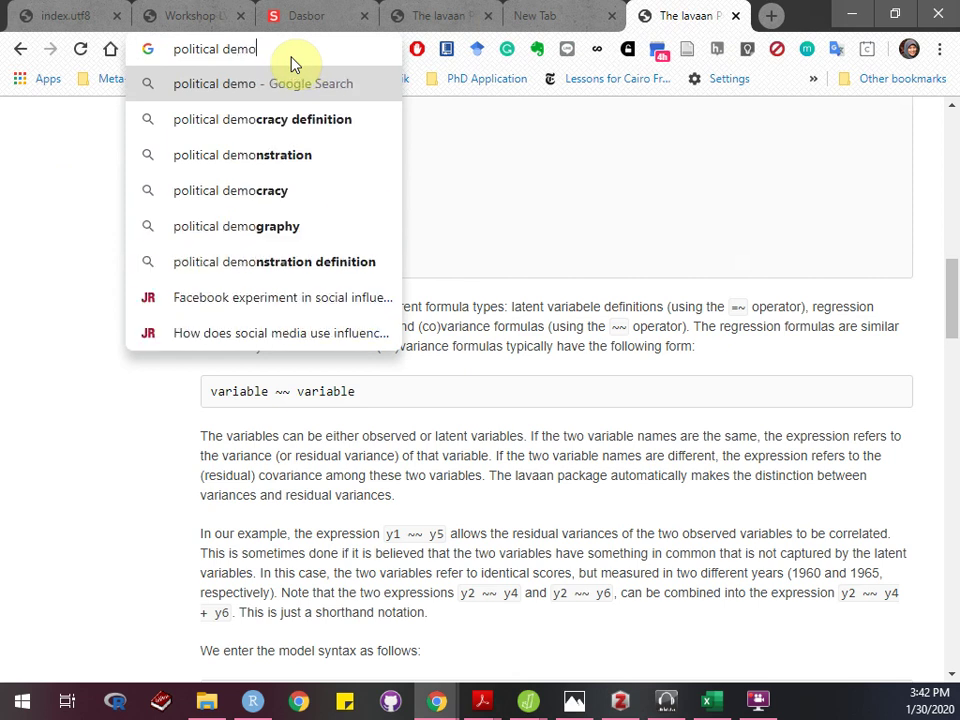
pyautogui.write('cracy')
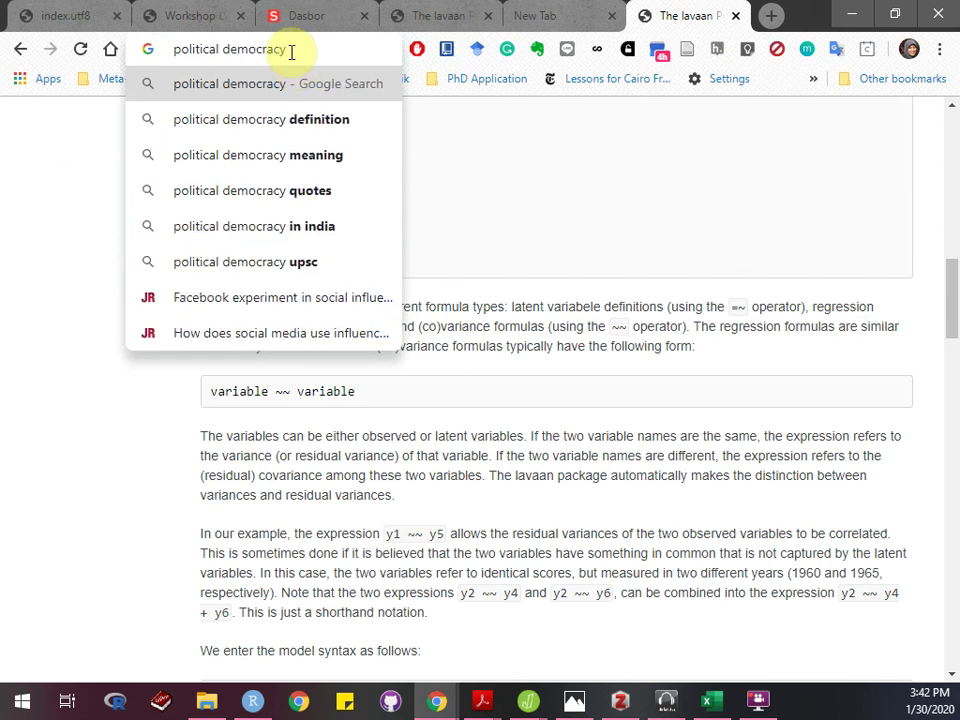
pyautogui.write(' sem example ')
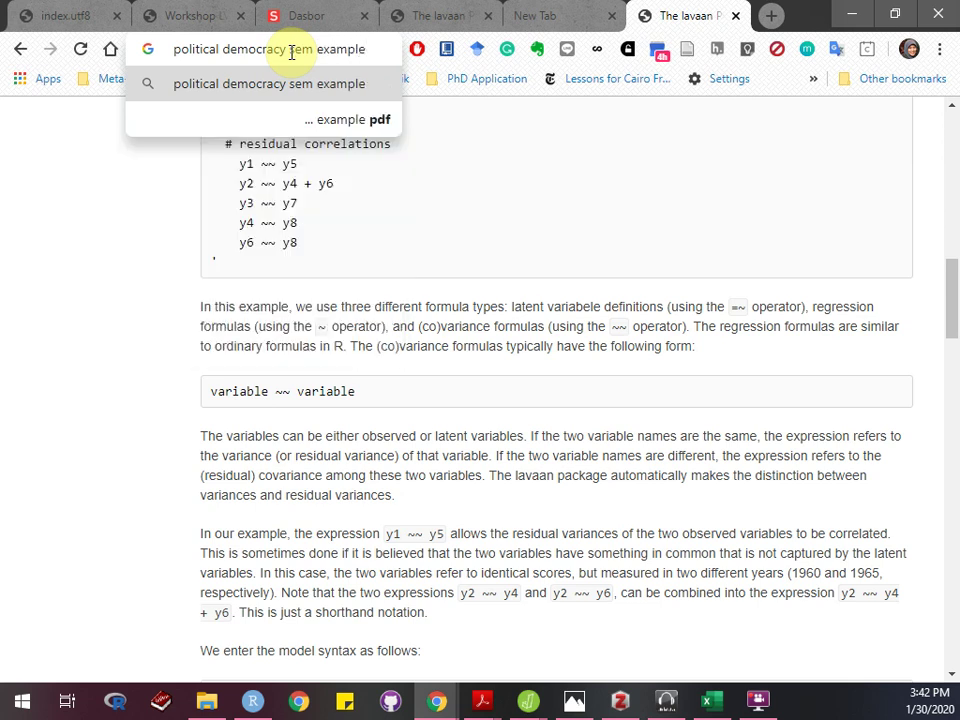
pyautogui.write('description')
pyautogui.press('Return')
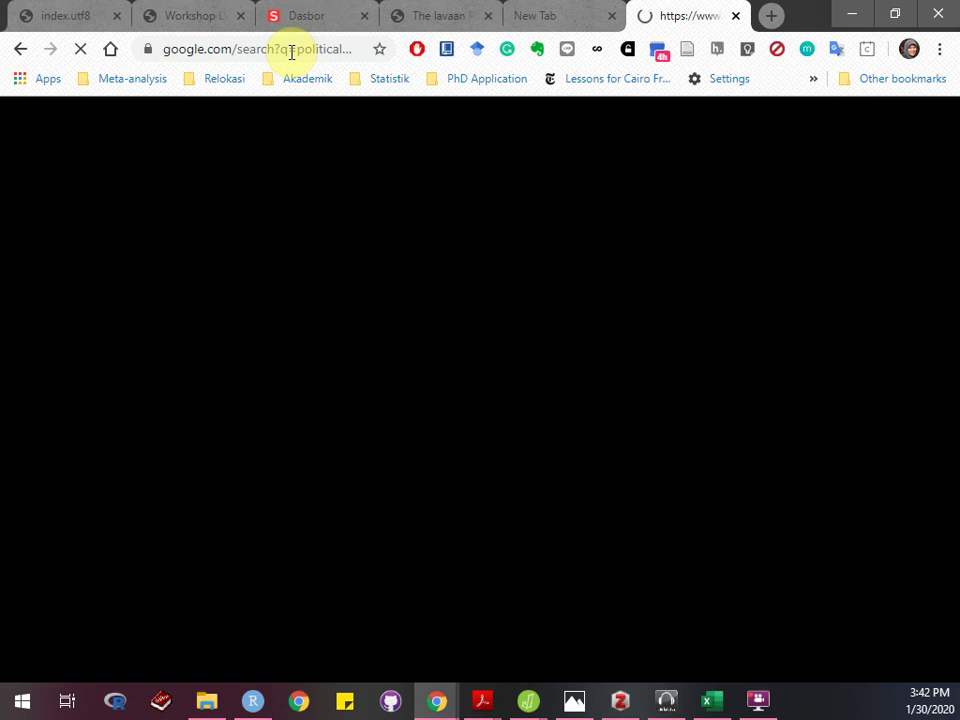
pyautogui.scroll(-2, 328, 257)
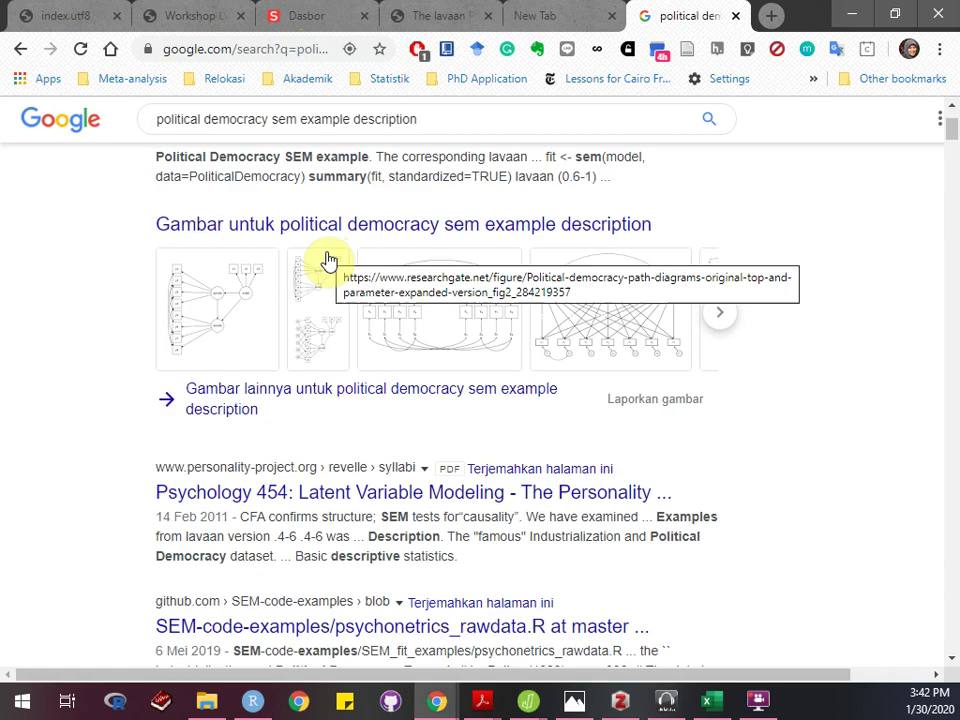
pyautogui.scroll(1, 328, 260)
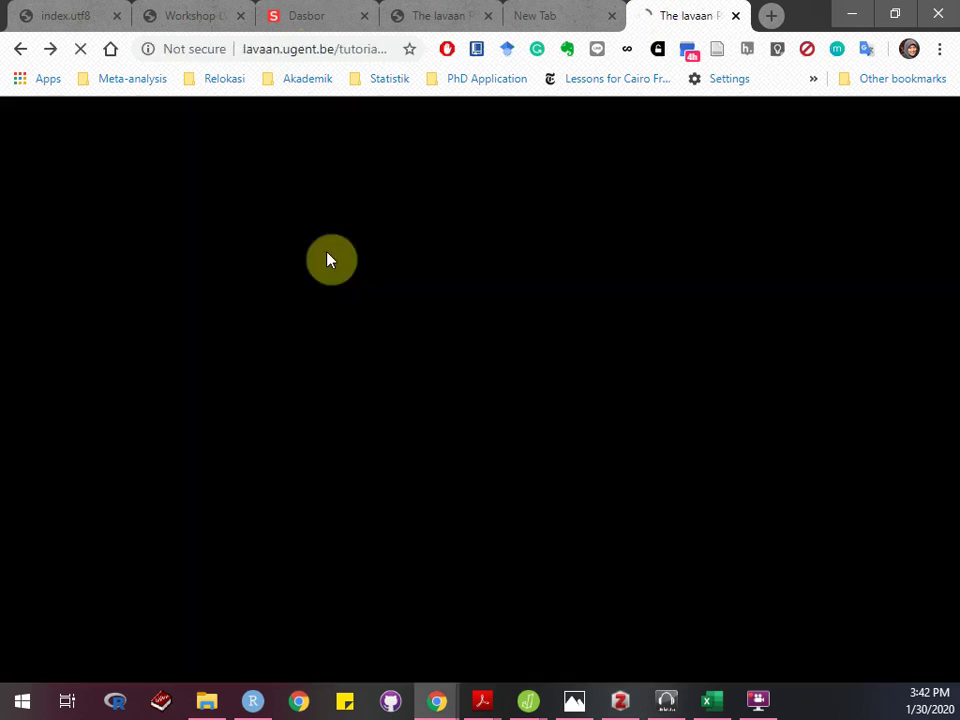
# - Return to the "lavaan political democracy" results and open the rdrr.io PoliticalDemocracy dataset page at its variable descriptions
pyautogui.hotkey('alt', 'Left')
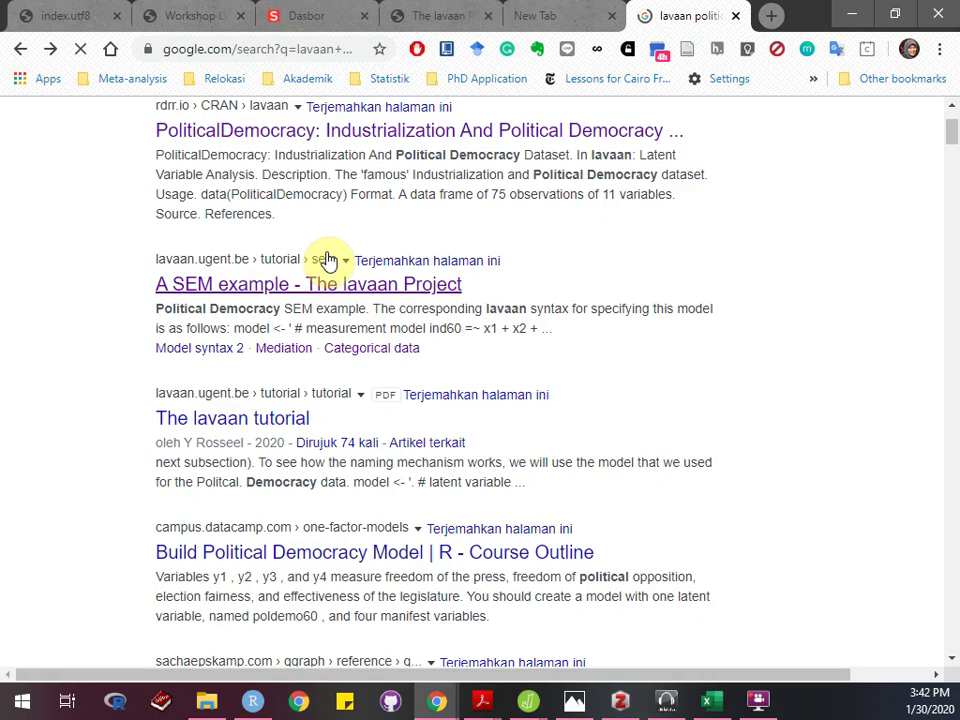
pyautogui.scroll(2, 328, 260)
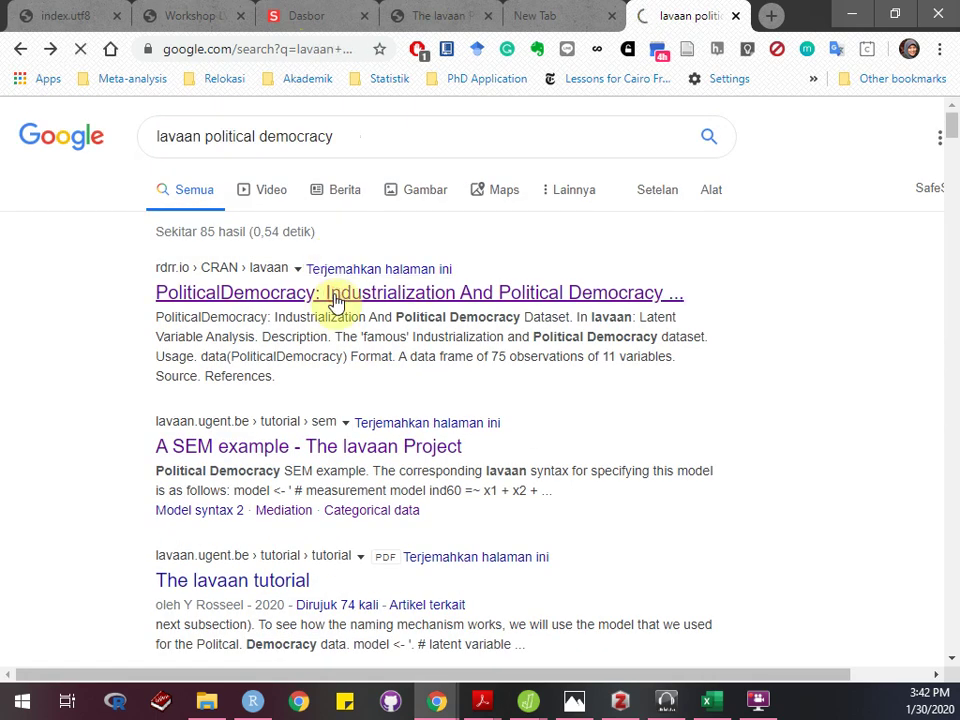
pyautogui.click(335, 296)
pyautogui.scroll(-2, 336, 302)
pyautogui.hotkey('alt', 'Left')
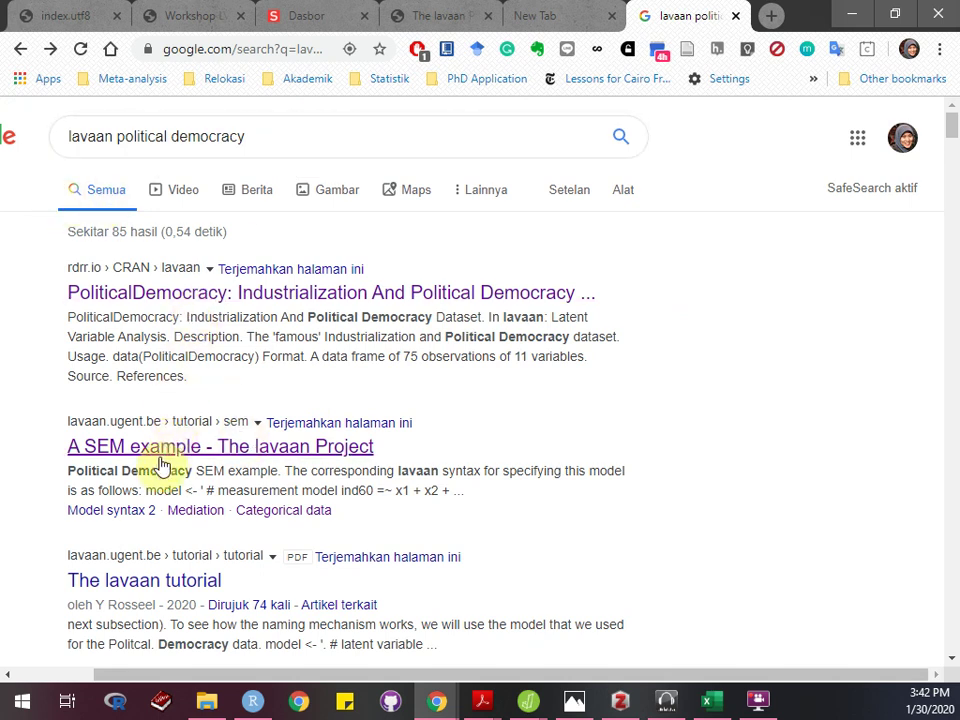
pyautogui.click(163, 295)
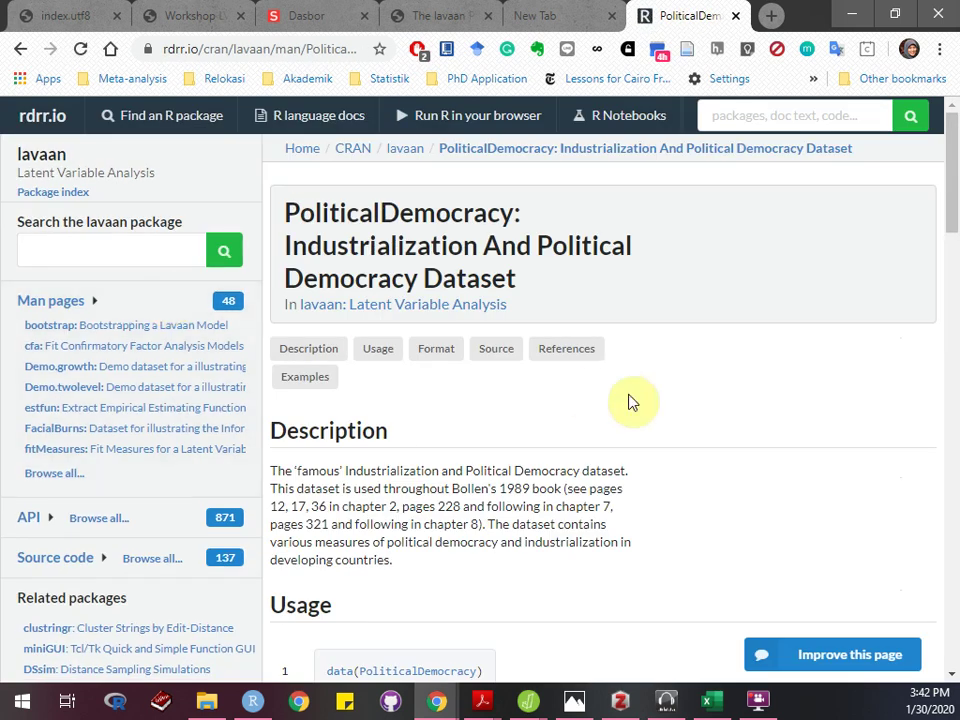
pyautogui.scroll(-3, 630, 401)
pyautogui.scroll(-2, 630, 401)
pyautogui.scroll(1, 610, 405)
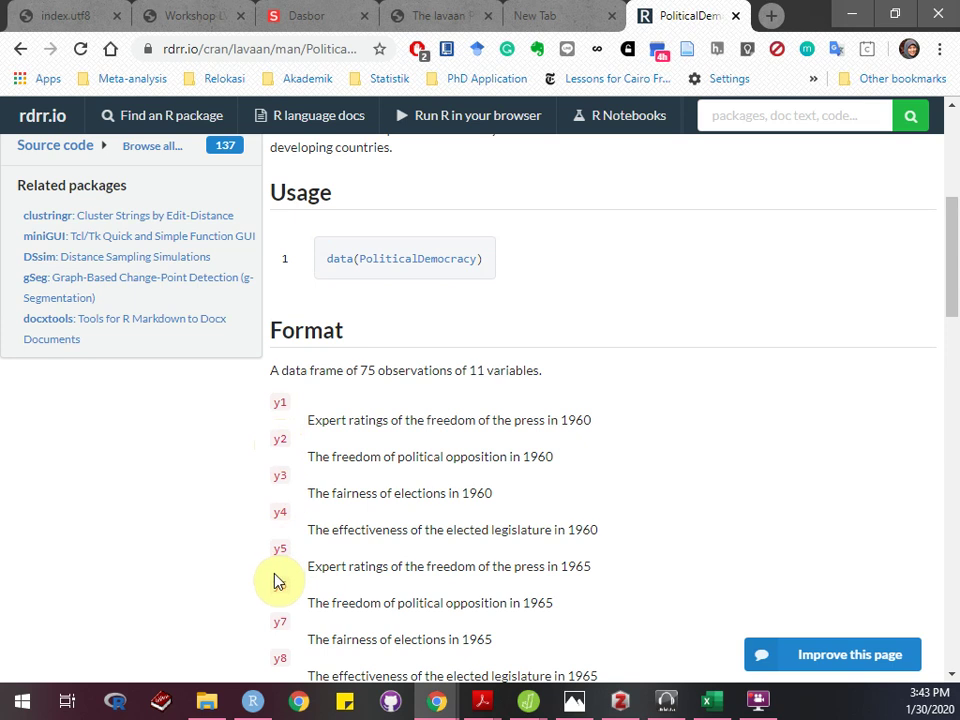
pyautogui.scroll(-1, 275, 580)
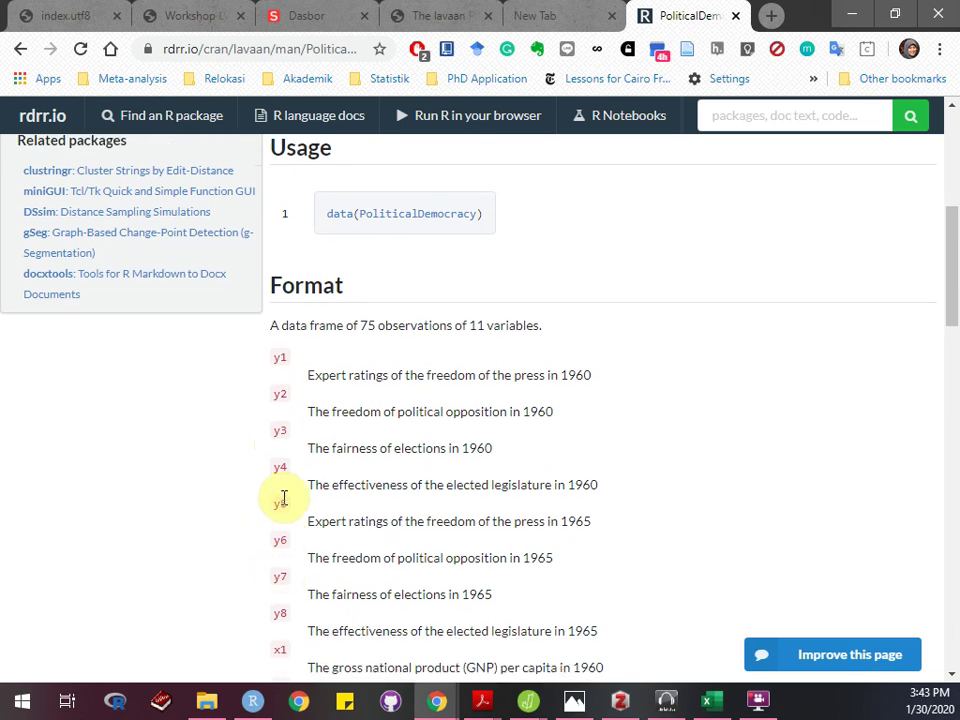
# - Switch to JASP, compare data columns y1 to y4 with the rdrr.io variable descriptions, and return to the CFA results
pyautogui.hotkey('alt', 'Tab')
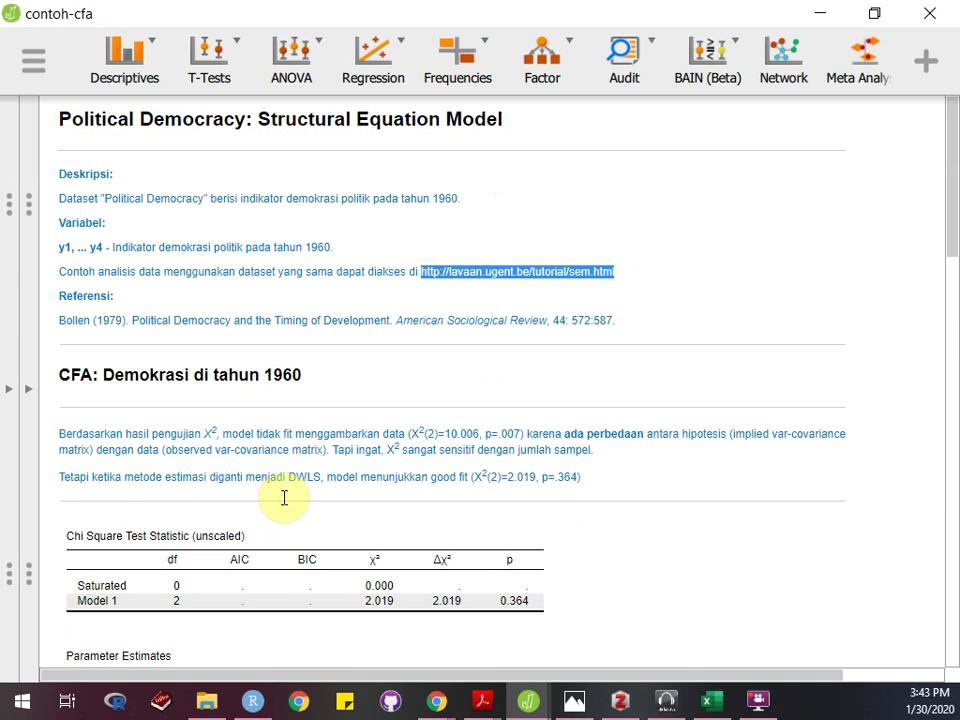
pyautogui.scroll(-1, 284, 497)
pyautogui.click(11, 390)
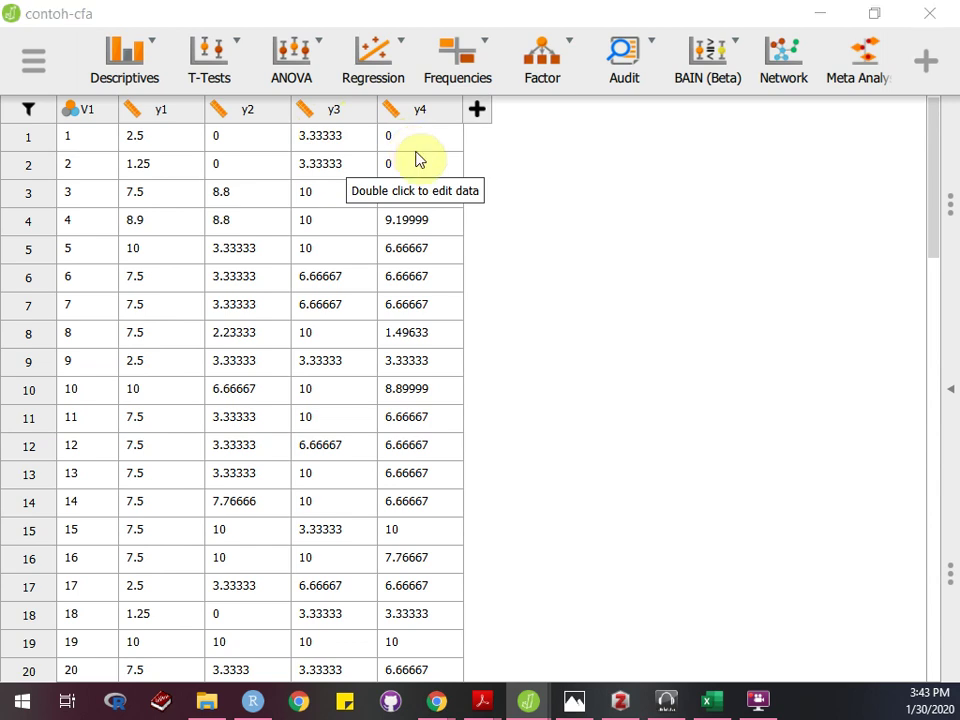
pyautogui.hotkey('alt', 'Tab')
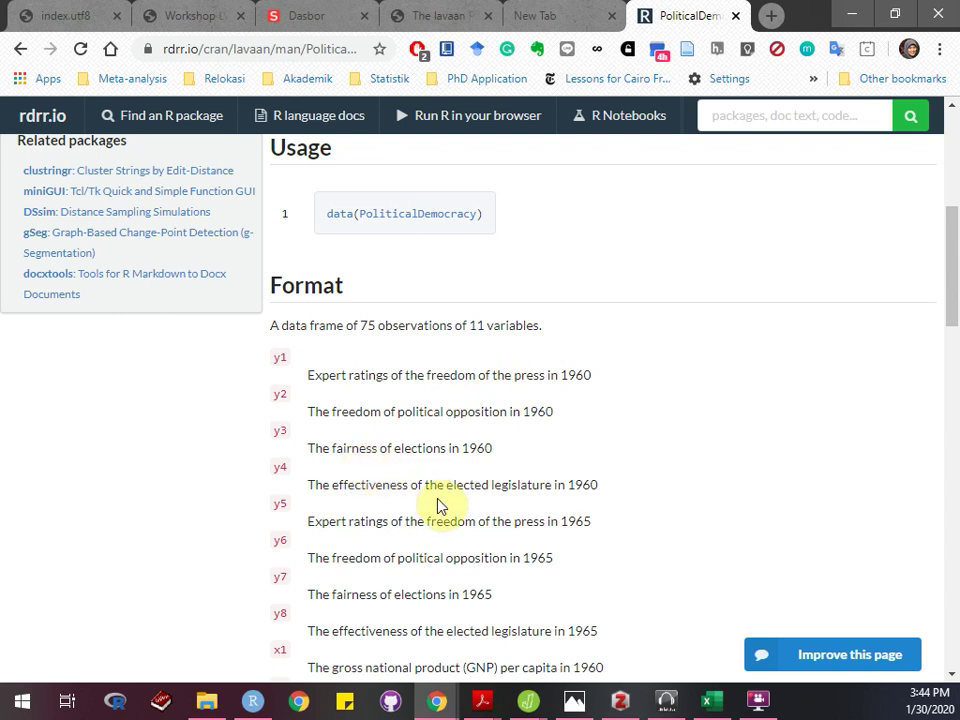
pyautogui.hotkey('alt', 'Tab')
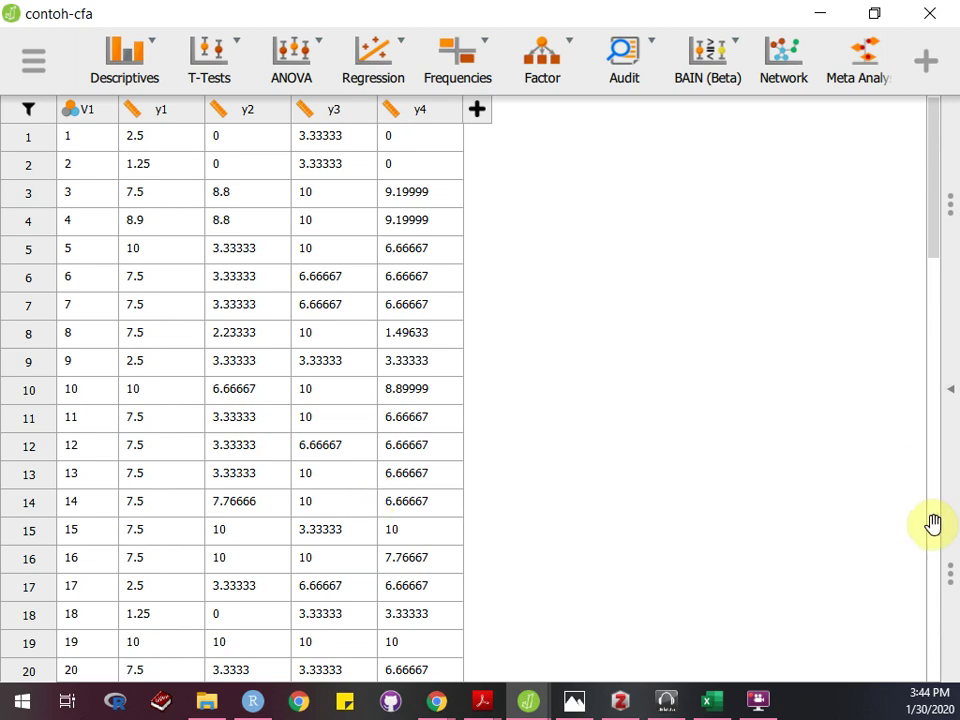
pyautogui.click(948, 417)
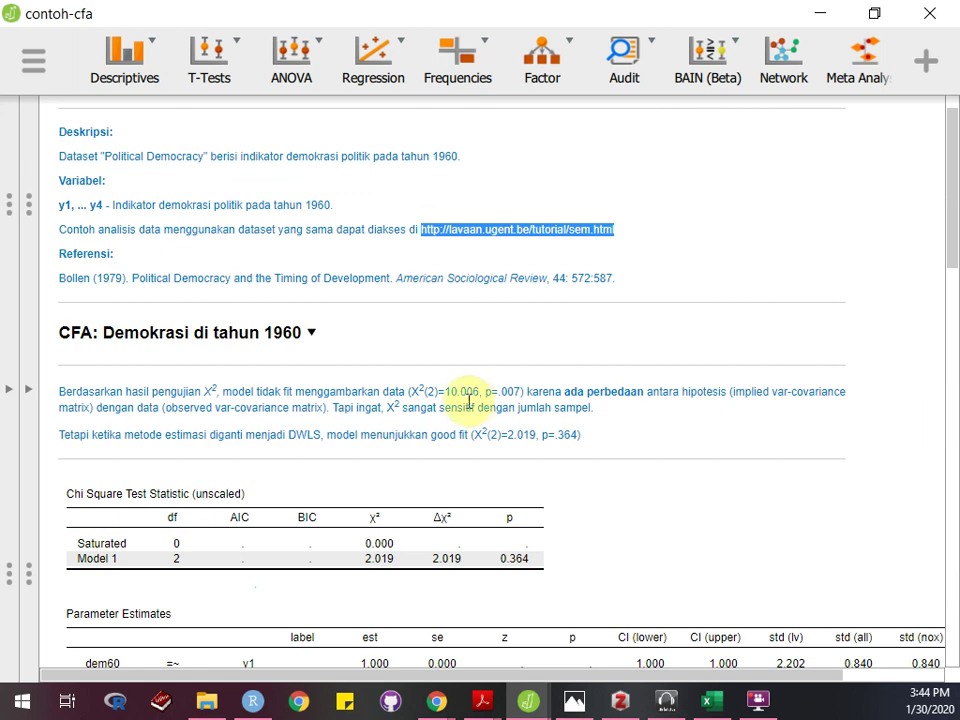
# - Open the settings of the "CFA: Demokrasi di tahun 1960" analysis and place the cursor below its lavaan model line
pyautogui.click(150, 341)
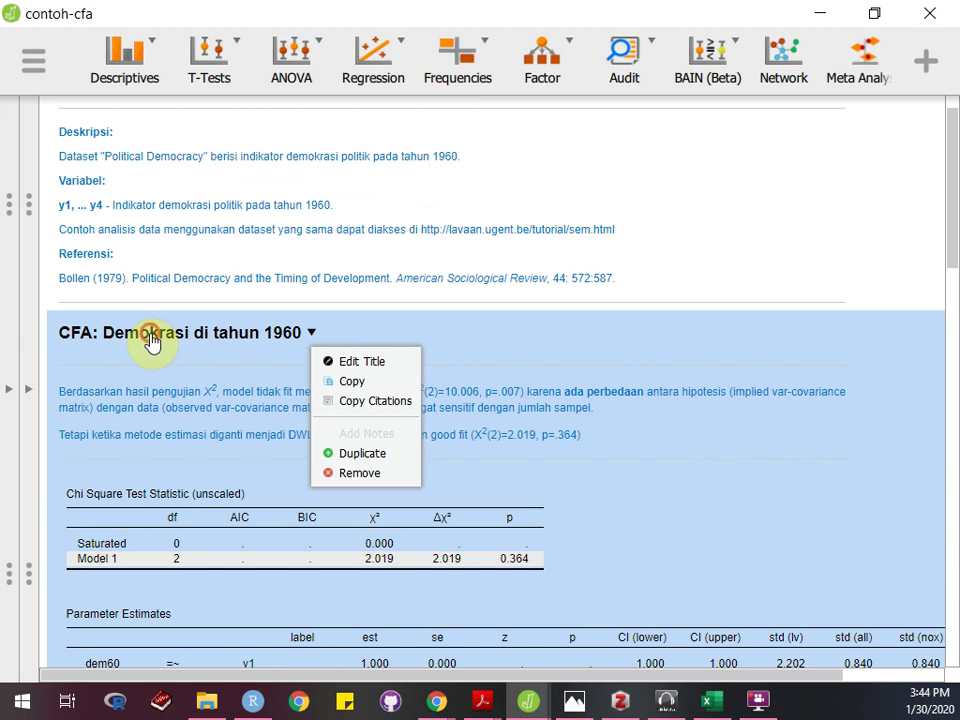
pyautogui.click(129, 231)
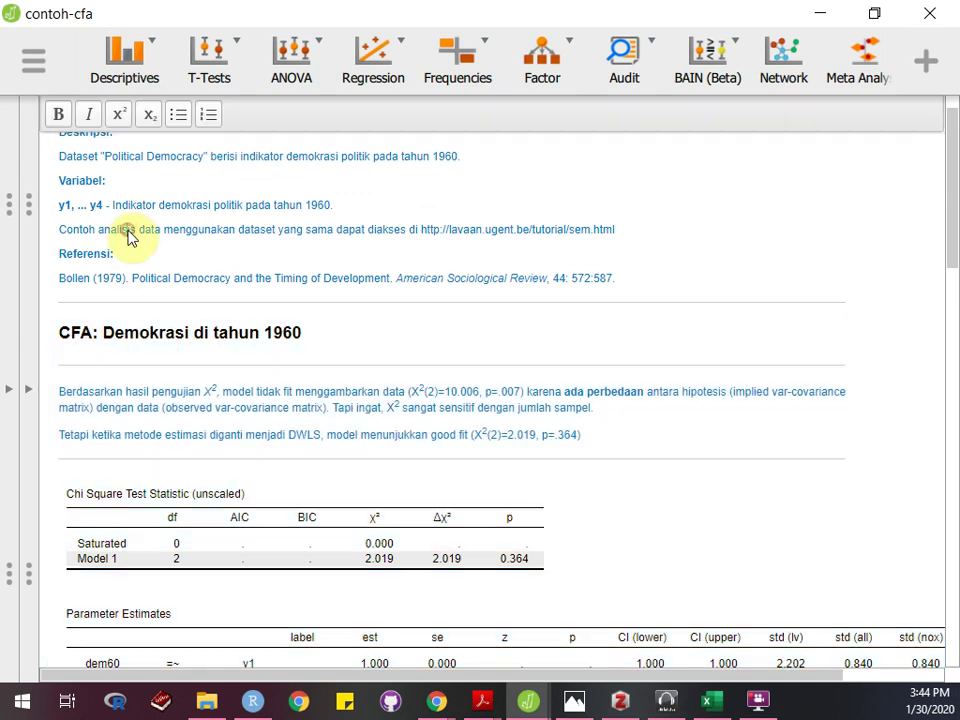
pyautogui.click(248, 340)
pyautogui.click(154, 599)
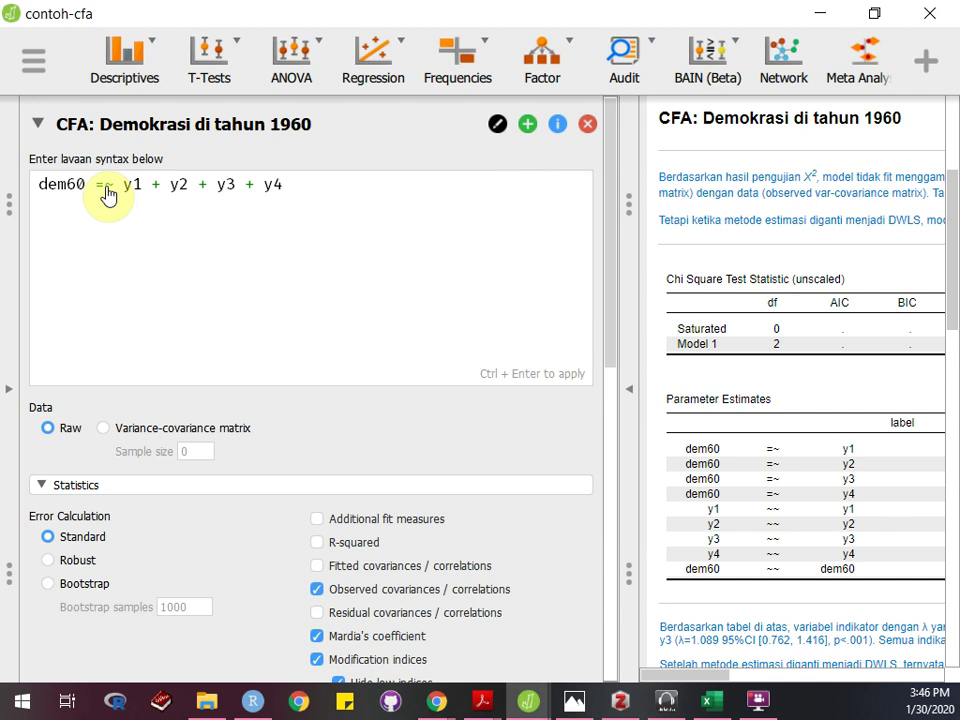
pyautogui.click(118, 206)
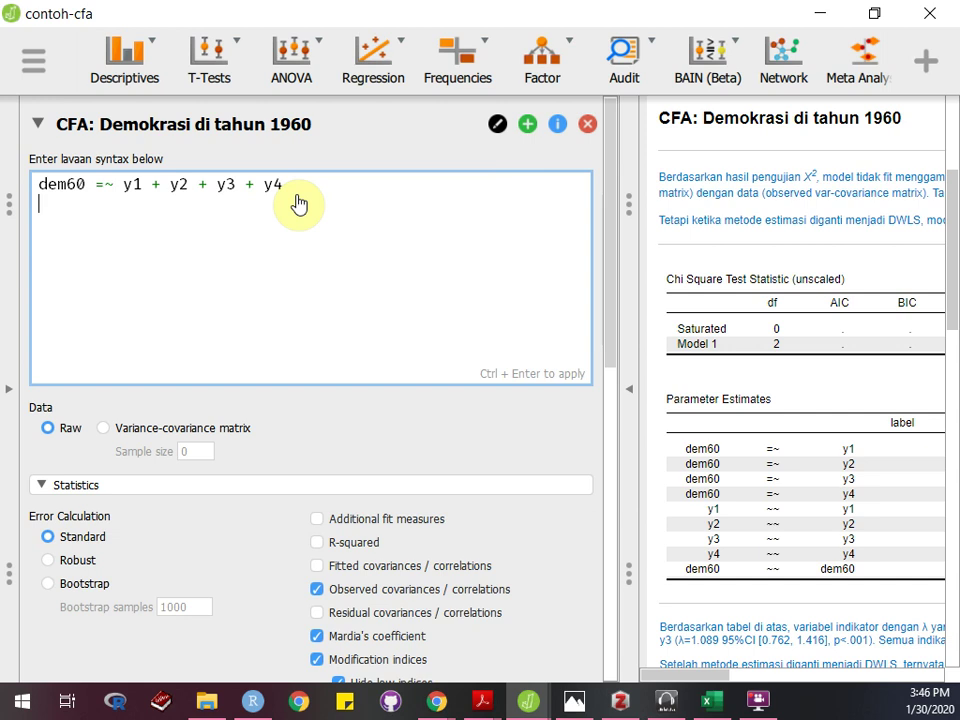
# - Look over the CFA's data type, error calculation and Statistics options, including observed covariances, Mardia's coefficient and modification indices
pyautogui.scroll(-5, 298, 204)
pyautogui.scroll(3, 300, 199)
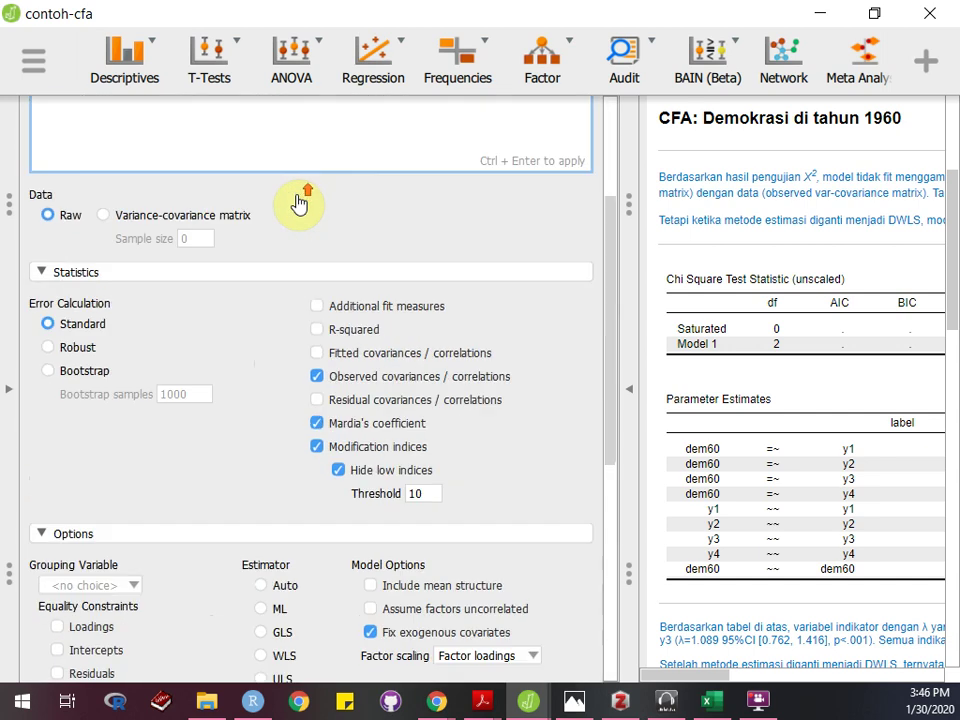
pyautogui.scroll(-7, 300, 199)
pyautogui.scroll(7, 298, 202)
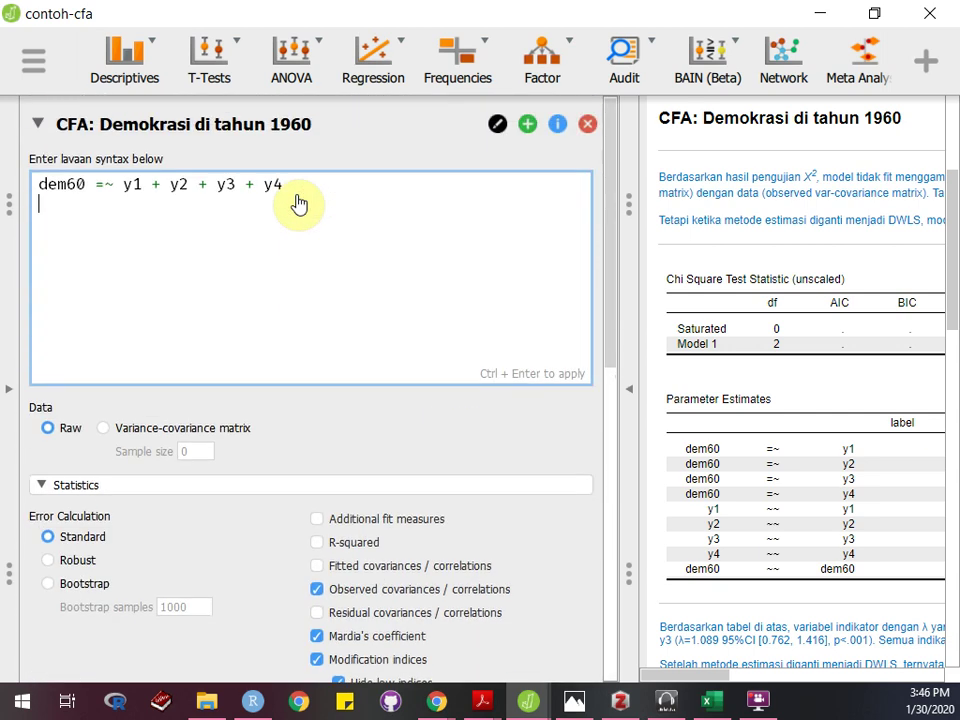
pyautogui.scroll(-5, 298, 203)
pyautogui.scroll(3, 300, 204)
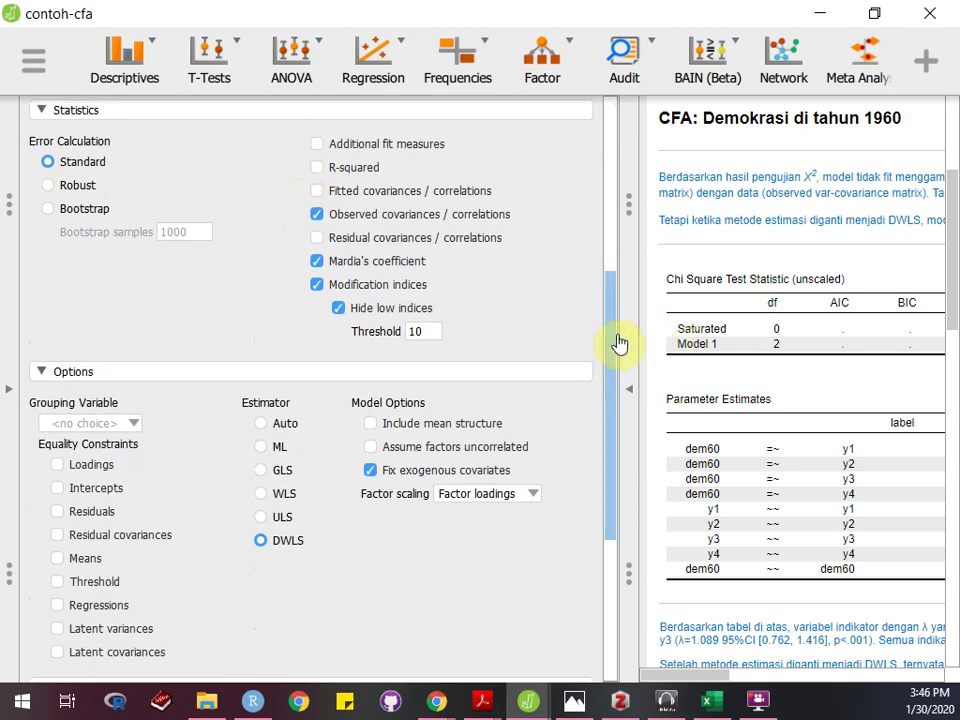
pyautogui.scroll(-1, 602, 336)
pyautogui.scroll(-1, 611, 358)
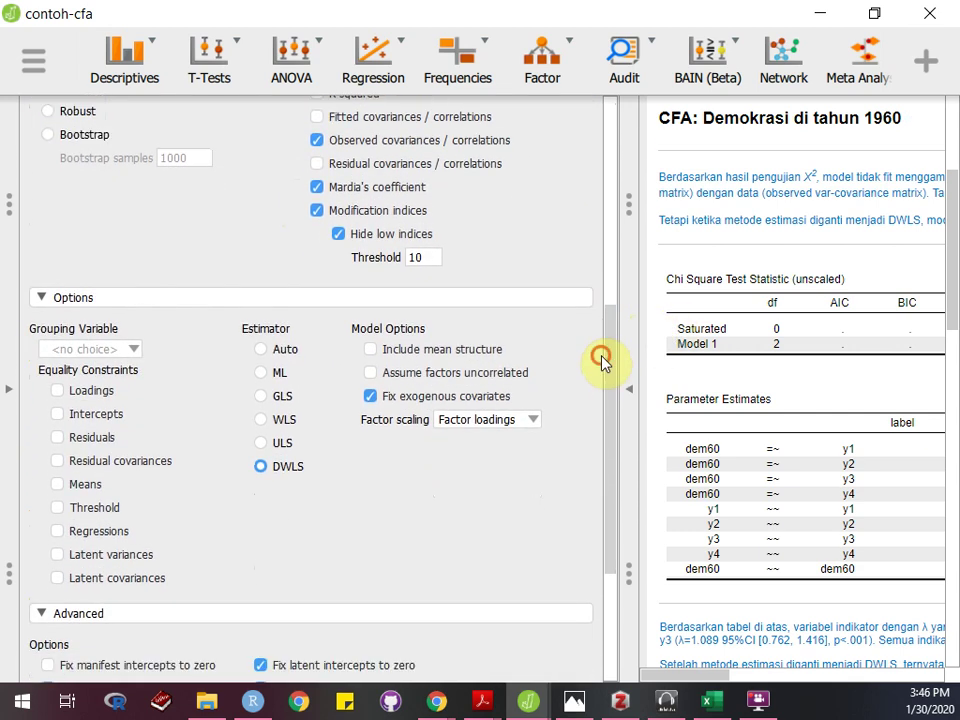
pyautogui.scroll(1, 624, 300)
pyautogui.scroll(3, 624, 300)
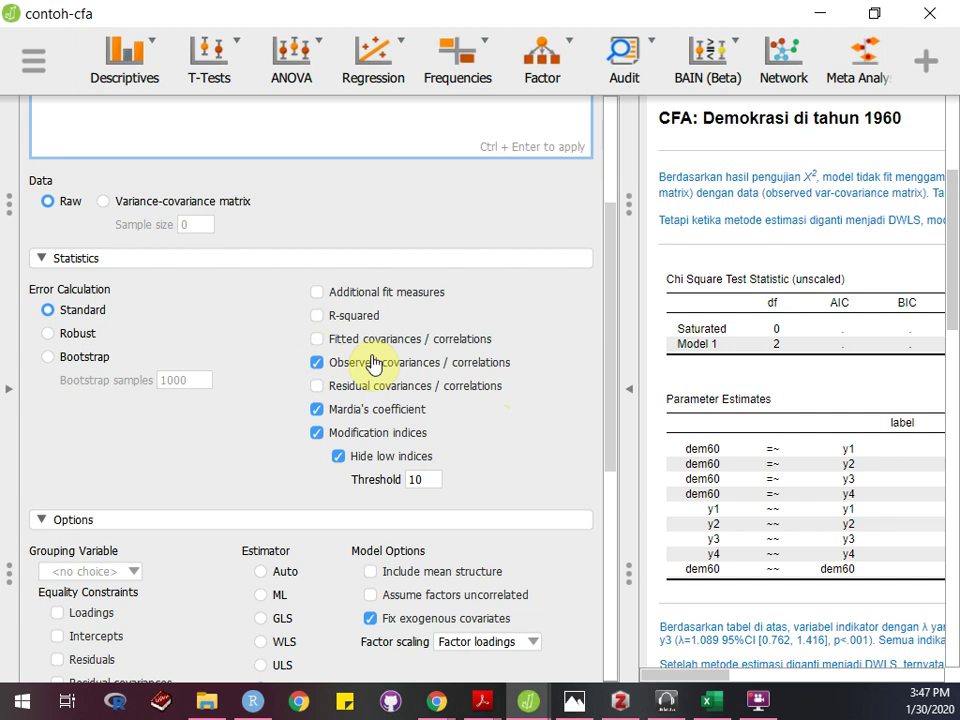
pyautogui.click(318, 362)
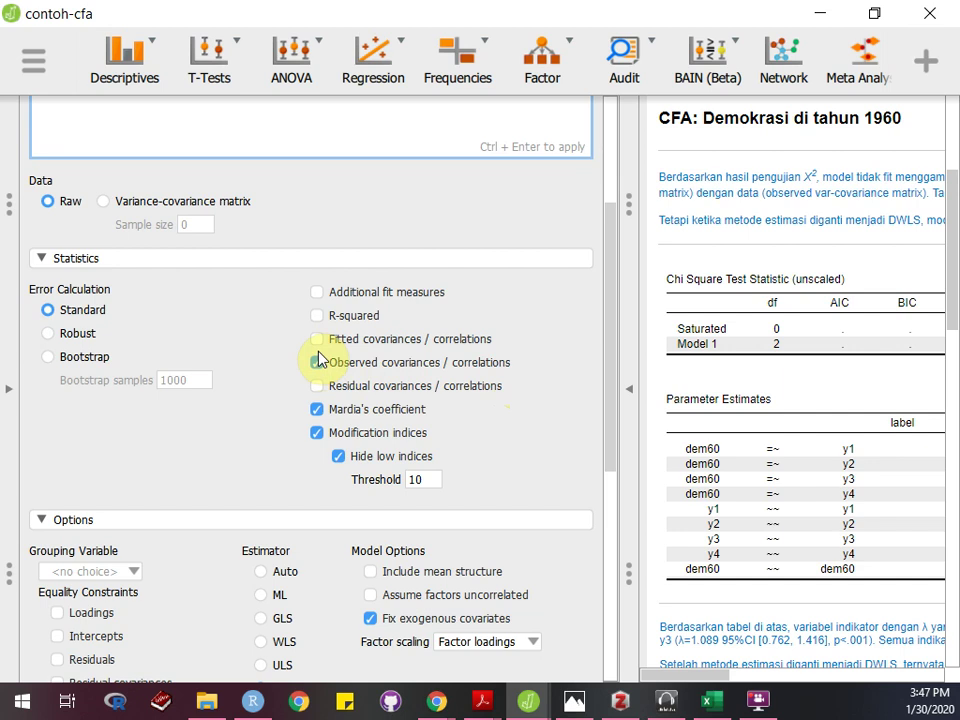
pyautogui.click(318, 362)
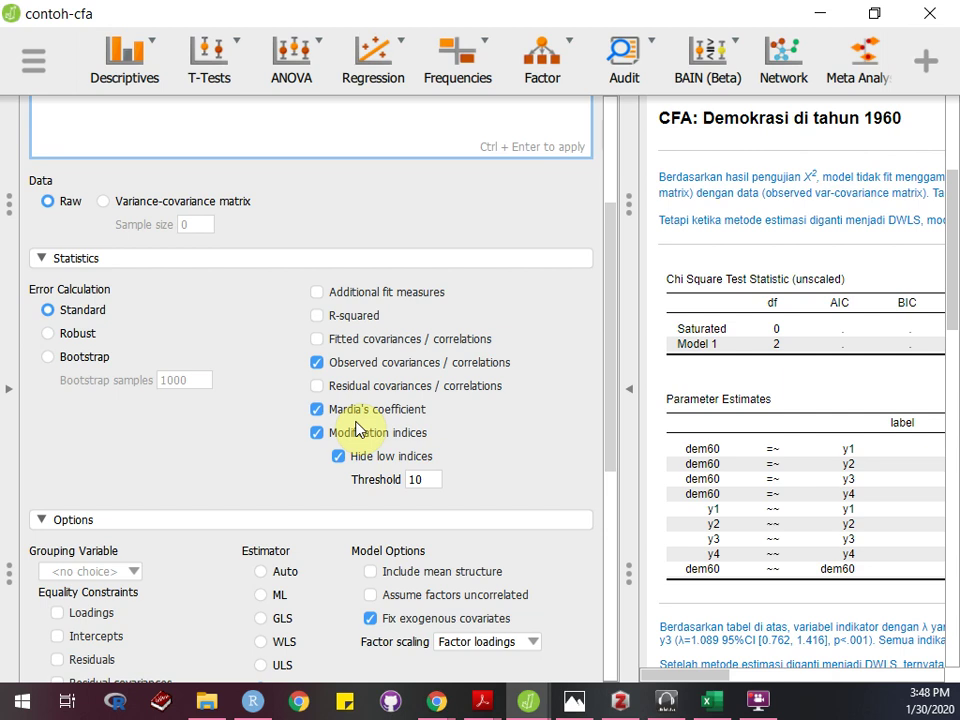
# - Examine the estimator choices, model options, equality constraints and Advanced options of the CFA
pyautogui.scroll(-5, 357, 428)
pyautogui.scroll(5, 362, 425)
pyautogui.scroll(-1, 375, 368)
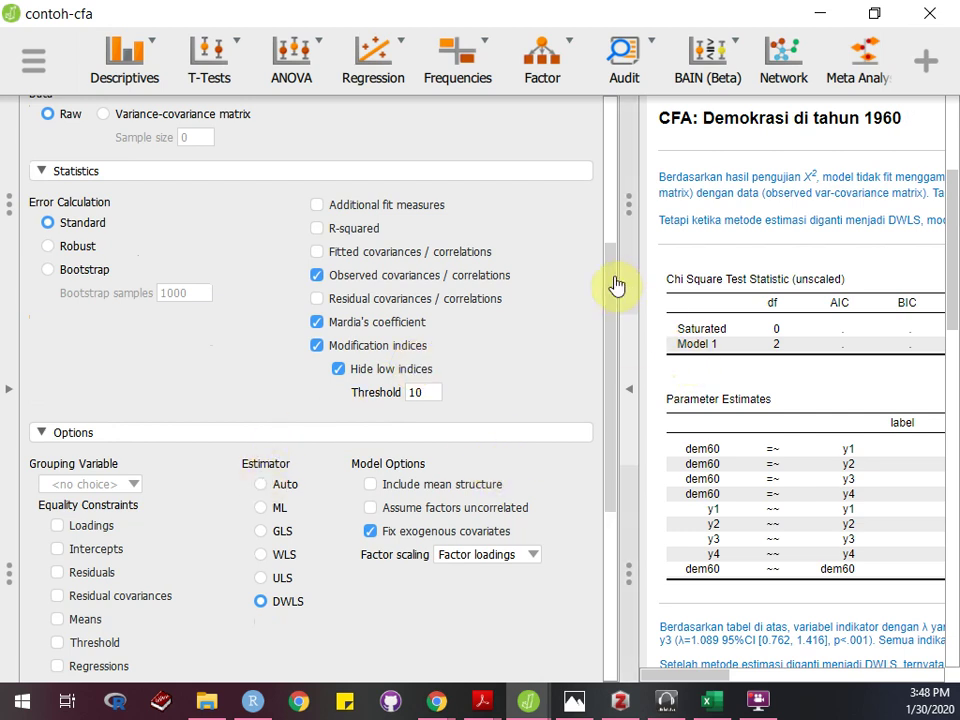
pyautogui.moveTo(611, 281); pyautogui.dragTo(601, 351)
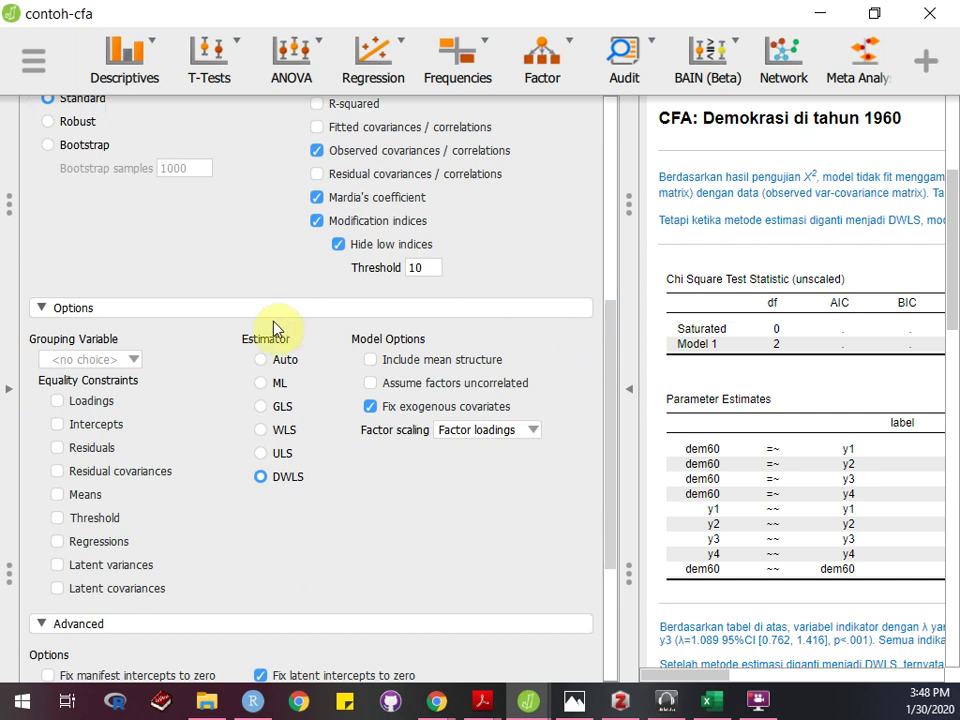
pyautogui.click(279, 482)
pyautogui.scroll(-4, 279, 482)
pyautogui.scroll(2, 279, 482)
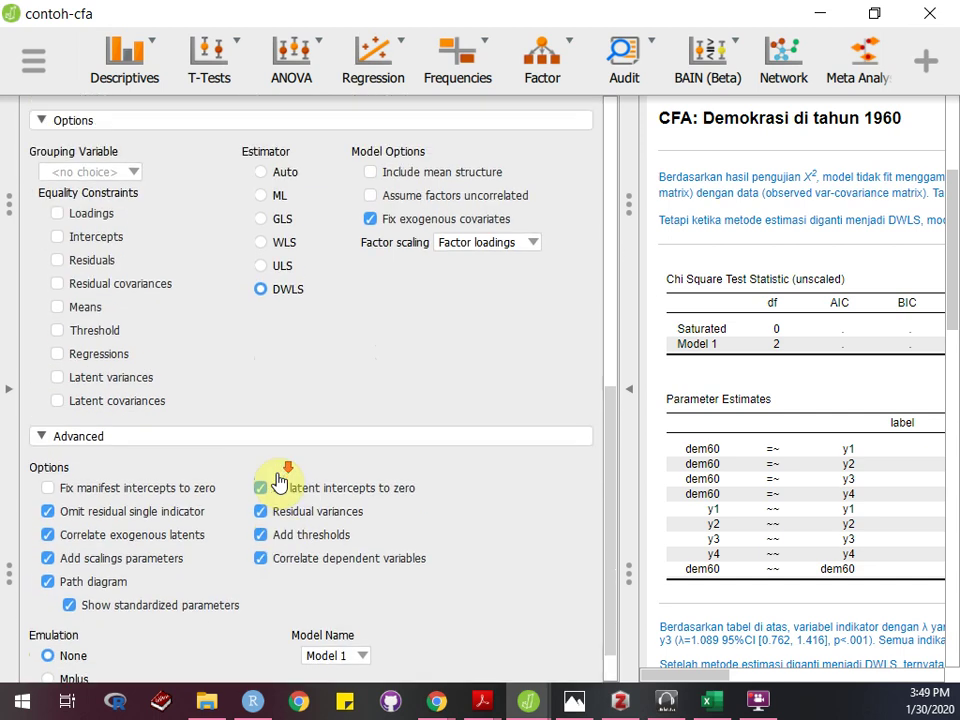
pyautogui.scroll(-2, 279, 482)
pyautogui.scroll(-1, 279, 482)
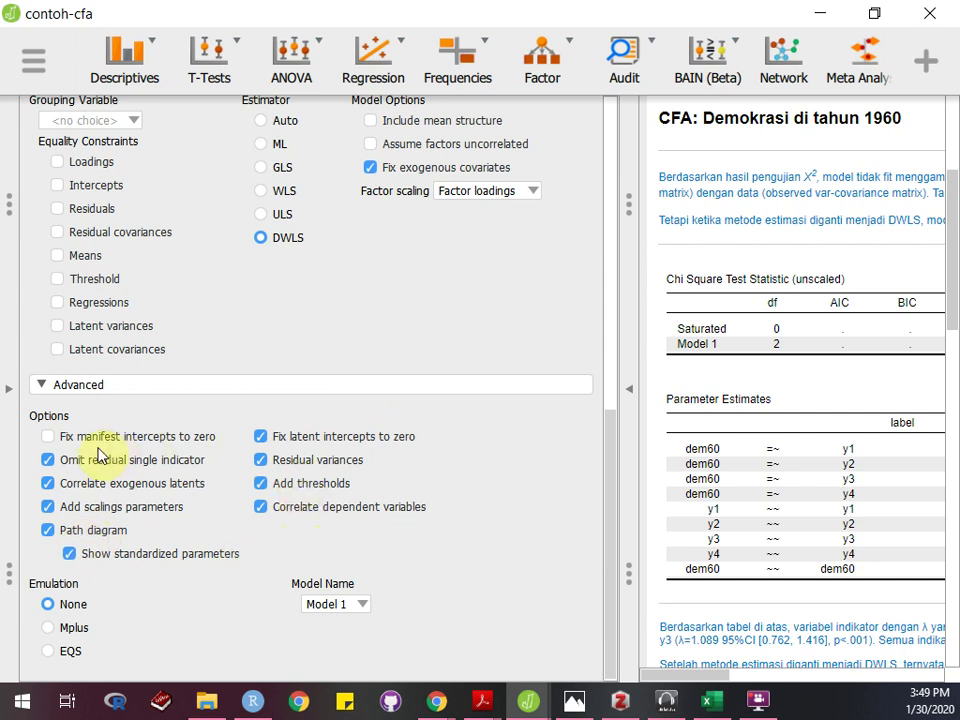
pyautogui.click(289, 540)
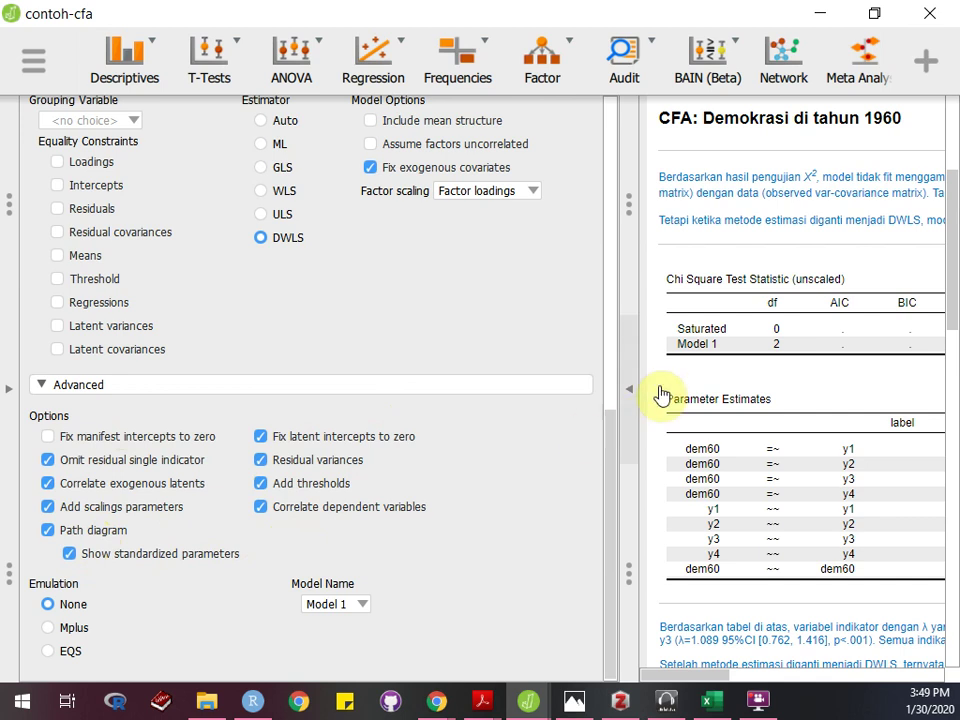
# - Return to the full-width CFA results and examine the Chi Square Test Statistic table with its note
pyautogui.click(633, 351)
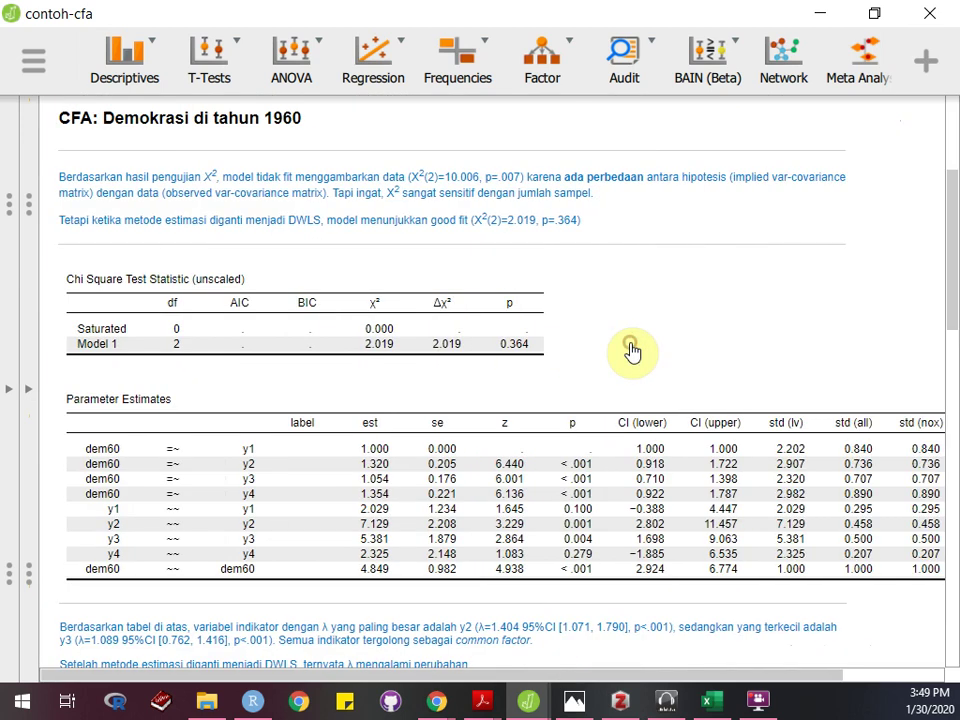
pyautogui.scroll(3, 643, 274)
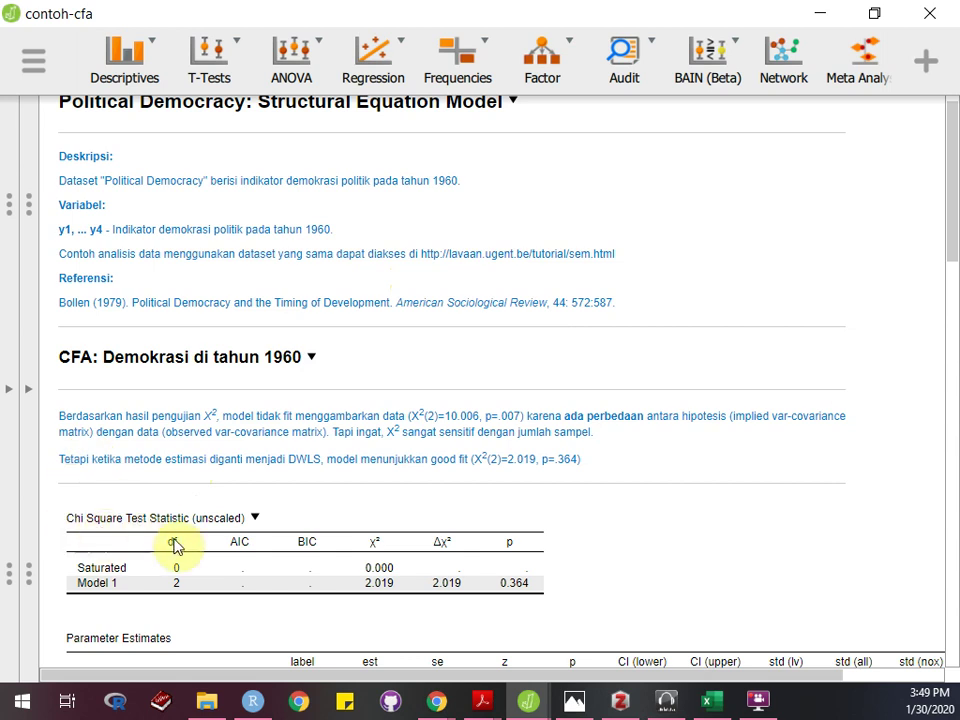
pyautogui.scroll(-1, 175, 545)
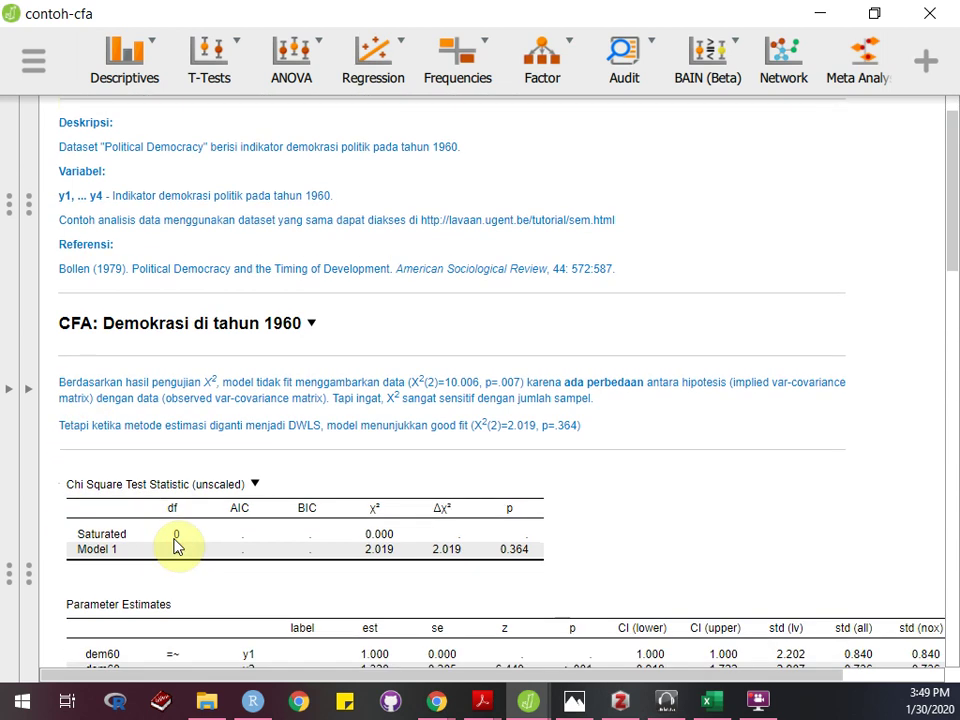
pyautogui.scroll(-2, 175, 545)
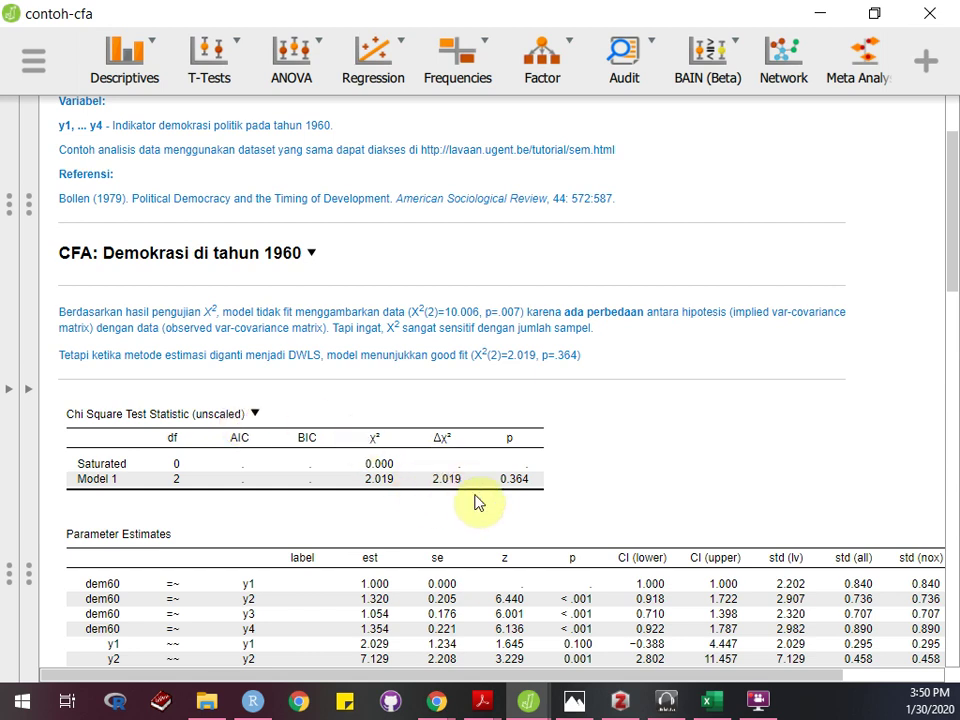
# - Remove the word "tidak" before "fit menggambarkan data" in the note above the chi-square table
pyautogui.click(500, 323)
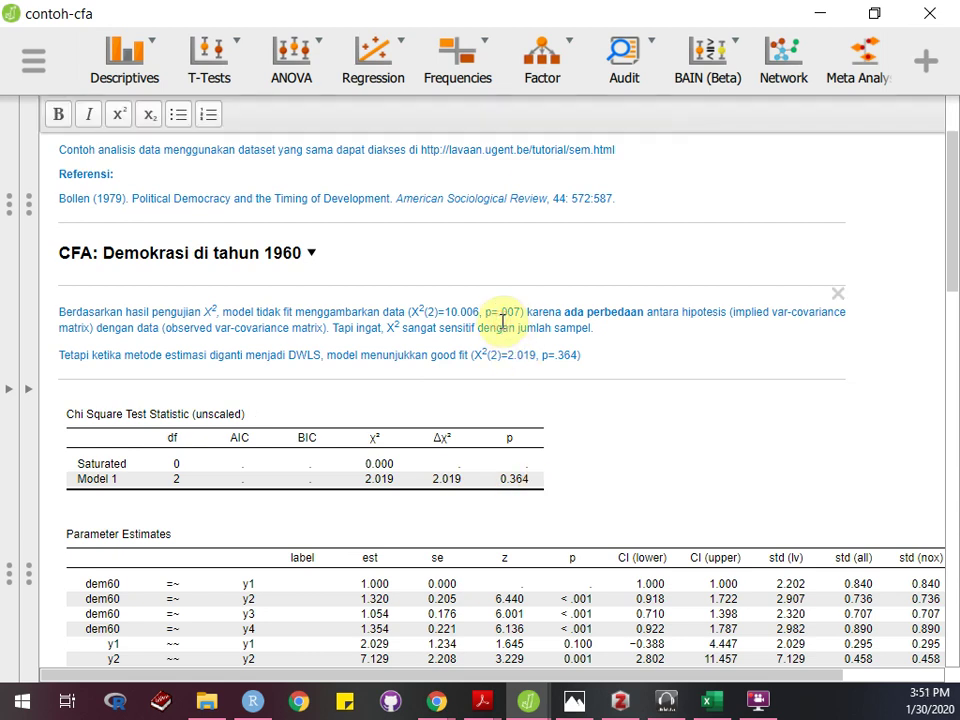
pyautogui.hotkey('ctrl', 'Home')
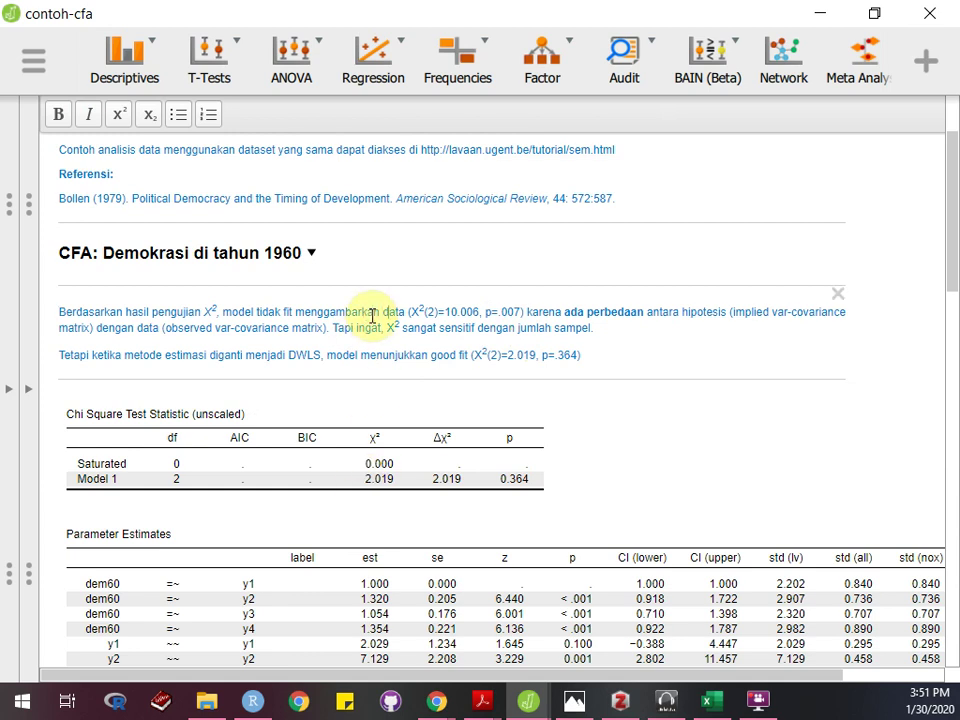
pyautogui.press('Left')
pyautogui.press('Left')
pyautogui.press('Left')
pyautogui.press('Left')
pyautogui.press('Left')
pyautogui.press('Left')
pyautogui.press('Left')
pyautogui.press('Left')
pyautogui.press('Left')
pyautogui.press('Left')
pyautogui.press('Left')
pyautogui.press('Left')
pyautogui.press('Left')
pyautogui.press('Left')
pyautogui.press('Left')
pyautogui.press('Left')
pyautogui.press('Left')
pyautogui.press('BackSpace')
pyautogui.press('BackSpace')
pyautogui.press('BackSpace')
pyautogui.press('BackSpace')
pyautogui.press('BackSpace')
pyautogui.press('BackSpace')
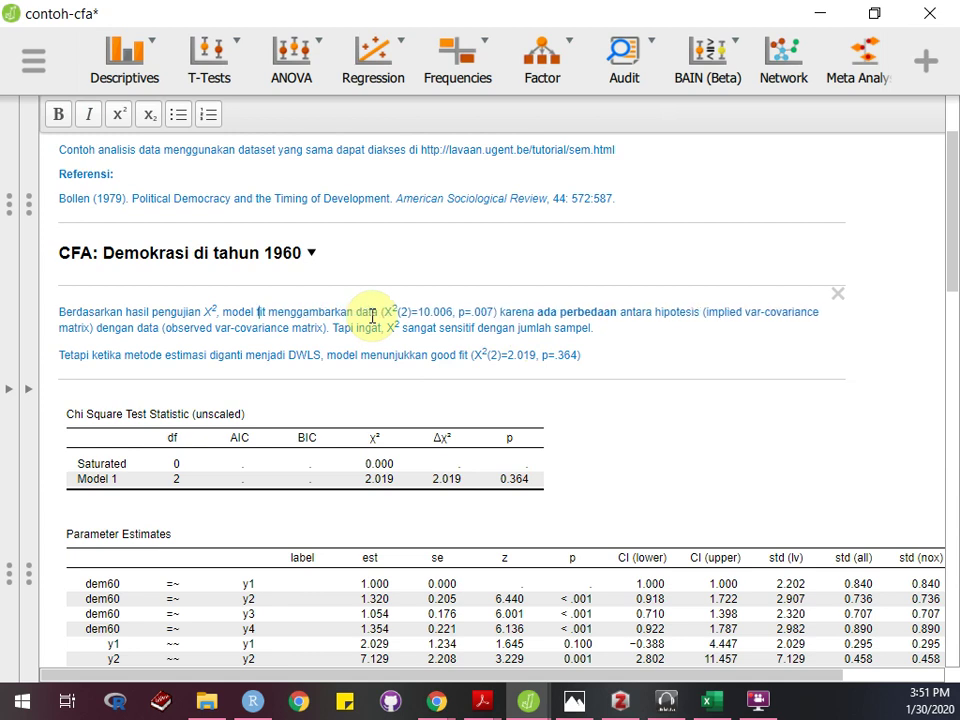
# - Set the chi-square value in the note's first sentence to 2.109
pyautogui.press('Right')
pyautogui.press('Right')
pyautogui.press('Right')
pyautogui.press('Right')
pyautogui.press('Right')
pyautogui.press('Right')
pyautogui.press('Right')
pyautogui.press('Right')
pyautogui.press('Right')
pyautogui.press('Right')
pyautogui.press('Right')
pyautogui.press('Right')
pyautogui.press('Right')
pyautogui.press('Right')
pyautogui.press('Right')
pyautogui.press('Right')
pyautogui.press('Right')
pyautogui.press('Right')
pyautogui.press('Right')
pyautogui.press('Right')
pyautogui.press('Right')
pyautogui.hotkey('shift', 'Right')
pyautogui.press('Right')
pyautogui.hotkey('shift', 'Right')
pyautogui.hotkey('shift', 'Right')
pyautogui.hotkey('shift', 'Right')
pyautogui.hotkey('shift', 'Right')
pyautogui.hotkey('shift', 'Right')
pyautogui.hotkey('shift', 'Right')
pyautogui.write('2.109')
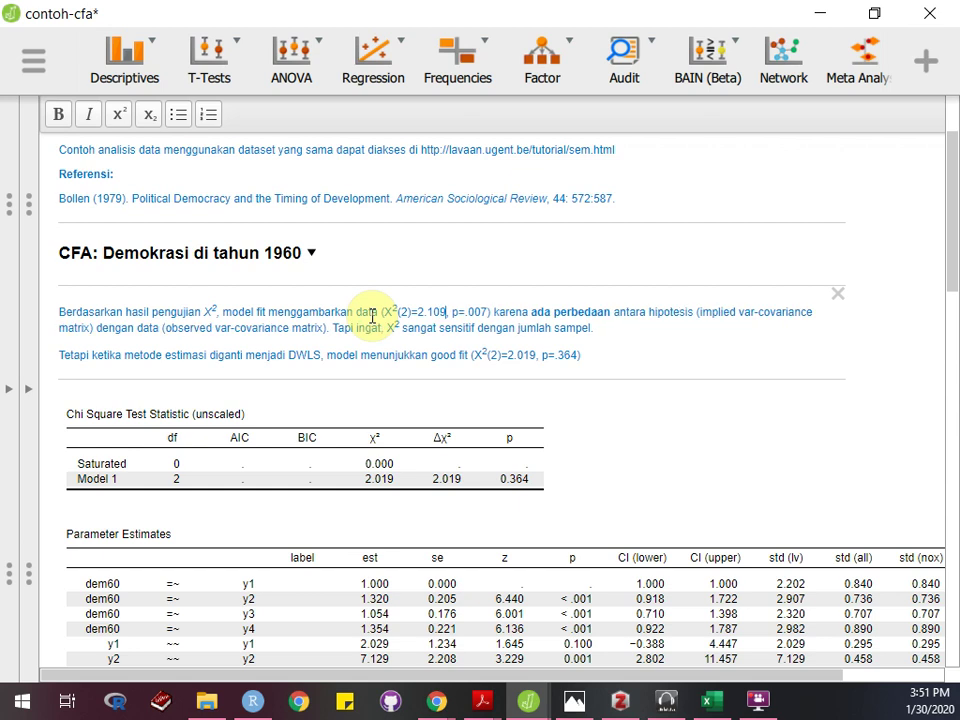
# - Set the p value in the note's first sentence to .364
pyautogui.press('Right')
pyautogui.press('Right')
pyautogui.press('Right')
pyautogui.press('Right')
pyautogui.press('Right')
pyautogui.press('Right')
pyautogui.press('Left')
pyautogui.press('Left')
pyautogui.hotkey('shift', 'Right')
pyautogui.hotkey('shift', 'Right')
pyautogui.hotkey('shift', 'Right')
pyautogui.hotkey('shift', 'Right')
pyautogui.write('.364')
# - Insert "tidak" before "ada perbedaan" in the note and make the word bold
pyautogui.press('Right')
pyautogui.press('Right')
pyautogui.press('Right')
pyautogui.press('Right')
pyautogui.press('Right')
pyautogui.press('Right')
pyautogui.press('Right')
pyautogui.press('Right')
pyautogui.press('Right')
pyautogui.write('tidak')
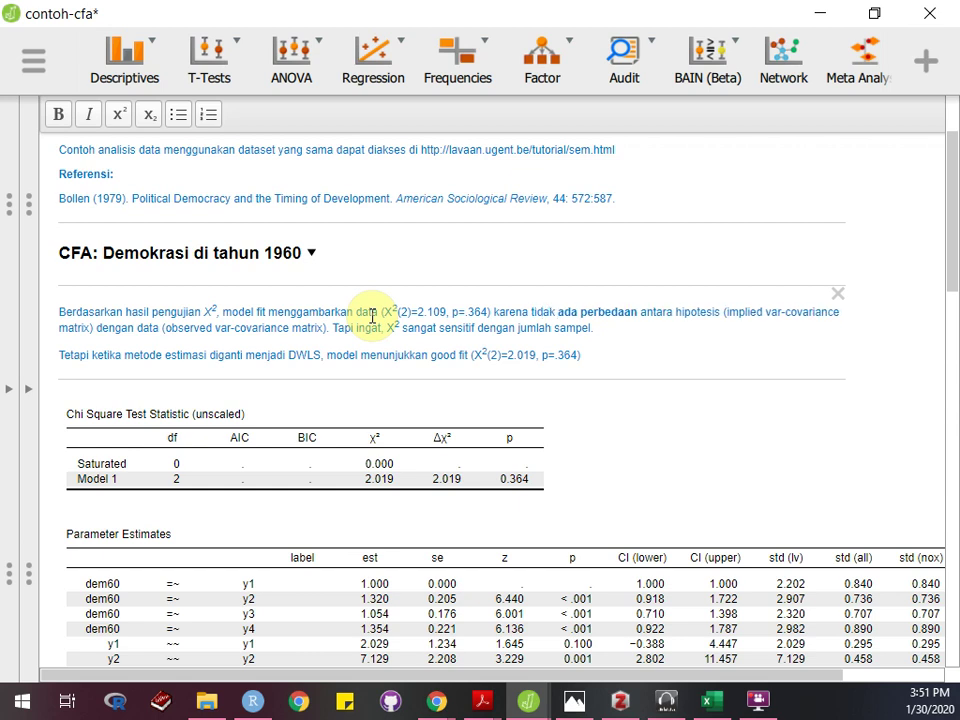
pyautogui.hotkey('ctrl', 'shift', 'Left')
pyautogui.click(57, 117)
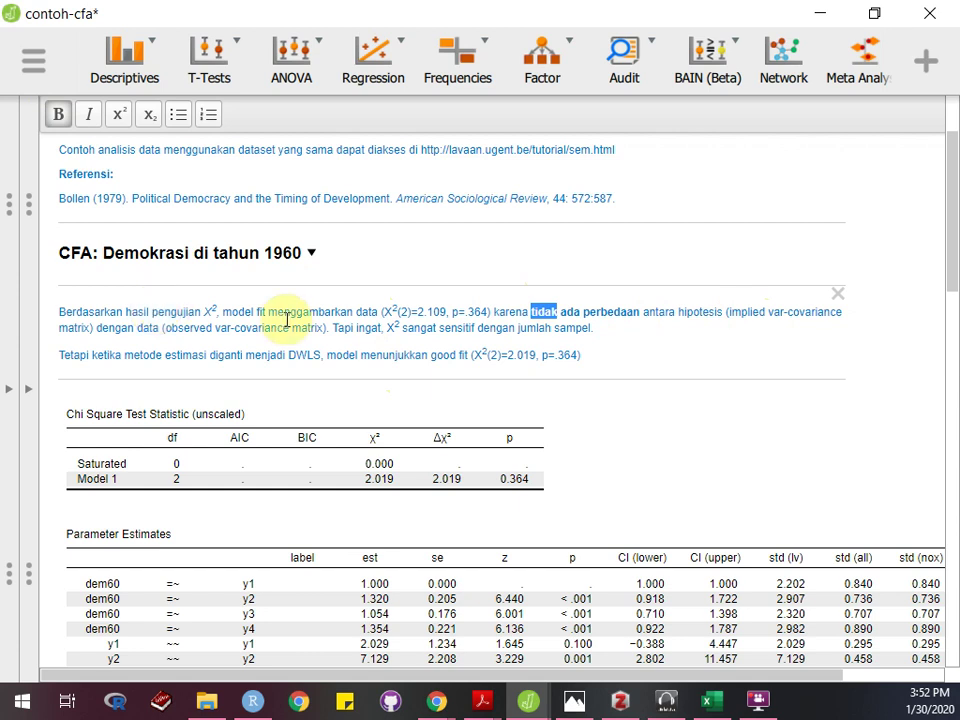
# - Undo all the wording and value changes made to the chi-square note
pyautogui.click(407, 338)
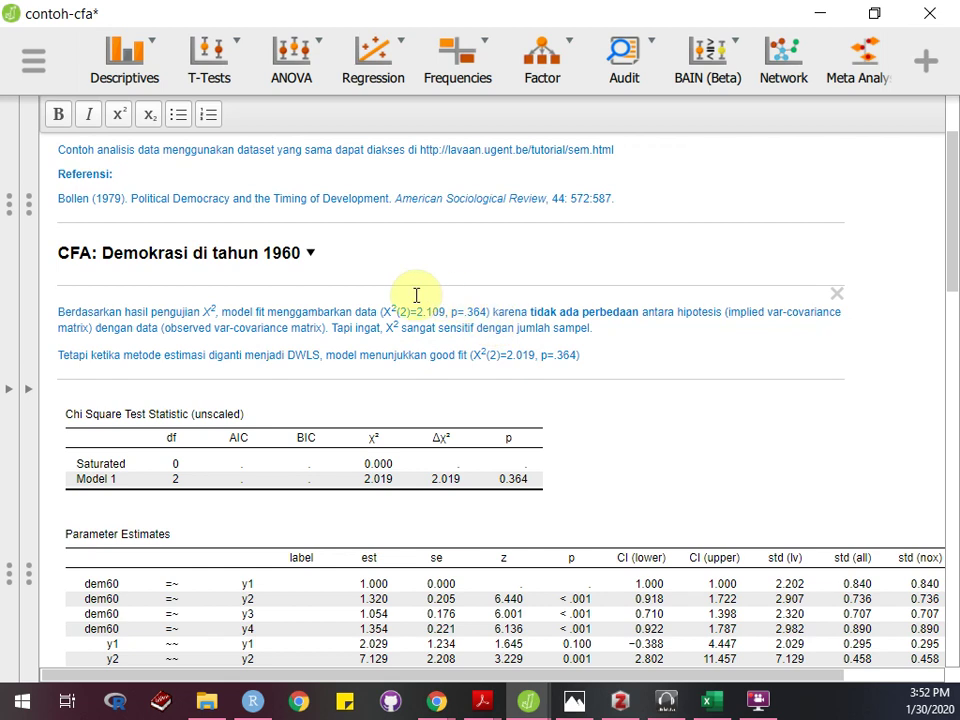
pyautogui.hotkey('ctrl', 'z')
pyautogui.hotkey('ctrl', 'z')
pyautogui.hotkey('ctrl', 'z')
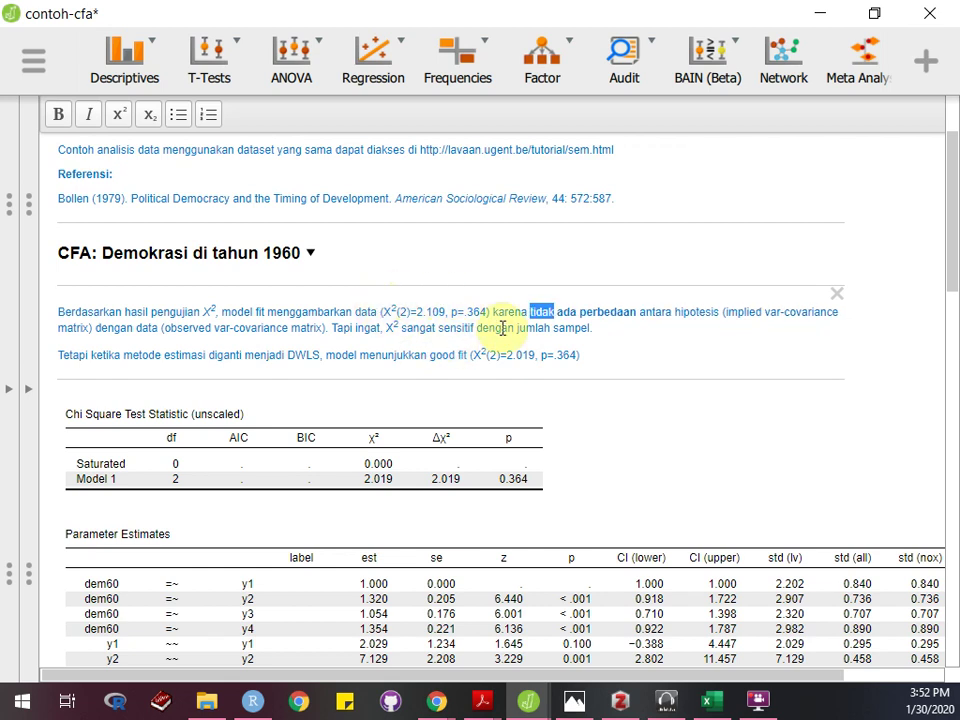
pyautogui.hotkey('ctrl', 'z')
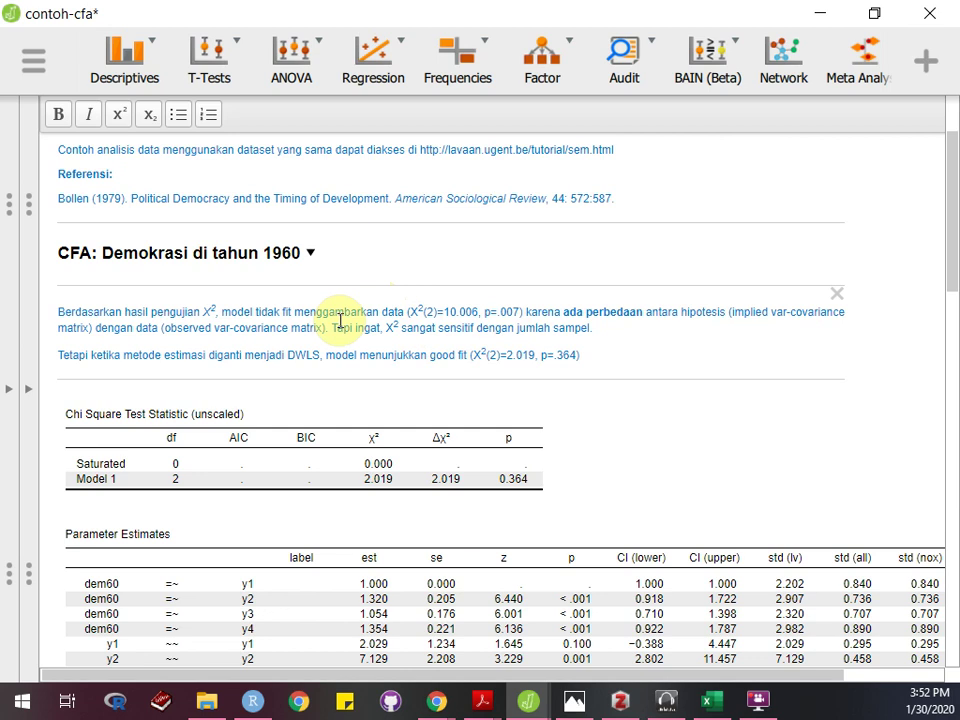
# - Change the CFA estimator to ML and return to the full-width results
pyautogui.click(8, 392)
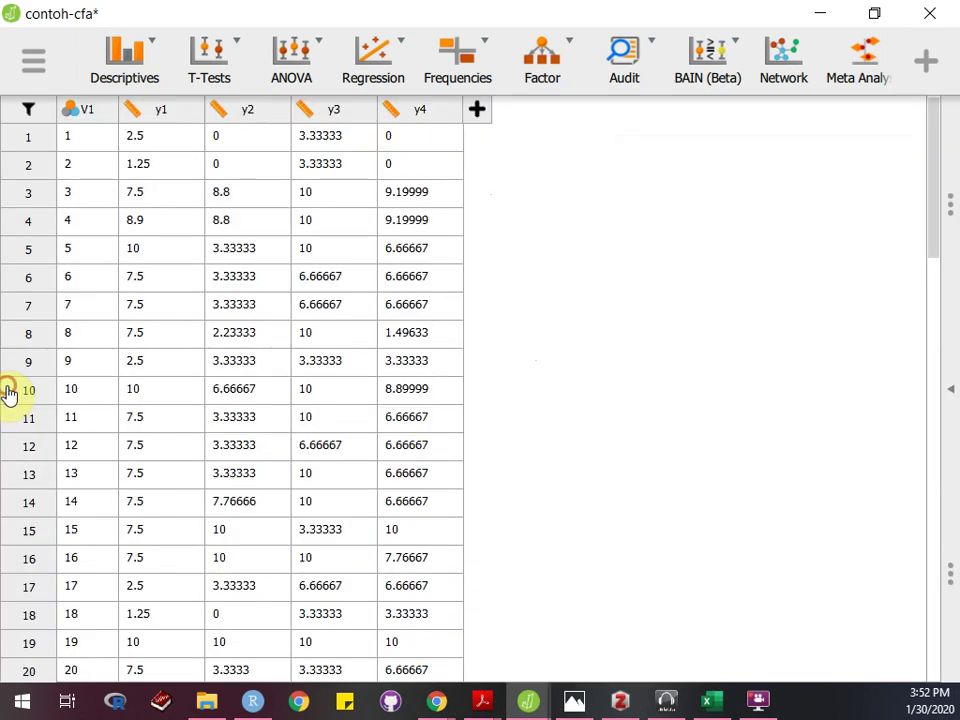
pyautogui.click(953, 418)
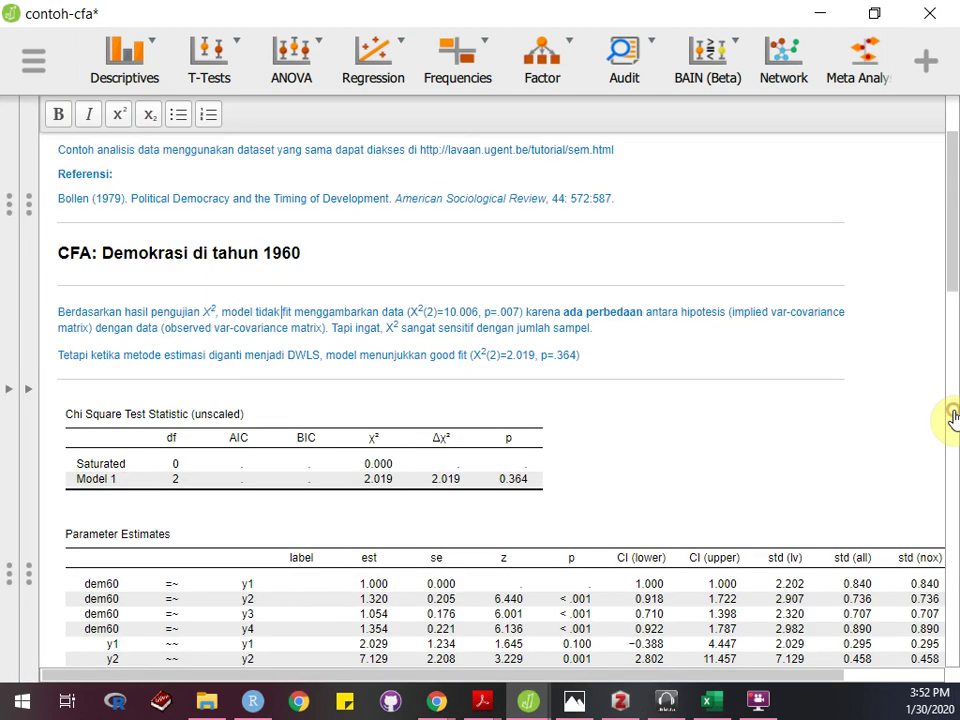
pyautogui.click(31, 412)
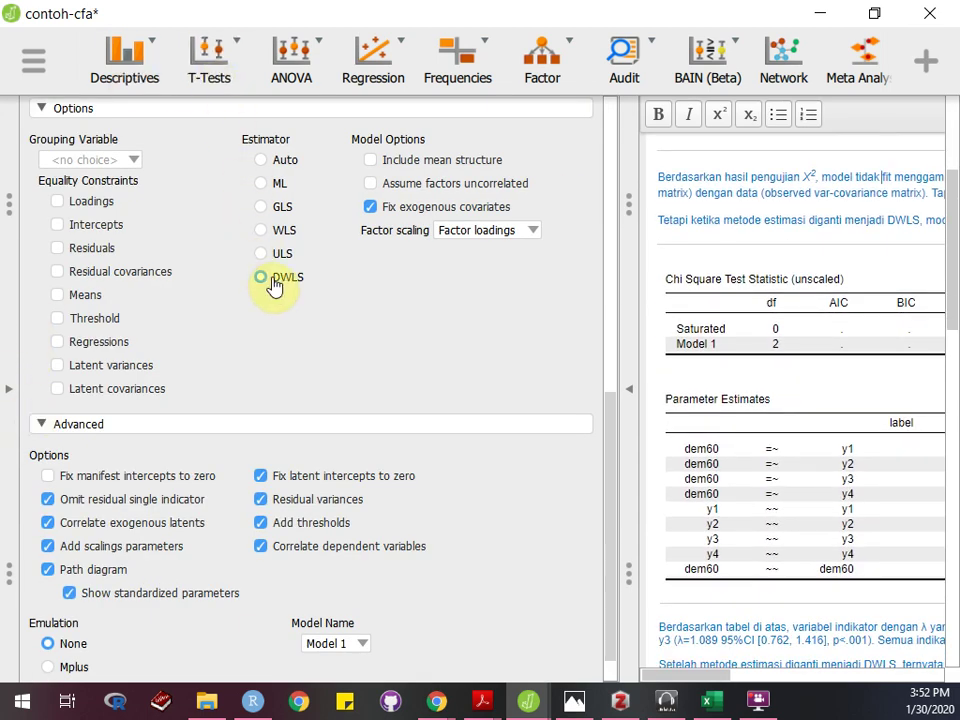
pyautogui.click(279, 188)
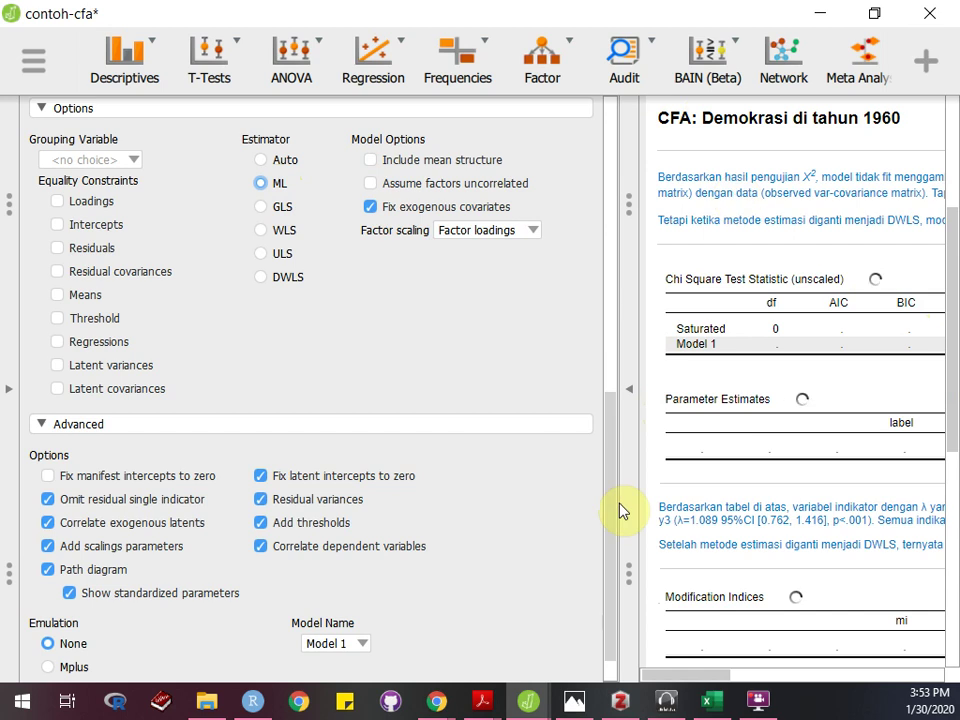
pyautogui.click(632, 370)
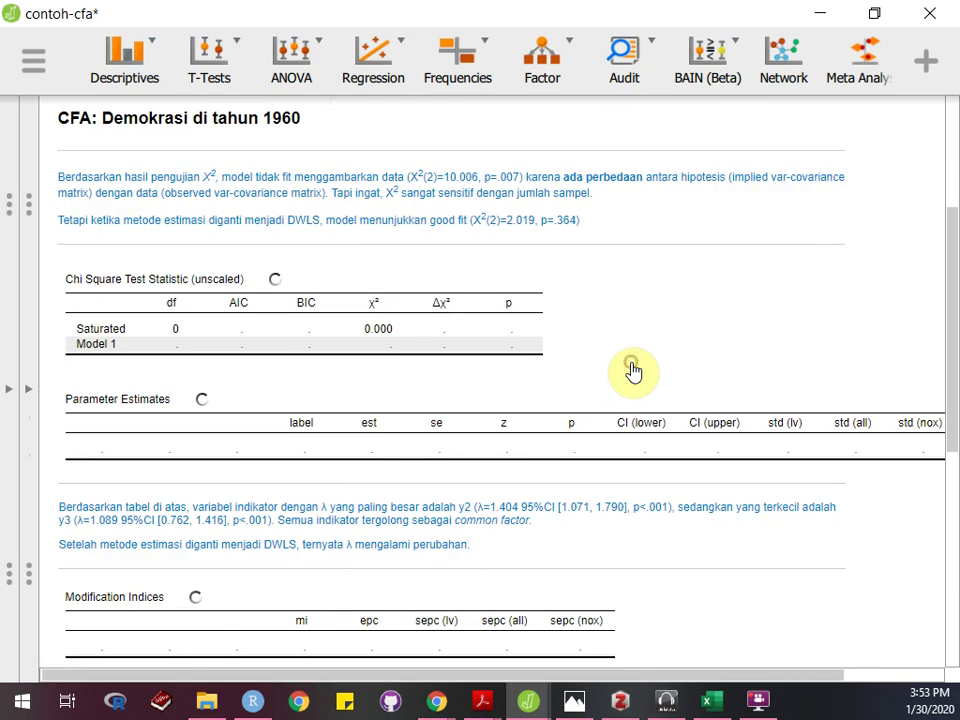
# - Switch to Chrome with the rdrr.io PoliticalDemocracy page showing the variable descriptions
pyautogui.click(26, 390)
pyautogui.click(951, 400)
pyautogui.hotkey('alt', 'Tab')
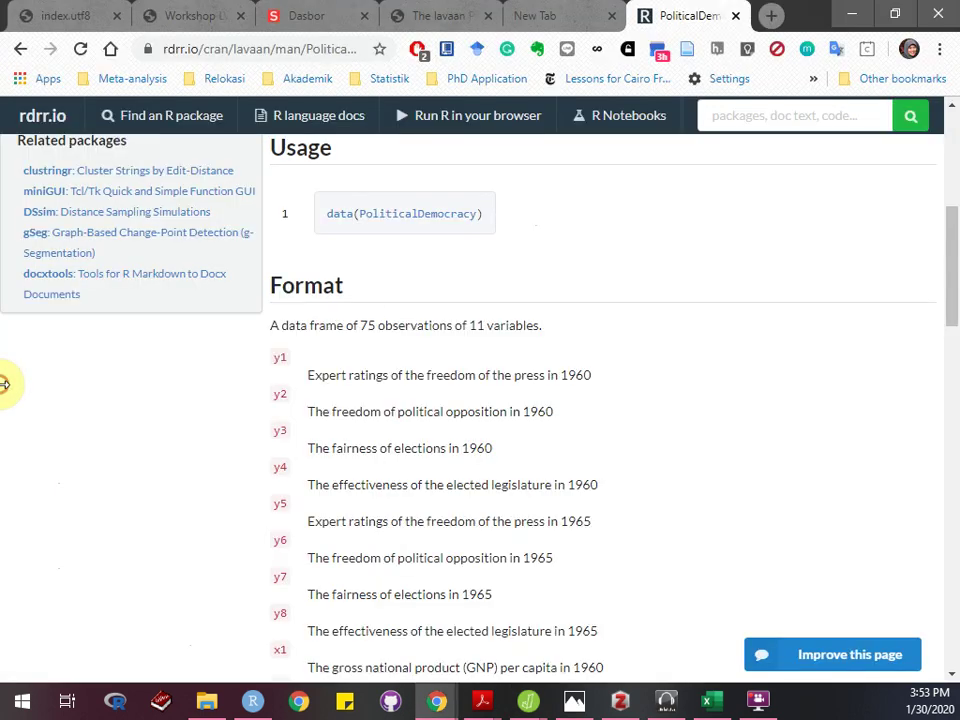
# - Switch to JASP, review the ML results and options, and change the CFA estimator to DWLS with the results at full width
pyautogui.hotkey('alt', 'Tab')
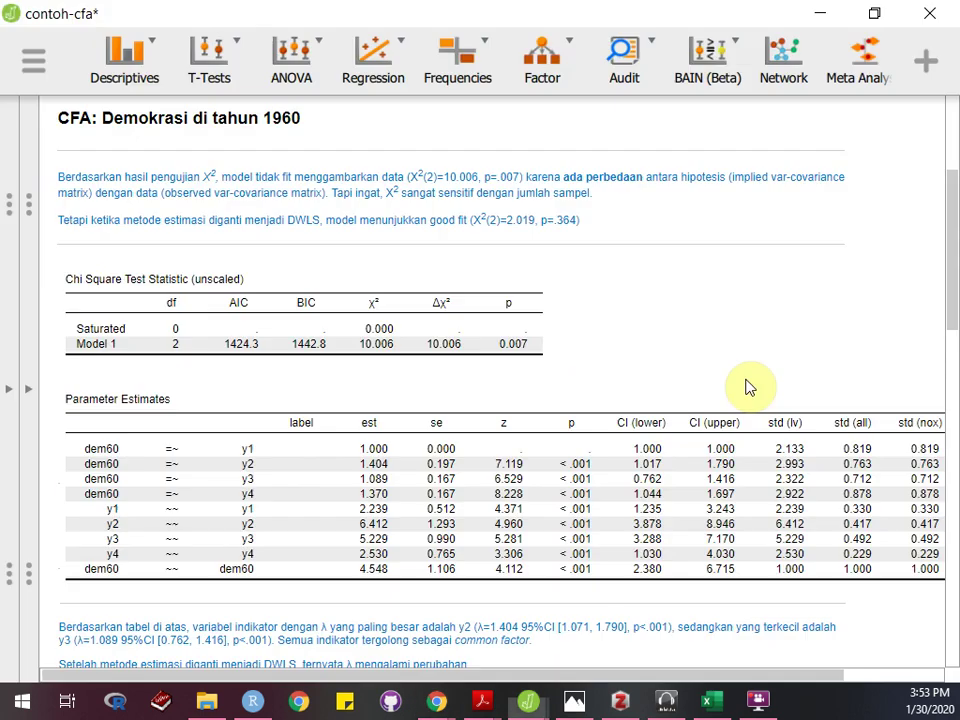
pyautogui.click(24, 360)
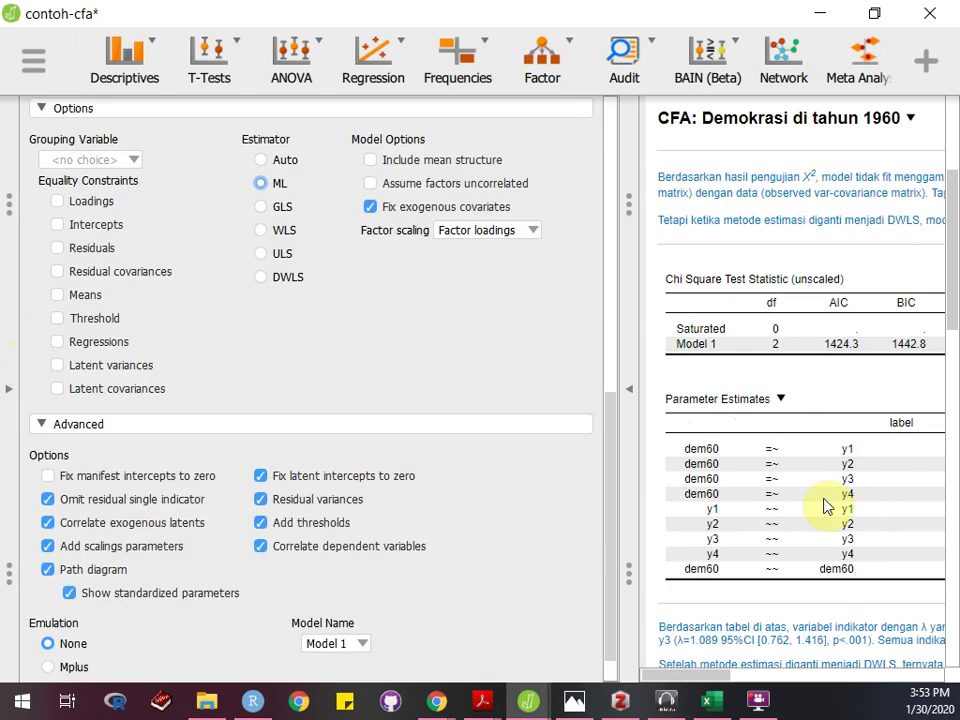
pyautogui.click(630, 382)
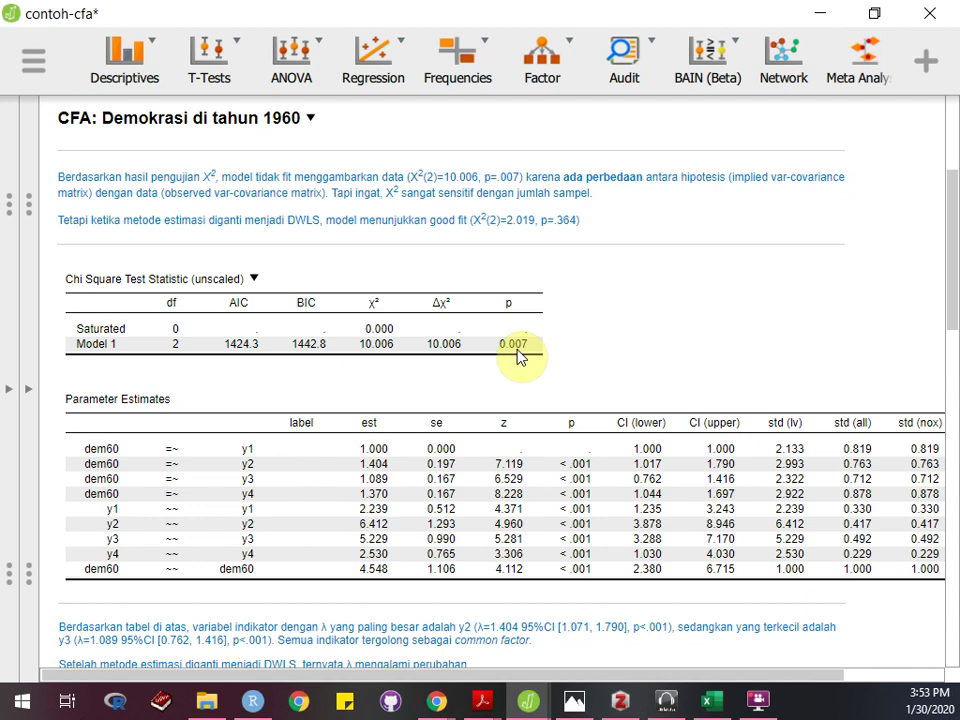
pyautogui.click(31, 396)
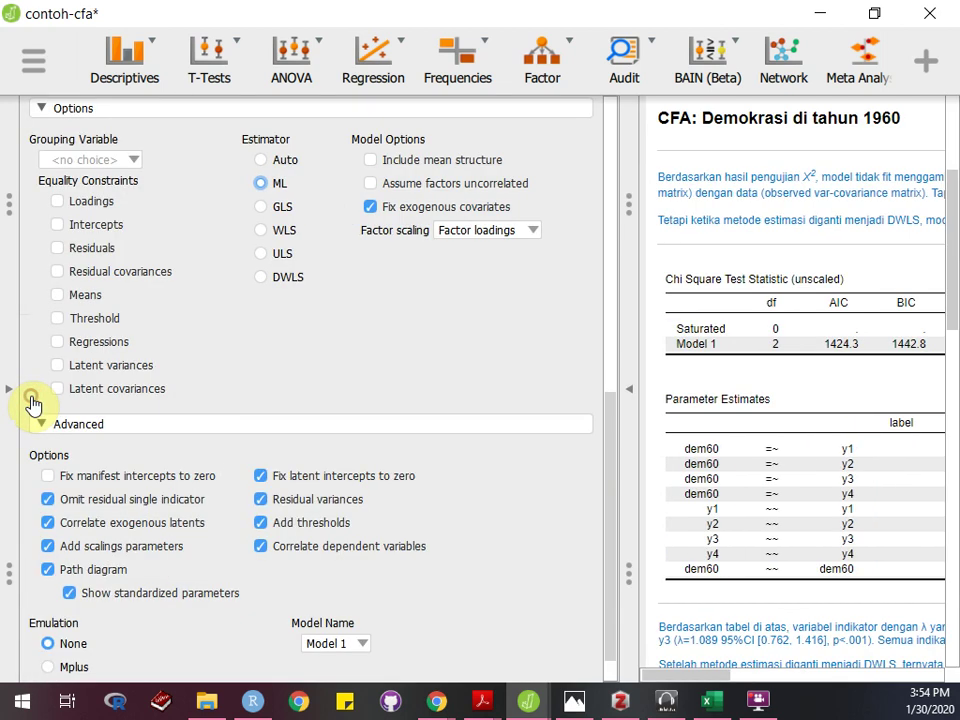
pyautogui.click(283, 277)
pyautogui.click(634, 392)
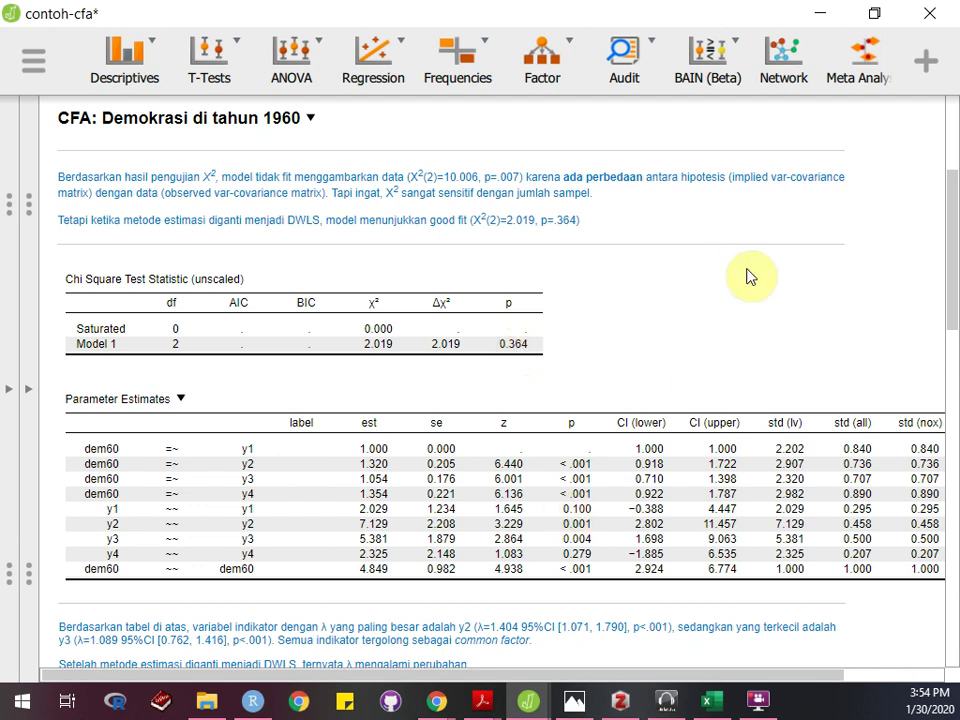
# - Switch to the workshop slides in Chrome and go back to slide 14 on correlated error variances
pyautogui.click(831, 16)
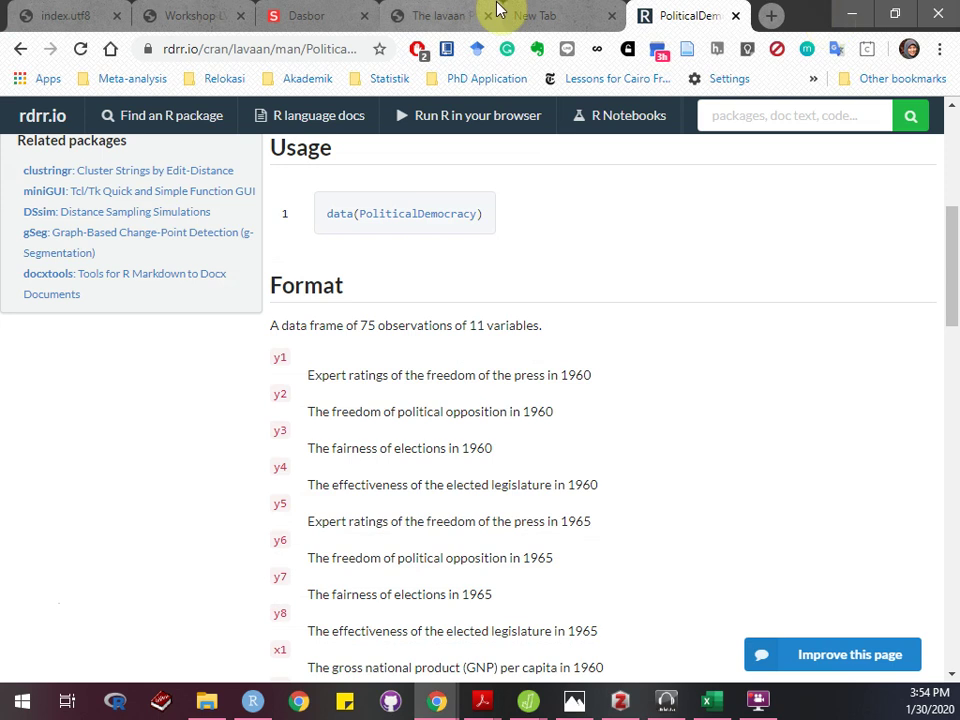
pyautogui.click(415, 15)
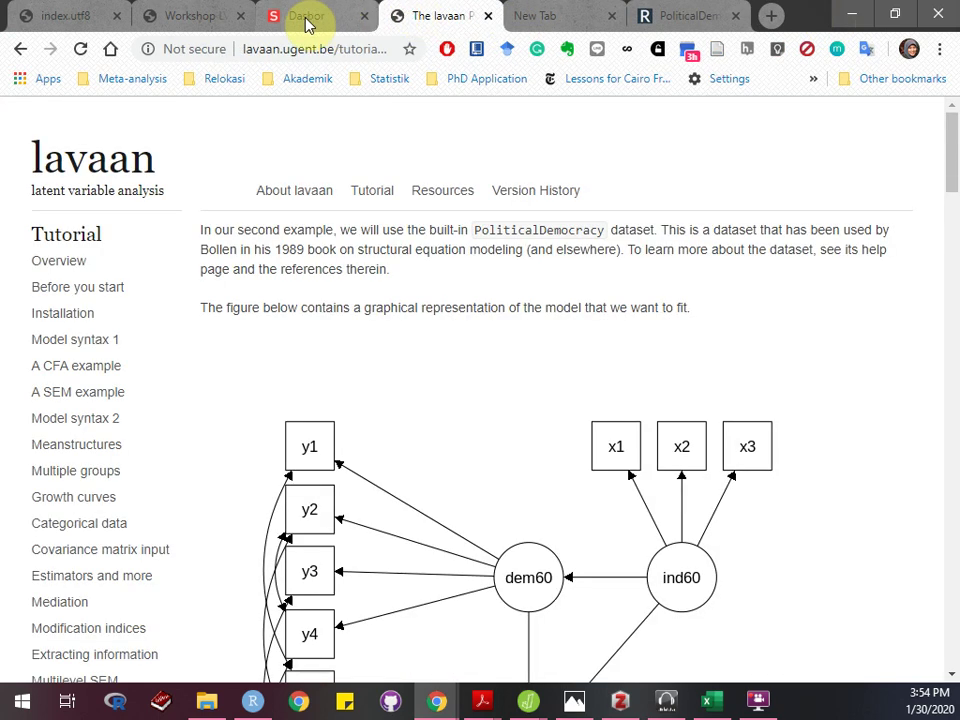
pyautogui.click(150, 13)
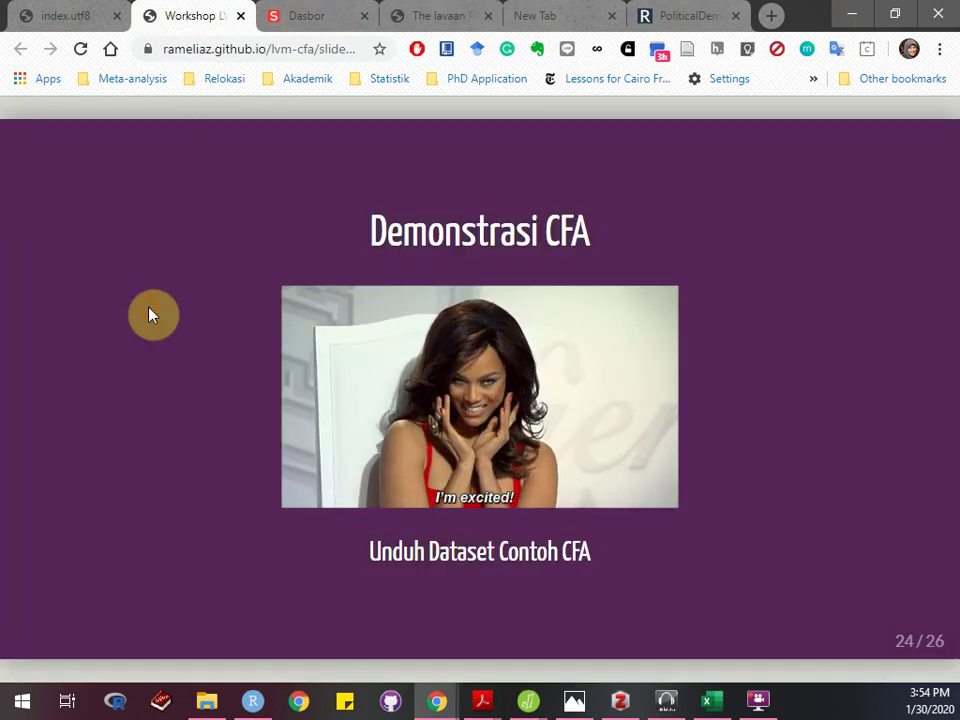
pyautogui.press('Left')
pyautogui.press('Left')
pyautogui.press('Left')
pyautogui.press('Left')
pyautogui.press('Left')
pyautogui.press('Left')
pyautogui.press('Left')
pyautogui.press('Left')
pyautogui.press('Left')
pyautogui.press('Left')
pyautogui.press('Left')
pyautogui.press('Left')
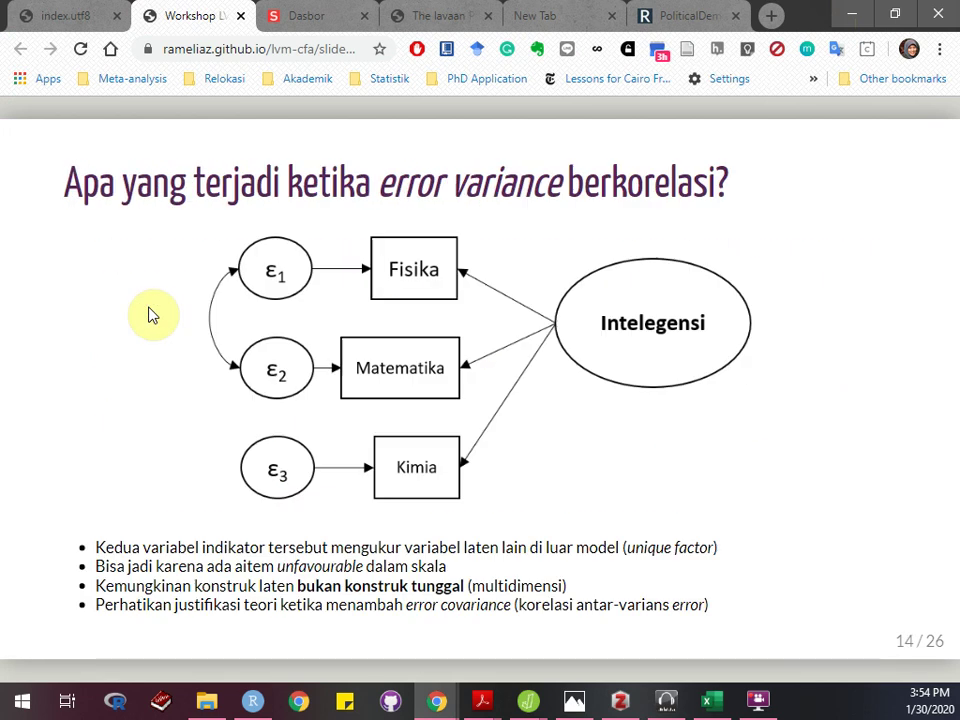
# - Look through the slides up to slide 19 on the chi-square model test and return to slide 14
pyautogui.press('Left')
pyautogui.press('Right')
pyautogui.press('Right')
pyautogui.press('Right')
pyautogui.press('Right')
pyautogui.press('Right')
pyautogui.press('Right')
pyautogui.press('Right')
pyautogui.press('Right')
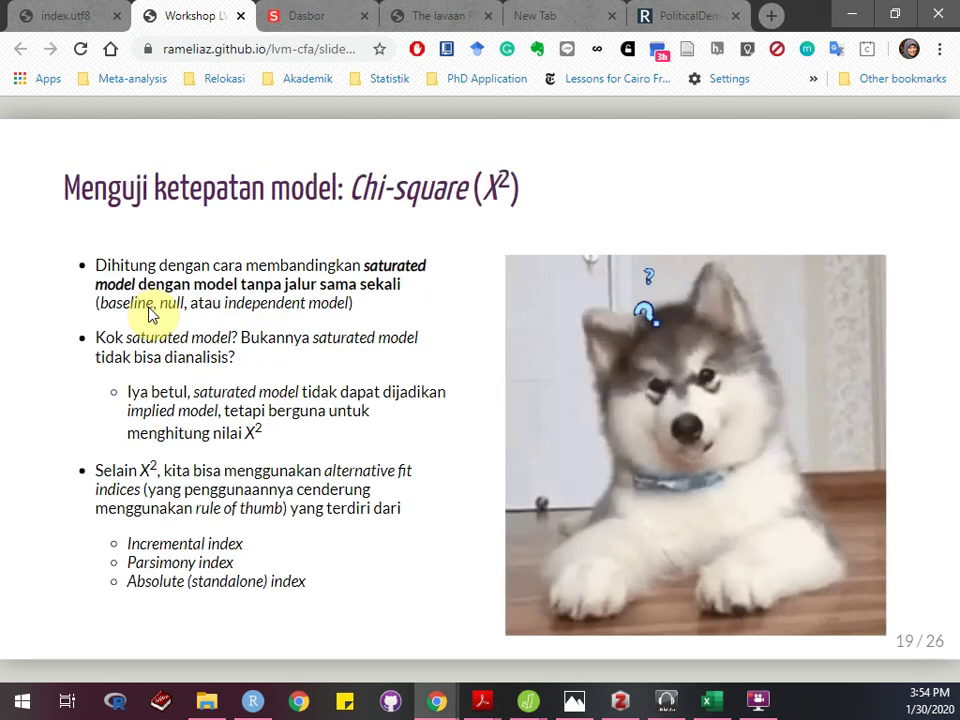
pyautogui.press('Left')
pyautogui.press('Left')
pyautogui.press('Left')
pyautogui.press('Left')
pyautogui.press('Left')
pyautogui.press('Left')
pyautogui.press('Left')
pyautogui.press('Left')
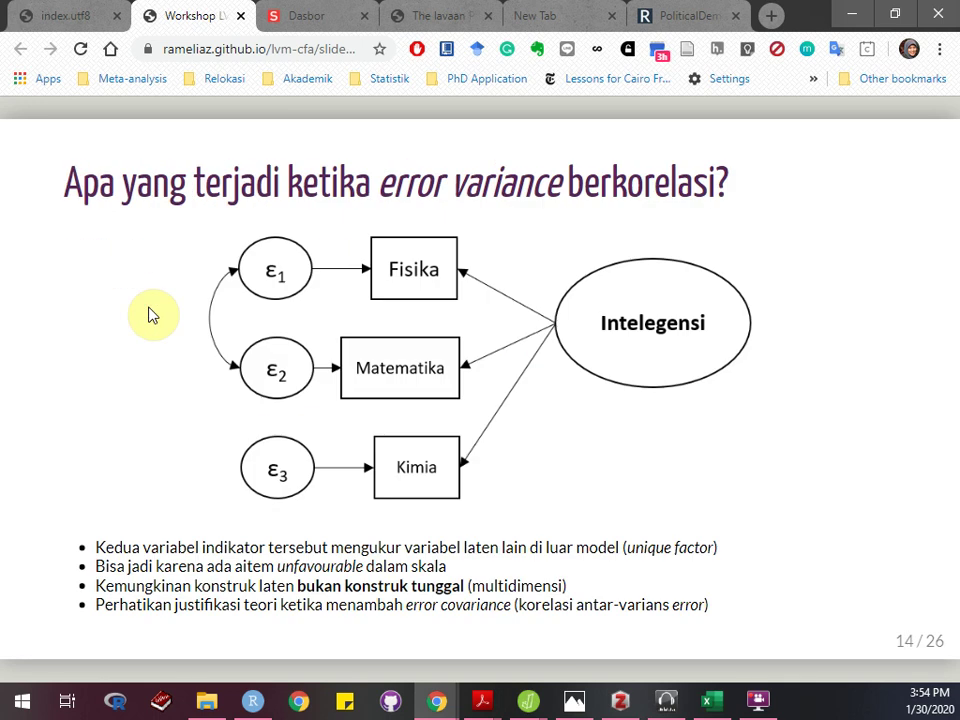
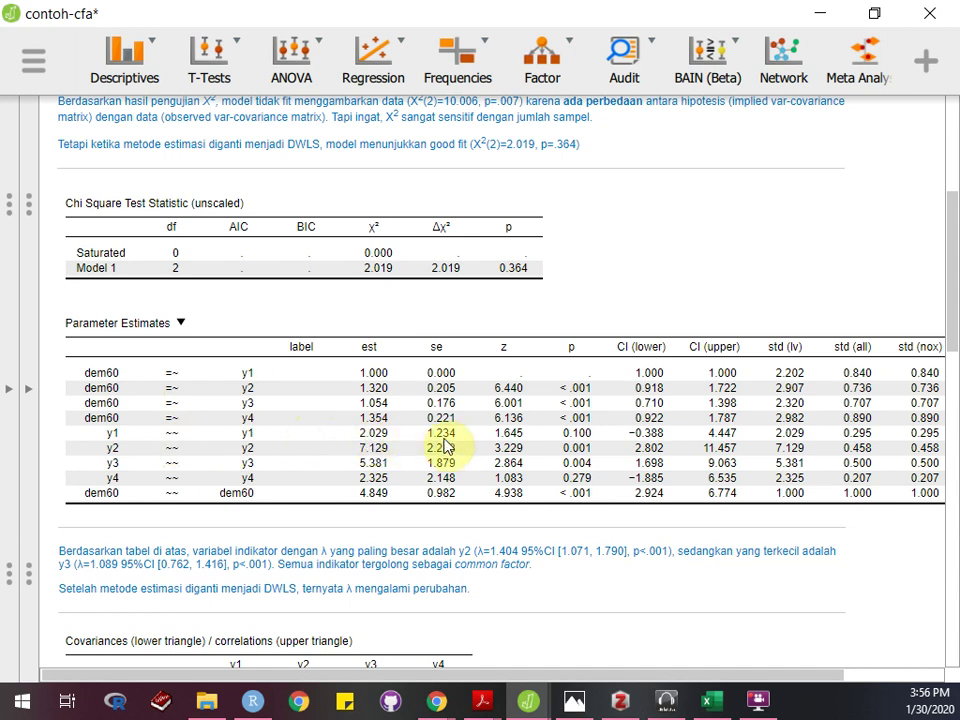
# - Examine the DWLS parameter estimates table in JASP, from the loadings and standard errors across to the standardized columns
pyautogui.hscroll(2, 447, 447)
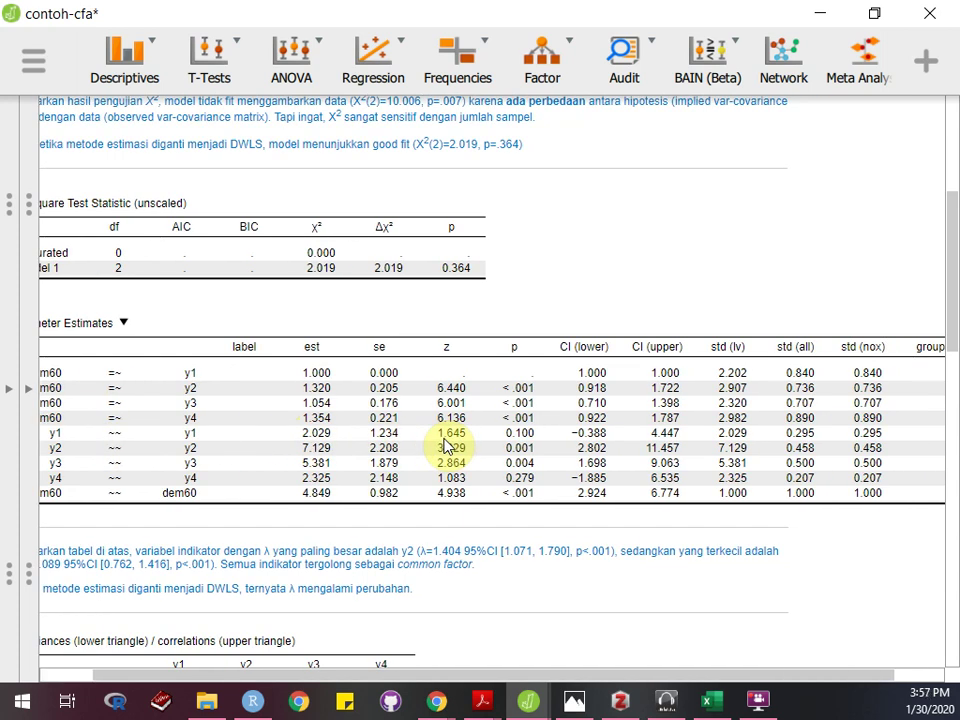
pyautogui.hscroll(-2, 447, 447)
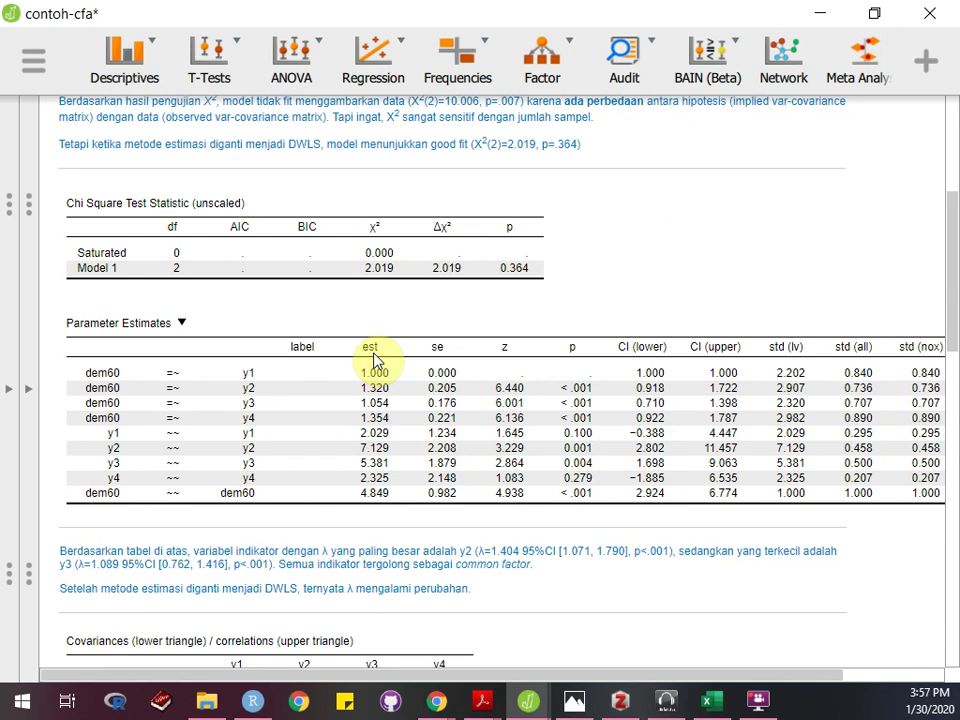
pyautogui.hscroll(1, 375, 360)
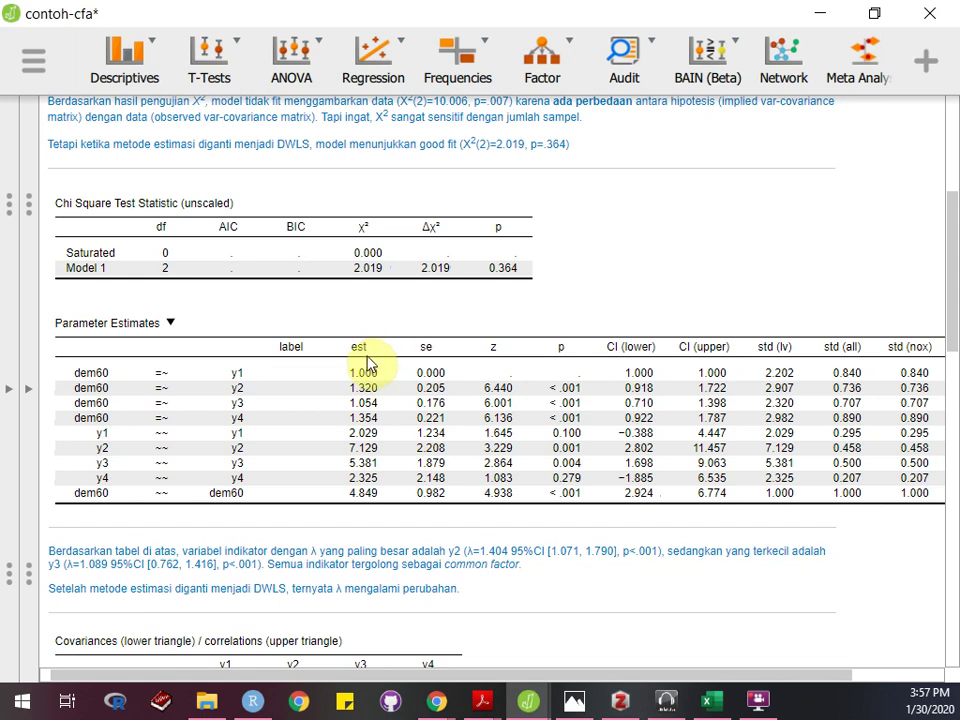
pyautogui.hscroll(3, 707, 332)
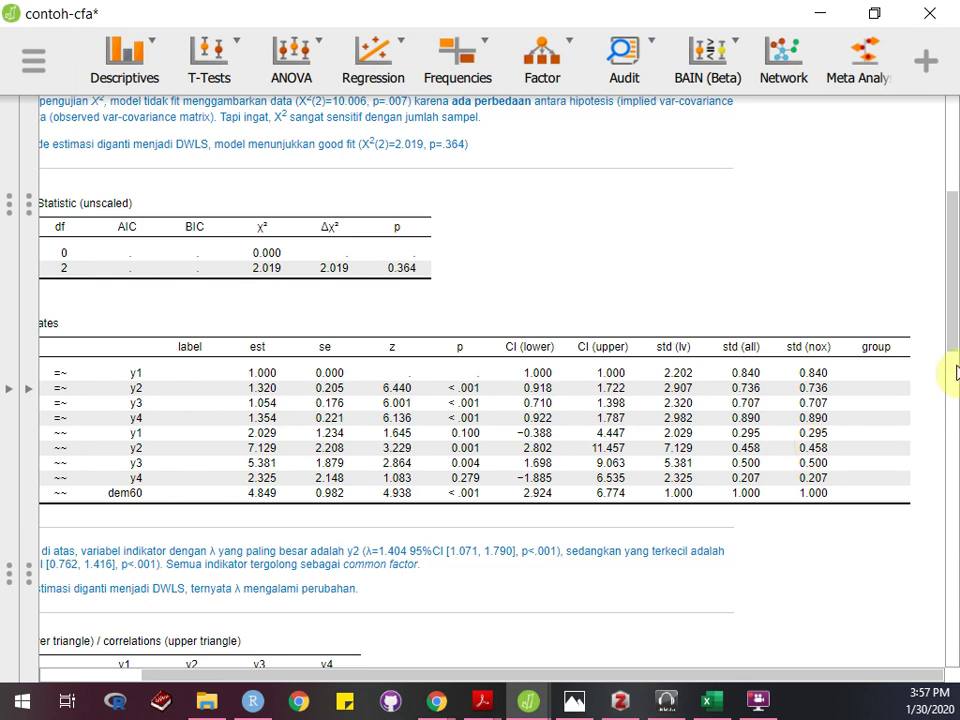
pyautogui.hscroll(-3, 951, 370)
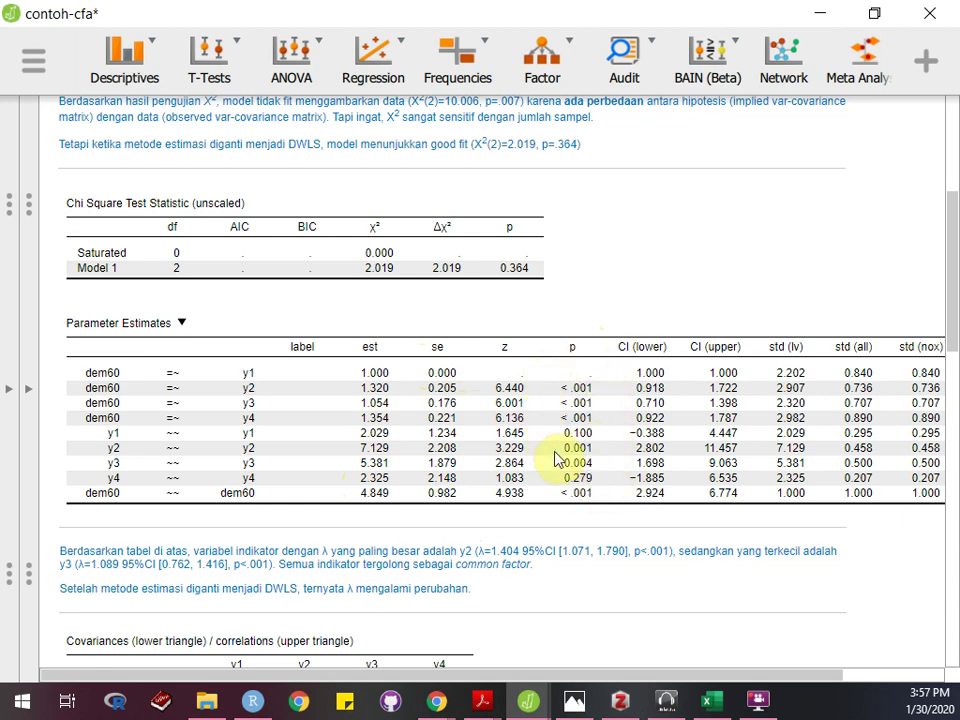
pyautogui.scroll(-1, 560, 456)
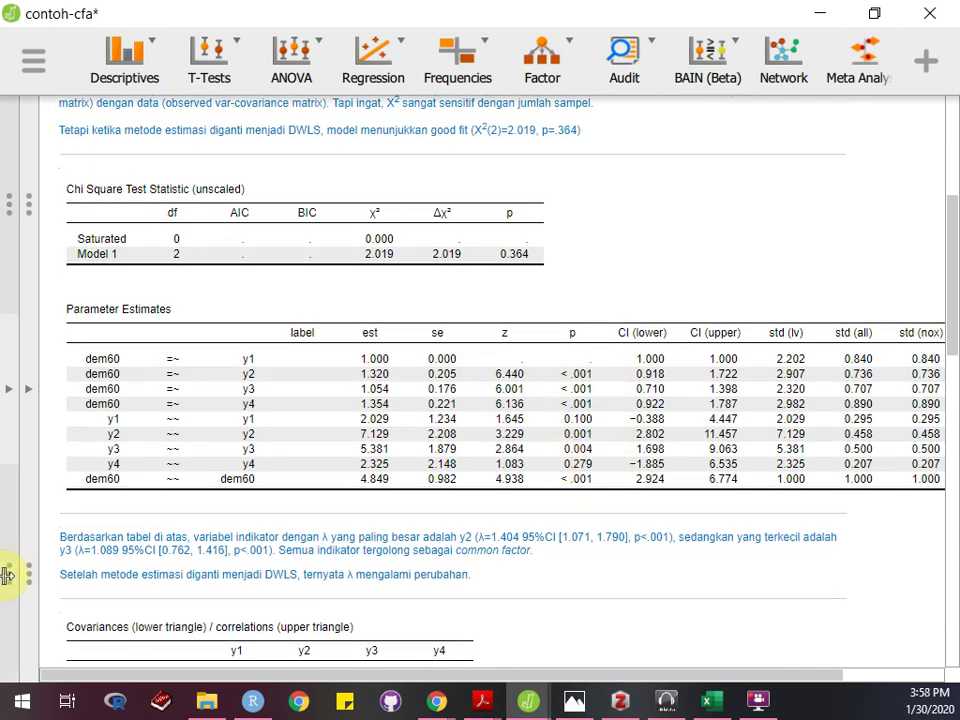
pyautogui.scroll(-1, 107, 536)
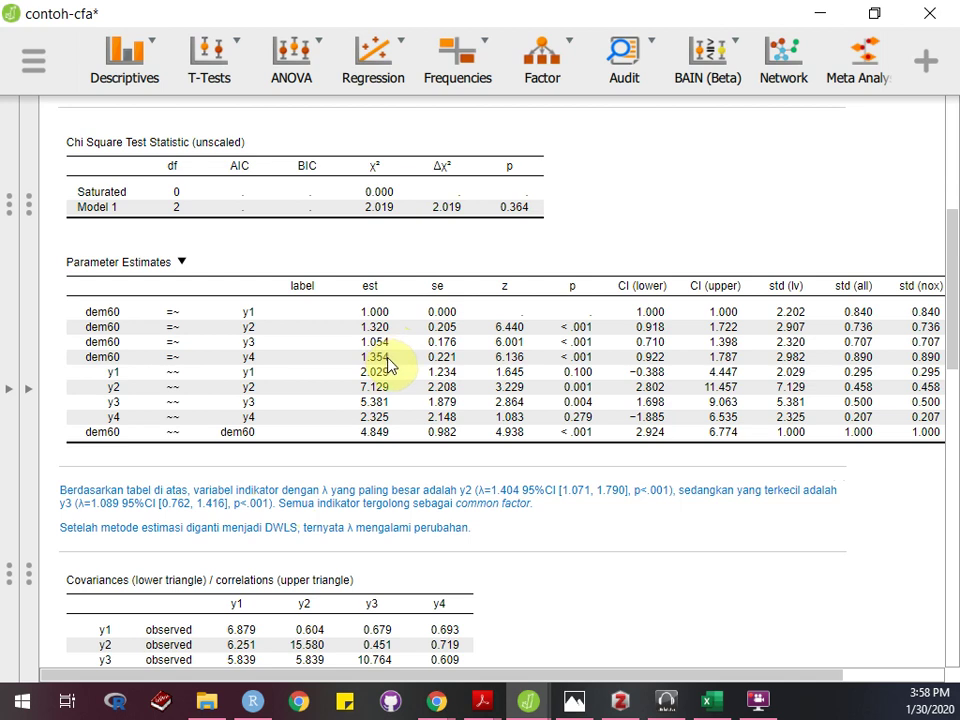
pyautogui.hscroll(1, 390, 366)
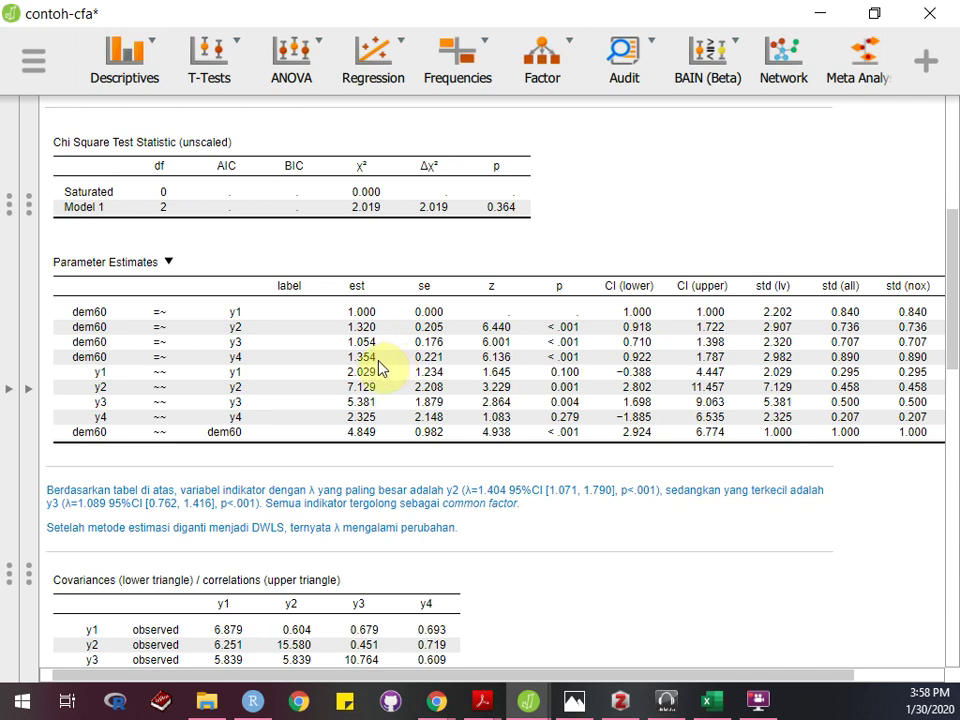
pyautogui.hscroll(-1, 381, 368)
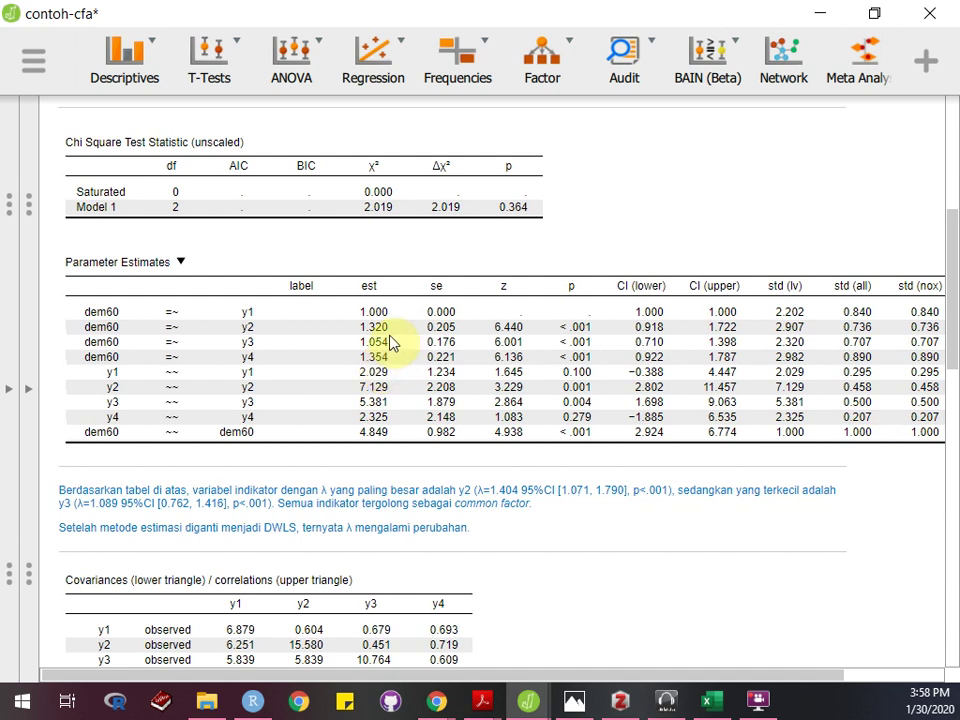
# - Check the y1 to y4 data and the estimation methods slide, and return to the full-width CFA results
pyautogui.click(15, 415)
pyautogui.click(949, 400)
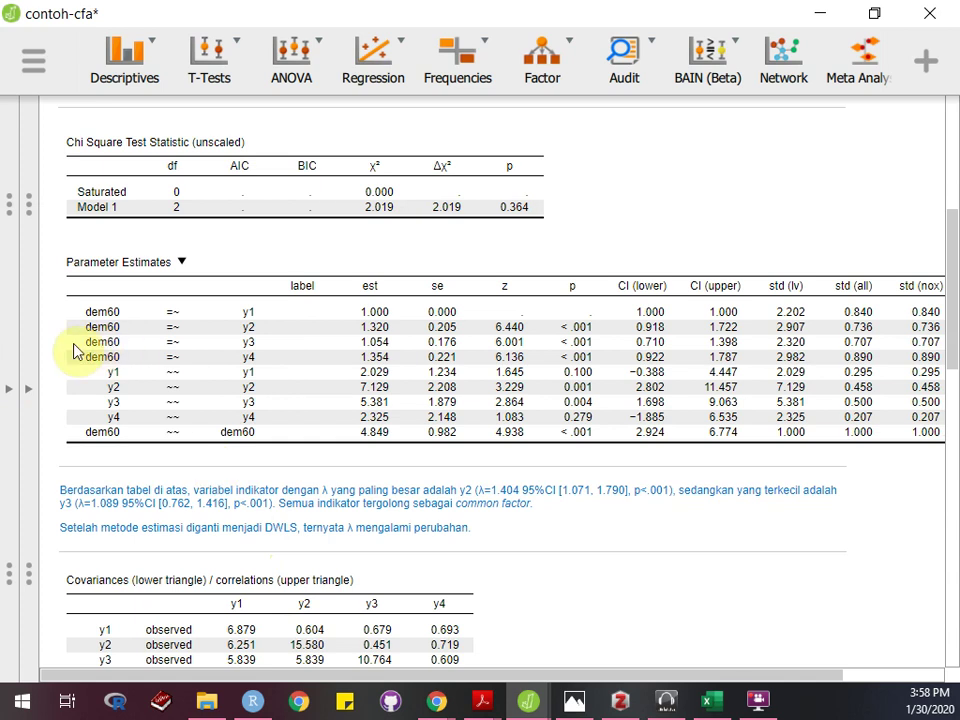
pyautogui.hotkey('alt', 'Tab')
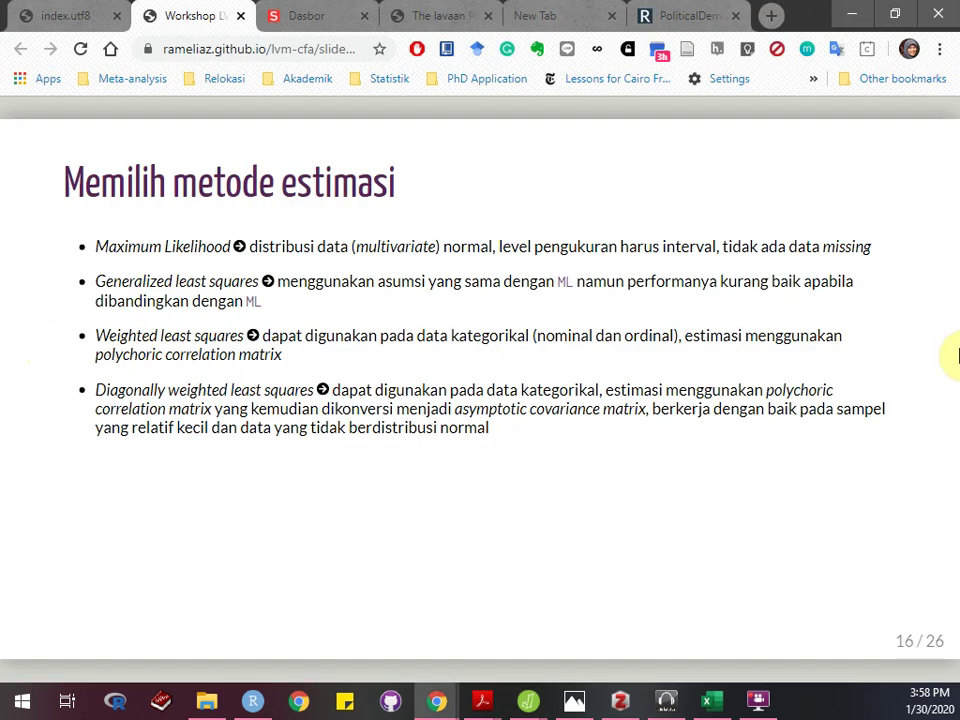
pyautogui.hotkey('alt', 'Tab')
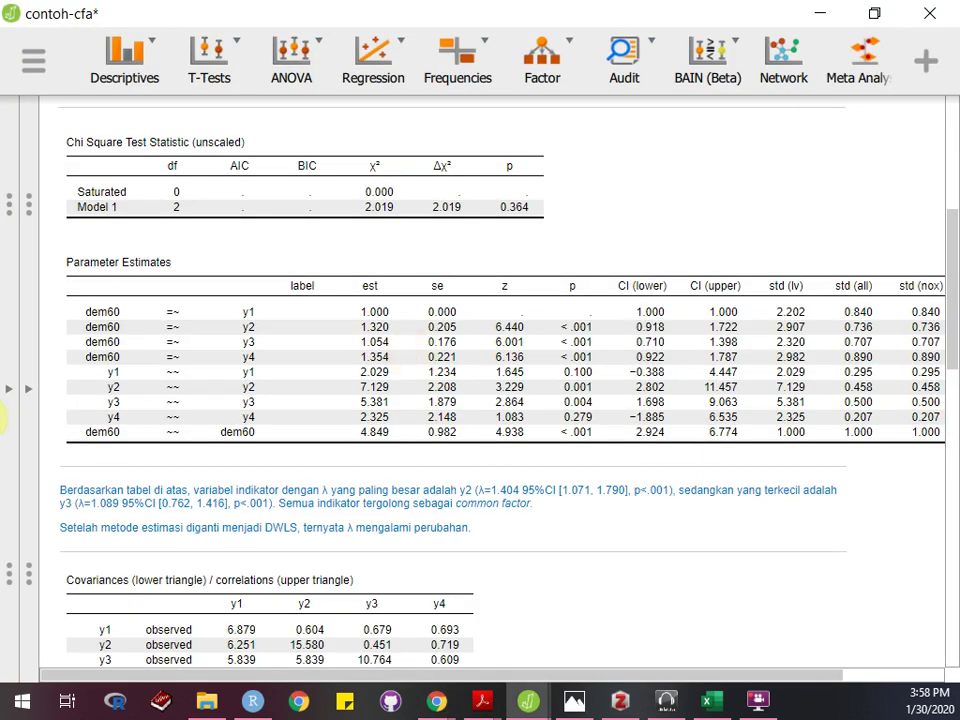
pyautogui.click(10, 390)
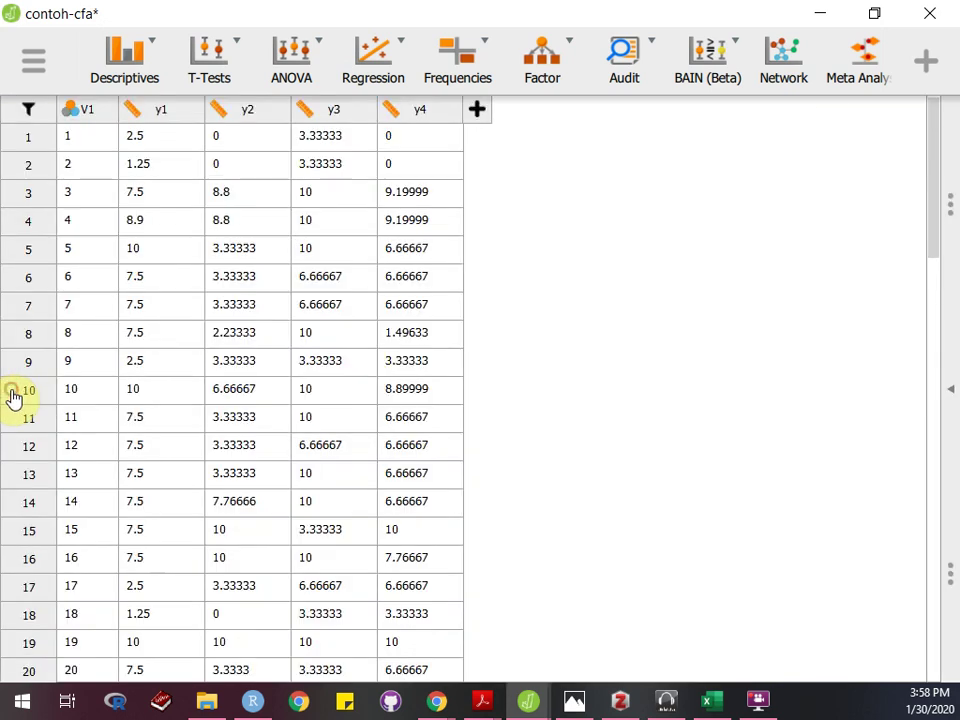
pyautogui.hotkey('alt', 'Tab')
pyautogui.hotkey('alt', 'Tab')
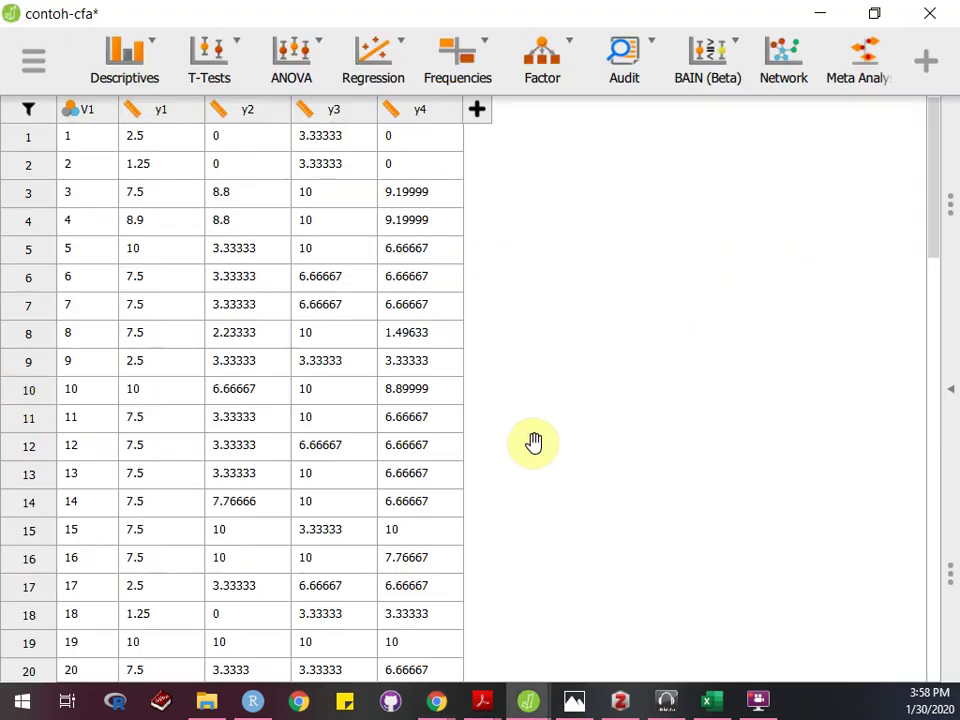
pyautogui.click(950, 390)
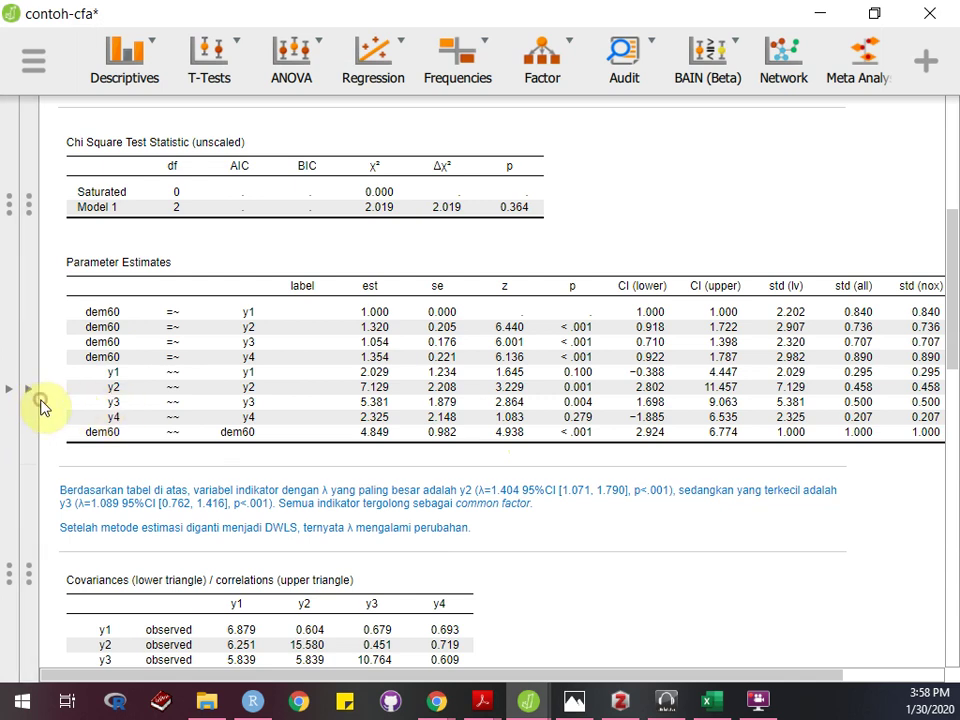
# - Set the CFA estimator back to ML and return to the full-width results
pyautogui.click(32, 412)
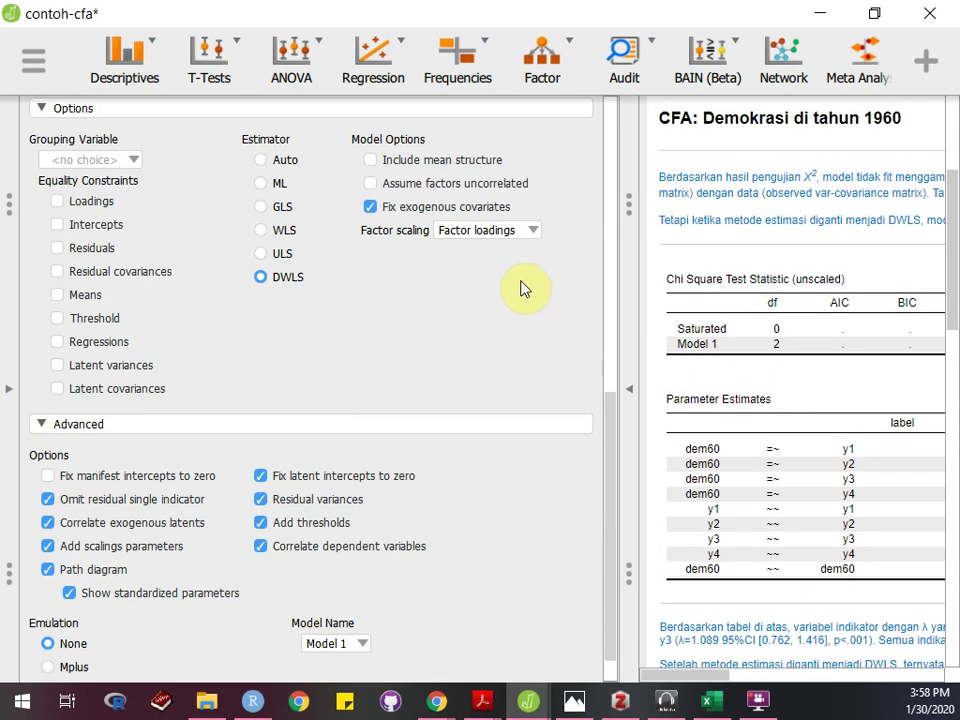
pyautogui.scroll(5, 372, 517)
pyautogui.scroll(-2, 364, 525)
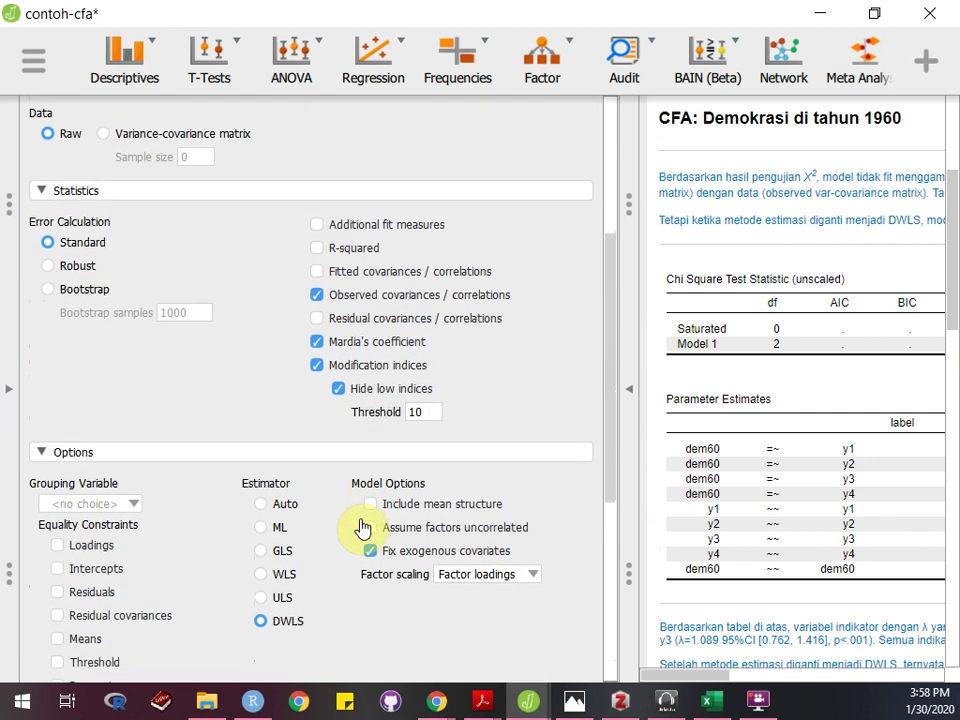
pyautogui.click(277, 630)
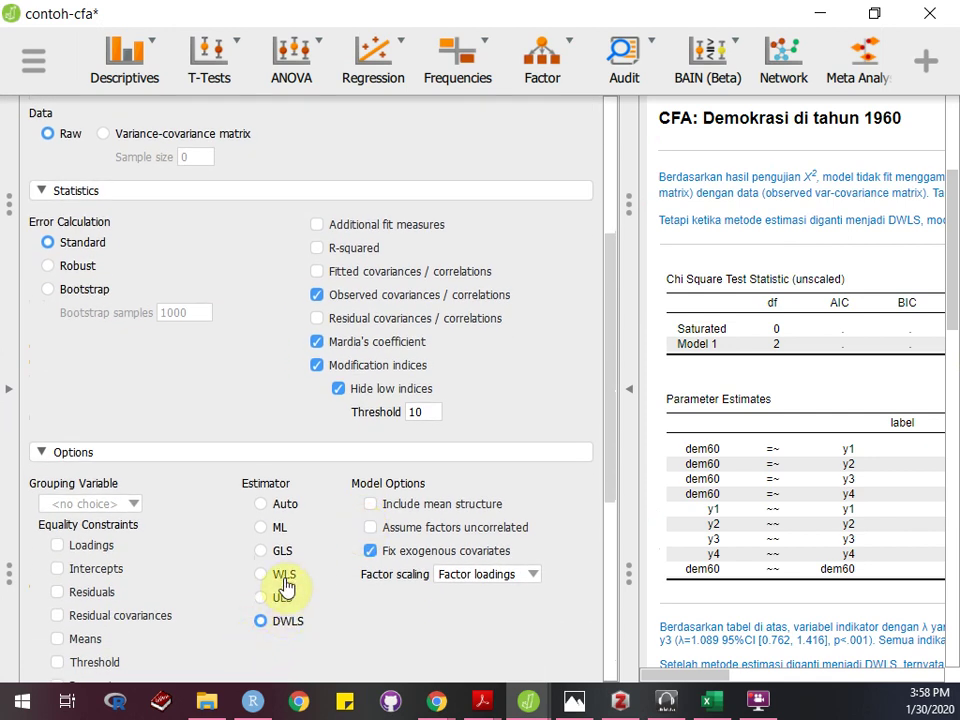
pyautogui.click(268, 530)
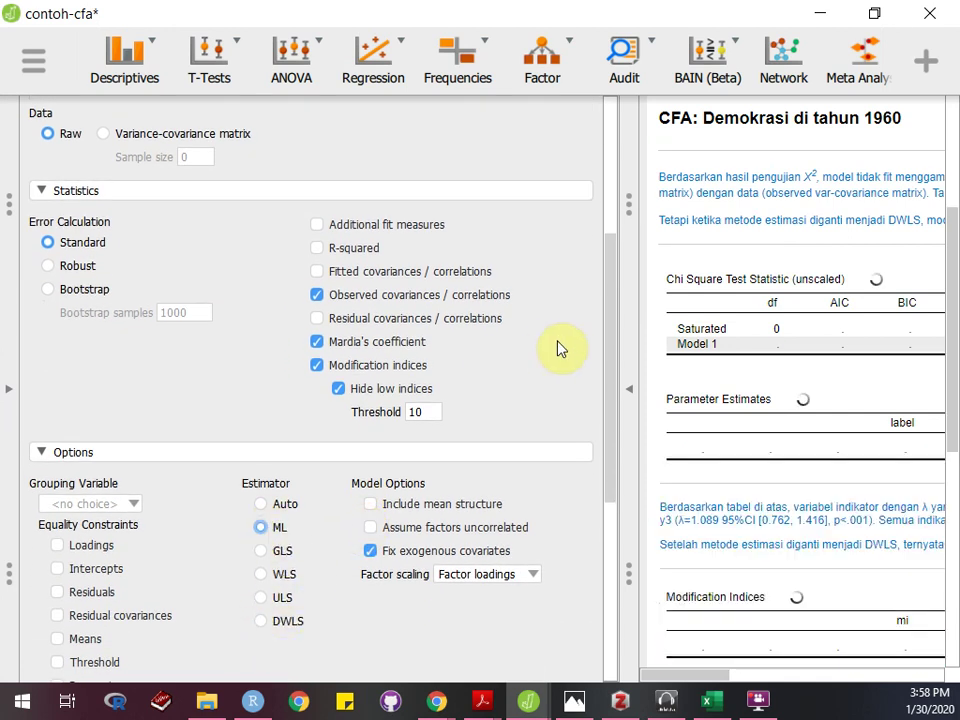
pyautogui.click(630, 396)
# - Examine the ML parameter estimates against the factor loading note, and continue to the covariance and modification indices tables
pyautogui.scroll(-3, 627, 401)
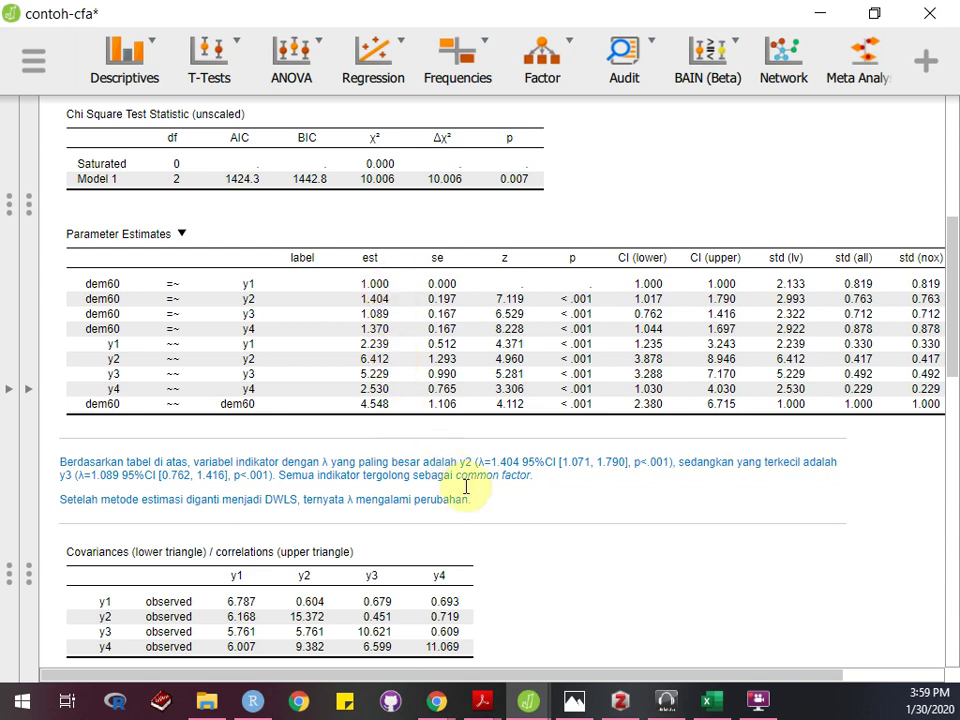
pyautogui.moveTo(499, 463); pyautogui.dragTo(525, 466)
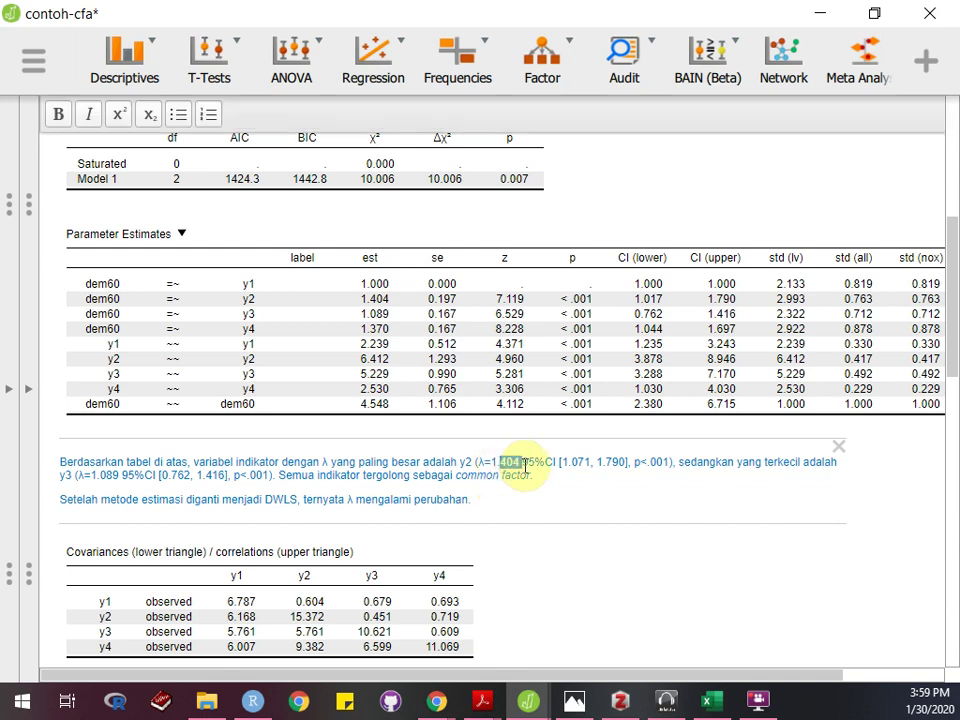
pyautogui.click(574, 506)
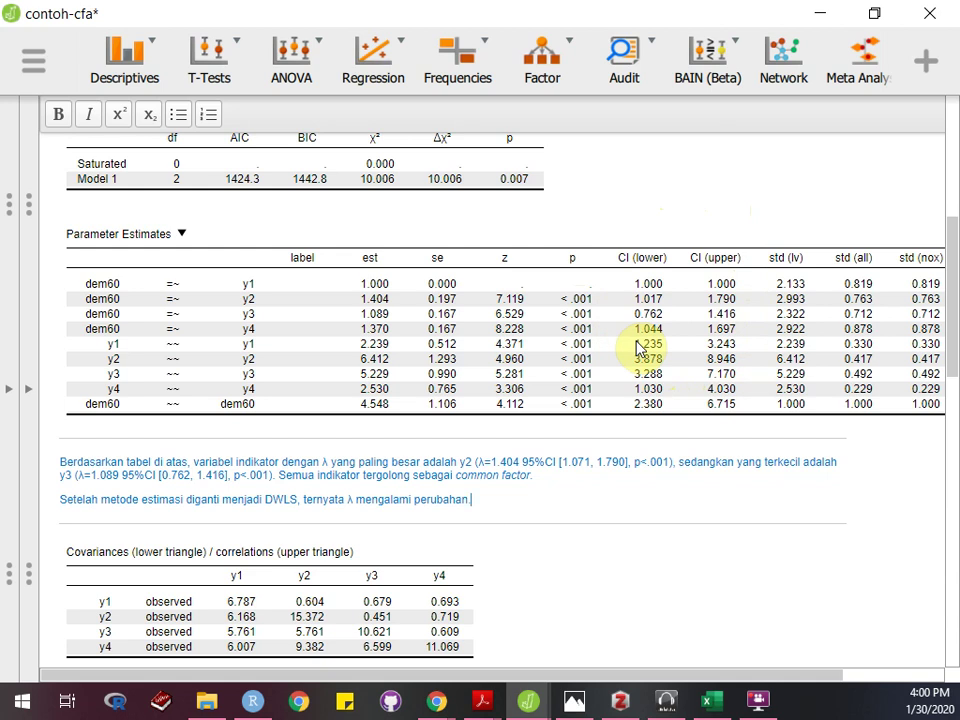
pyautogui.scroll(-4, 641, 348)
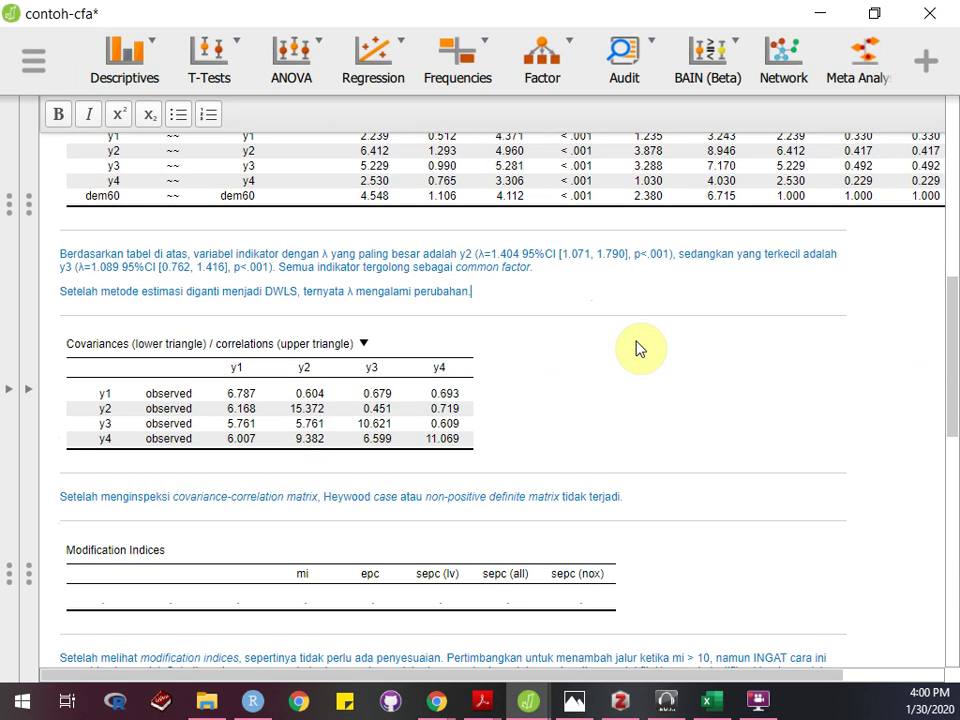
# - Examine the covariance matrix, modification indices, Mardia's coefficients, path diagram and reporting example in the CFA results
pyautogui.scroll(-1, 641, 348)
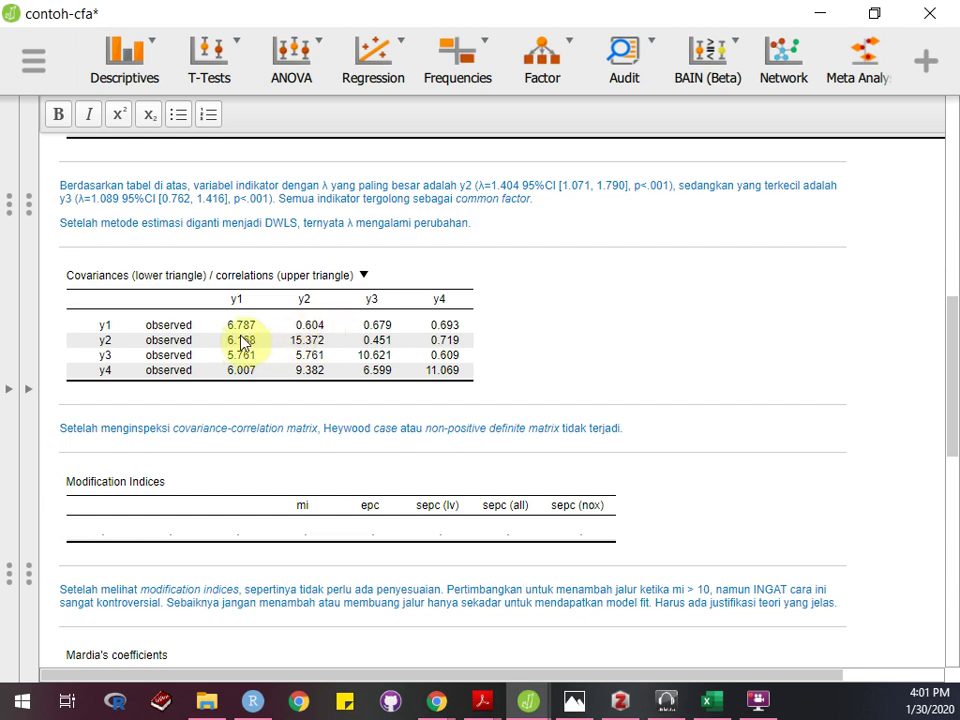
pyautogui.click(318, 332)
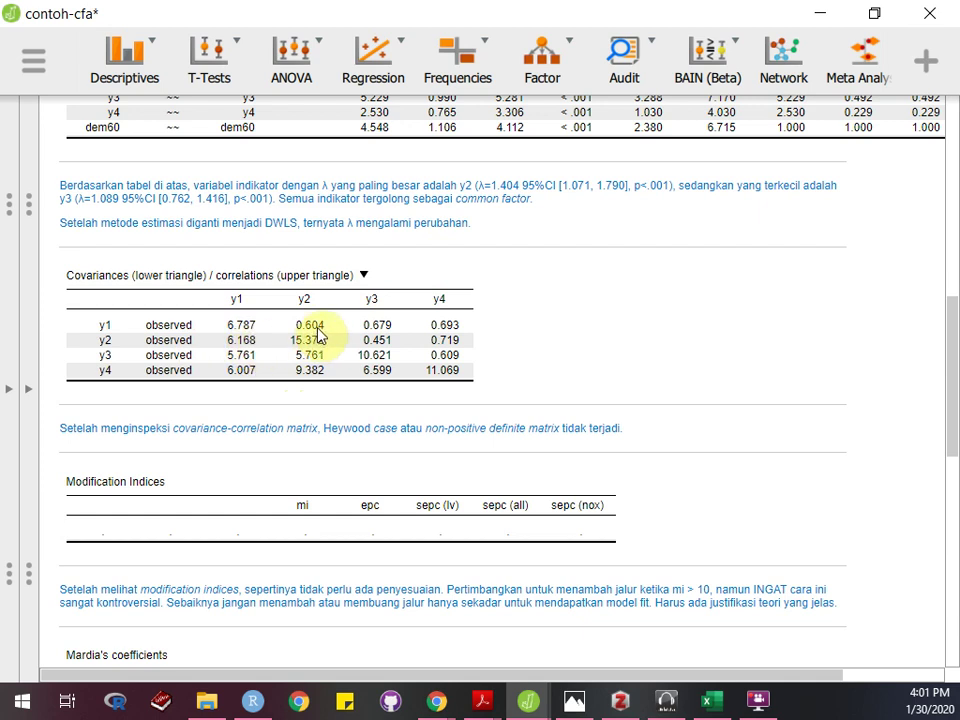
pyautogui.scroll(-6, 318, 335)
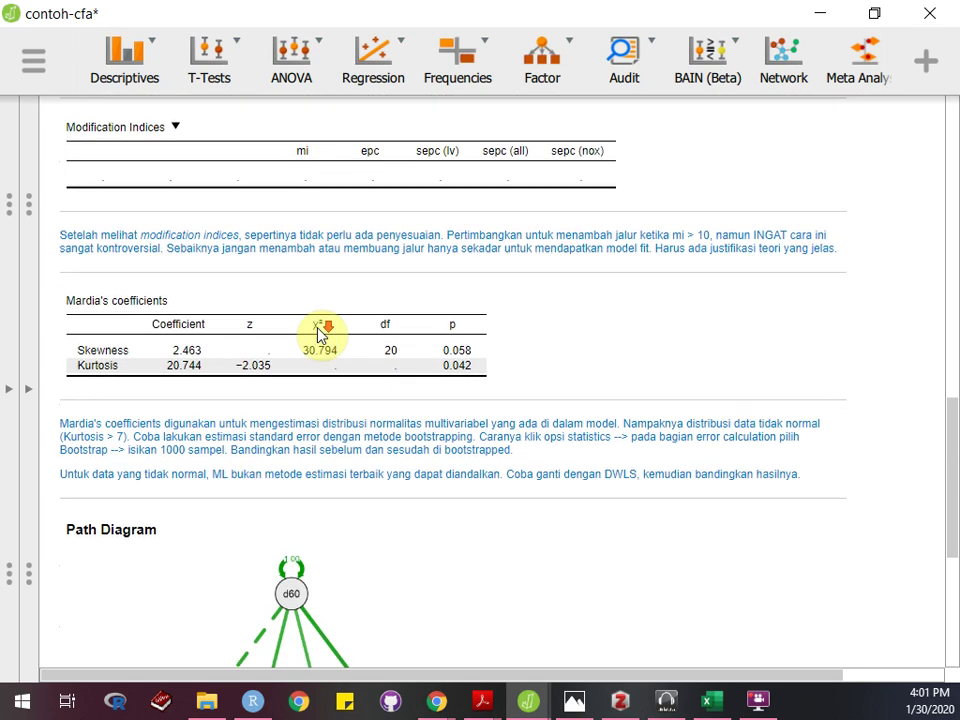
pyautogui.scroll(-1, 320, 335)
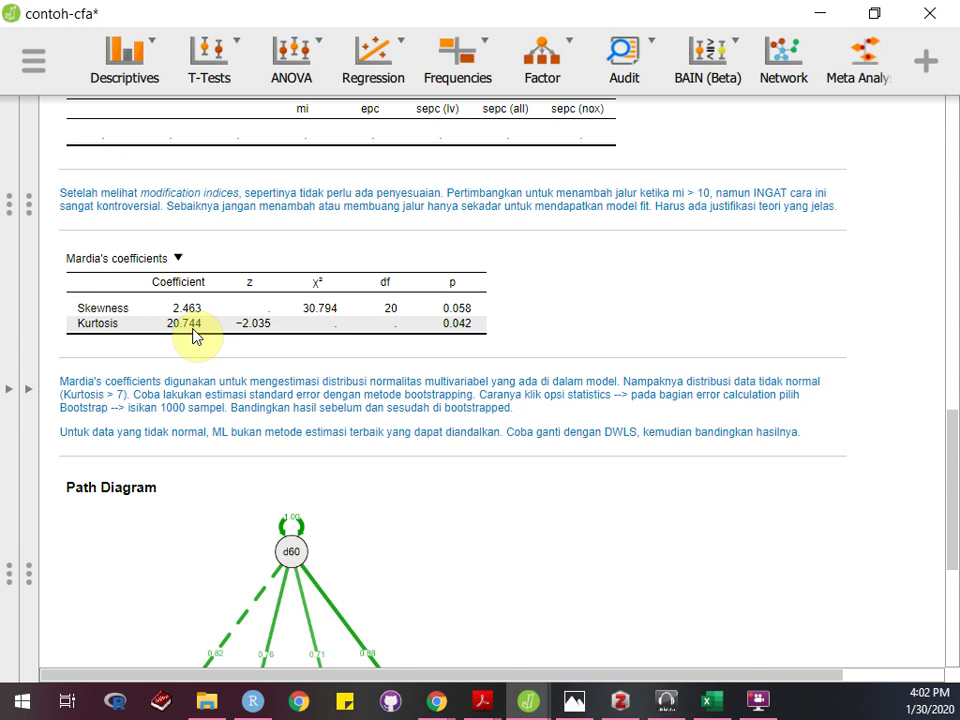
pyautogui.scroll(-3, 199, 420)
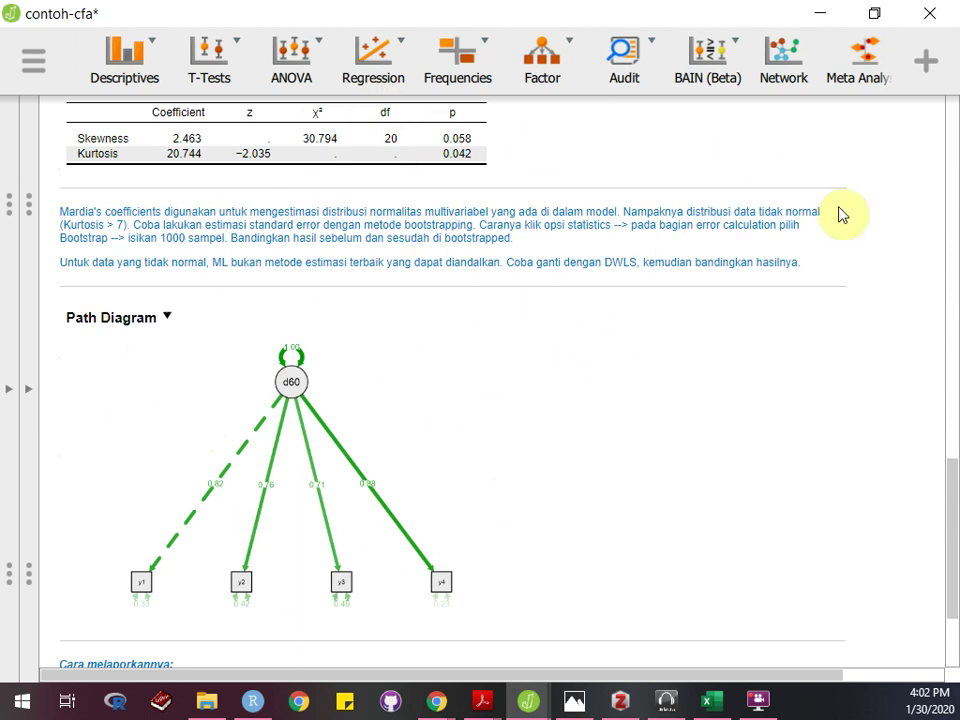
pyautogui.scroll(-2, 780, 150)
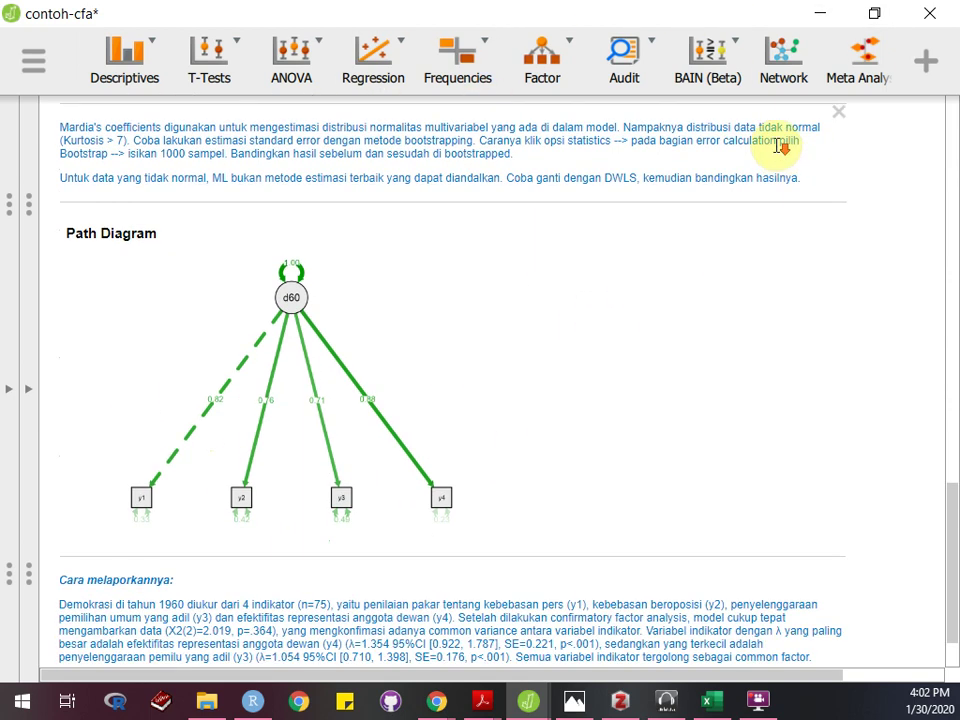
pyautogui.scroll(-2, 322, 267)
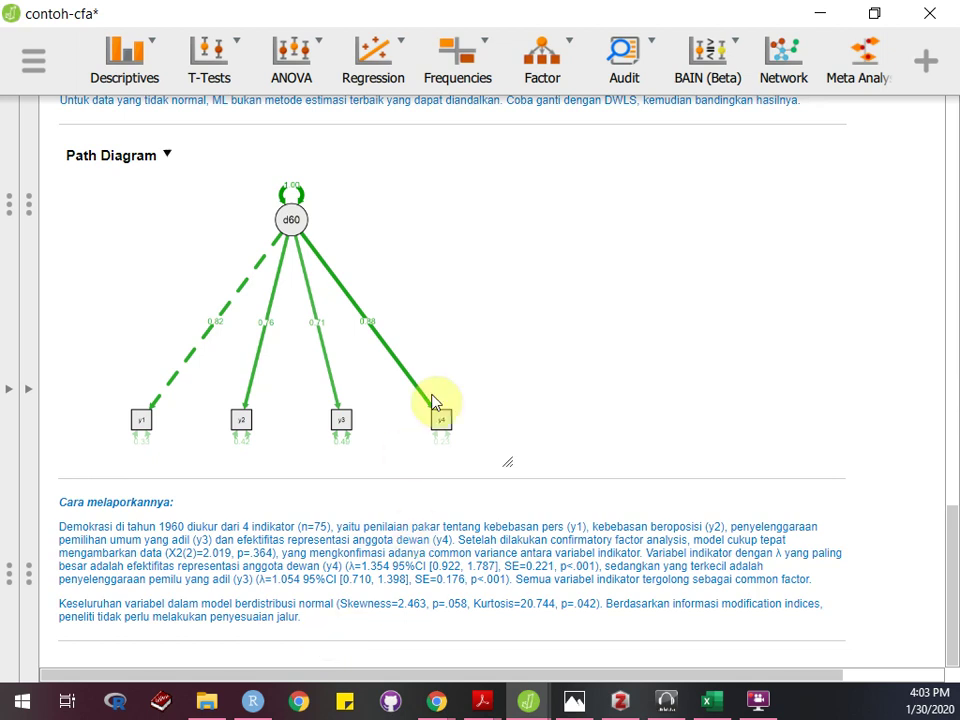
# - Switch to the workshop slides in Chrome and advance to the TUGAS 3 confirmatory factor analysis assignment
pyautogui.click(820, 12)
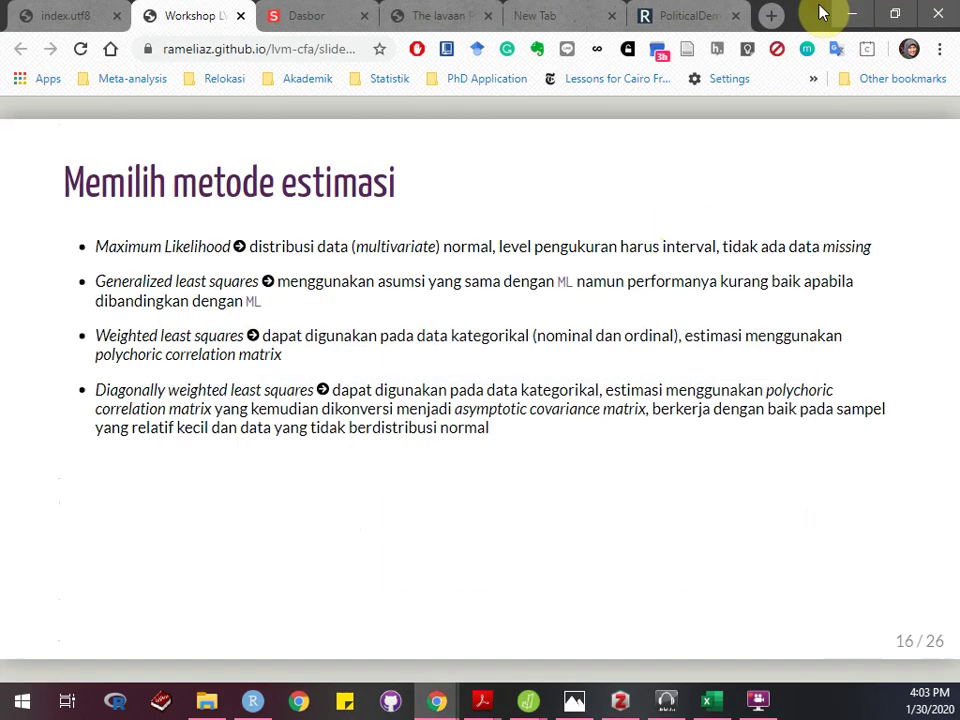
pyautogui.click(596, 557)
pyautogui.press('Right')
pyautogui.press('Right')
pyautogui.press('Right')
pyautogui.press('Right')
pyautogui.press('Right')
pyautogui.press('Right')
pyautogui.press('Right')
pyautogui.press('Right')
pyautogui.press('Right')
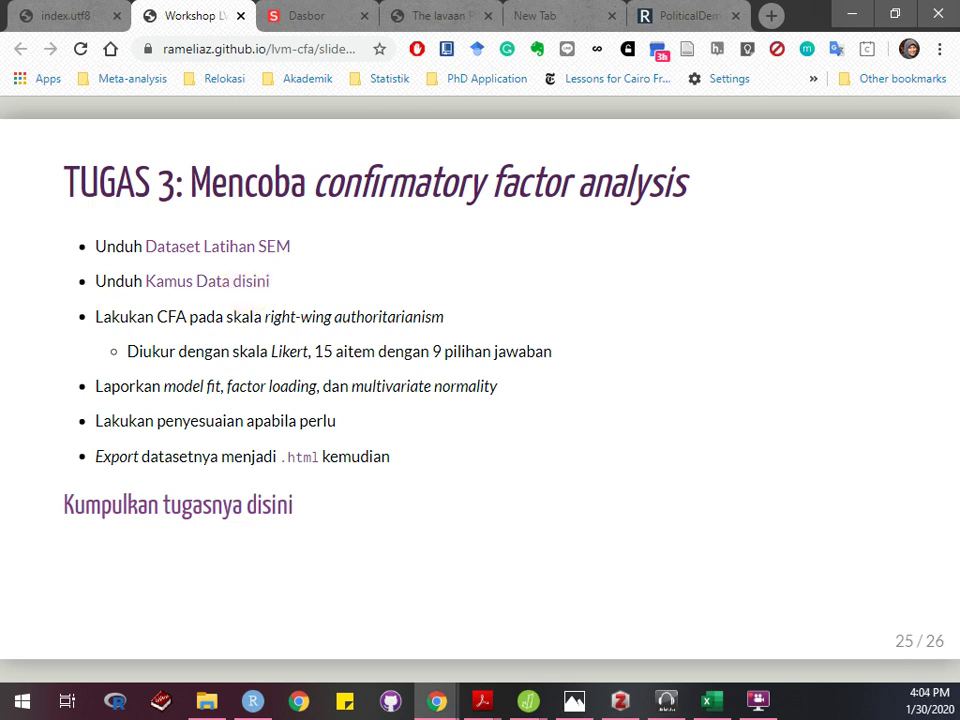
# - Switch to the codebook-kamusdata workbook in Excel and select the RWA scale rows from rwa1 to rwa15
pyautogui.hotkey('alt', 'Tab')
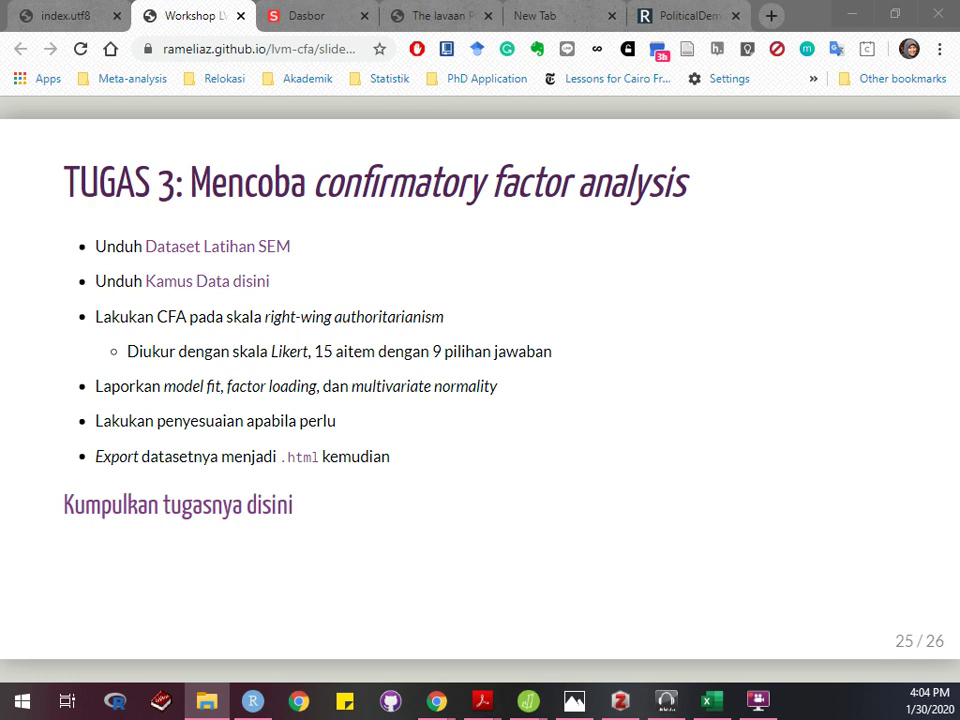
pyautogui.hotkey('alt', 'Tab')
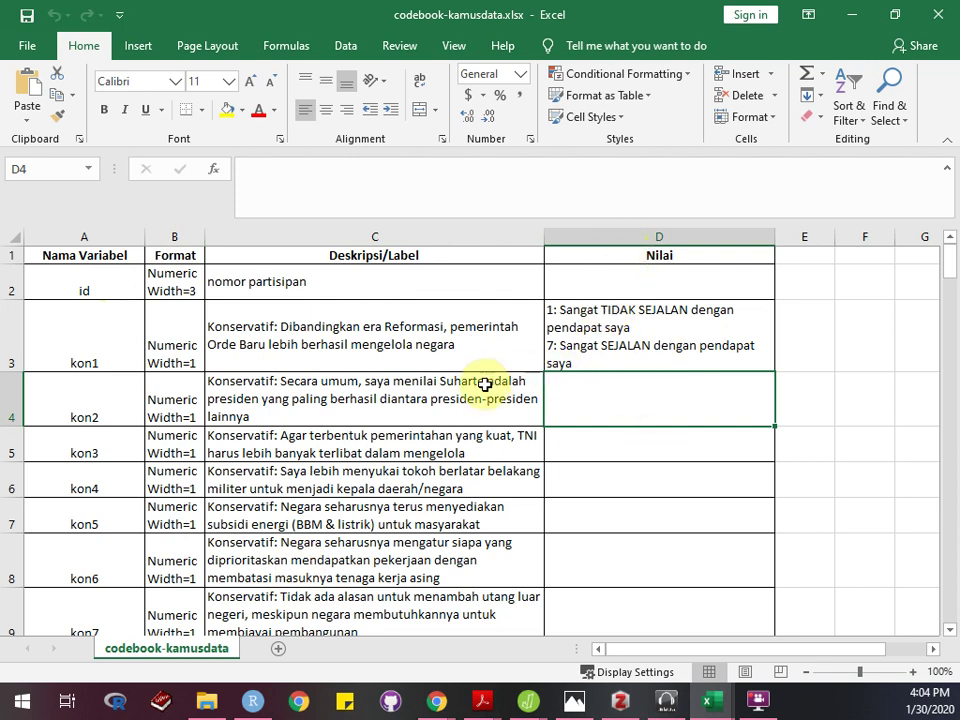
pyautogui.click(374, 466)
pyautogui.scroll(-3, 374, 466)
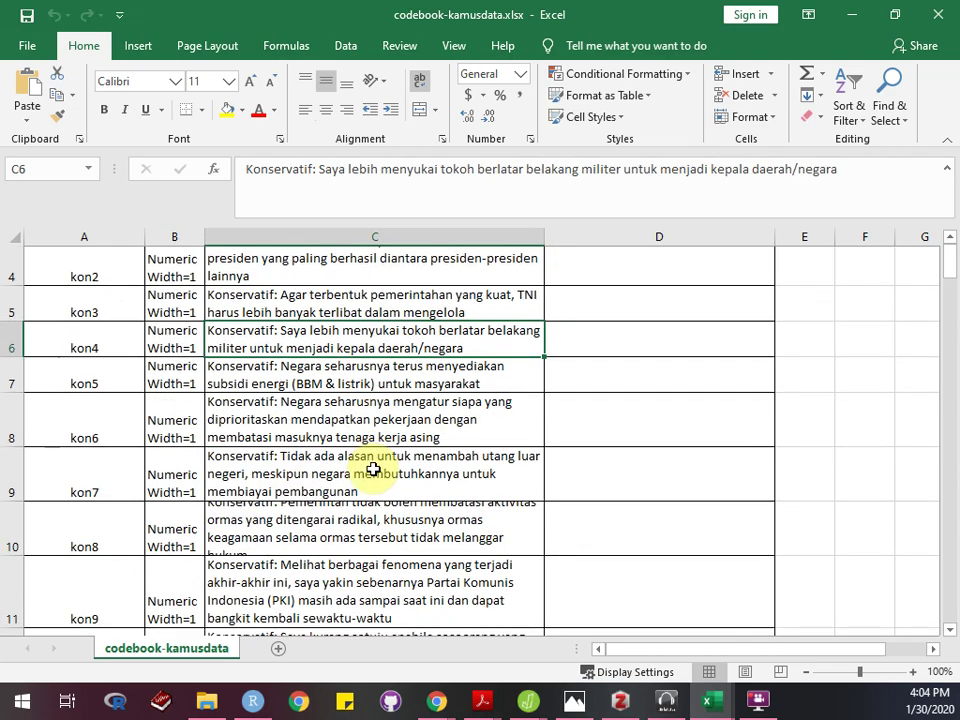
pyautogui.scroll(-6, 373, 468)
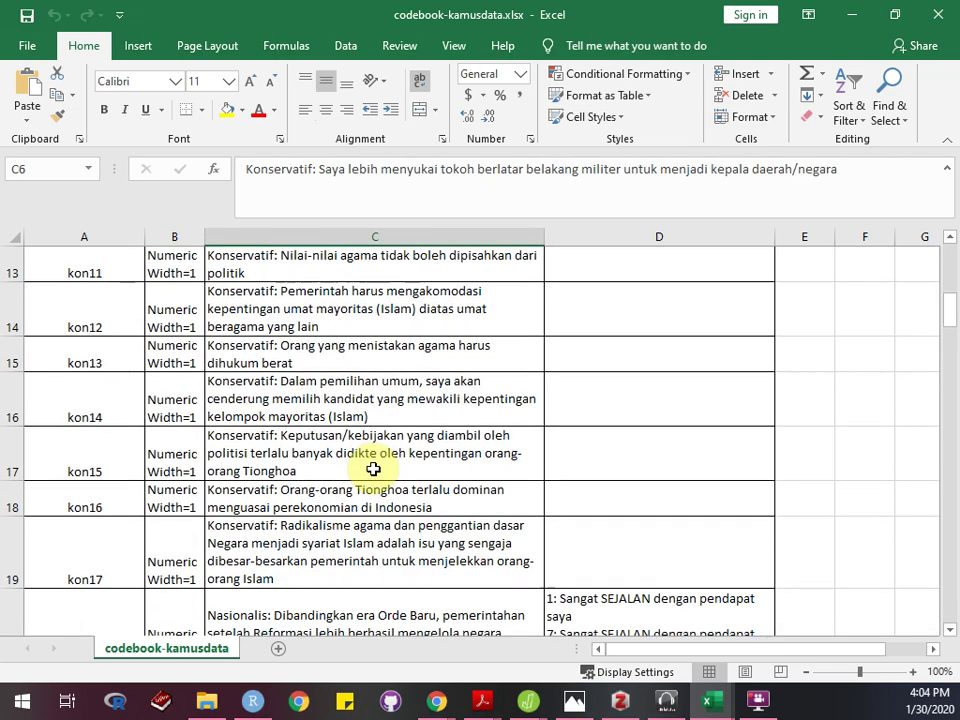
pyautogui.scroll(-4, 373, 468)
pyautogui.scroll(2, 373, 468)
pyautogui.scroll(-1, 373, 468)
pyautogui.scroll(-1, 373, 468)
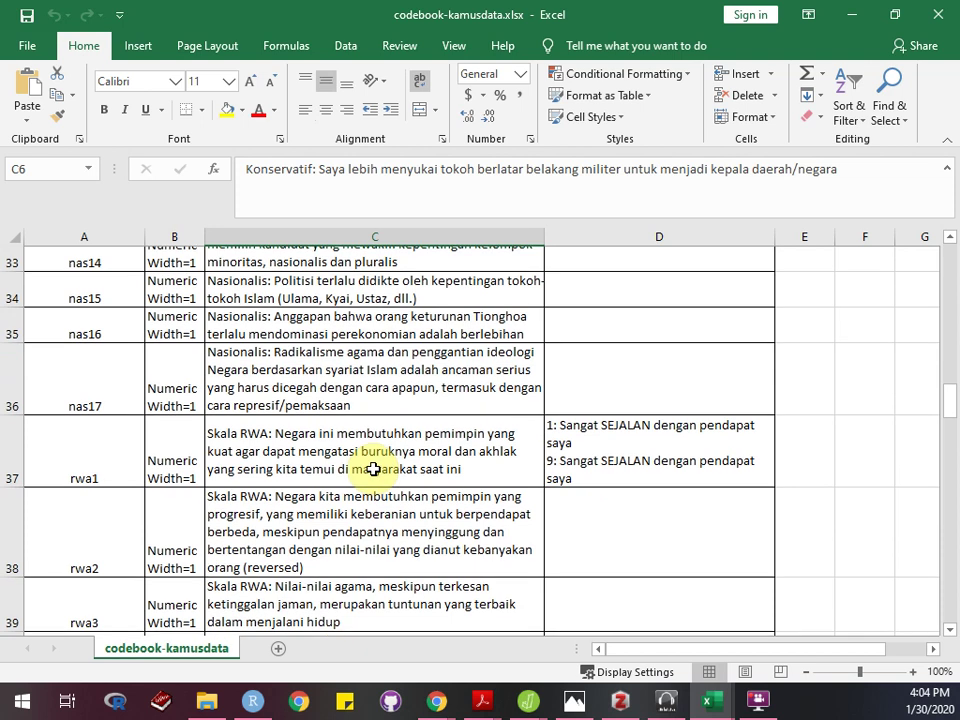
pyautogui.scroll(-1, 373, 468)
pyautogui.click(8, 425)
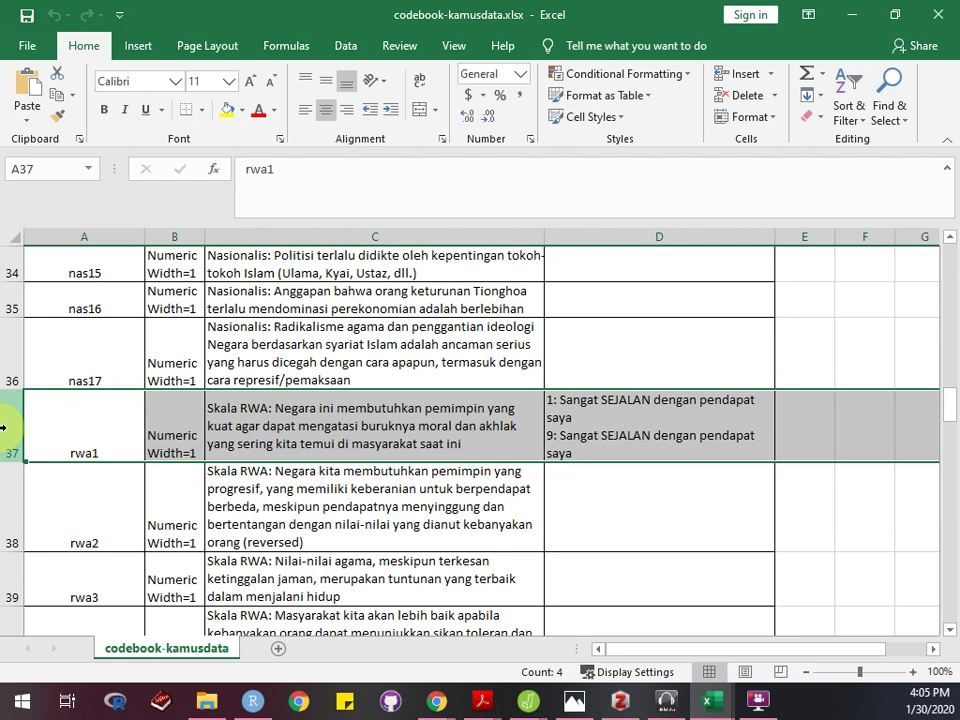
pyautogui.moveTo(3, 428); pyautogui.dragTo(3, 428)
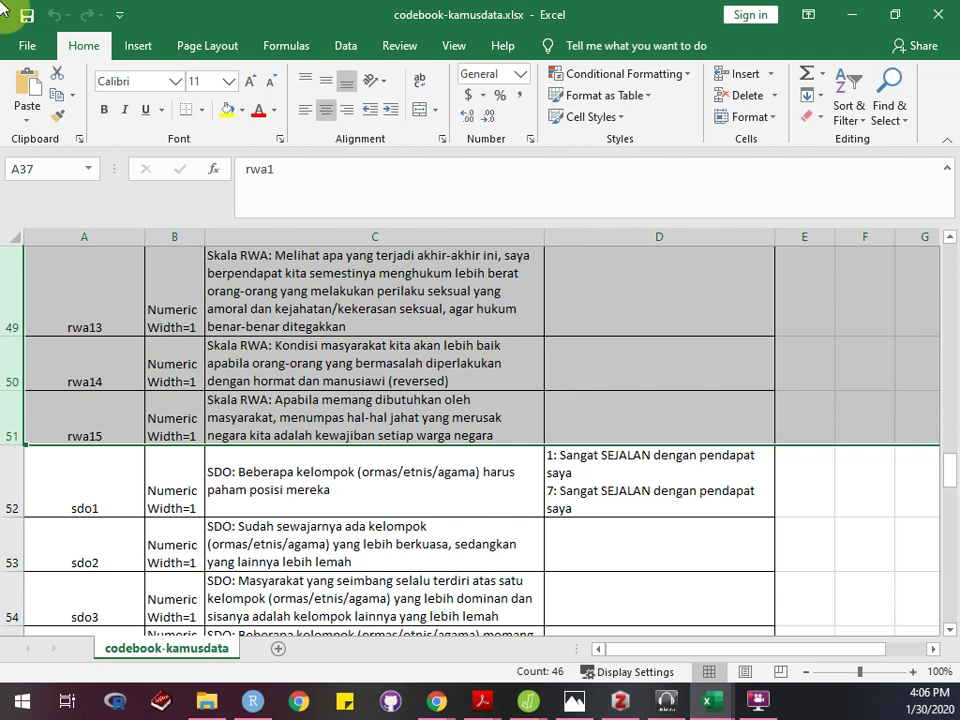
# - Return to the contoh-cfa window in JASP and start editing the lavaan syntax below the dem60 line
pyautogui.click(862, 12)
pyautogui.click(865, 10)
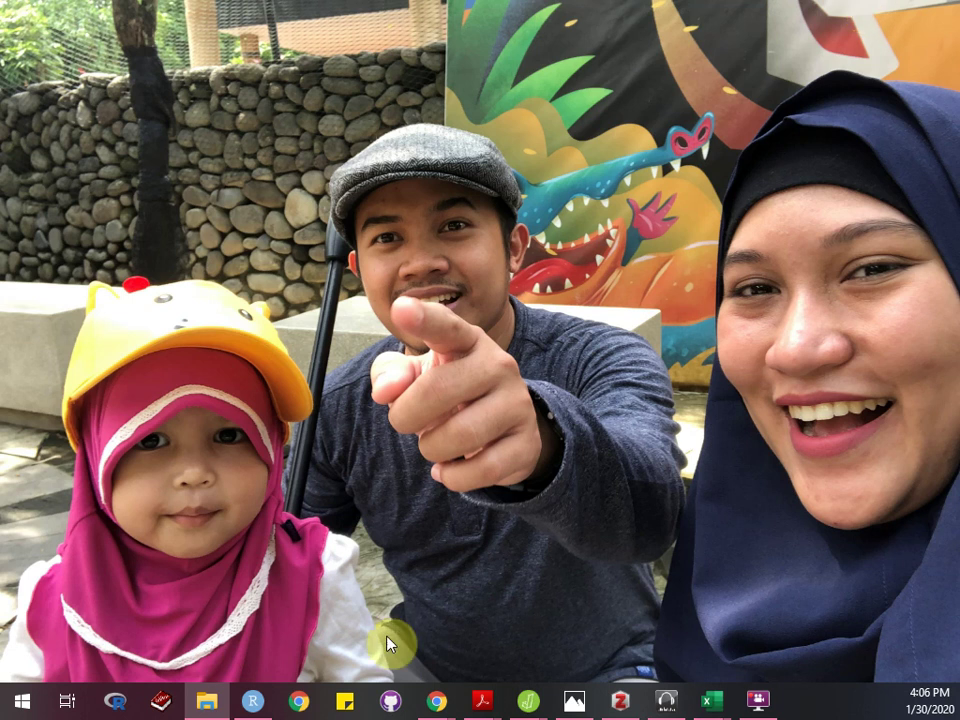
pyautogui.moveTo(530, 700)
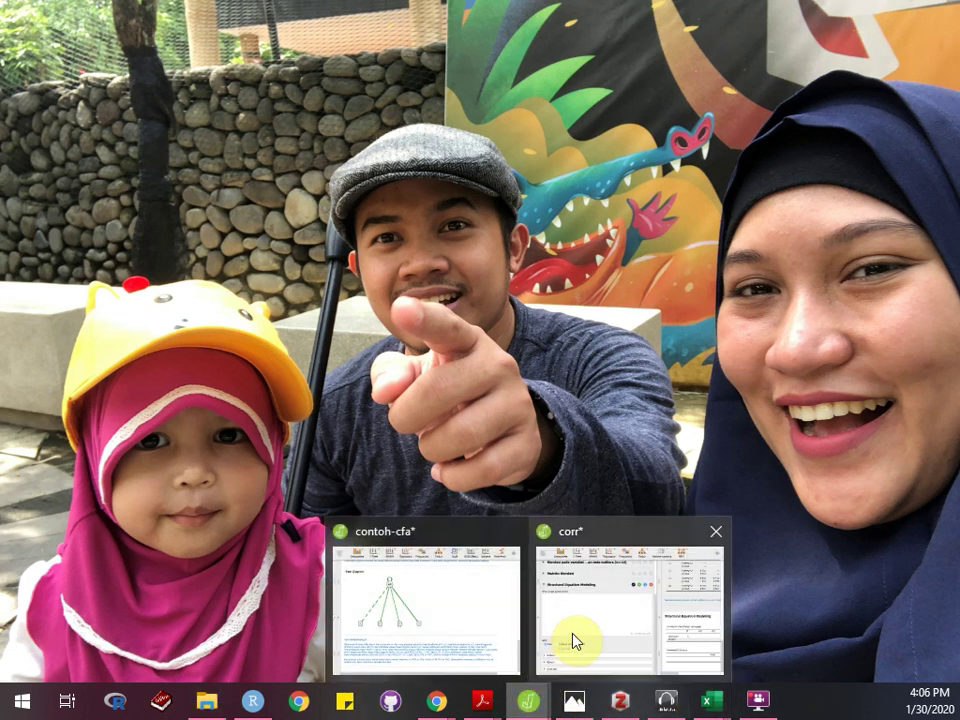
pyautogui.click(480, 620)
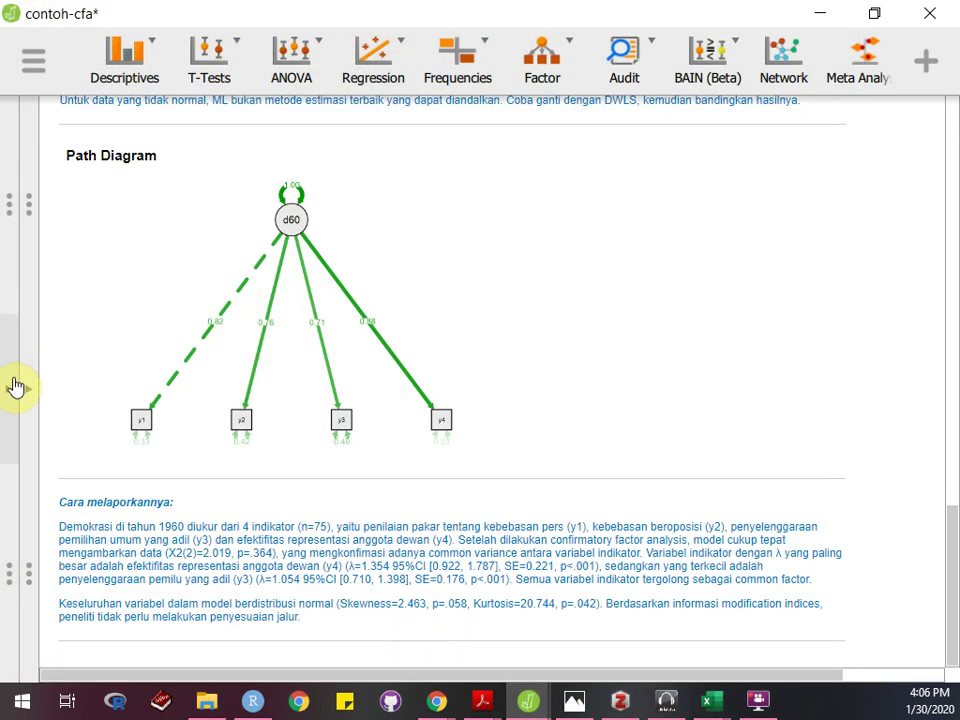
pyautogui.click(19, 387)
pyautogui.scroll(3, 274, 208)
pyautogui.click(375, 230)
pyautogui.click(376, 237)
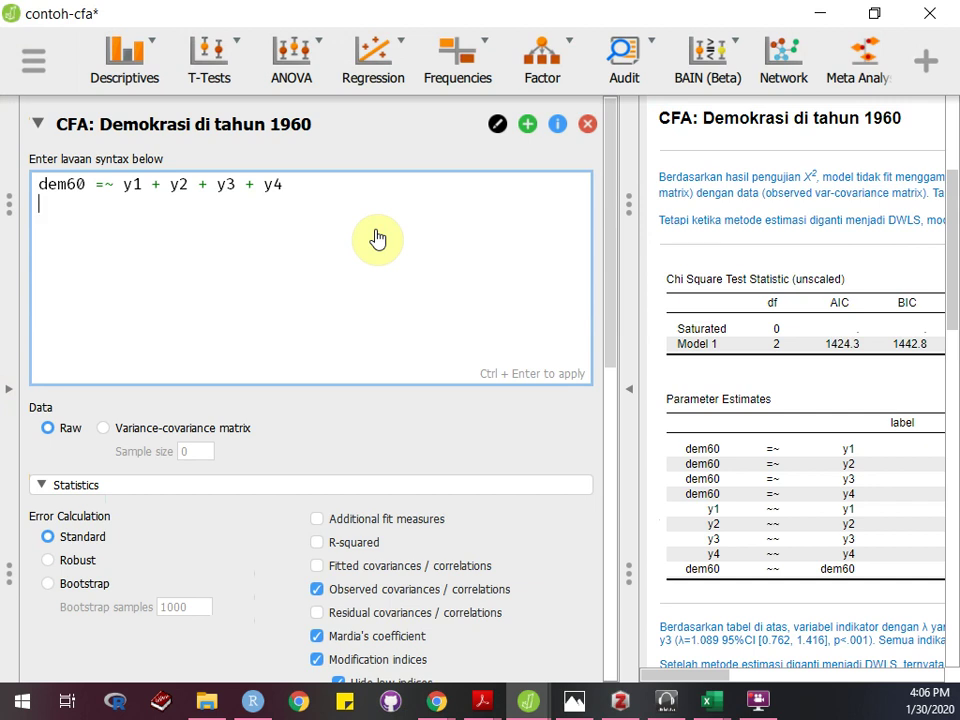
pyautogui.click(376, 237)
pyautogui.click(376, 237)
pyautogui.write('sadsdsadasdasdasdyqwuyei')
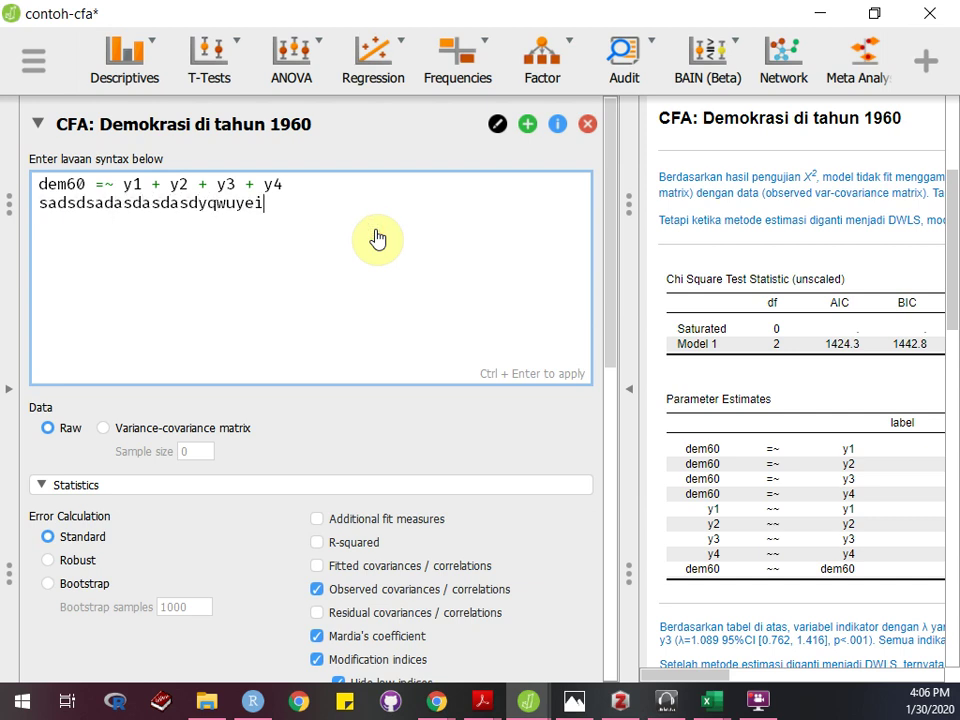
pyautogui.hotkey('shift', 'Left')
pyautogui.hotkey('shift', 'Left')
pyautogui.hotkey('shift', 'Left')
pyautogui.hotkey('shift', 'Left')
pyautogui.hotkey('shift', 'Left')
pyautogui.hotkey('shift', 'Left')
pyautogui.hotkey('shift', 'Left')
pyautogui.hotkey('shift', 'Left')
pyautogui.hotkey('shift', 'Left')
pyautogui.hotkey('shift', 'Left')
pyautogui.hotkey('shift', 'Left')
pyautogui.hotkey('shift', 'Left')
pyautogui.hotkey('shift', 'Left')
pyautogui.hotkey('shift', 'Left')
pyautogui.hotkey('shift', 'Left')
pyautogui.hotkey('shift', 'Left')
pyautogui.hotkey('shift', 'Left')
pyautogui.hotkey('shift', 'Left')
pyautogui.hotkey('shift', 'Left')
pyautogui.hotkey('shift', 'Left')
pyautogui.hotkey('shift', 'Left')
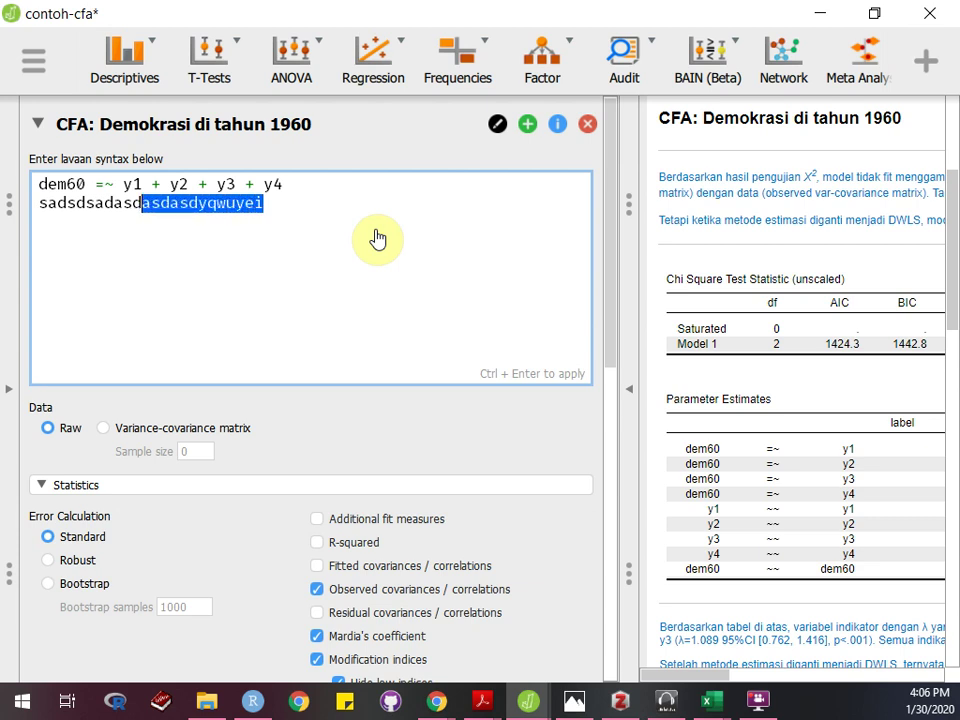
pyautogui.hotkey('shift', 'Right')
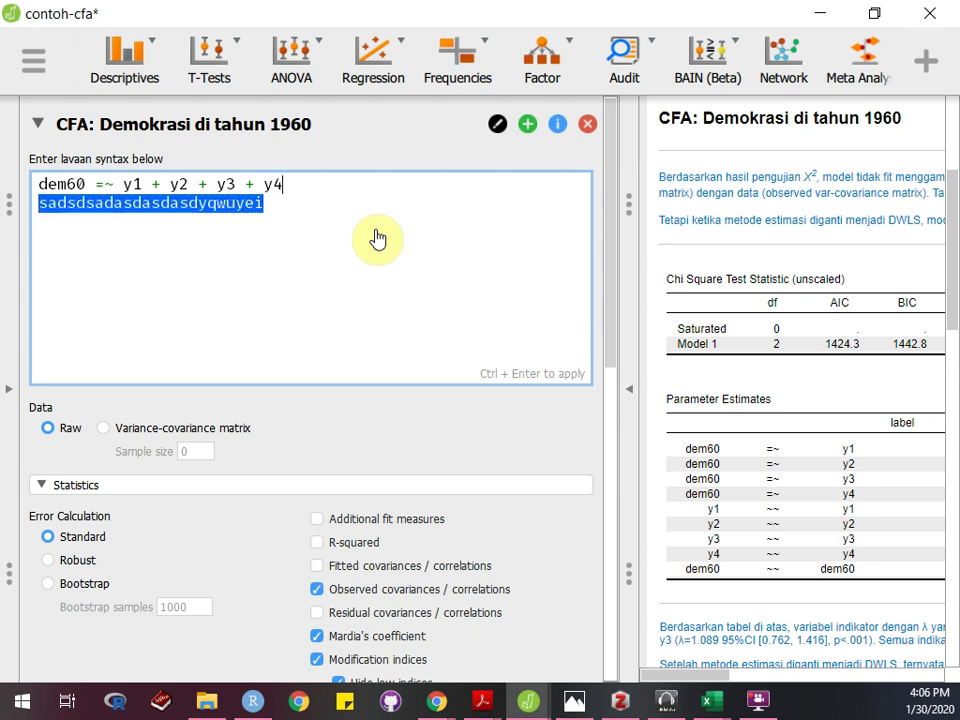
pyautogui.press('BackSpace')
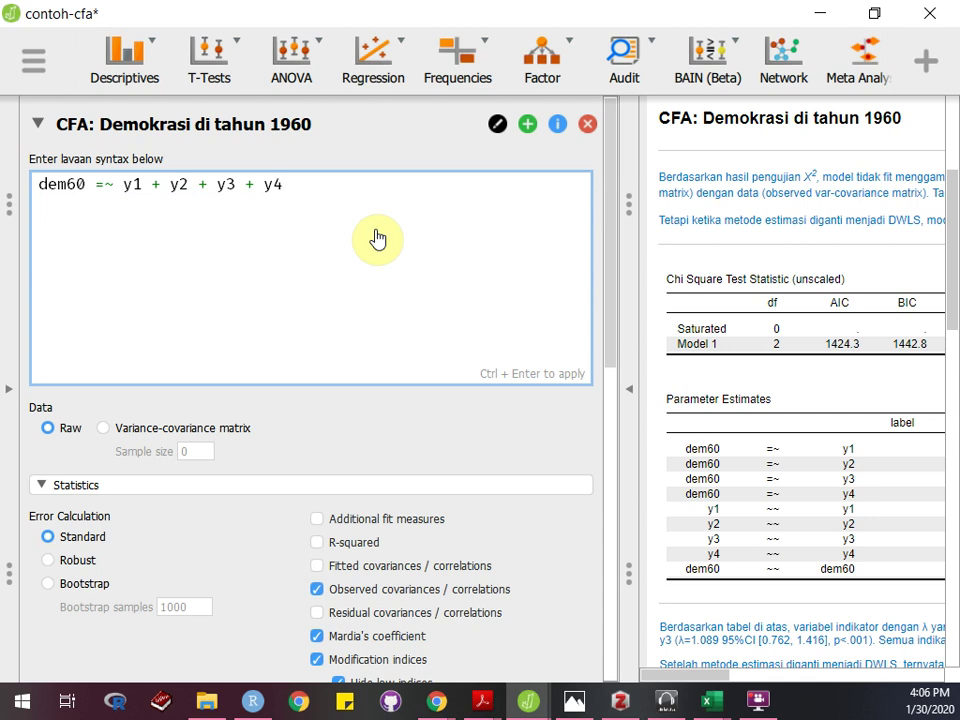
# - Apply the dem60 =~ y1 + y2 + y3 + y4 model and show the full data table
pyautogui.hotkey('ctrl', 'Return')
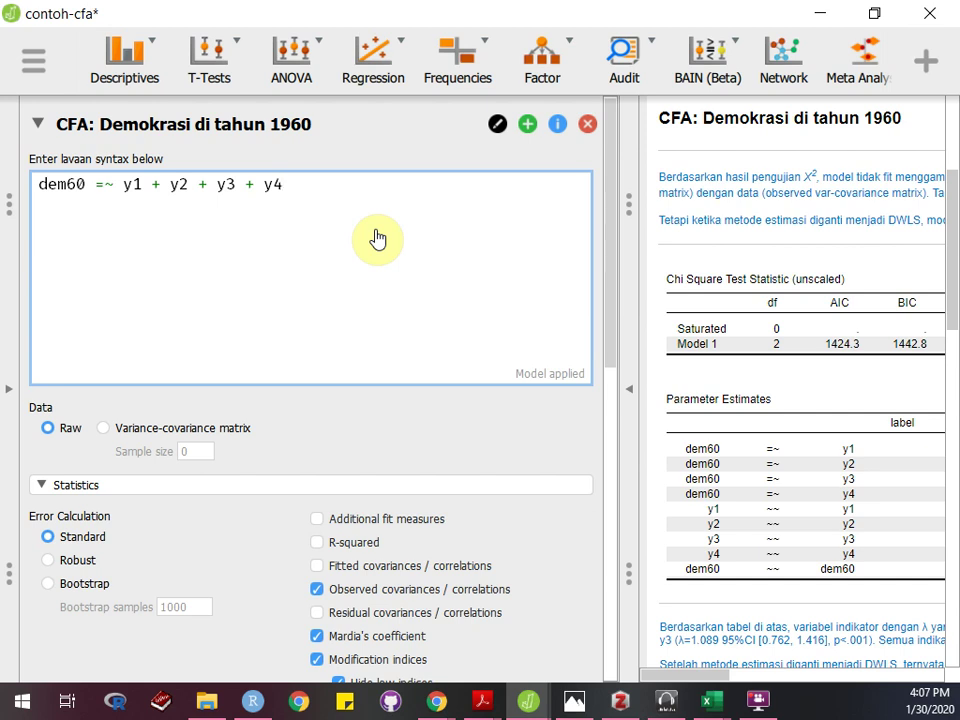
pyautogui.click(376, 238)
pyautogui.click(5, 380)
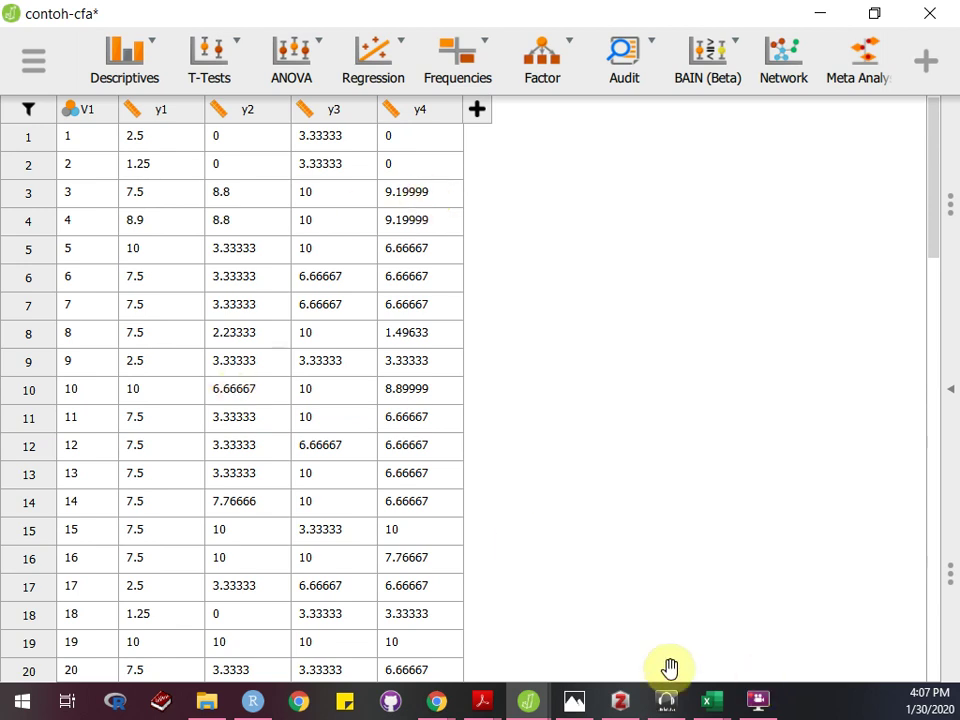
# - Check the options for opening files, exporting results and exporting the data as CSV to the lvm-cfa folder
pyautogui.click(36, 64)
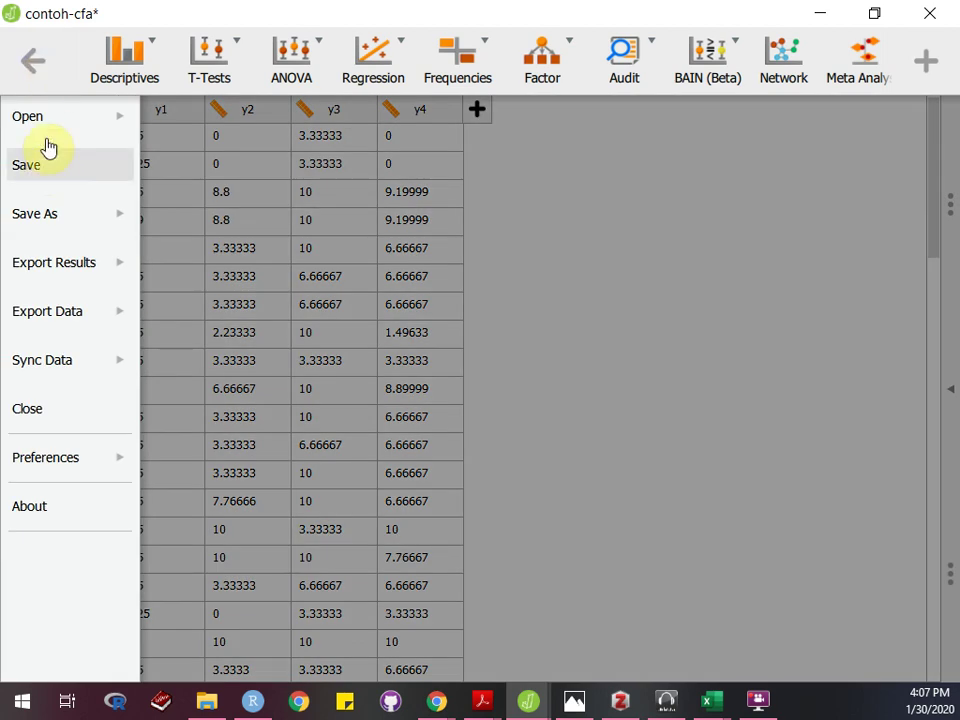
pyautogui.click(46, 130)
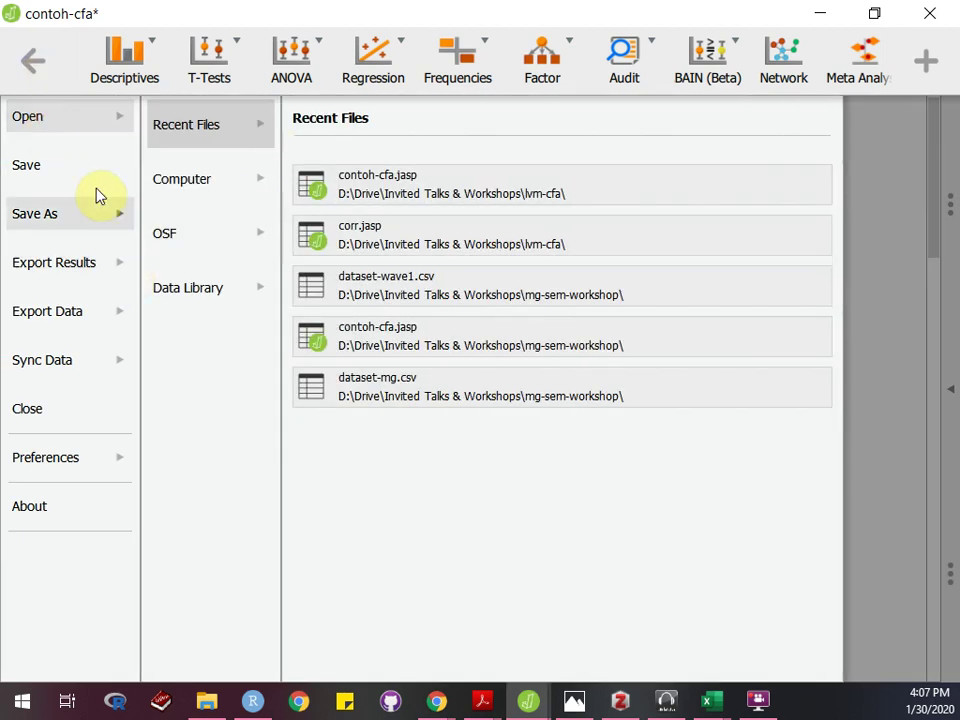
pyautogui.click(64, 266)
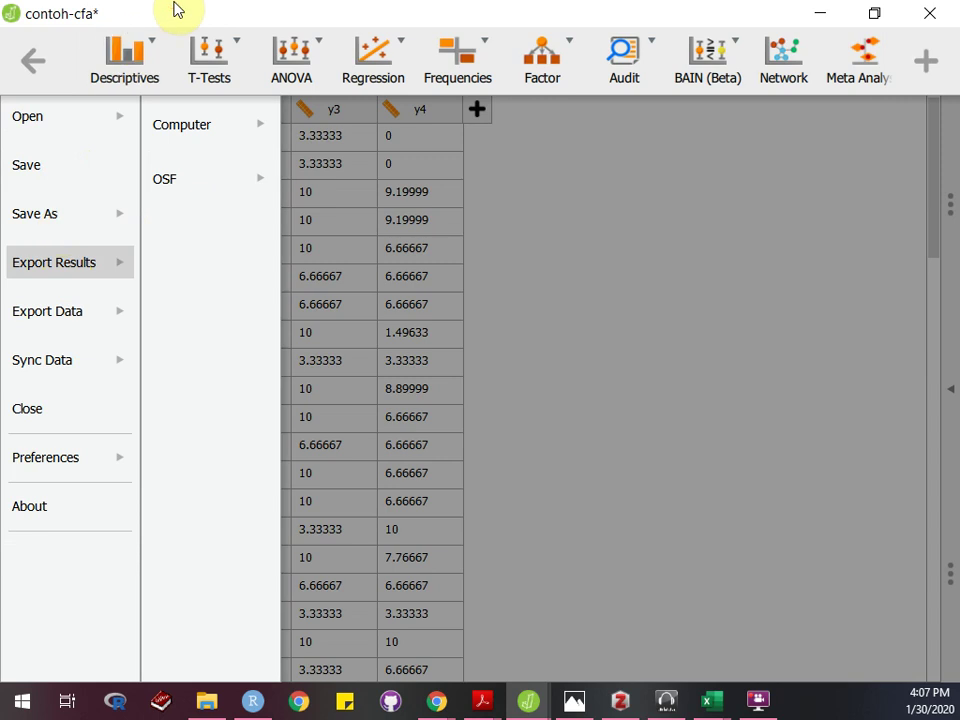
pyautogui.click(103, 128)
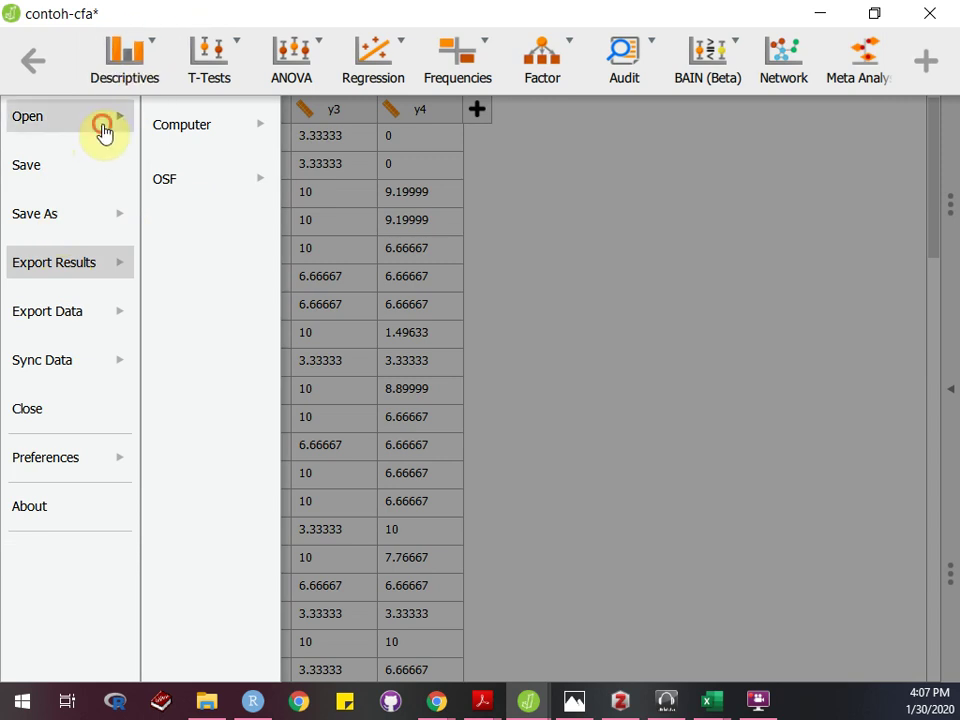
pyautogui.click(71, 311)
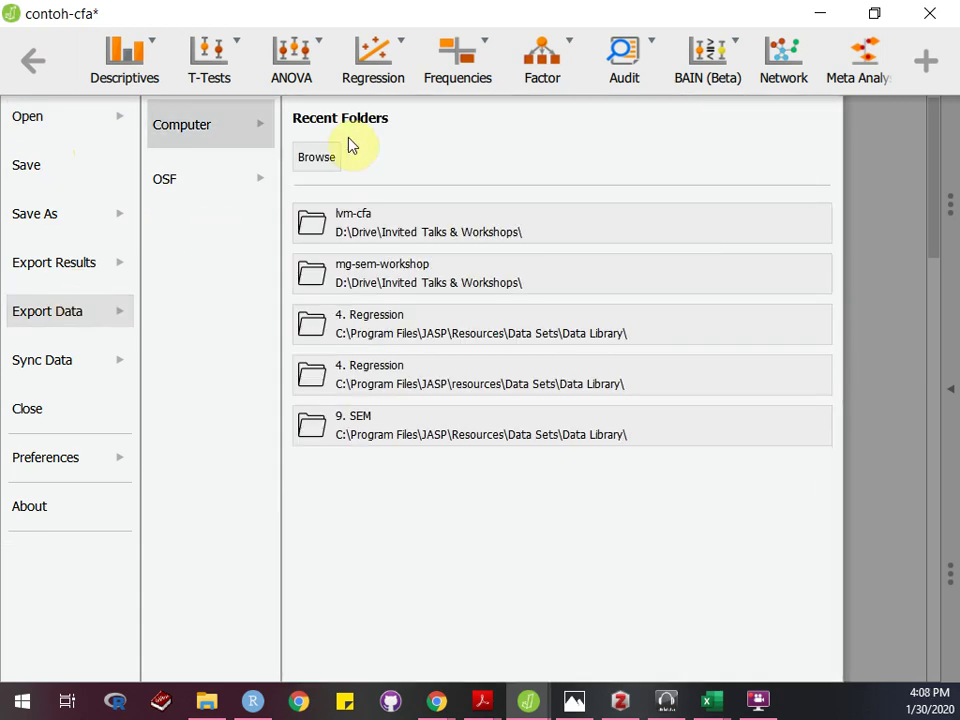
pyautogui.click(249, 124)
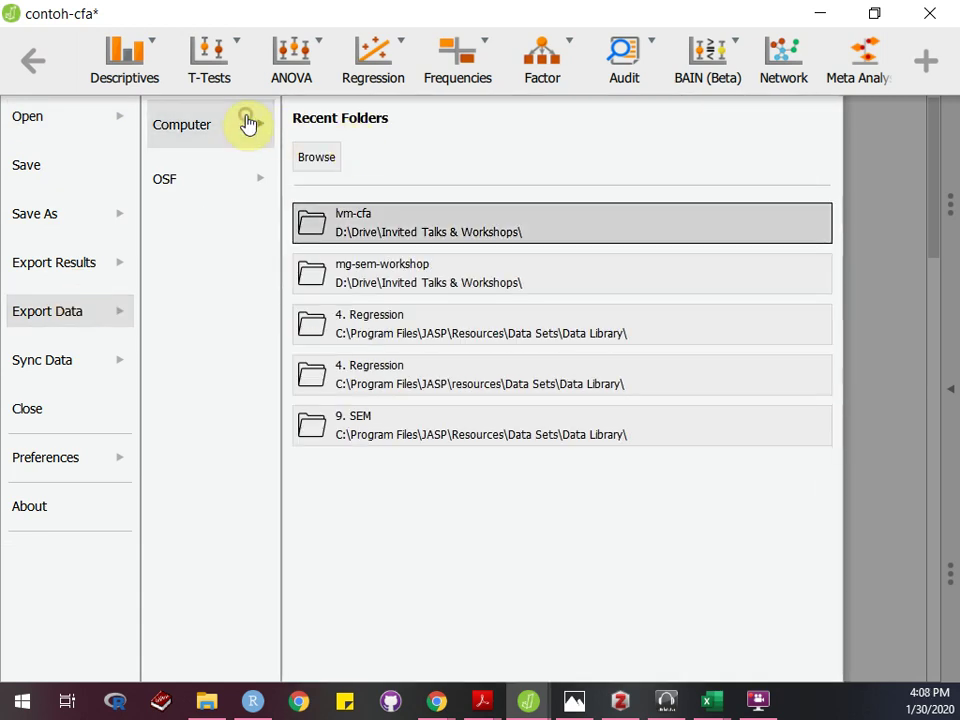
pyautogui.click(397, 222)
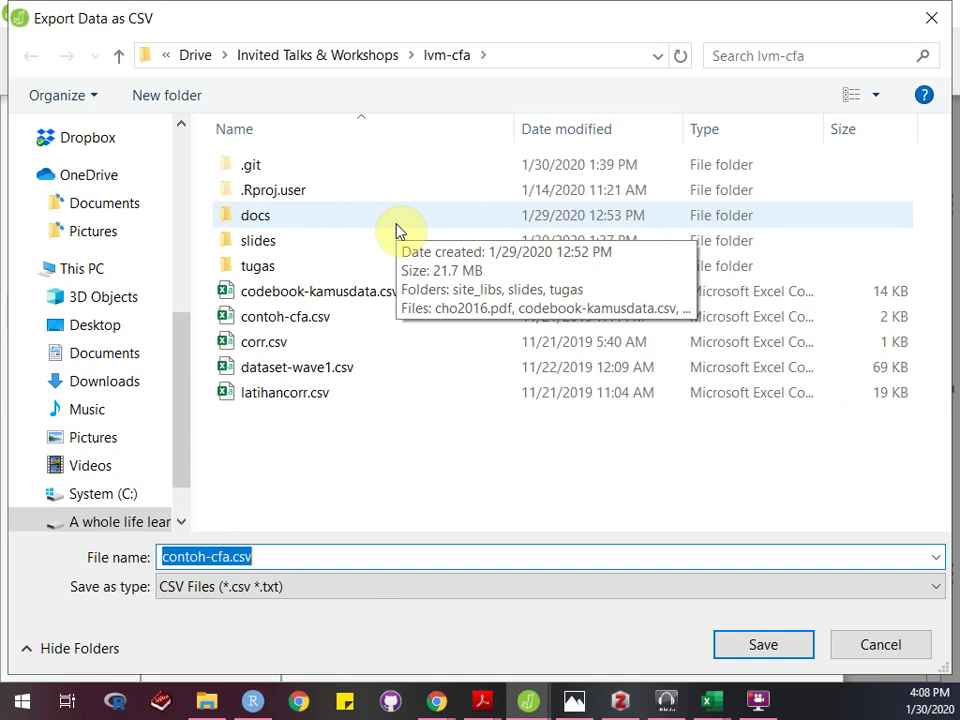
pyautogui.press('Escape')
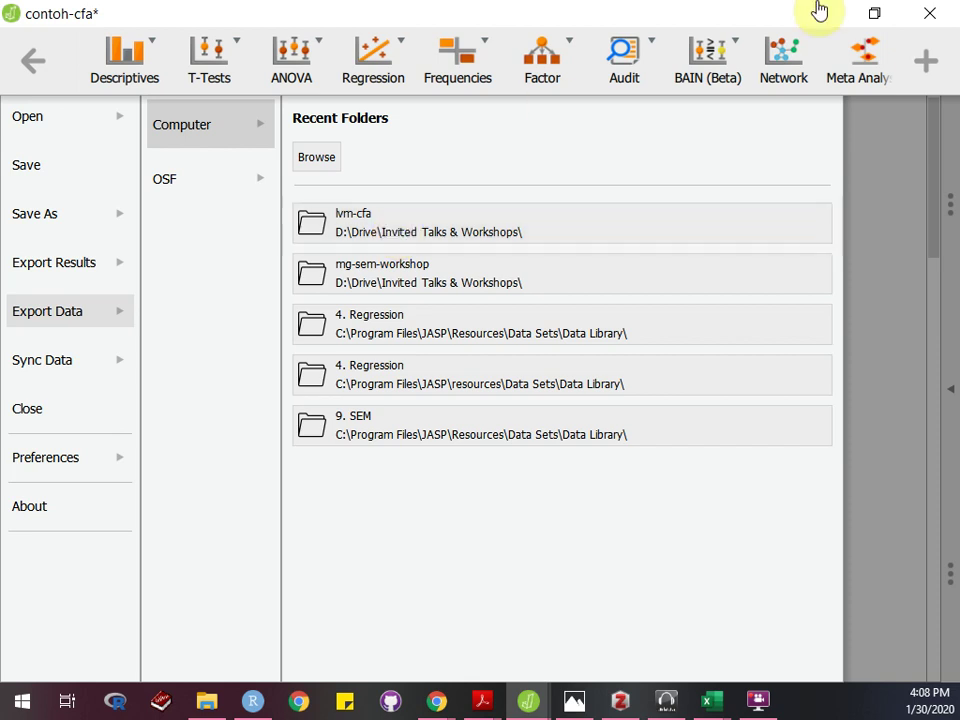
pyautogui.click(879, 163)
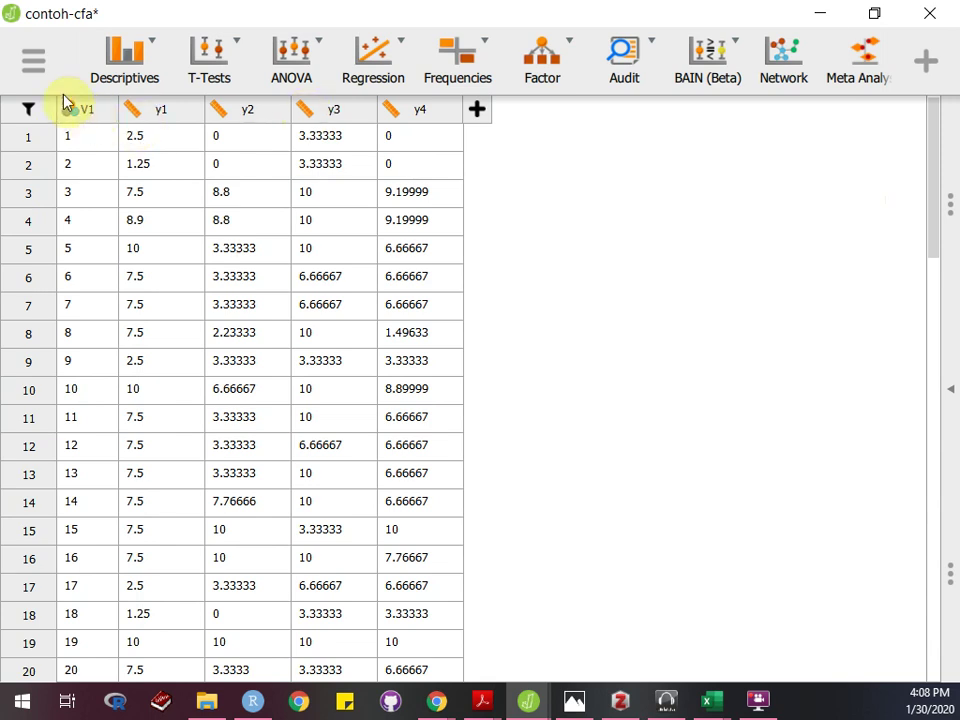
# - Export the contoh-cfa data as CSV to the lvm-cfa folder, replacing dataset-wave1.csv
pyautogui.click(35, 60)
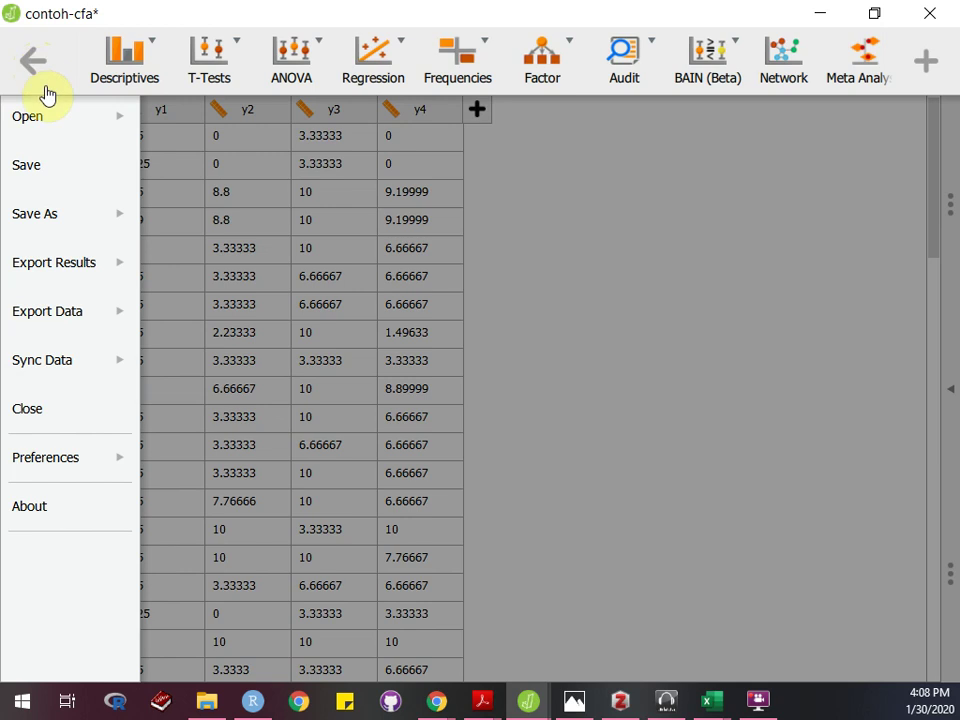
pyautogui.click(95, 325)
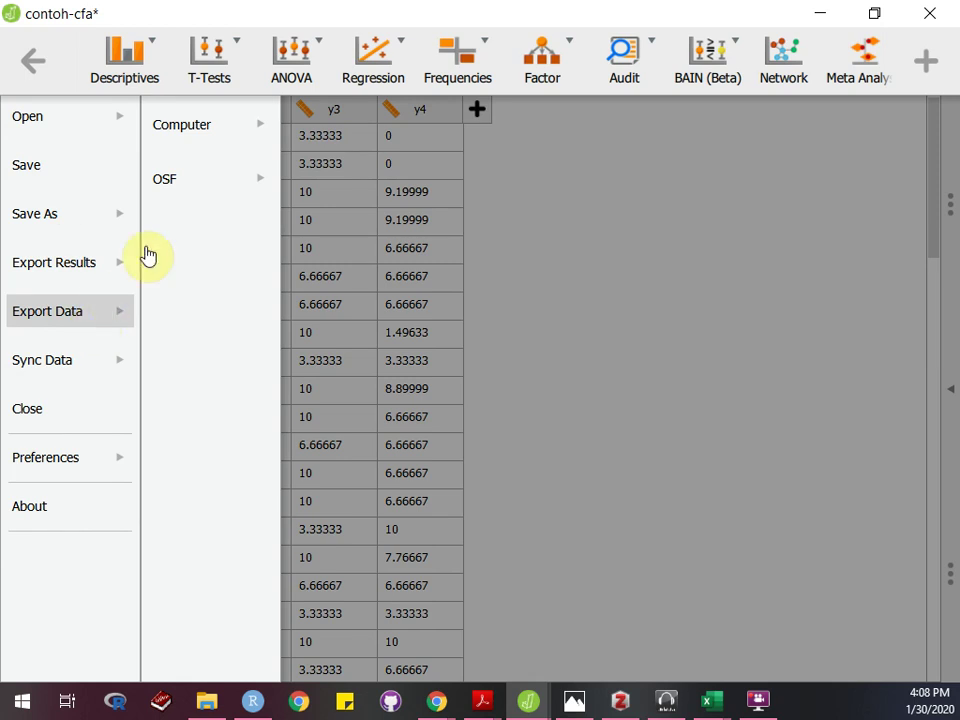
pyautogui.click(195, 128)
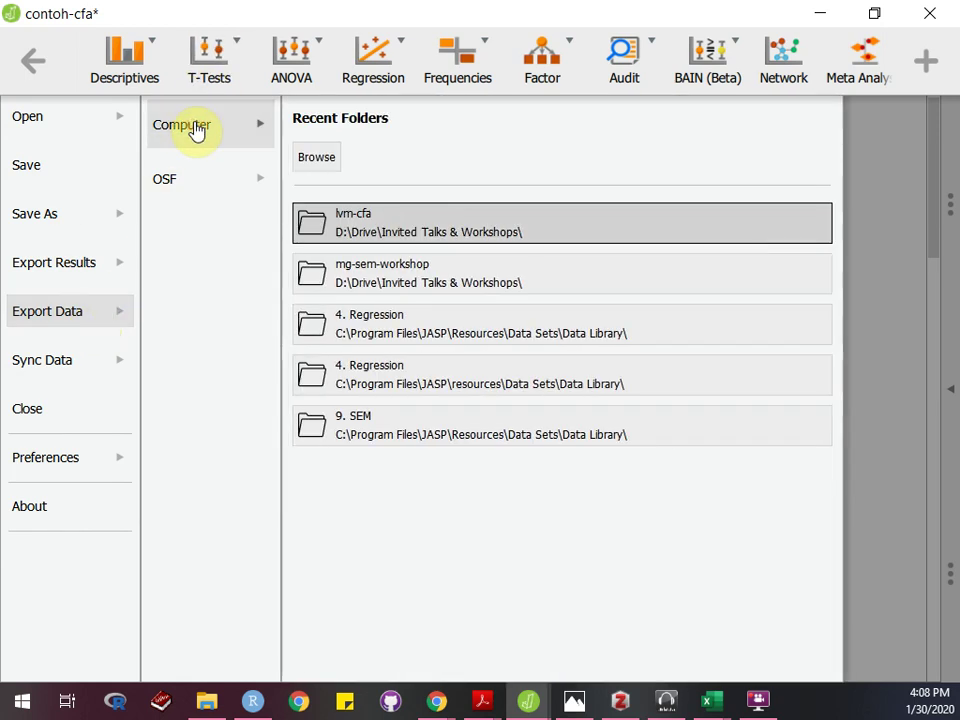
pyautogui.click(315, 163)
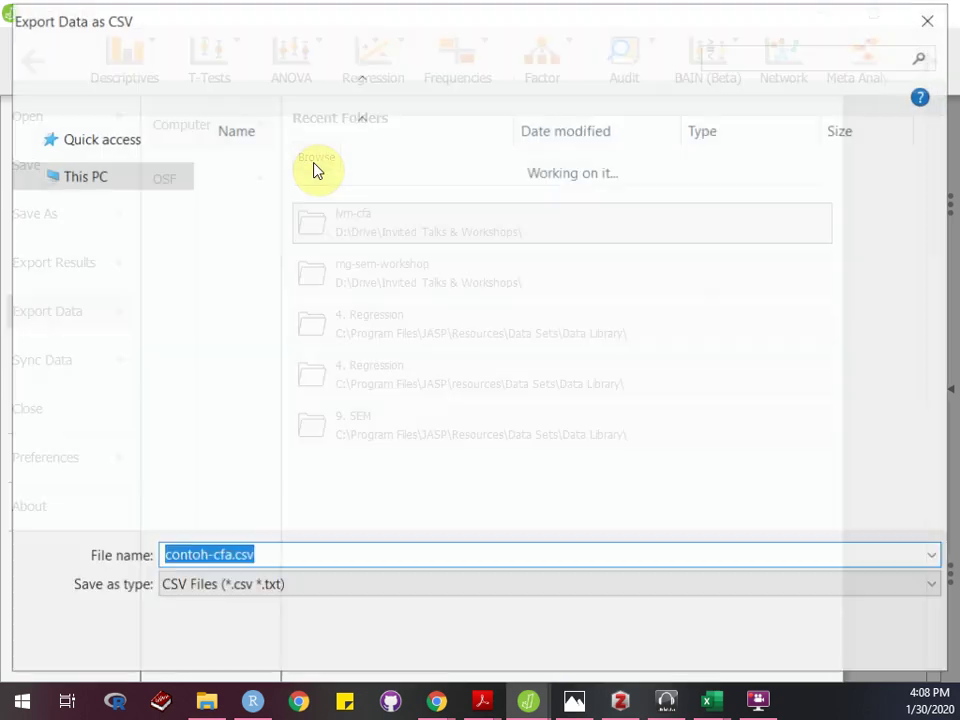
pyautogui.click(293, 549)
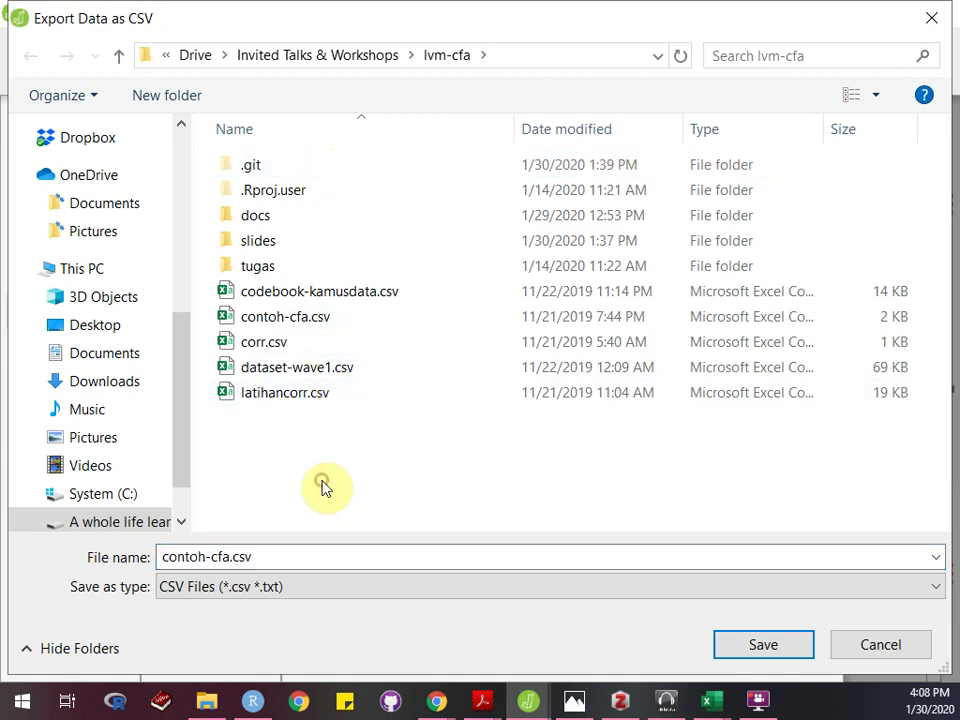
pyautogui.click(335, 369)
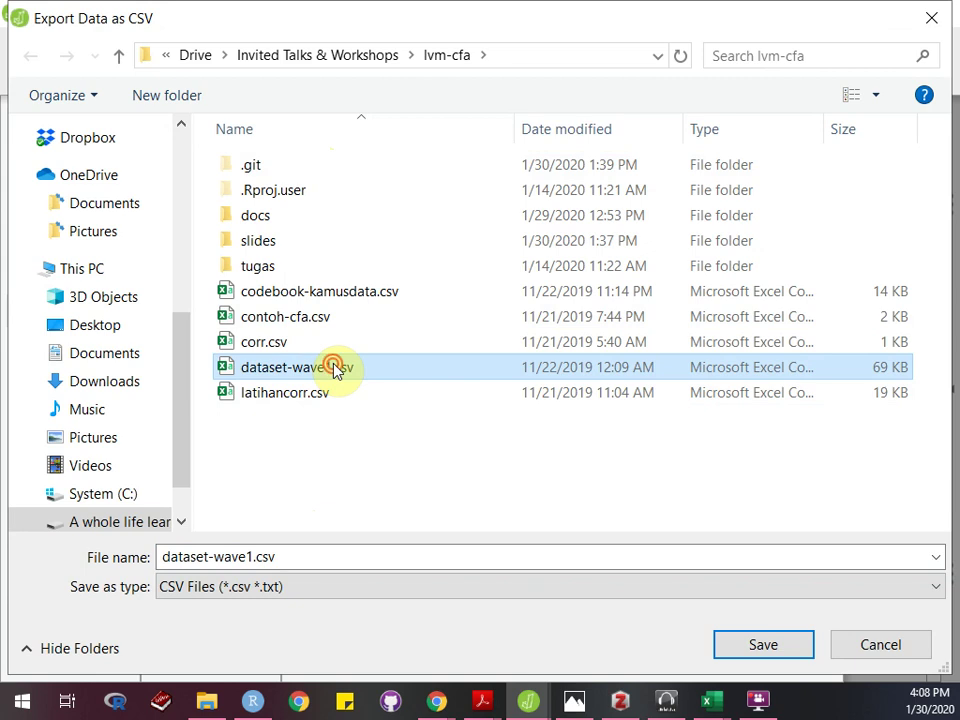
pyautogui.doubleClick(335, 369)
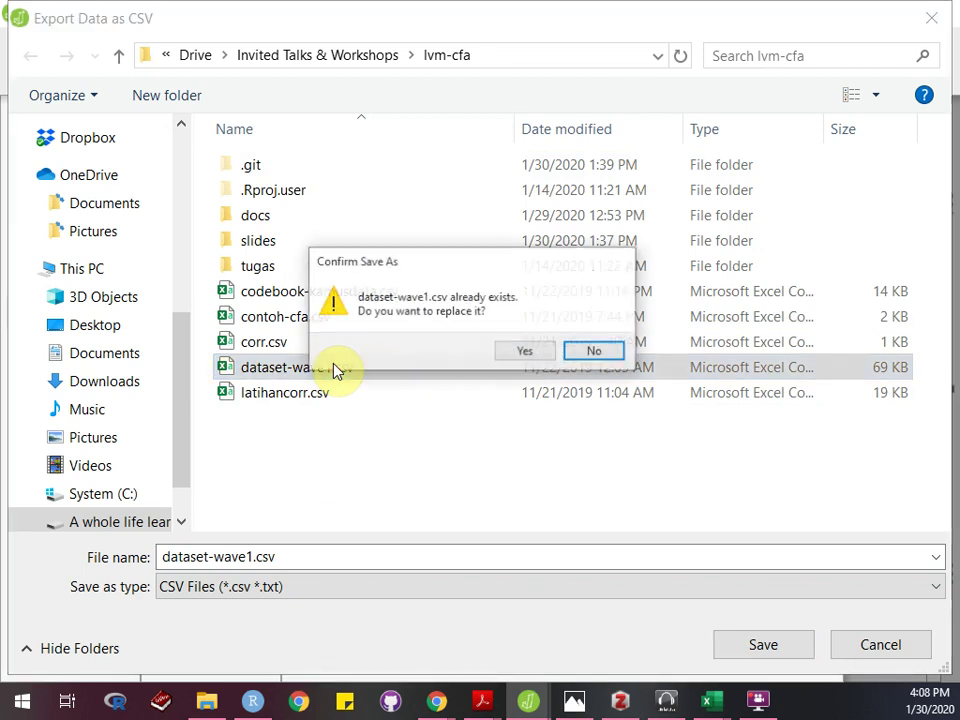
pyautogui.click(527, 352)
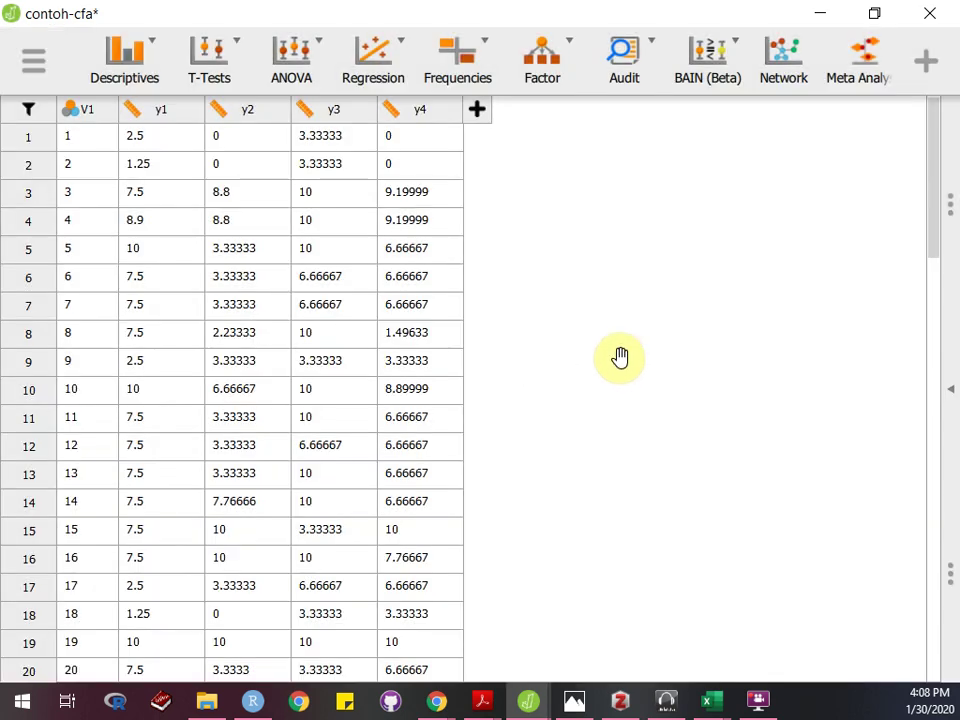
# - Switch from JASP to Chrome and show the Latent Variable Modeling Workshop page with its dataset list
pyautogui.click(820, 14)
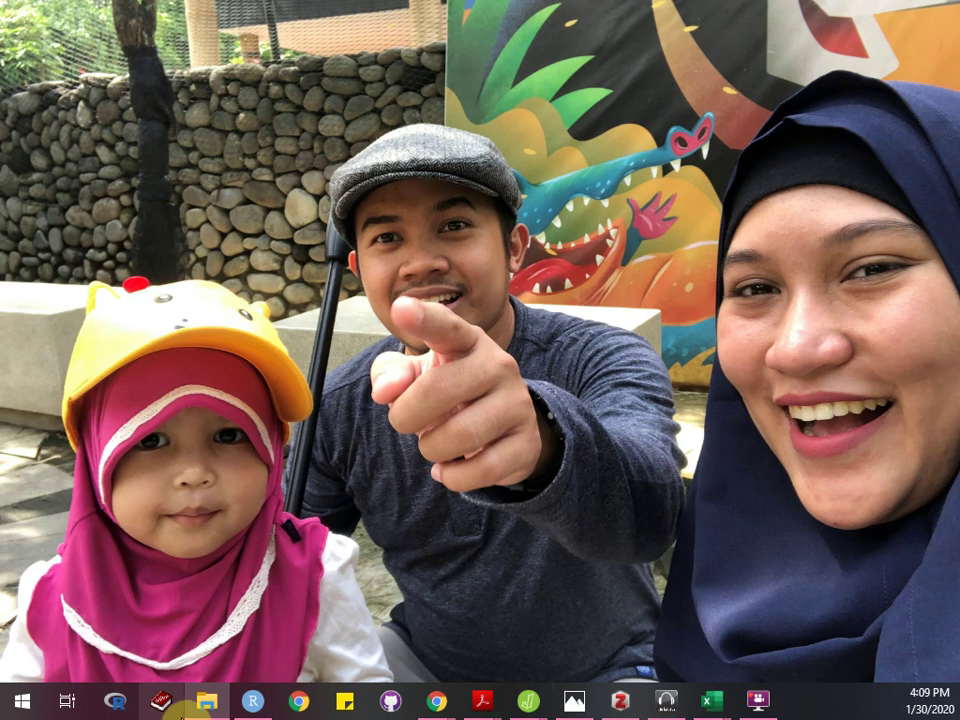
pyautogui.moveTo(531, 699)
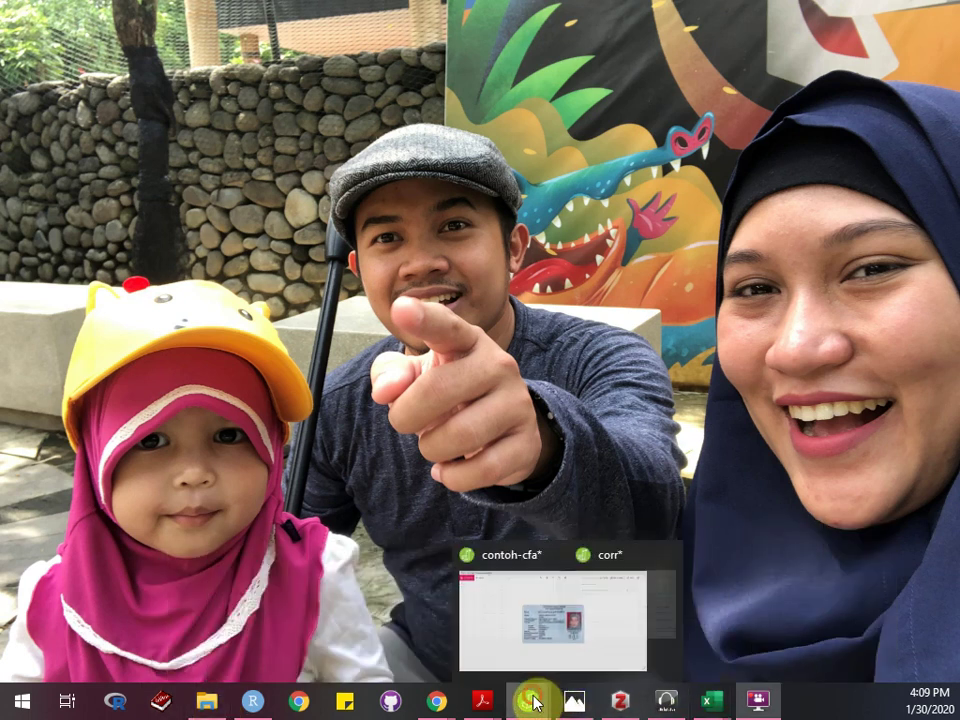
pyautogui.click(648, 605)
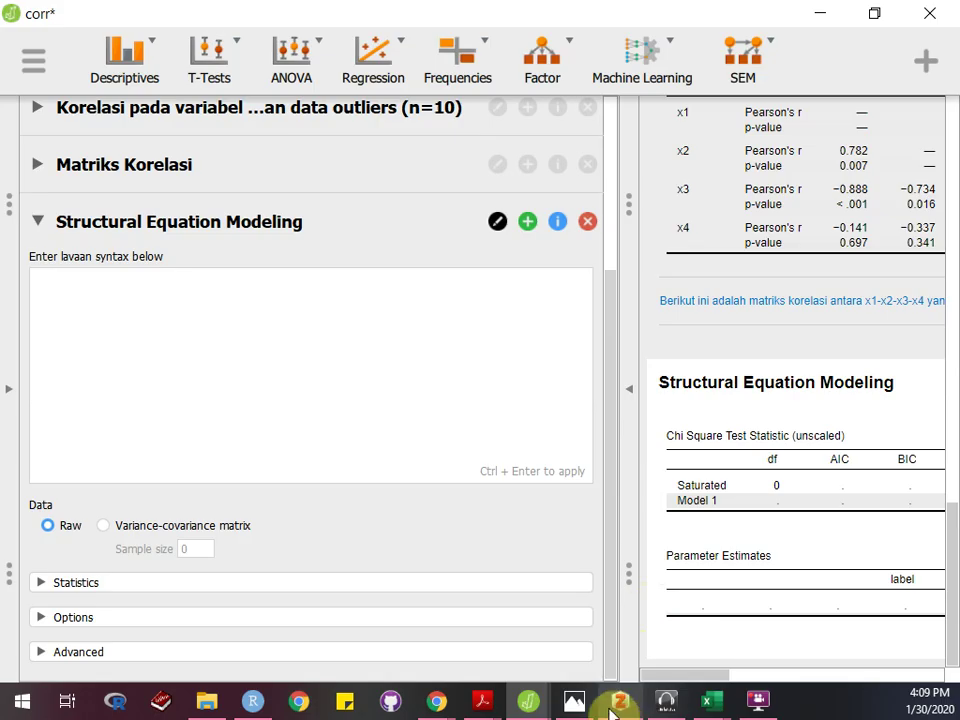
pyautogui.moveTo(436, 700)
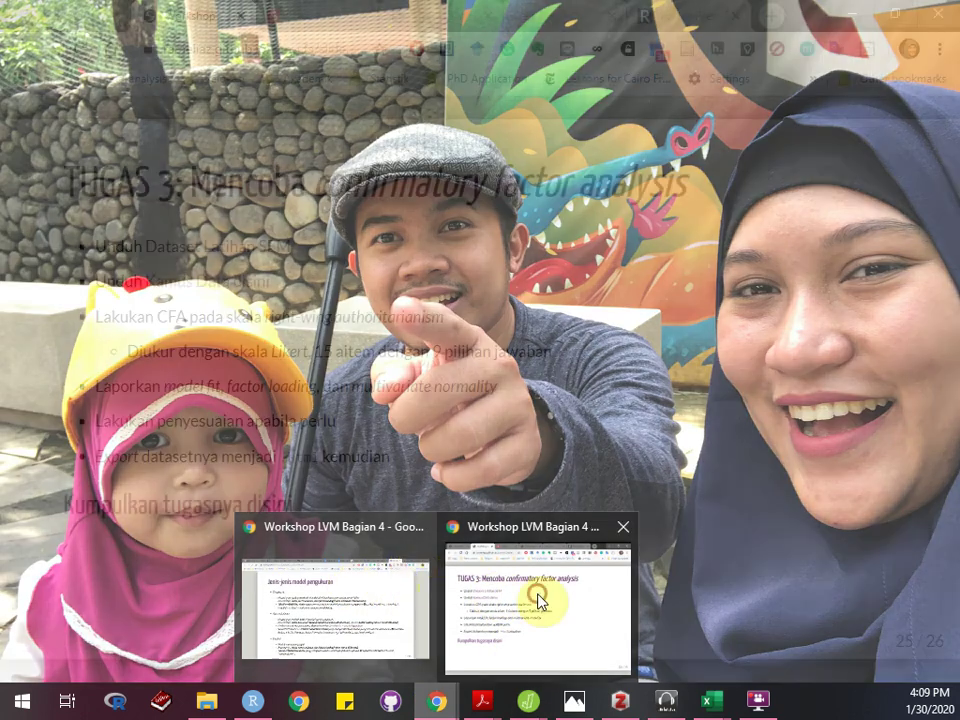
pyautogui.click(540, 596)
pyautogui.click(452, 12)
pyautogui.click(85, 12)
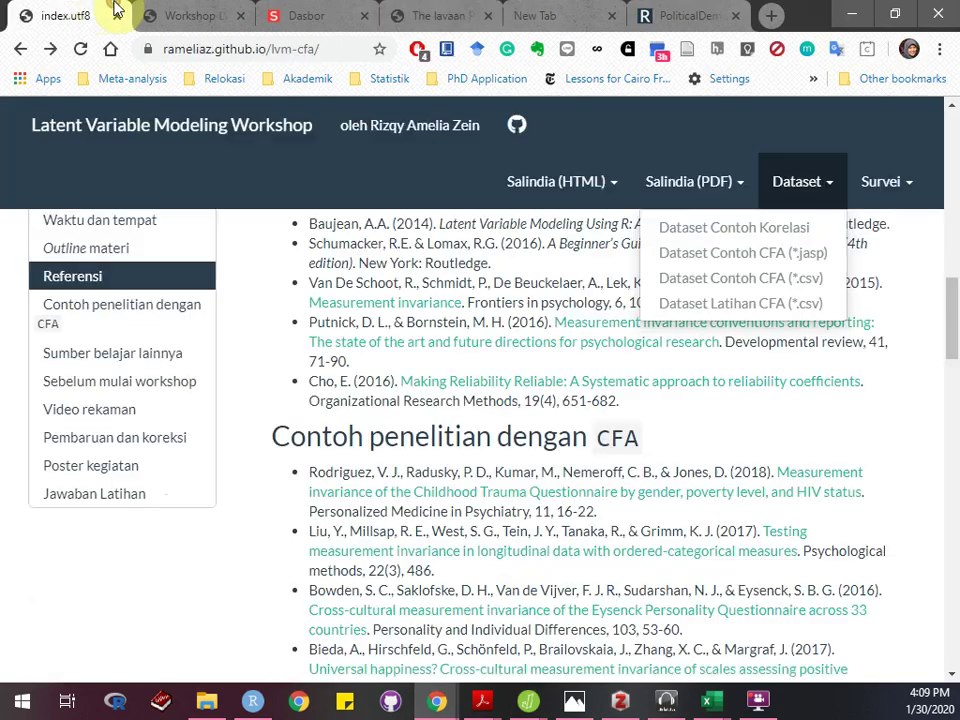
# - Download Dataset Latihan CFA (*.csv) to the lvm-cfa folder as dataset-wave1.csv, replacing the existing file
pyautogui.click(752, 305)
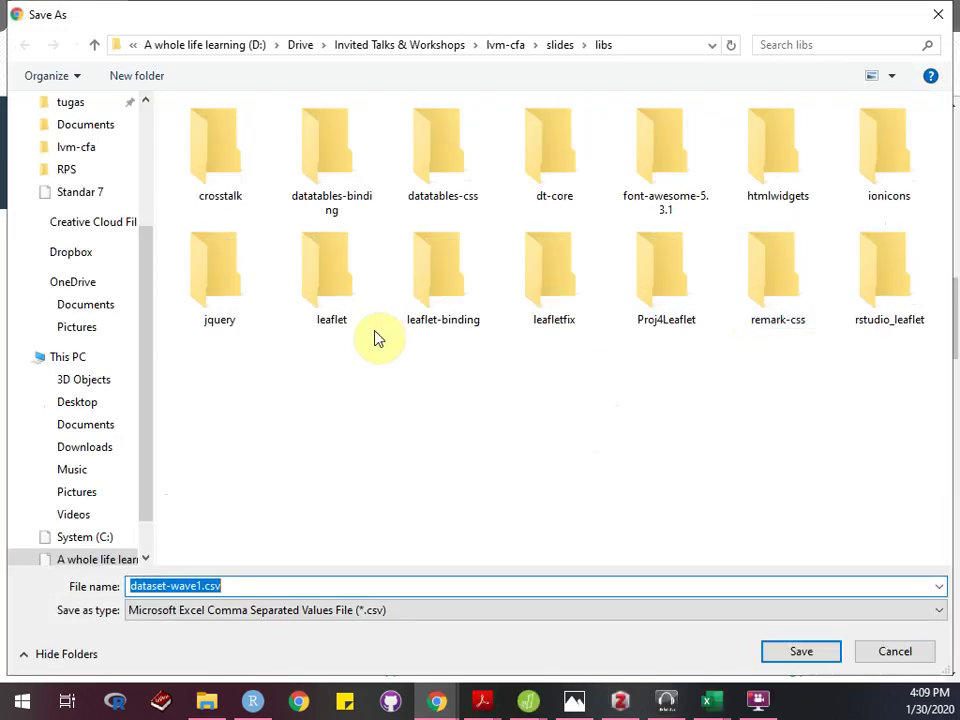
pyautogui.scroll(3, 150, 115)
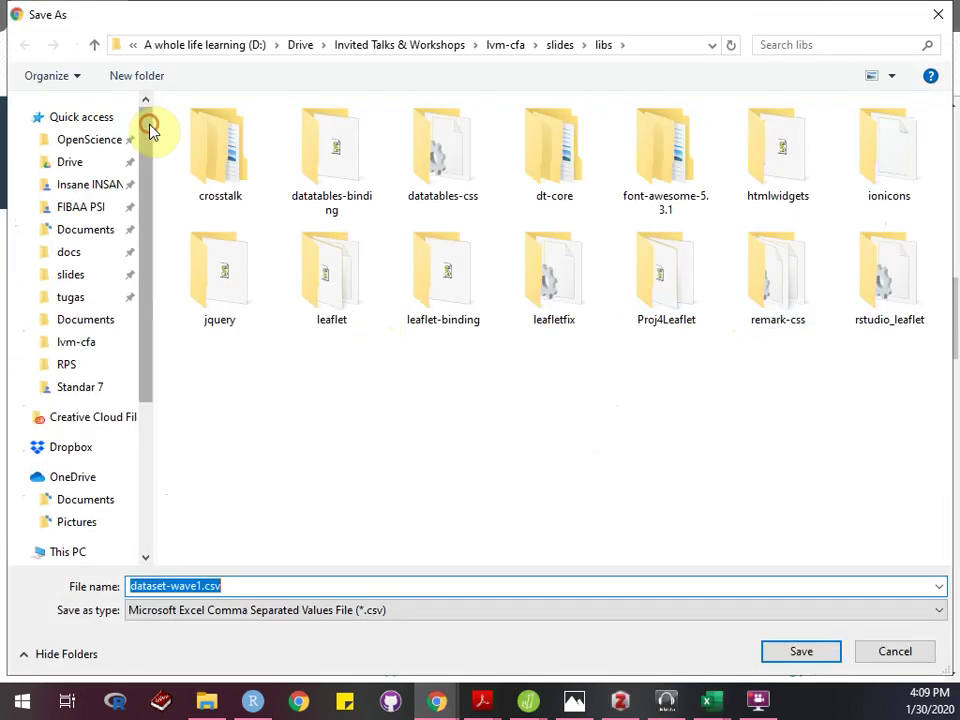
pyautogui.click(76, 339)
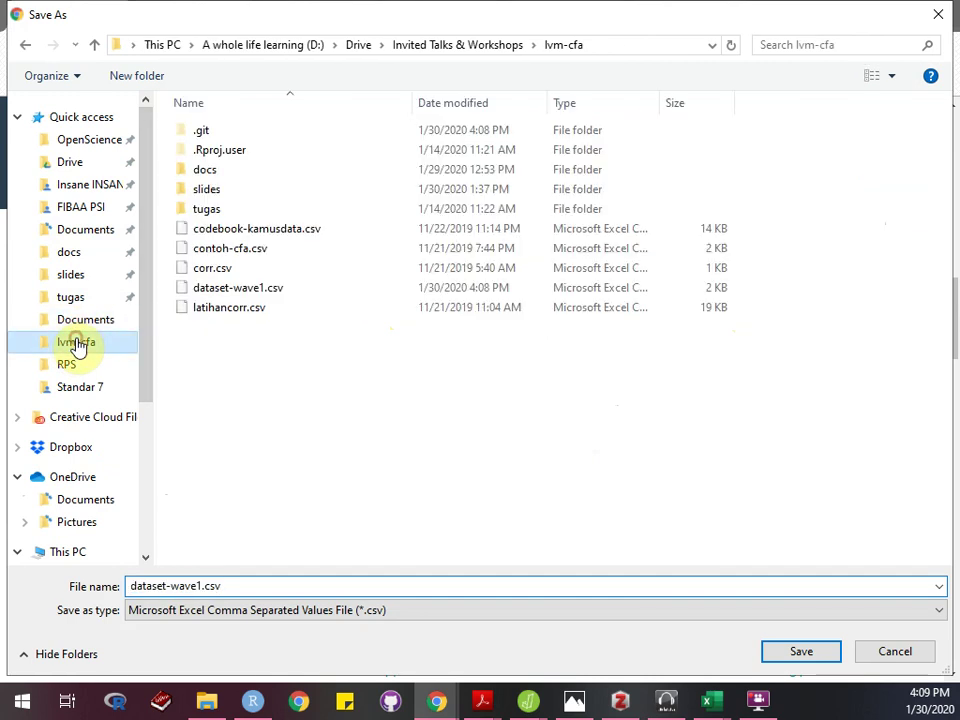
pyautogui.click(808, 655)
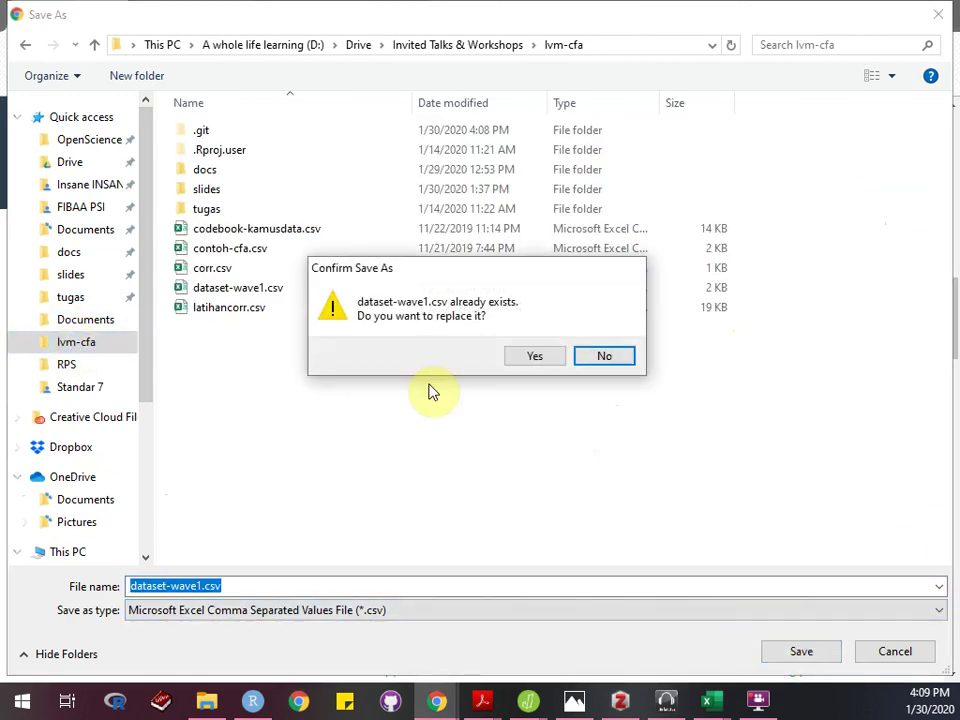
pyautogui.click(548, 362)
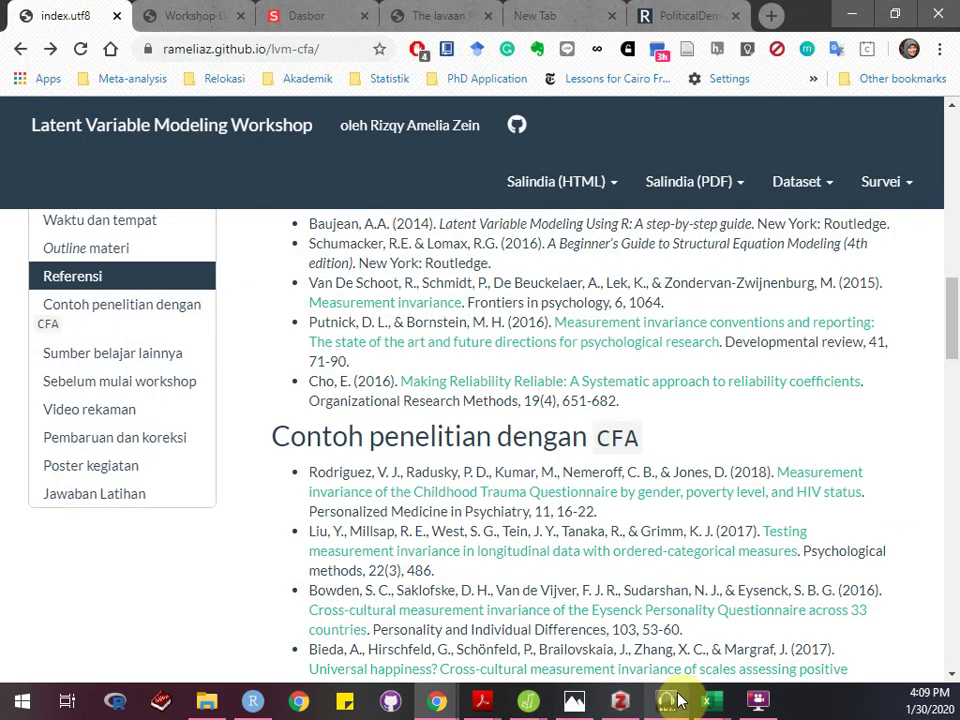
# - Return to the contoh-cfa window in JASP and open dataset-wave1.csv from the lvm-cfa folder on the computer
pyautogui.moveTo(527, 703)
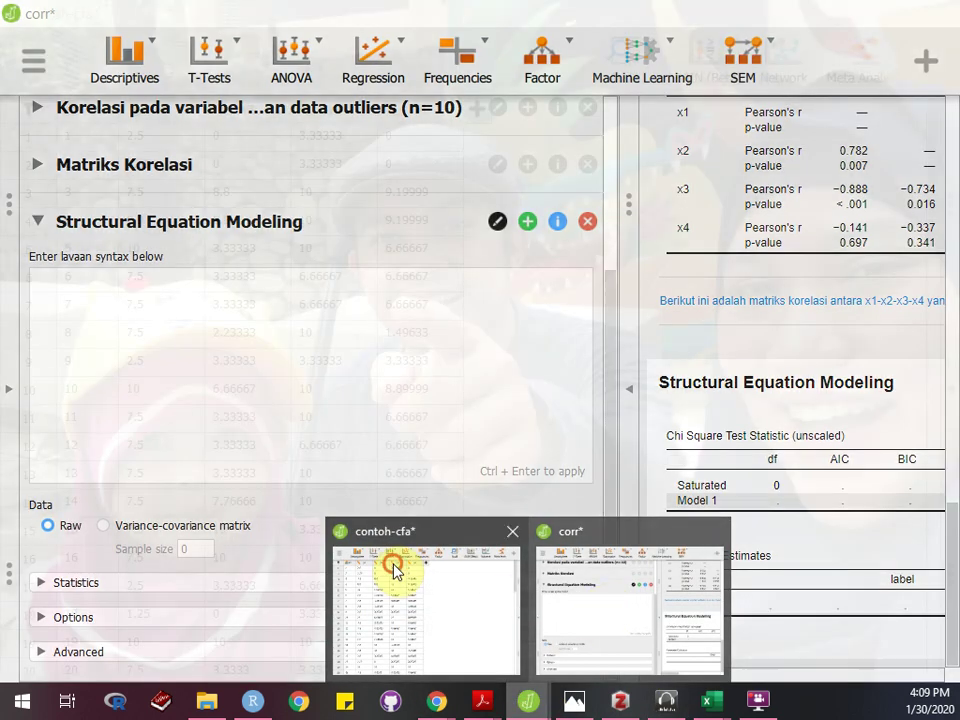
pyautogui.click(392, 564)
pyautogui.click(37, 62)
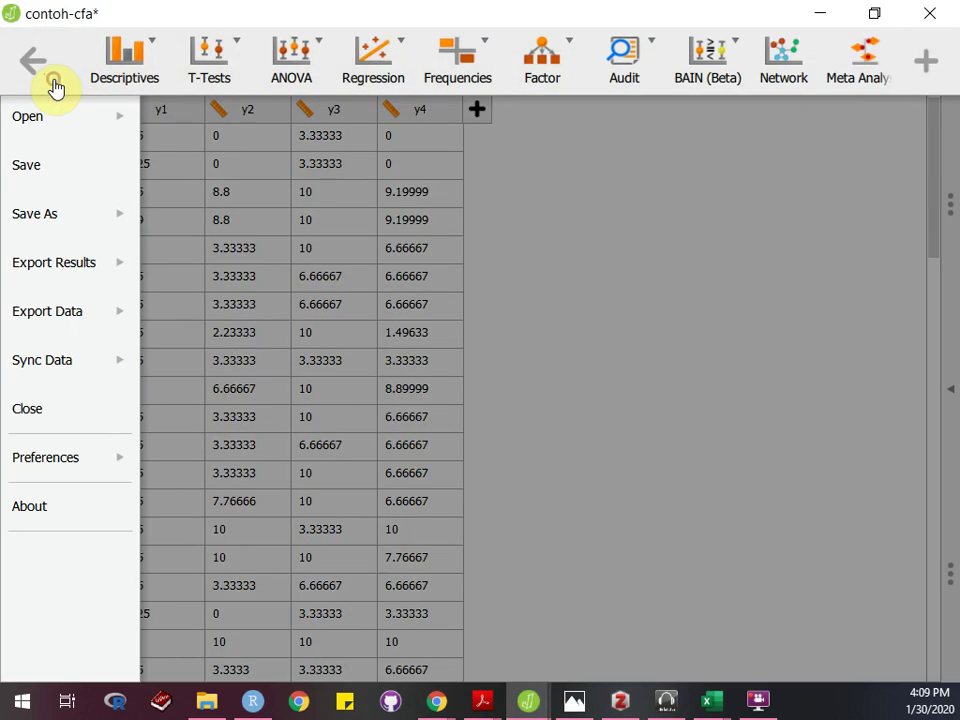
pyautogui.click(86, 316)
pyautogui.click(80, 370)
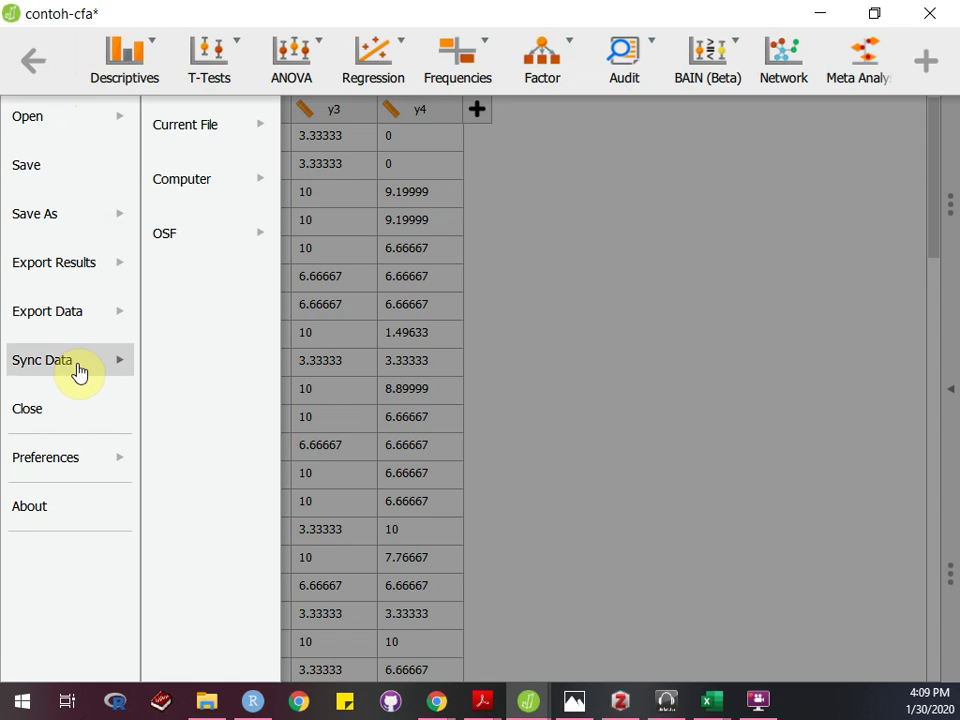
pyautogui.click(77, 470)
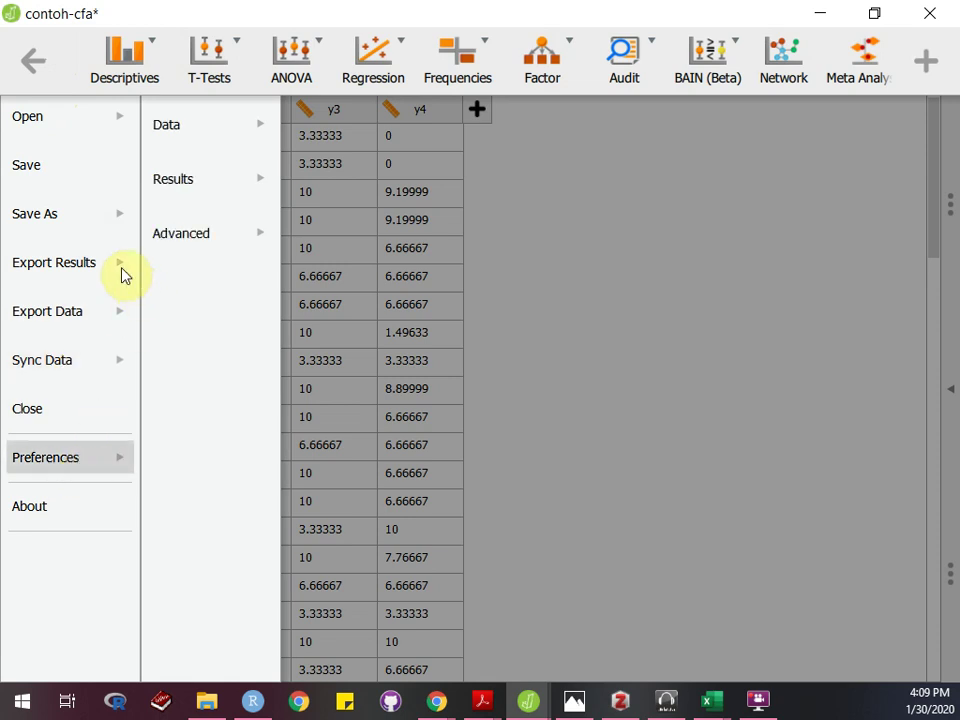
pyautogui.click(117, 133)
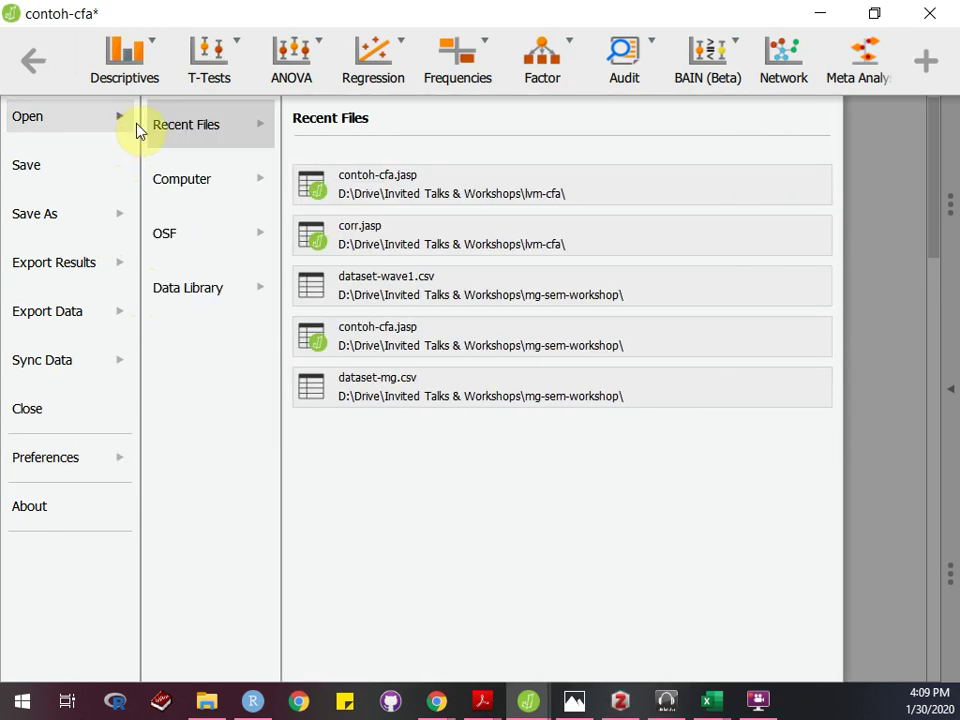
pyautogui.click(252, 184)
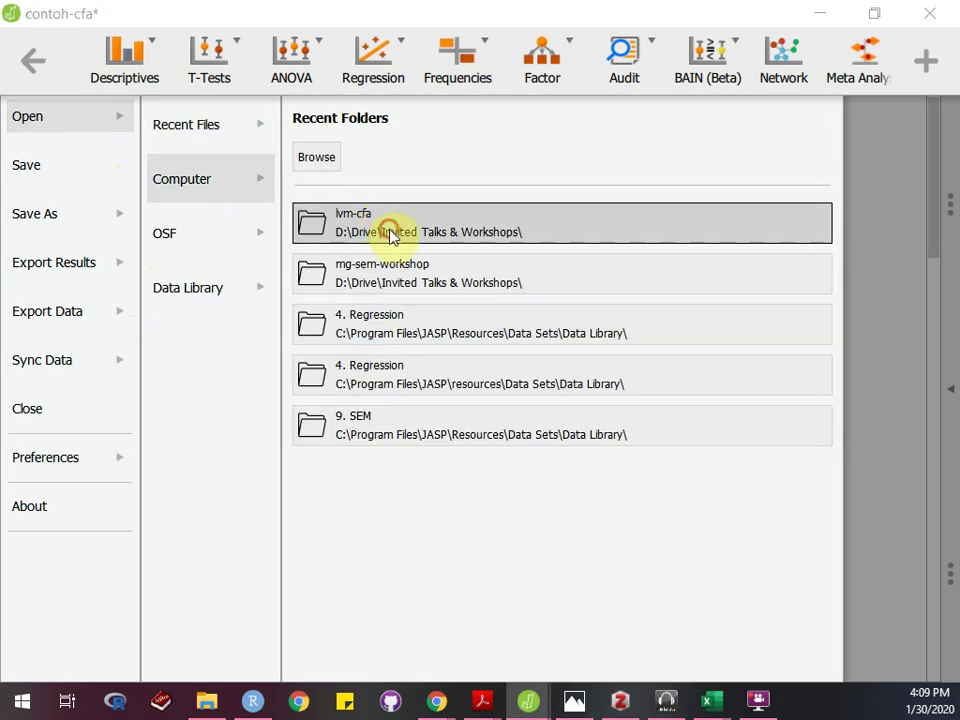
pyautogui.click(392, 193)
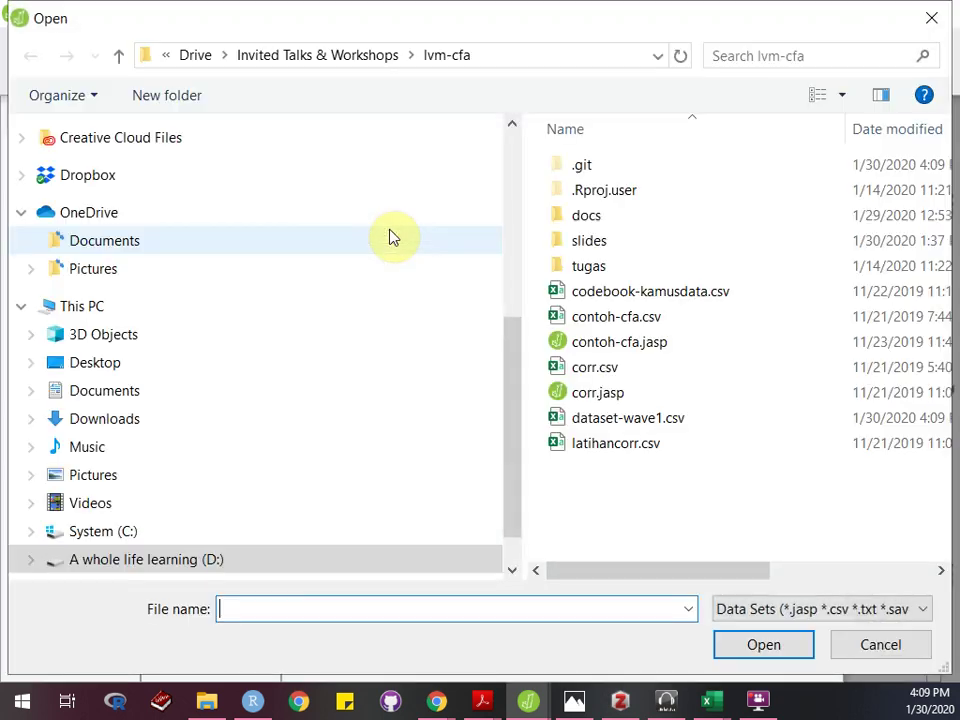
pyautogui.doubleClick(728, 431)
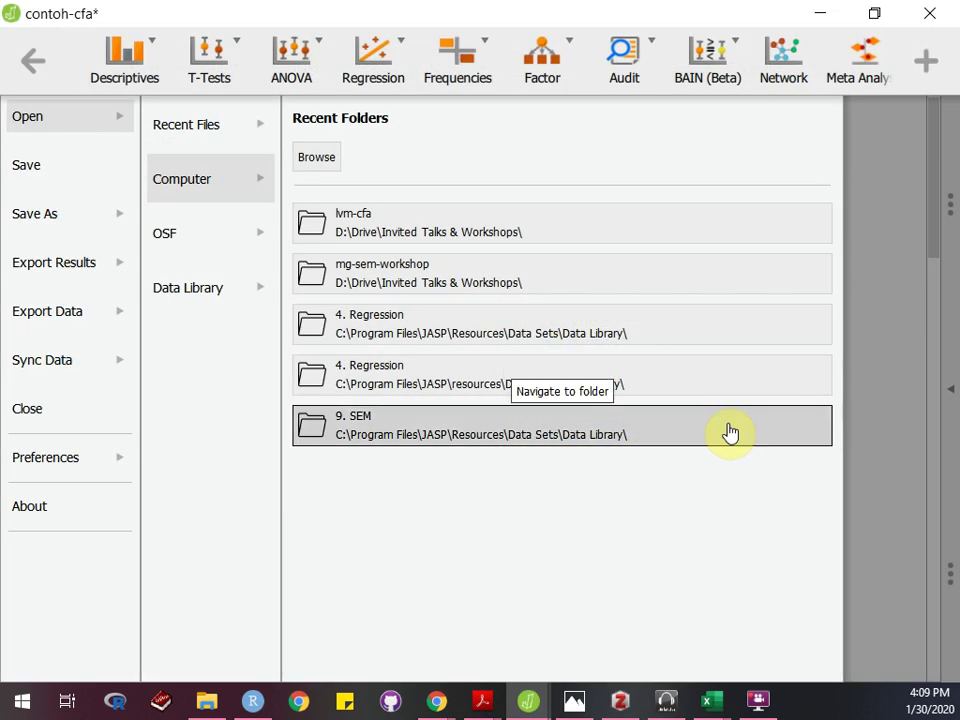
# - Try to switch to the new dataset-wave1 window in JASP
pyautogui.moveTo(655, 692)
pyautogui.moveTo(706, 597)
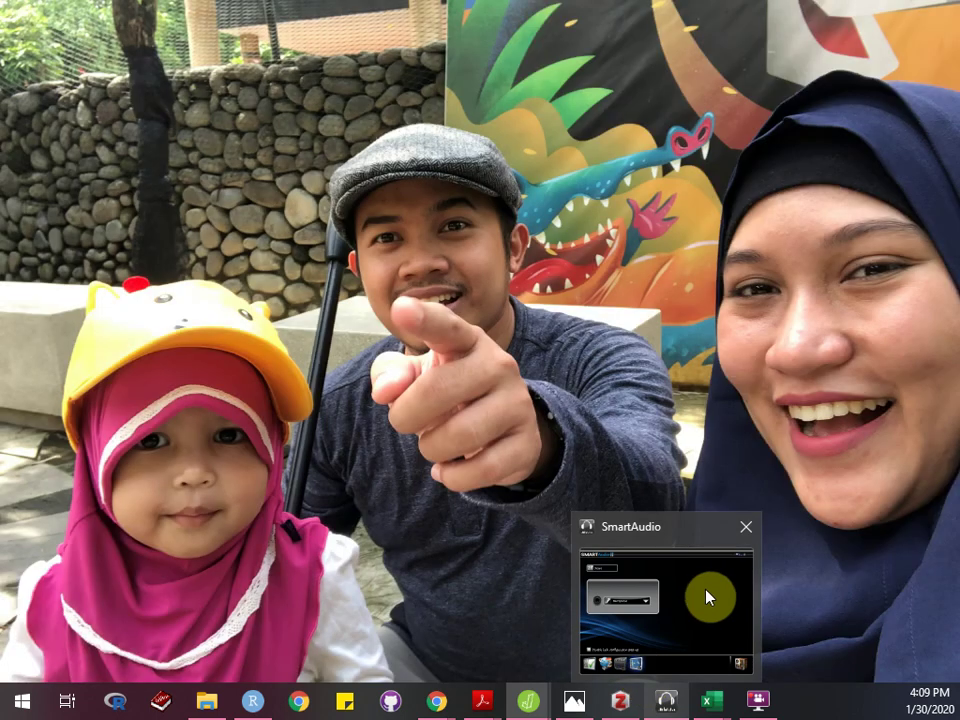
pyautogui.moveTo(526, 703)
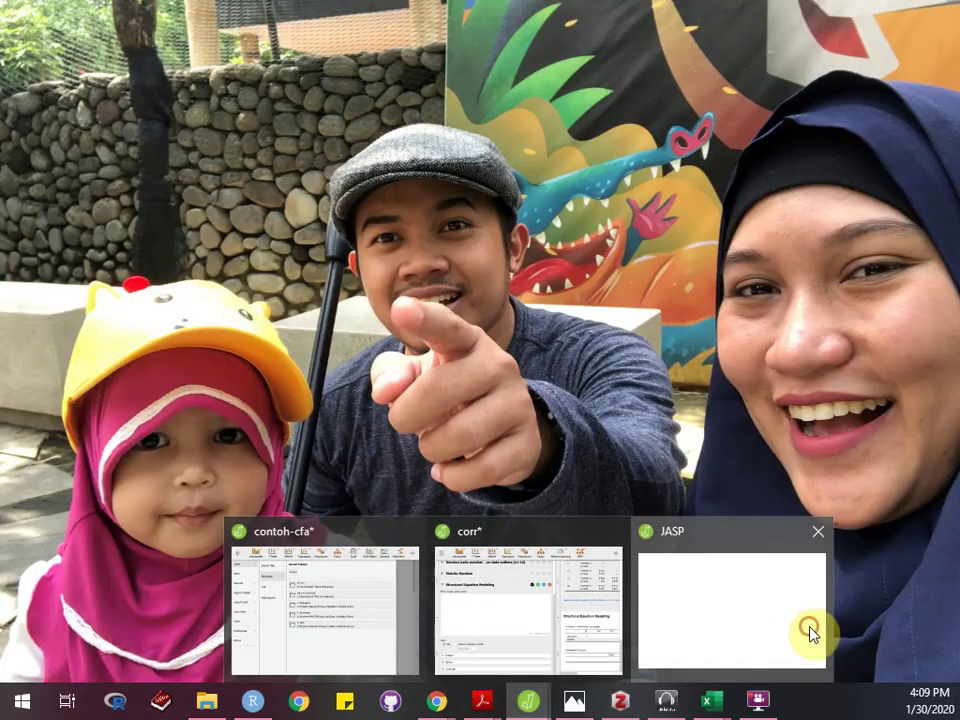
pyautogui.click(811, 632)
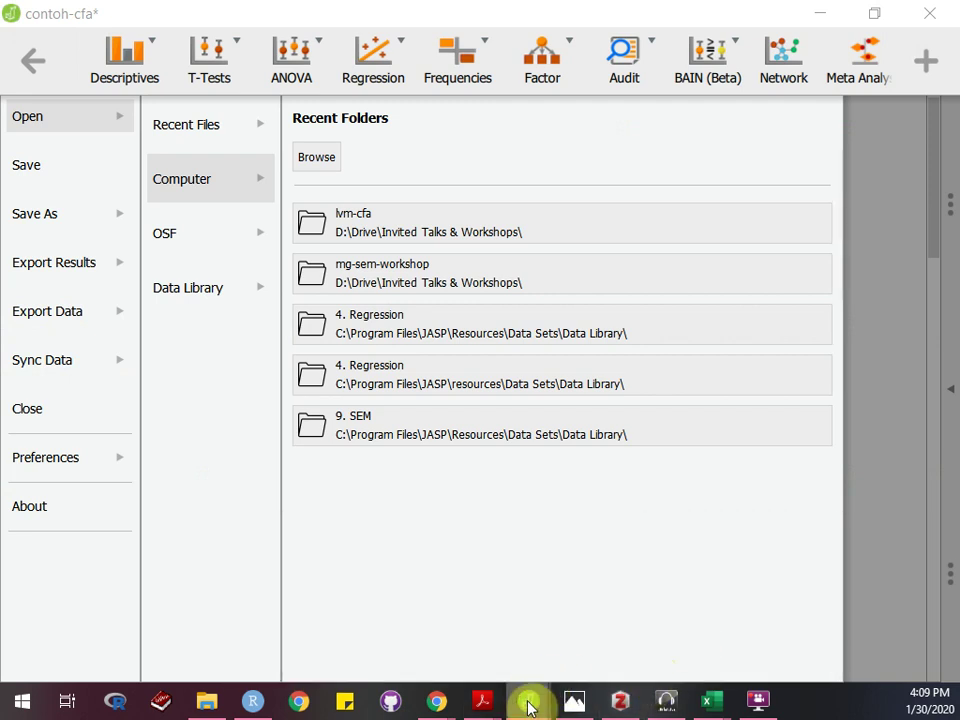
pyautogui.moveTo(529, 699)
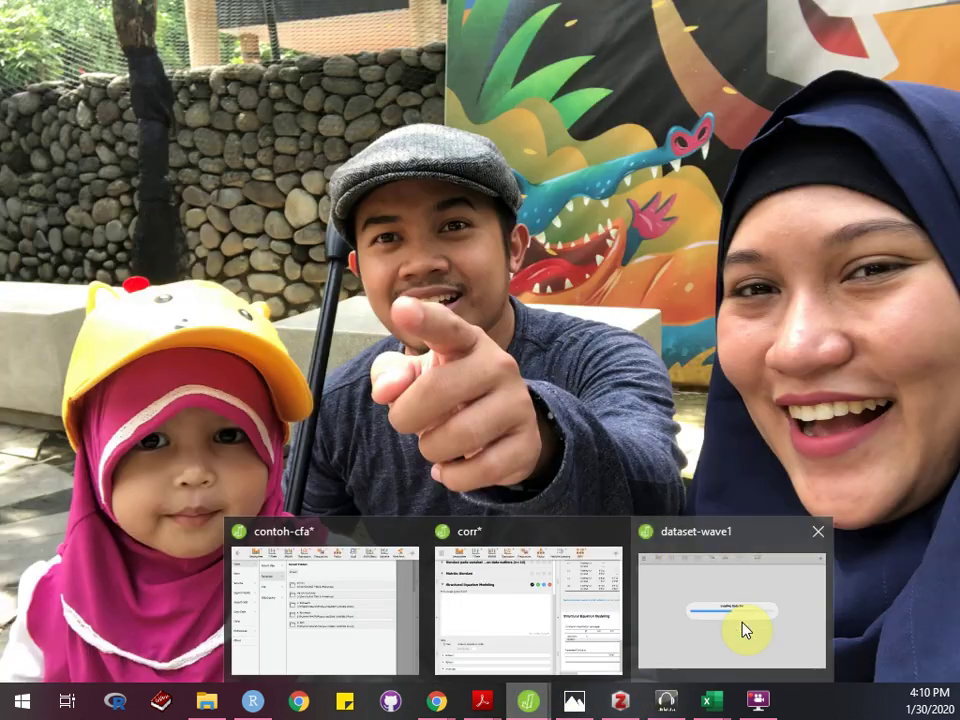
pyautogui.click(745, 630)
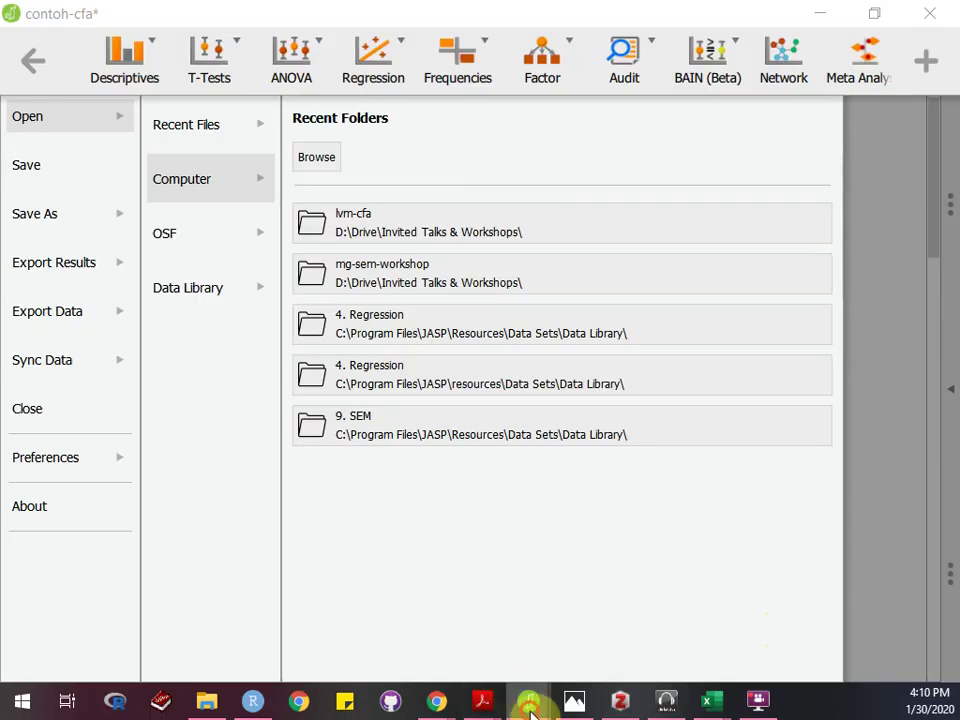
pyautogui.moveTo(528, 699)
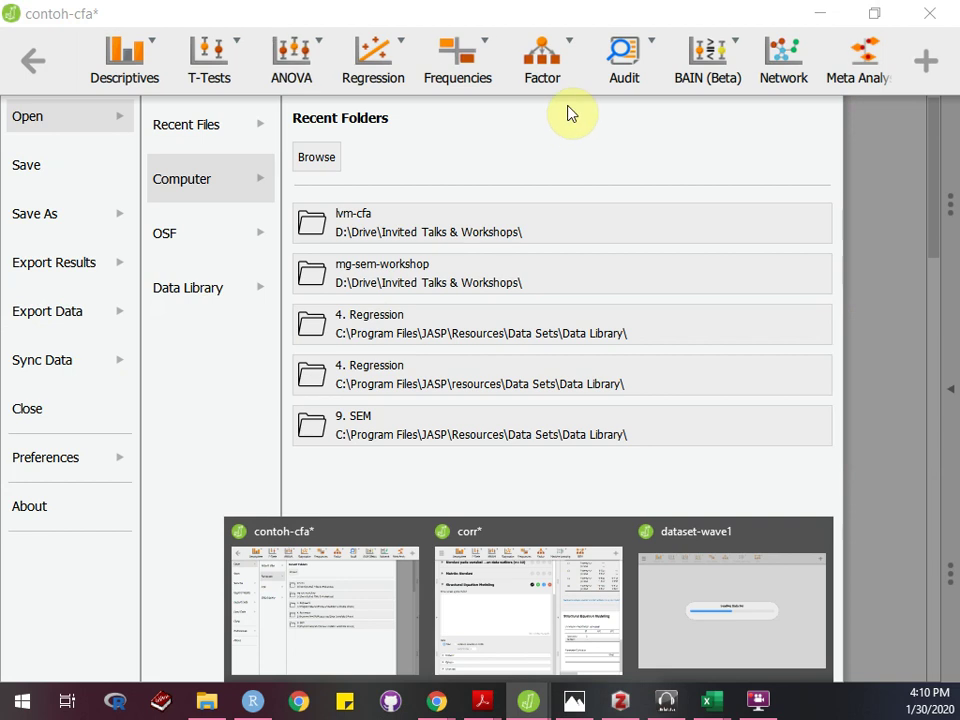
# - Open dataset-wave1.csv from the lvm-cfa folder on the computer
pyautogui.click(508, 161)
pyautogui.click(107, 118)
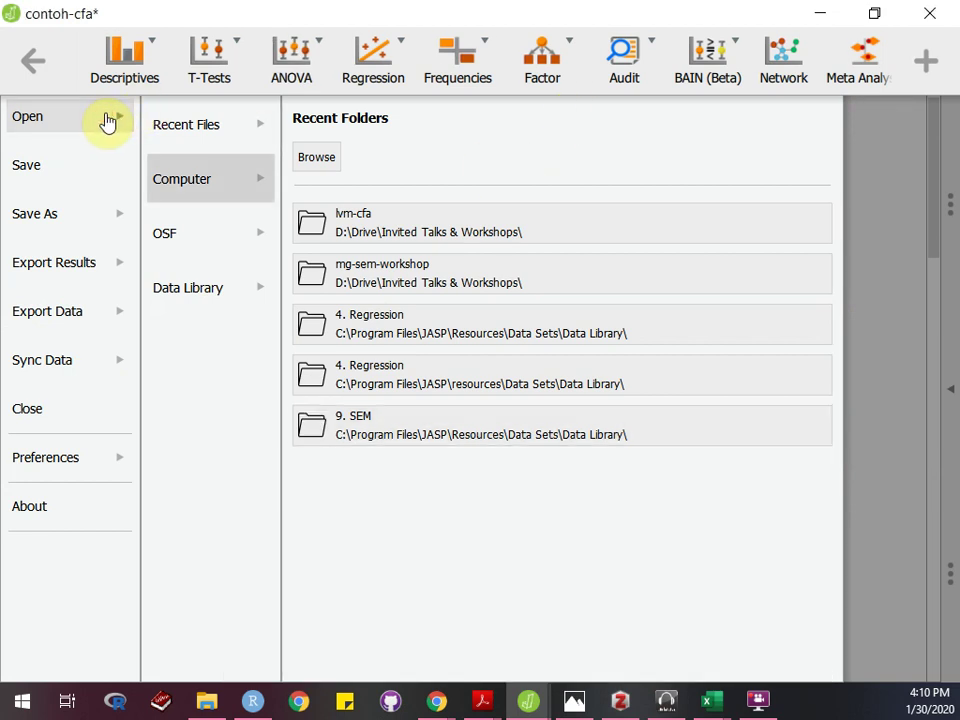
pyautogui.click(204, 186)
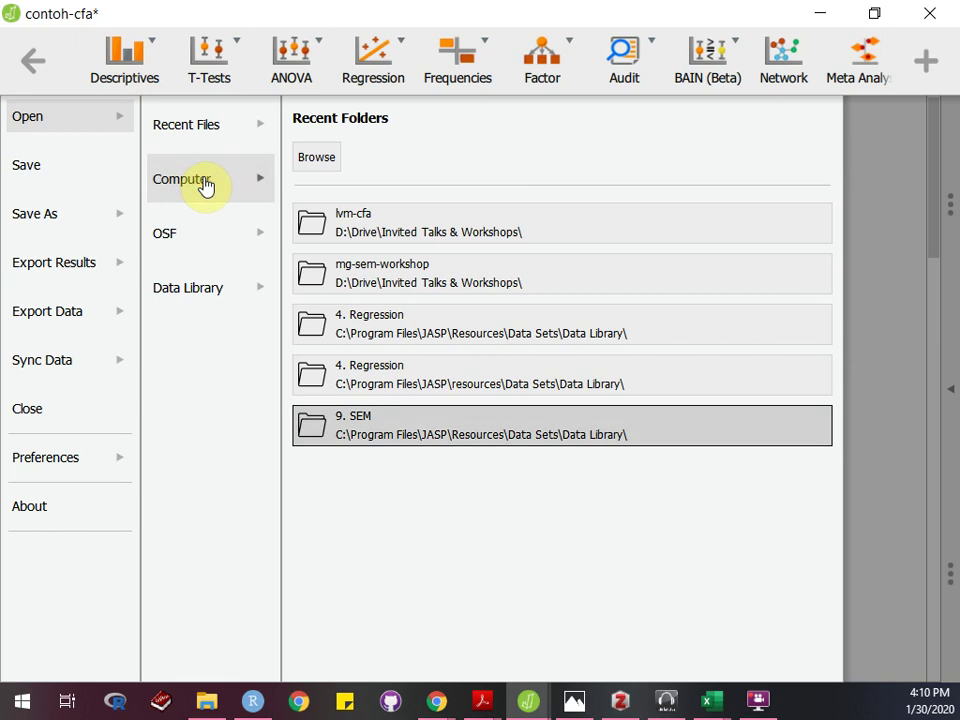
pyautogui.click(311, 162)
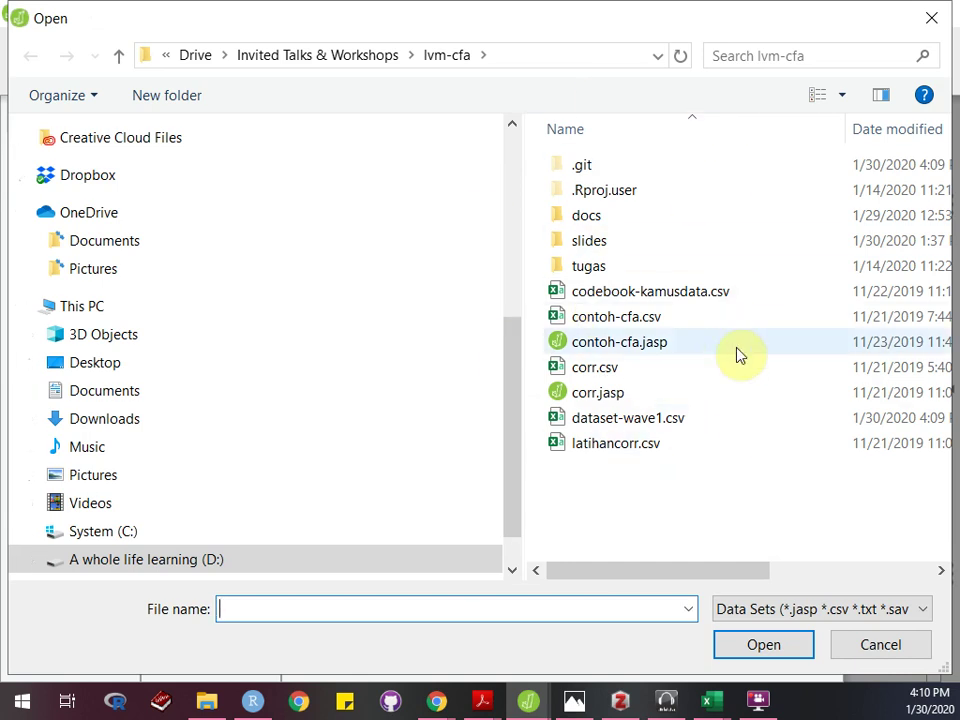
pyautogui.click(778, 418)
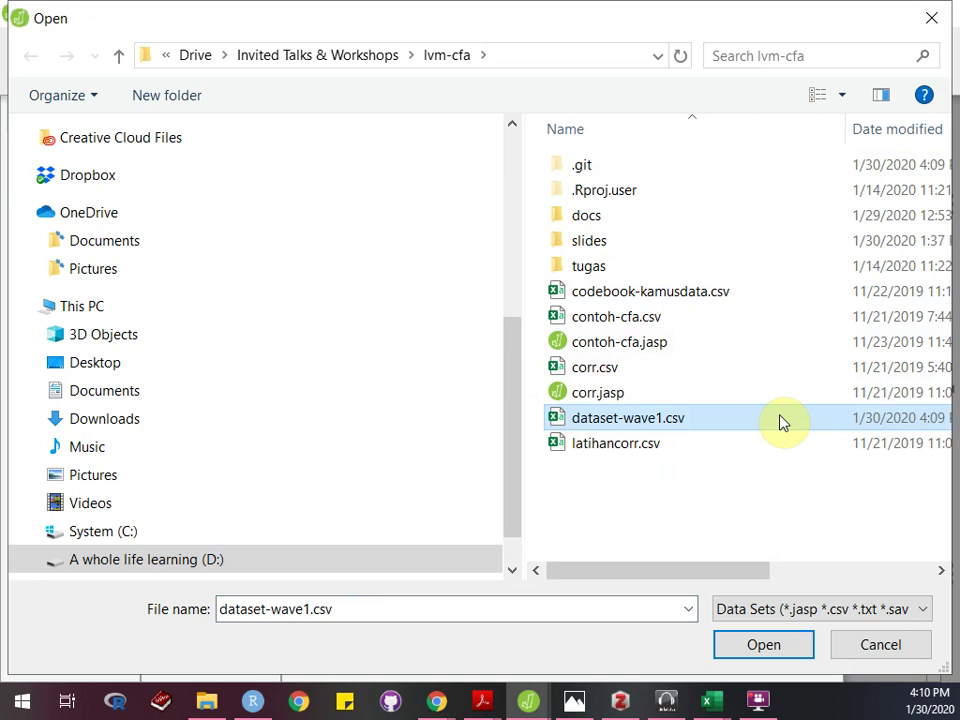
pyautogui.doubleClick(781, 420)
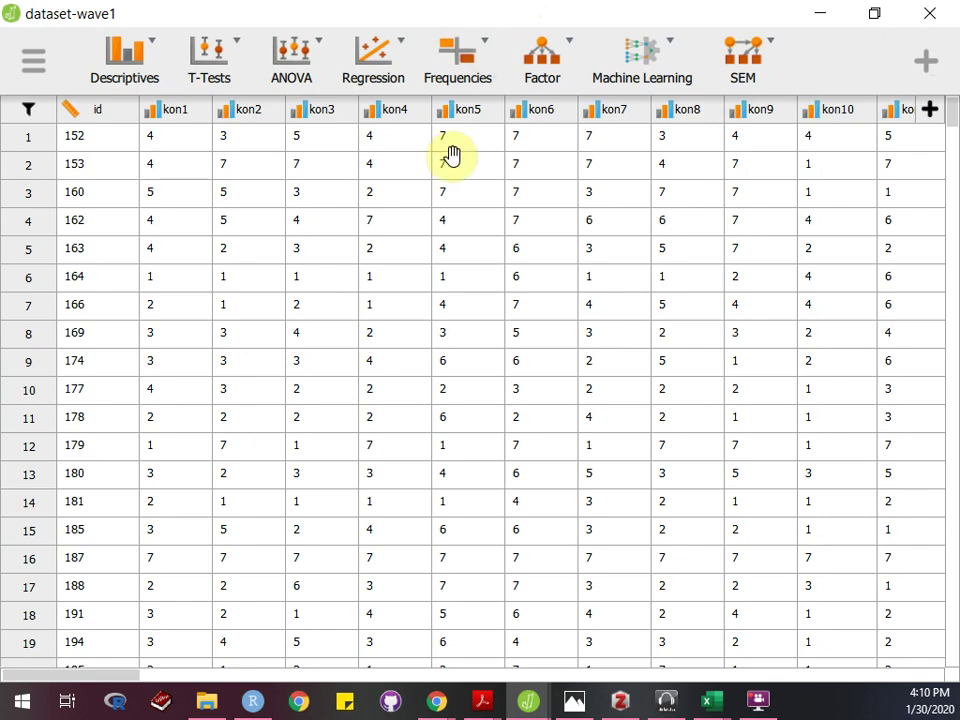
# - Look over the rwa item columns and add a Structural Equation Modeling analysis for the dataset
pyautogui.hscroll(20, 452, 155)
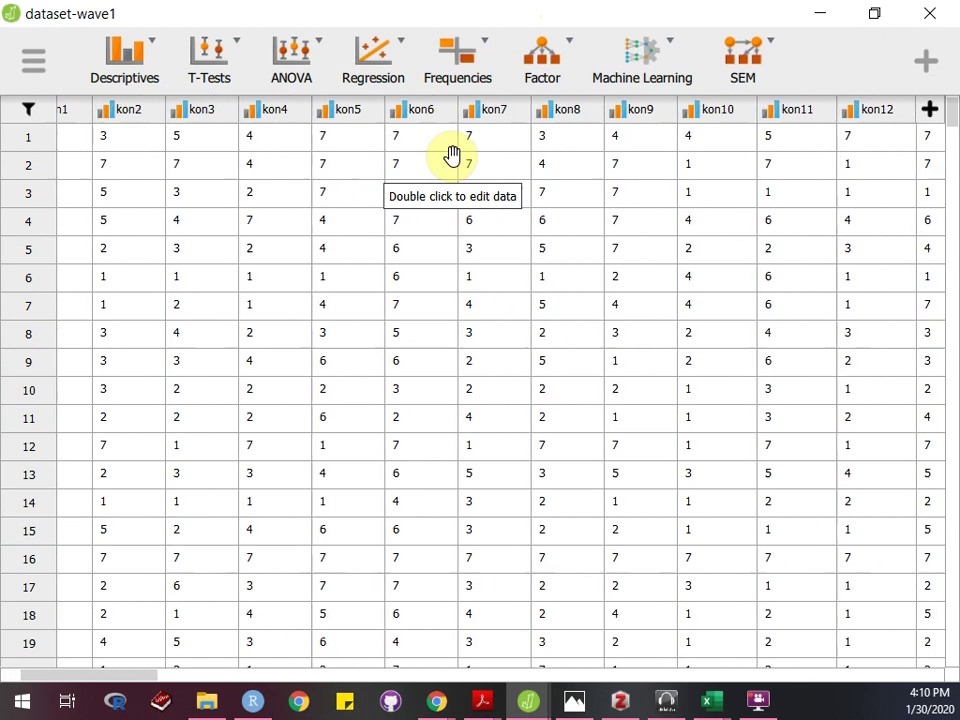
pyautogui.hscroll(5, 452, 155)
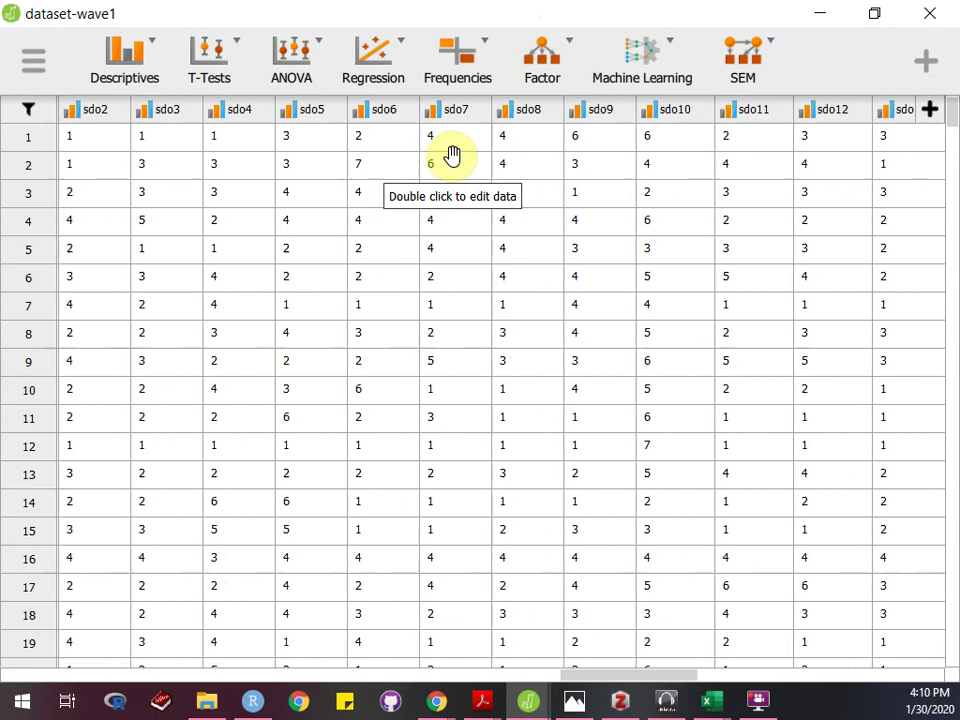
pyautogui.hscroll(-5, 452, 155)
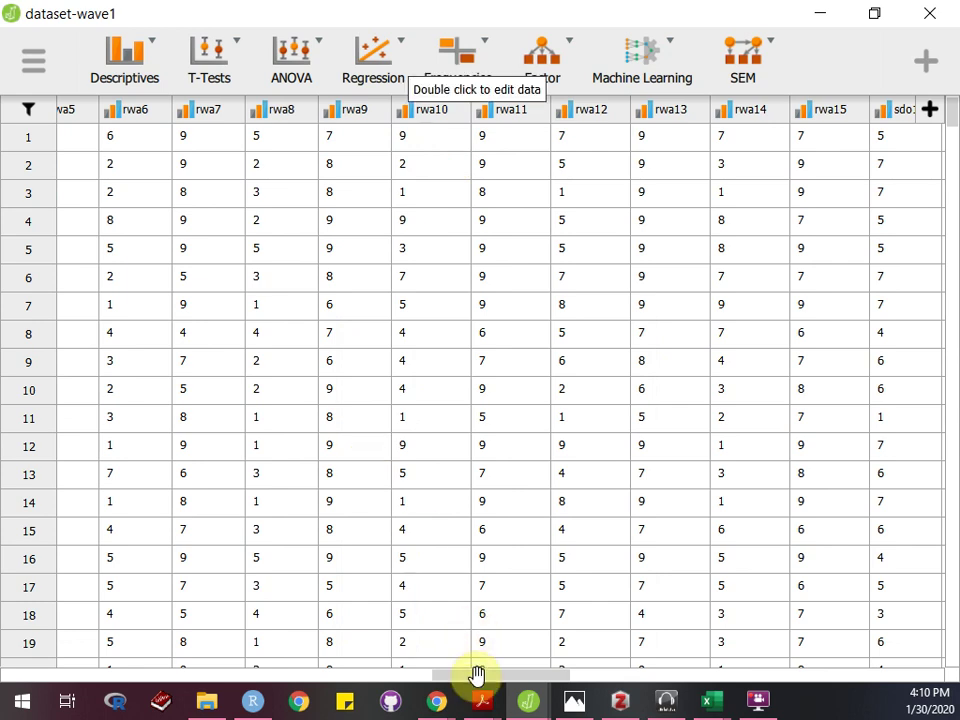
pyautogui.moveTo(476, 688)
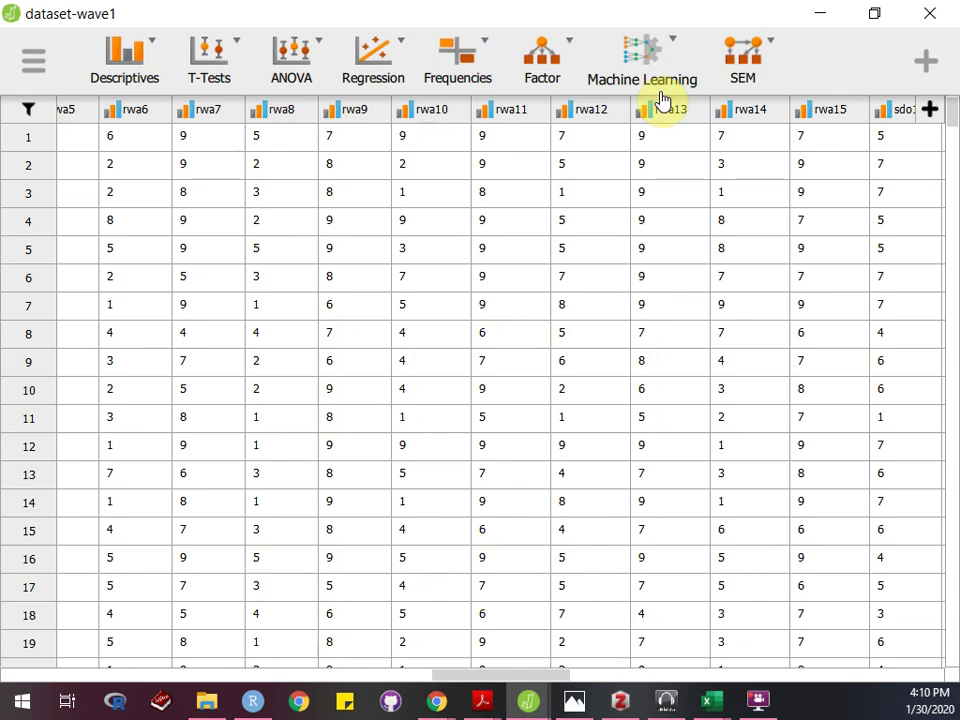
pyautogui.click(743, 78)
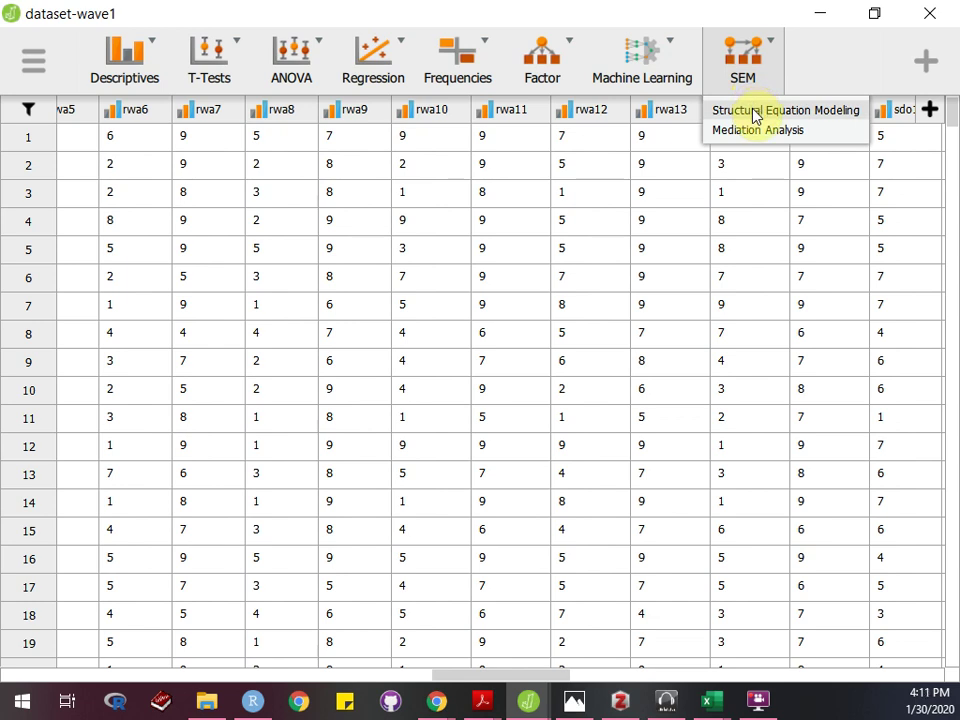
pyautogui.click(755, 113)
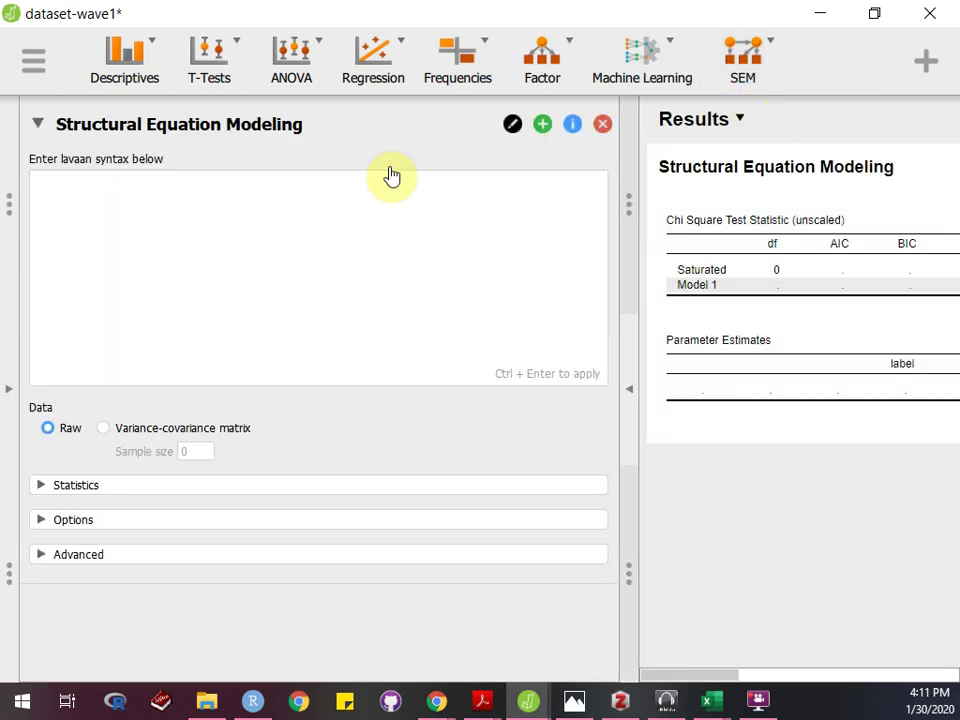
# - Enter the lavaan syntax rwa =~ rwa1 + rwa2 + rwa3 + rwa4 + rwa5 as the factor model
pyautogui.click(312, 216)
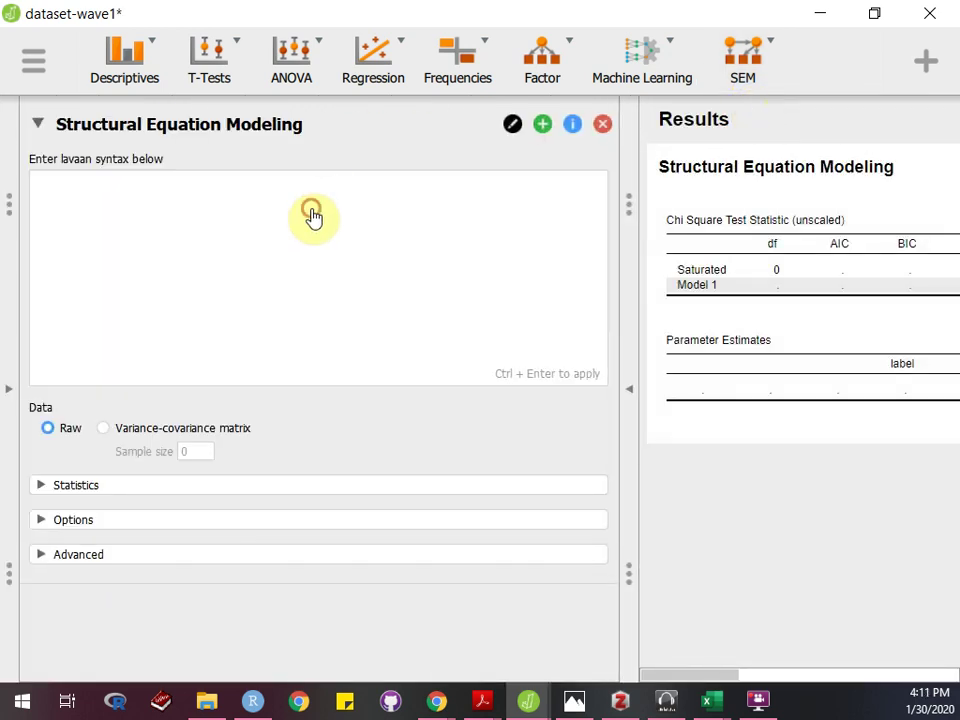
pyautogui.write('rwa =')
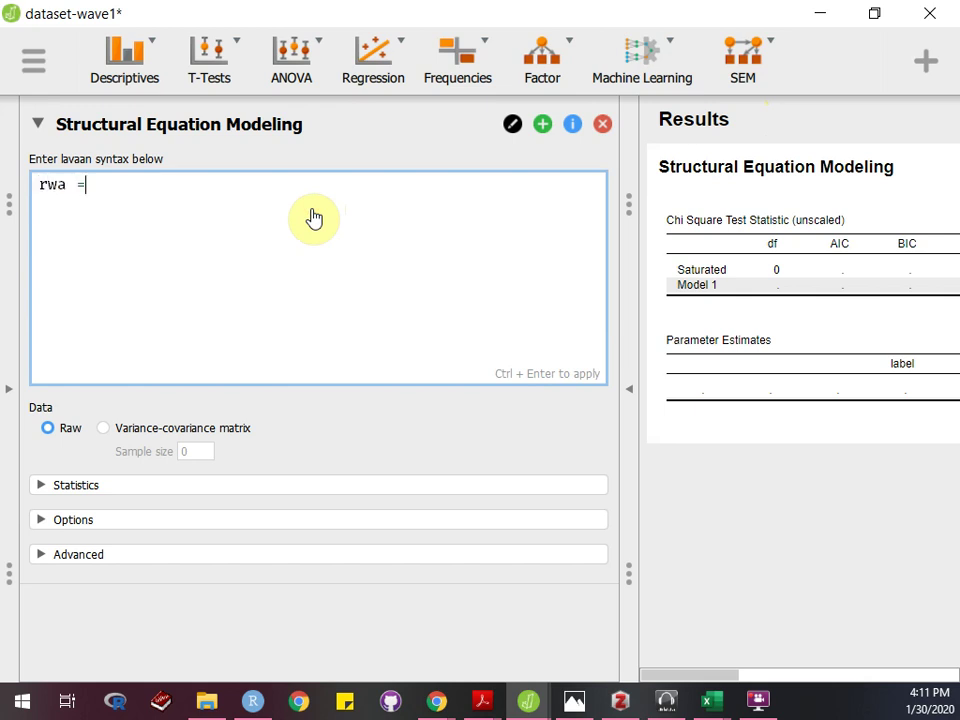
pyautogui.write('~ rwa1 + rwa2 + rwa')
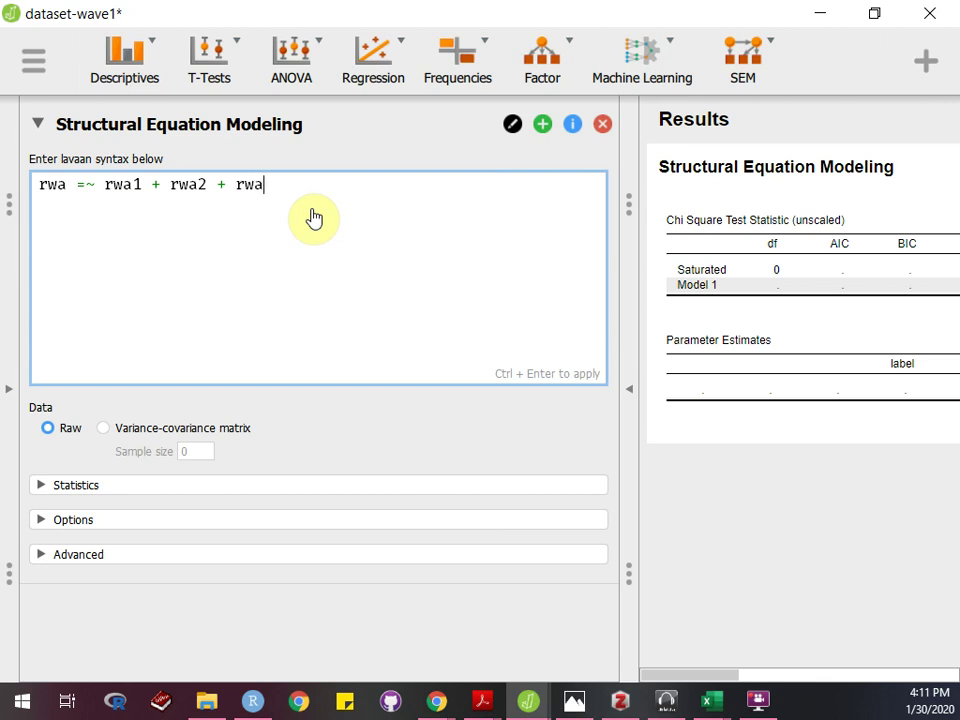
pyautogui.write('3 + rwa4 + rwa5')
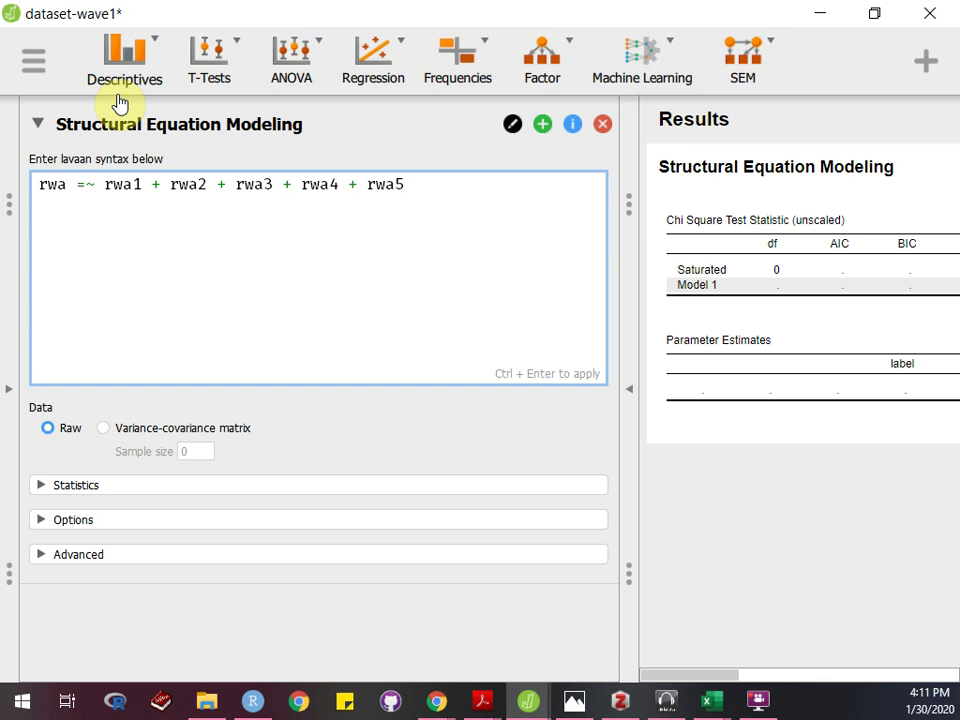
# - Enable additional fit measures, observed covariances / correlations and Mardia's coefficient in the model statistics
pyautogui.click(203, 485)
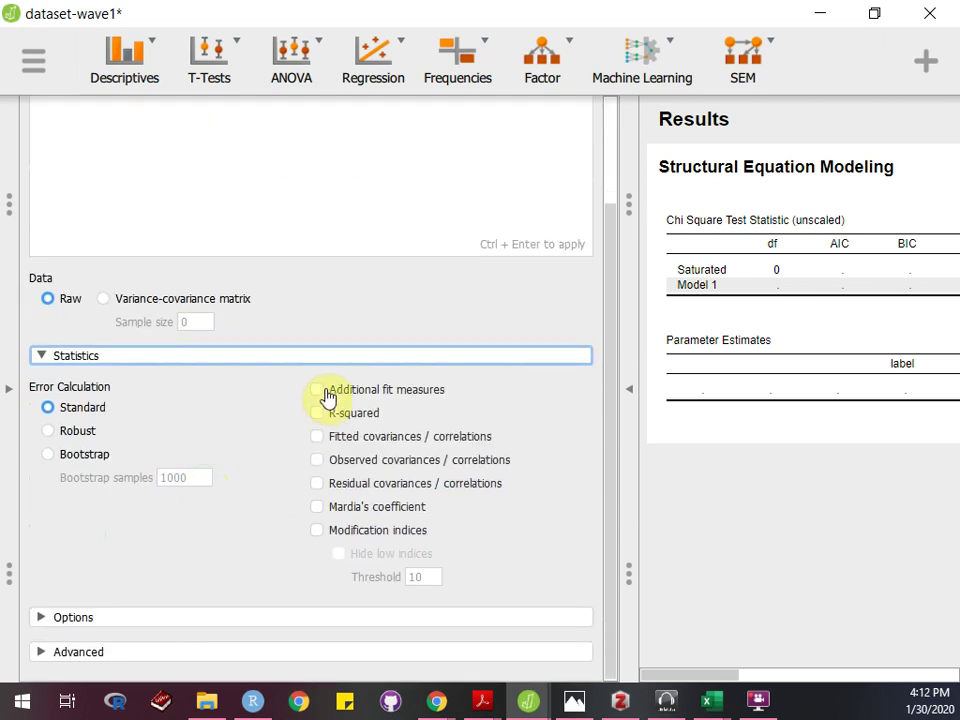
pyautogui.click(198, 220)
pyautogui.click(198, 220)
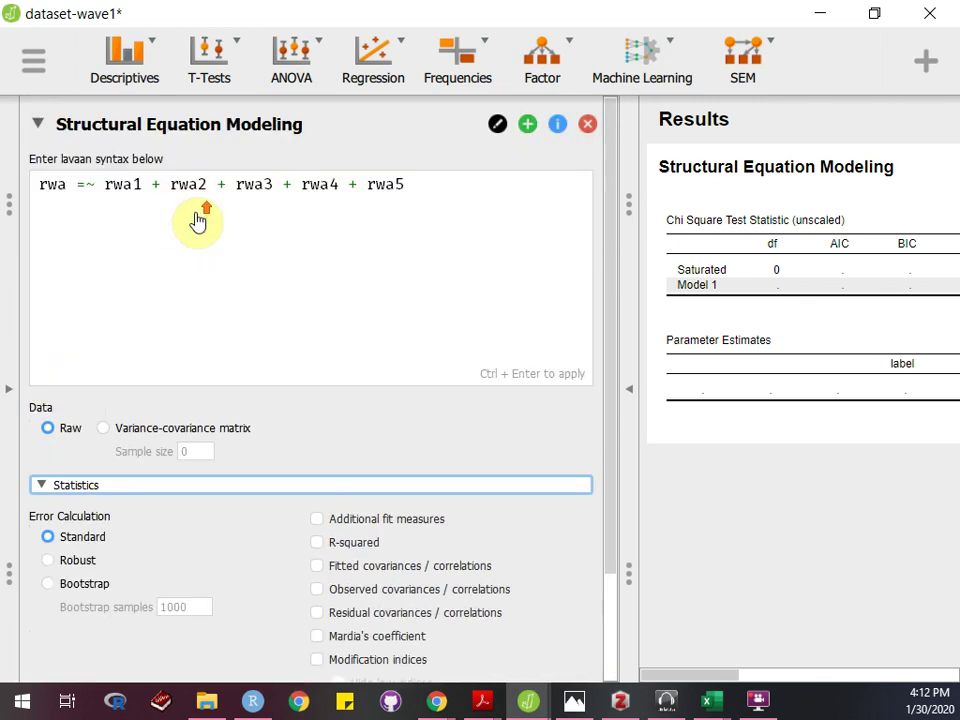
pyautogui.click(427, 242)
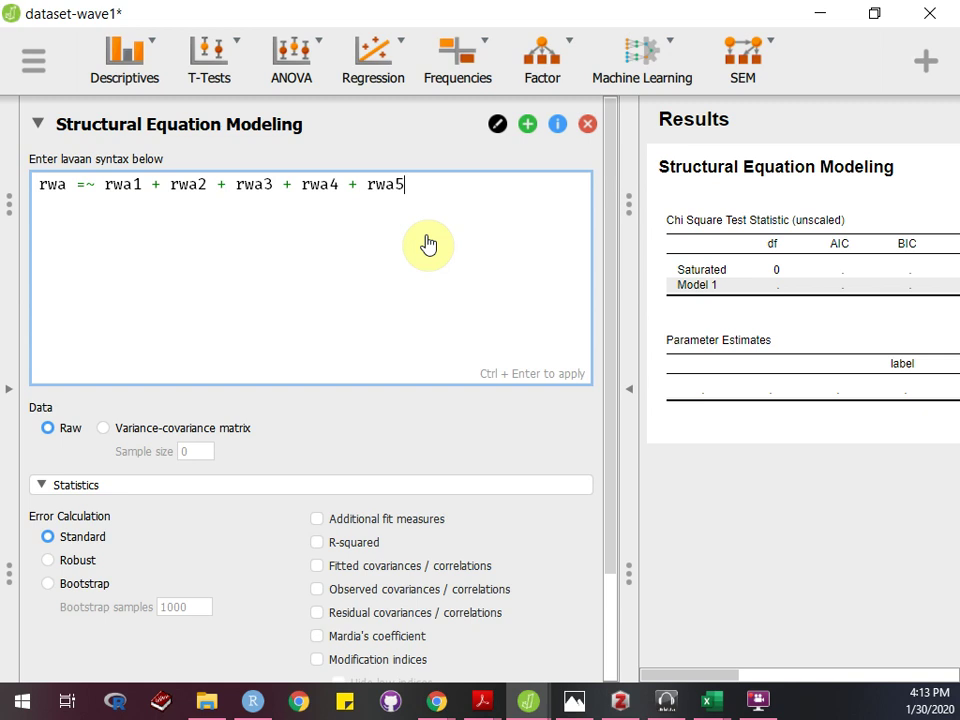
pyautogui.scroll(-3, 428, 245)
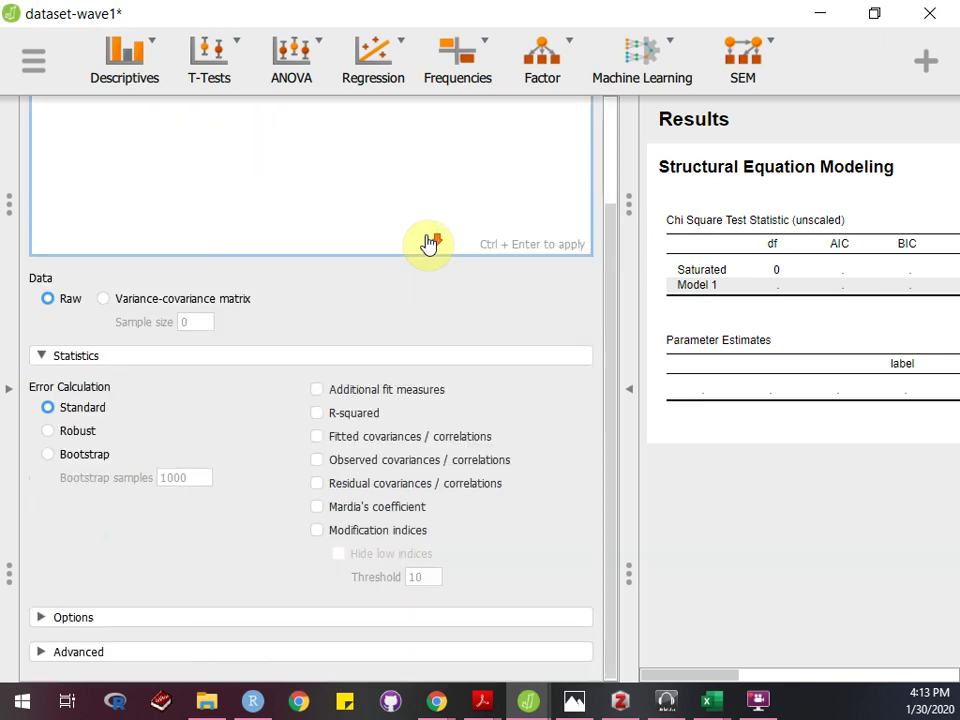
pyautogui.click(415, 396)
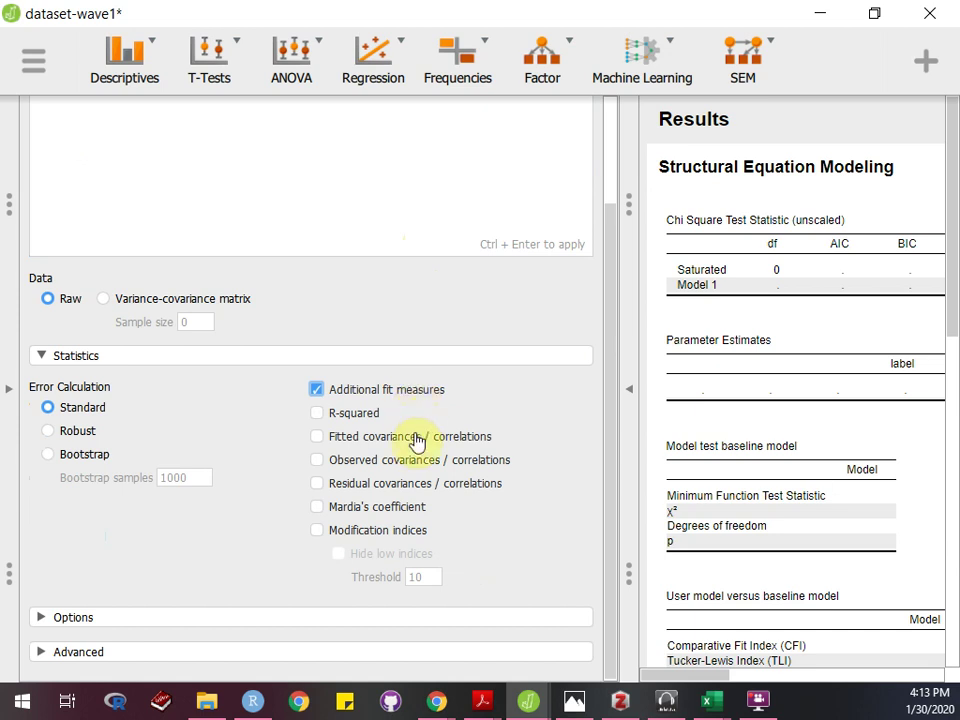
pyautogui.click(416, 471)
pyautogui.click(365, 515)
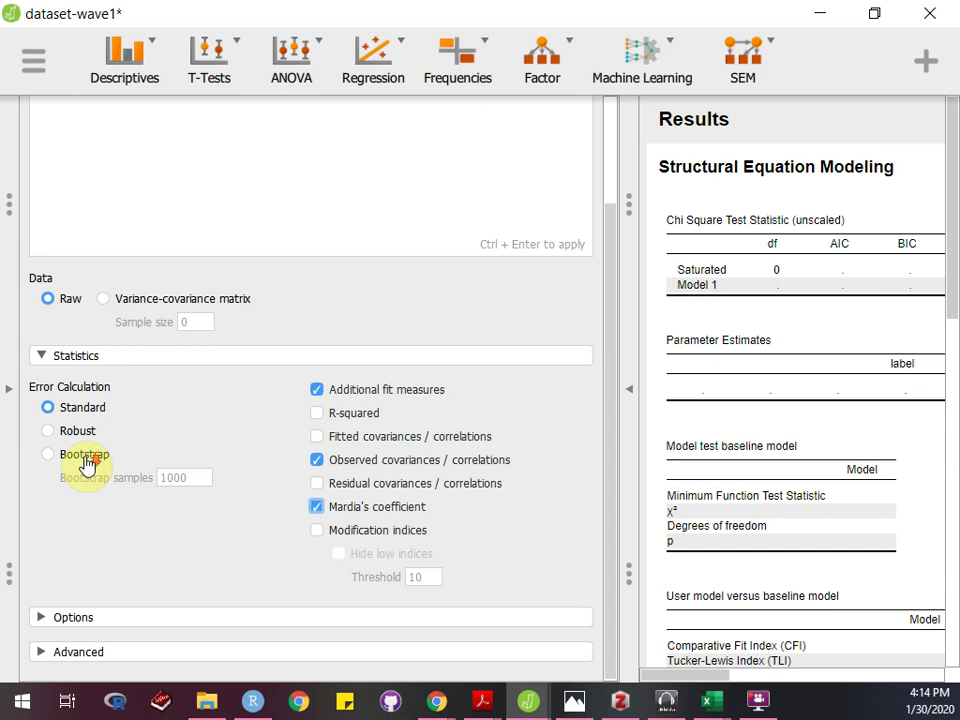
# - Set the model's estimator to DWLS
pyautogui.click(141, 548)
pyautogui.click(171, 622)
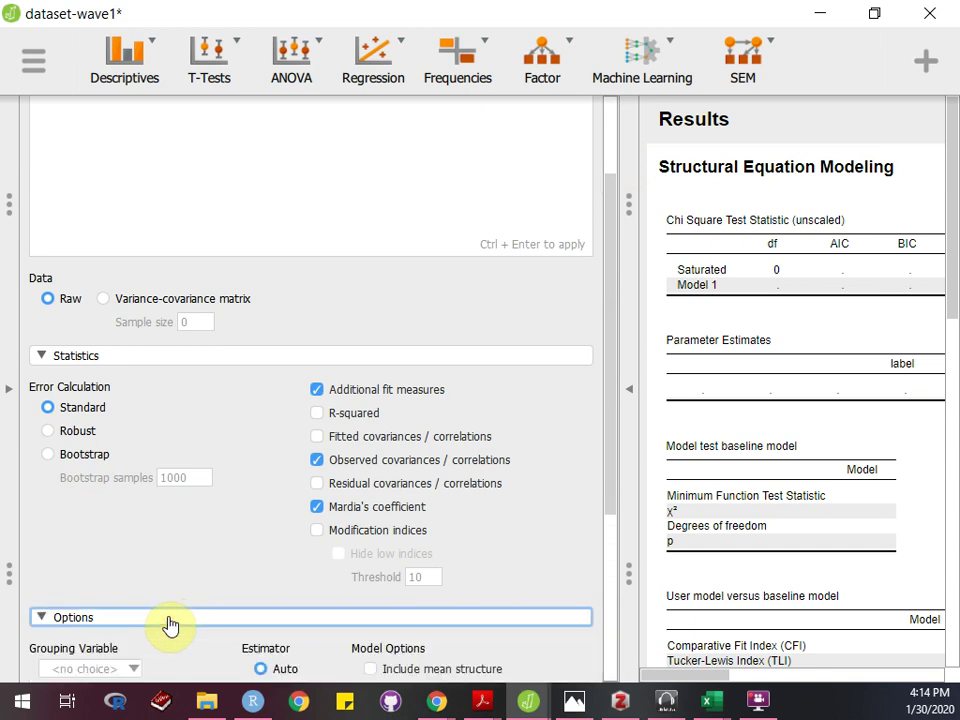
pyautogui.scroll(-3, 240, 341)
pyautogui.scroll(-3, 240, 341)
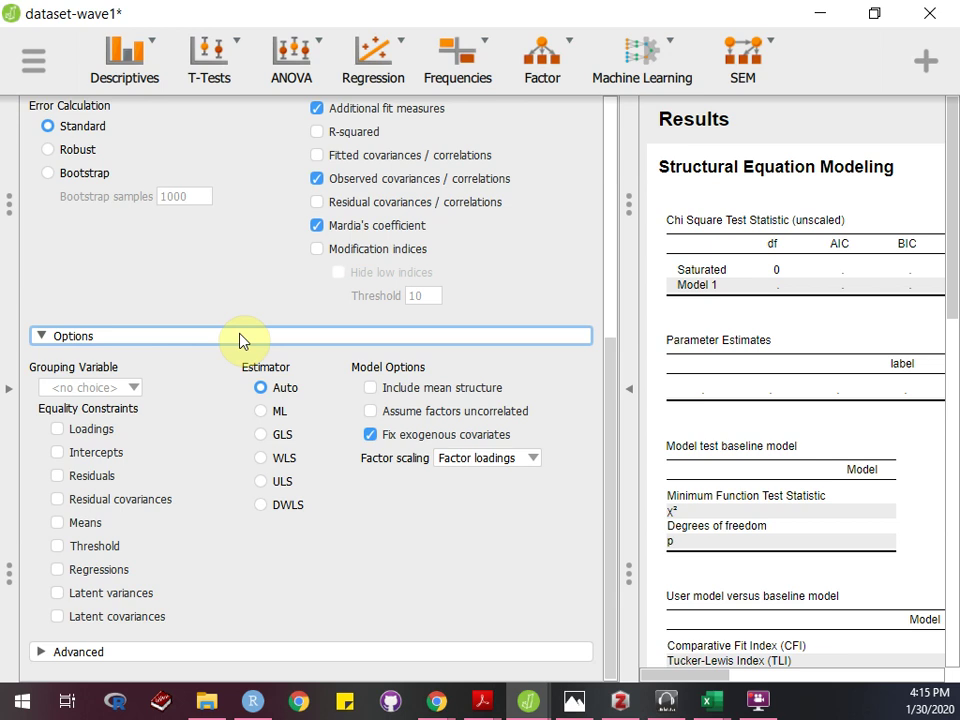
pyautogui.click(290, 508)
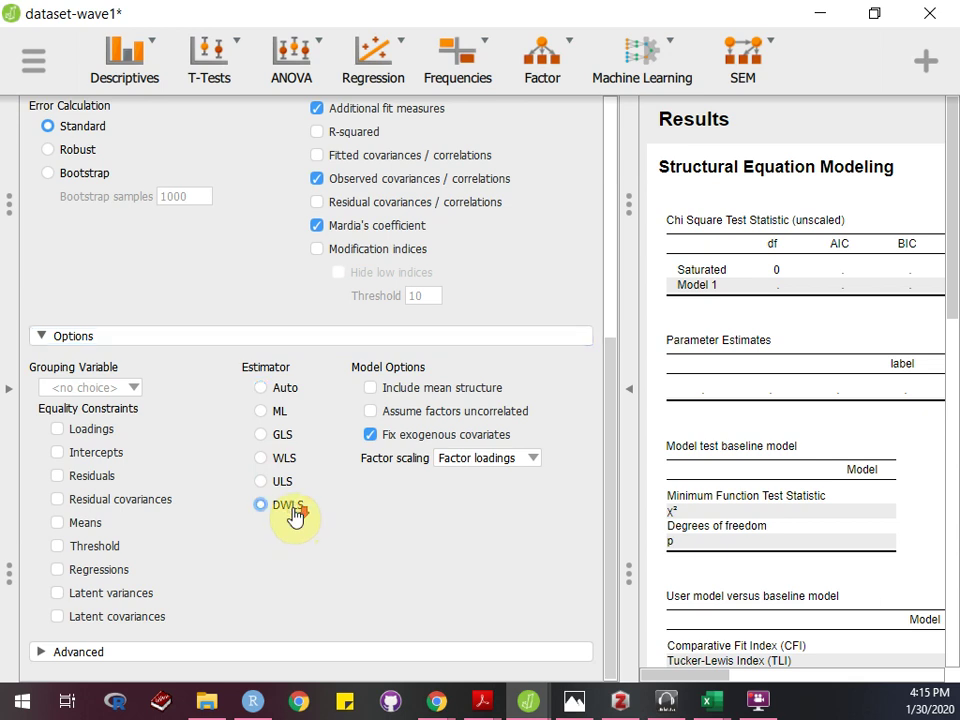
# - Enable the path diagram with standardized parameters for the model
pyautogui.click(242, 656)
pyautogui.scroll(-5, 283, 470)
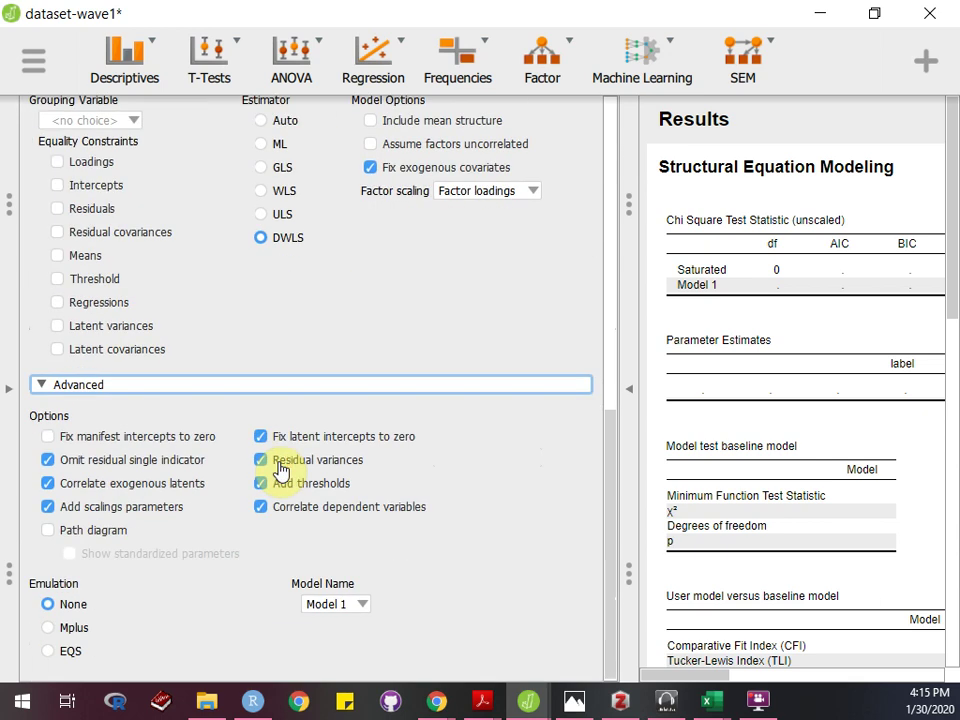
pyautogui.click(103, 533)
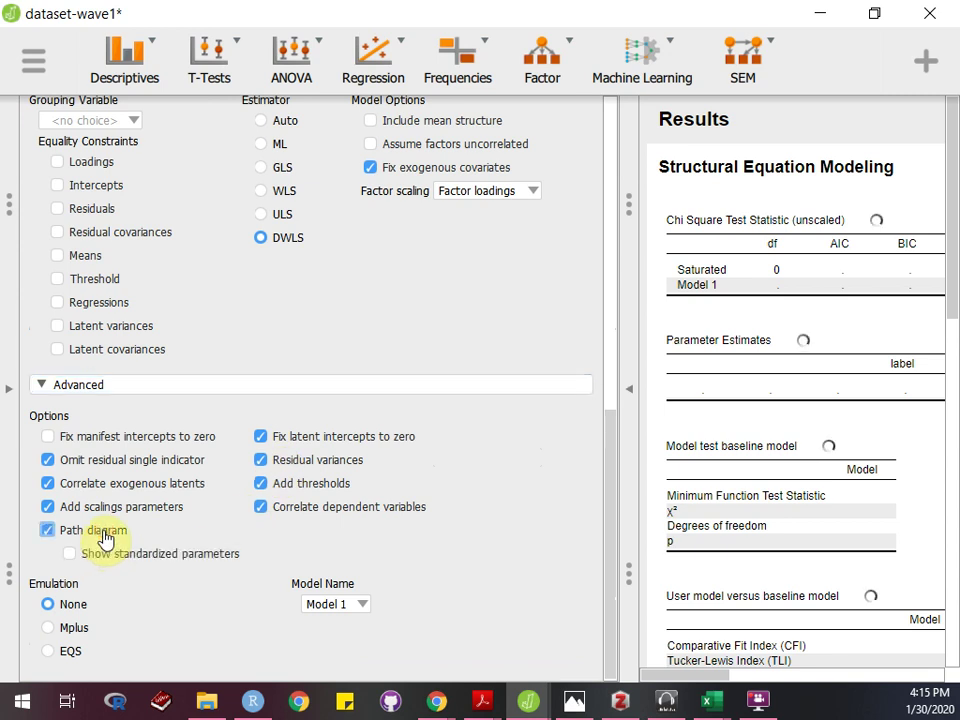
pyautogui.click(98, 563)
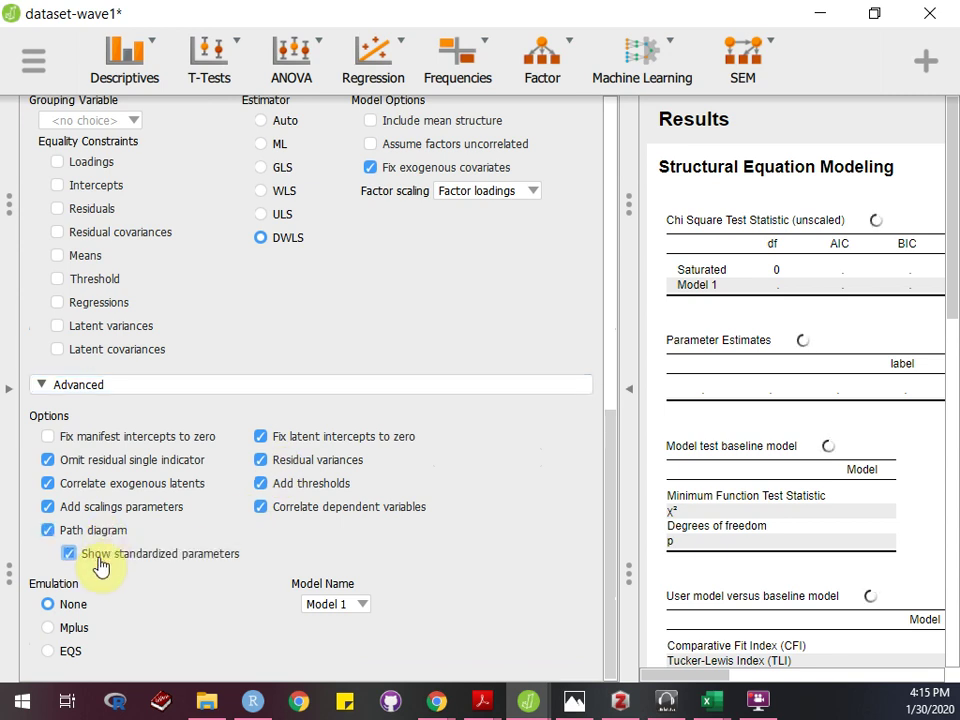
# - Apply the rwa model syntax and expand the results to full width to review the output from its beginning
pyautogui.scroll(10, 98, 565)
pyautogui.click(328, 300)
pyautogui.scroll(-10, 684, 329)
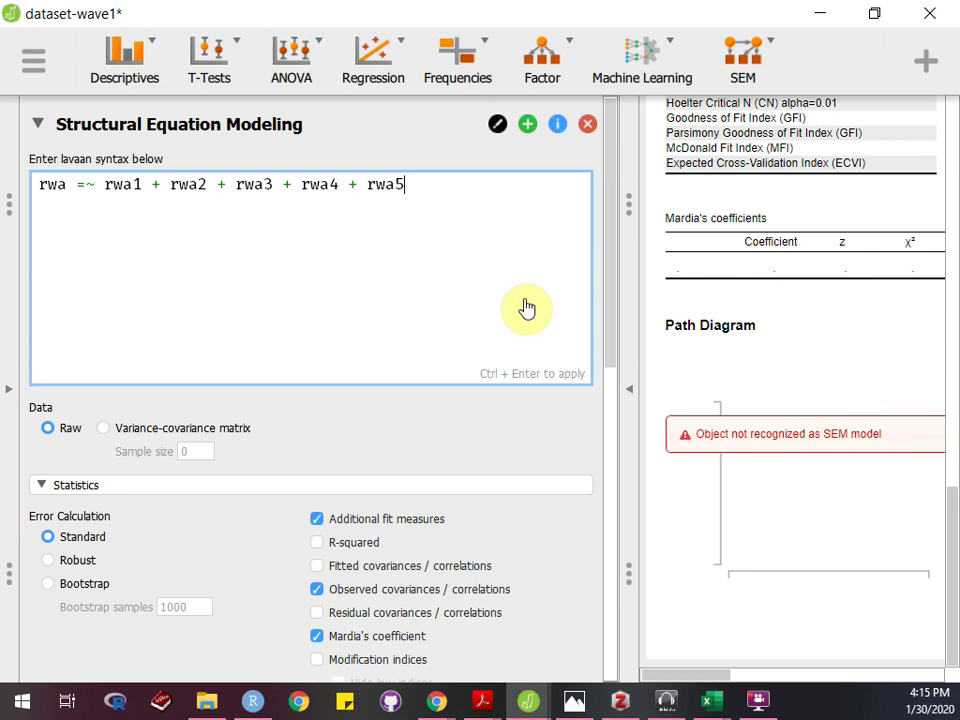
pyautogui.hotkey('ctrl', 'Return')
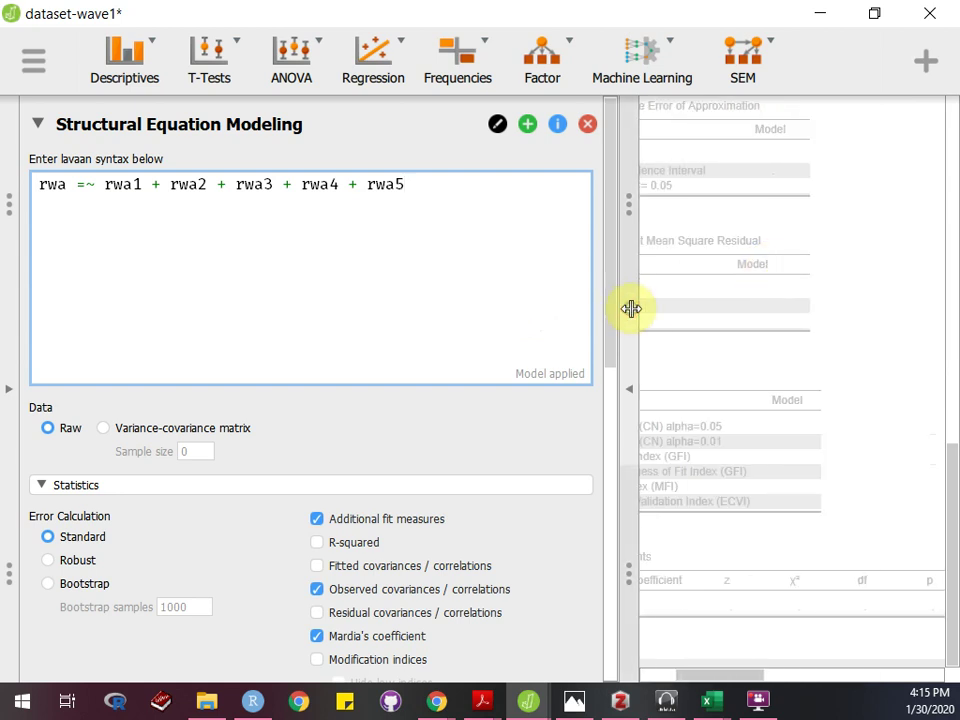
pyautogui.click(627, 379)
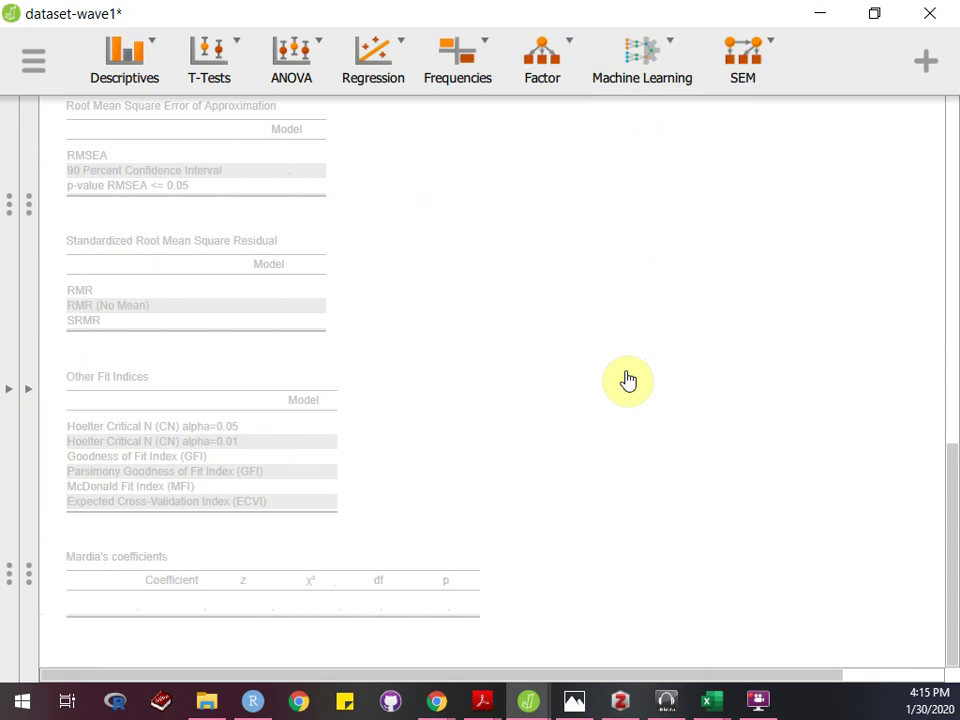
pyautogui.scroll(10, 627, 379)
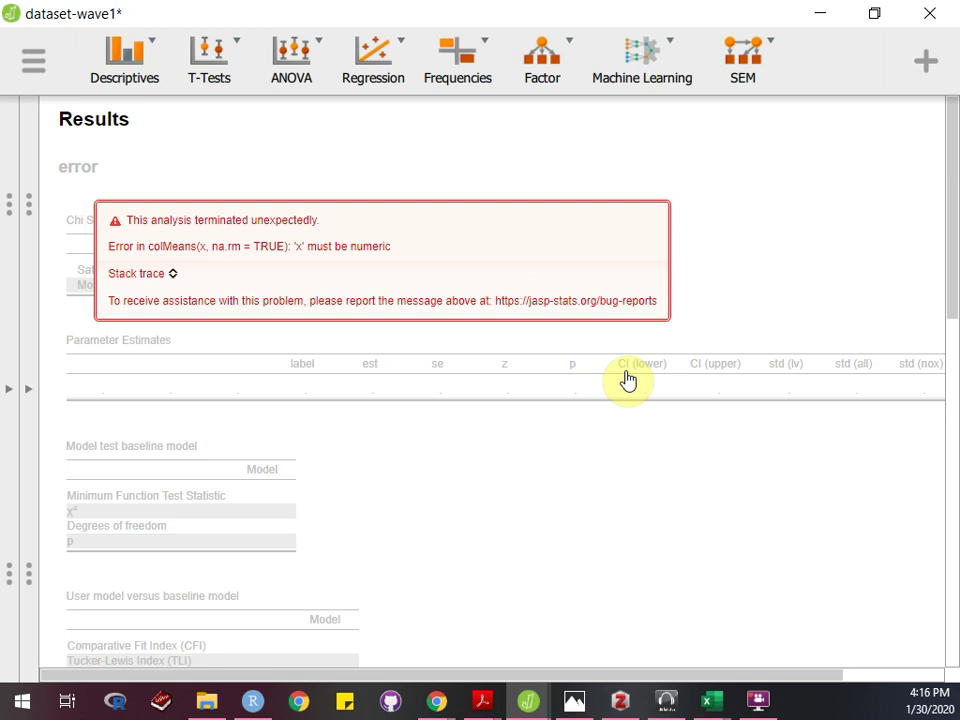
# - Return to the data table and inspect the rwa8 variable's value labels and measurement-level options
pyautogui.click(6, 391)
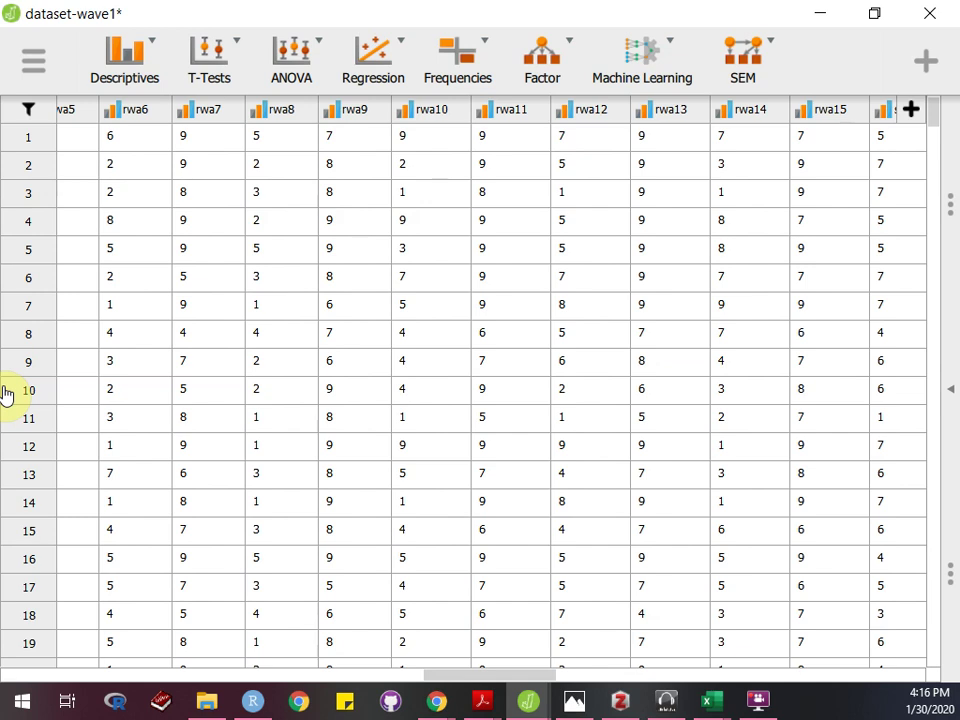
pyautogui.doubleClick(266, 110)
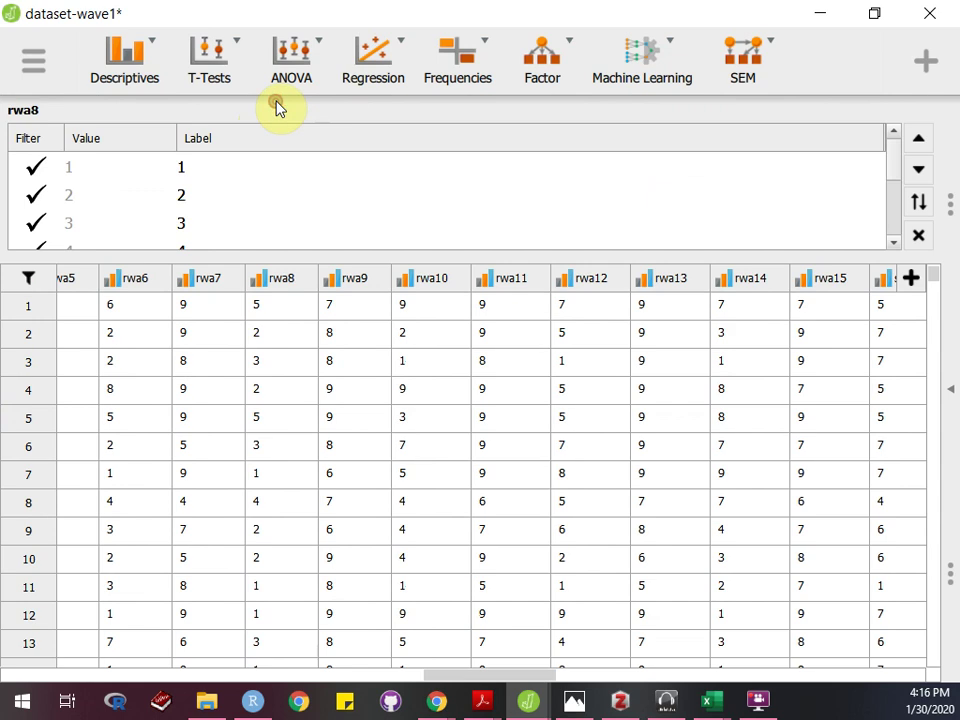
pyautogui.click(262, 280)
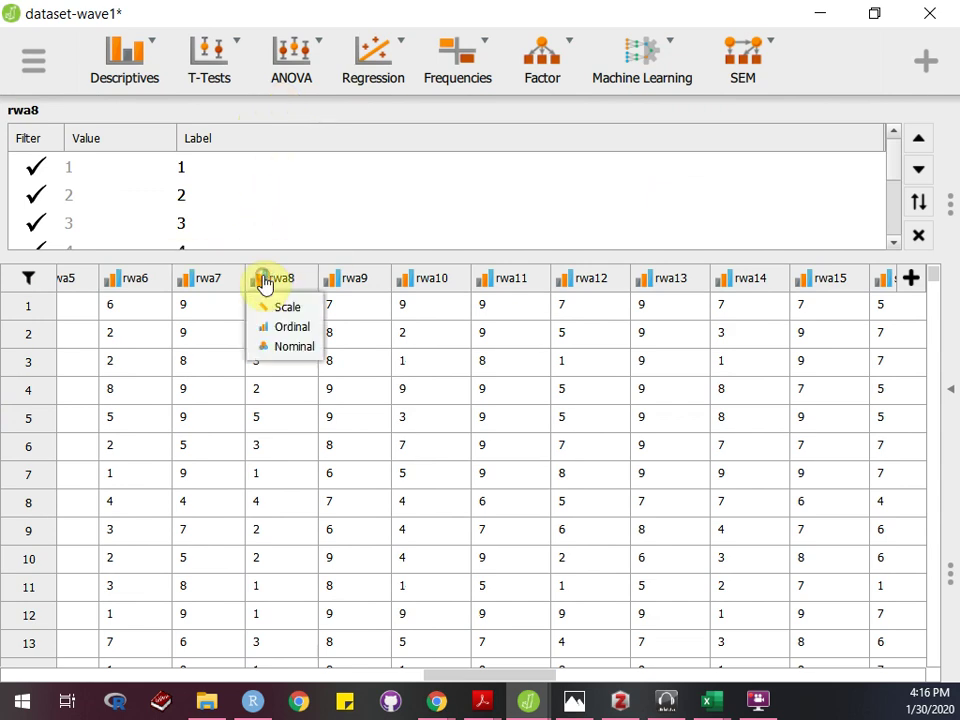
pyautogui.click(369, 284)
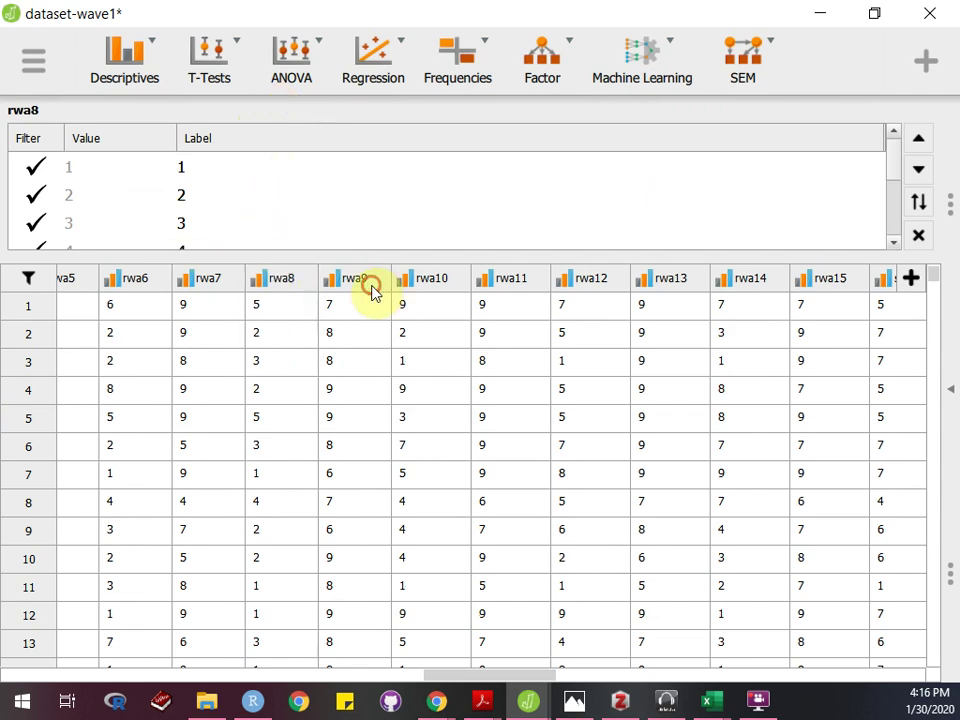
# - Inspect the value labels of rwa8 and rwa9 and the measurement-level options of rwa8, rwa9 and rwa10
pyautogui.doubleClick(277, 286)
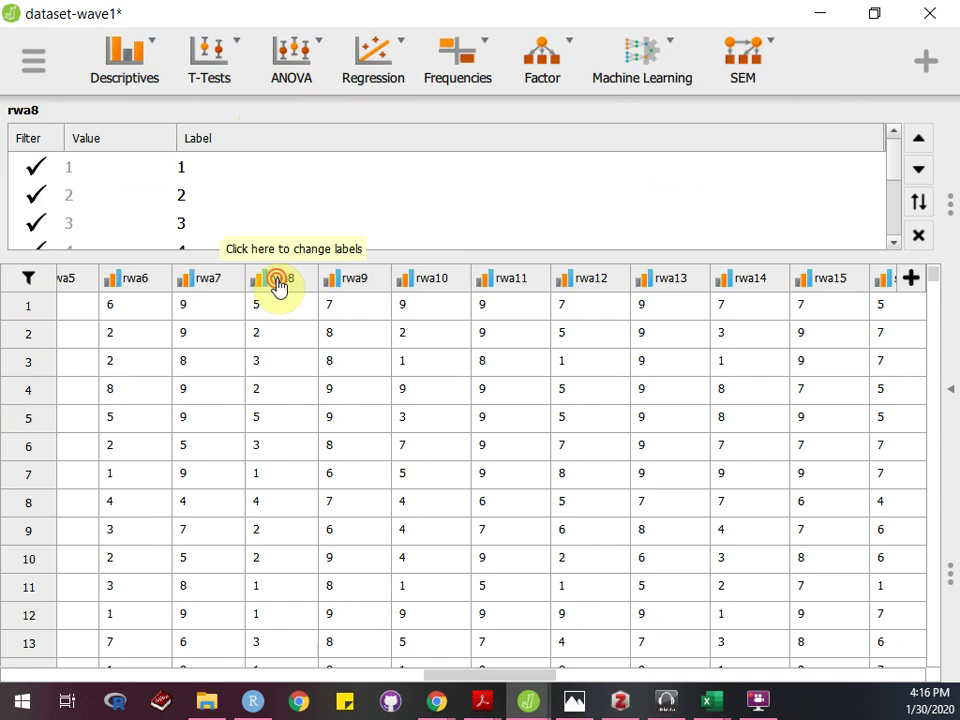
pyautogui.doubleClick(277, 118)
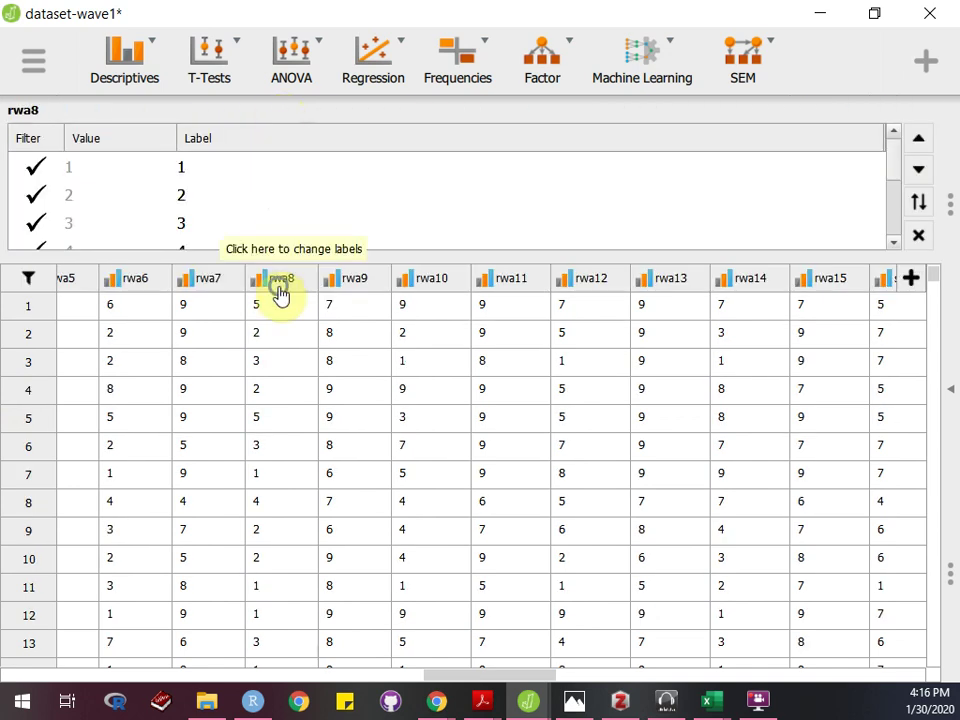
pyautogui.click(403, 292)
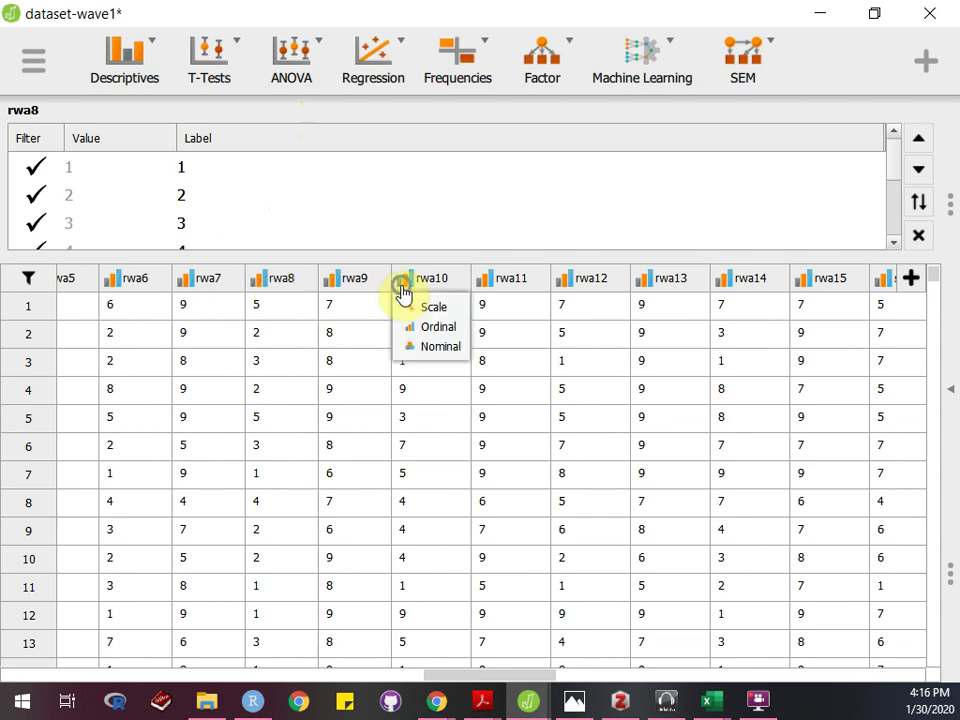
pyautogui.click(345, 280)
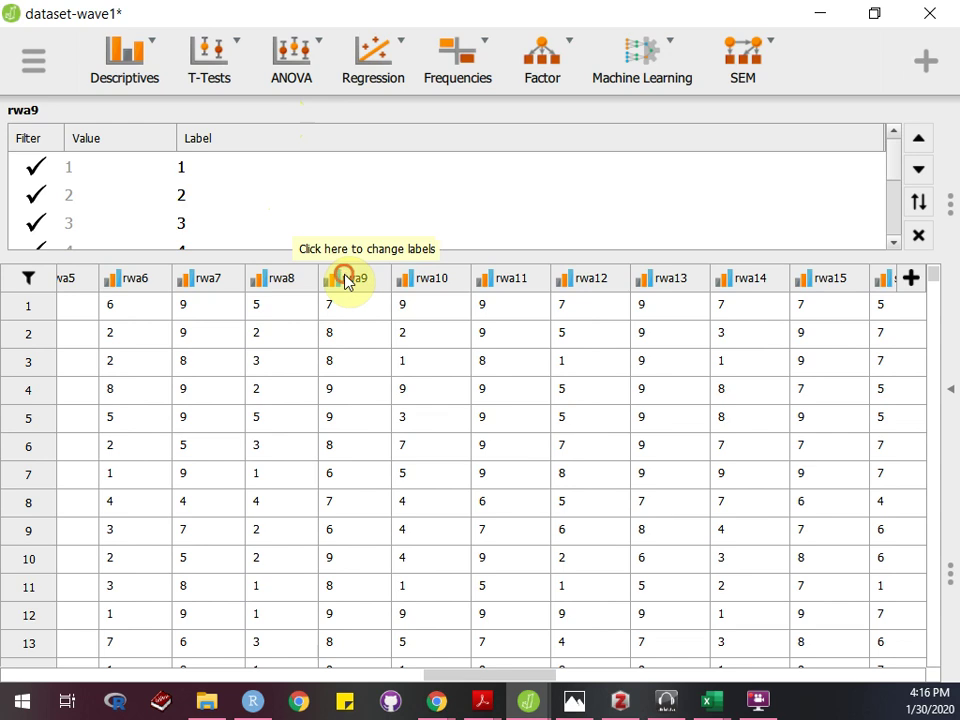
pyautogui.click(344, 279)
pyautogui.click(344, 110)
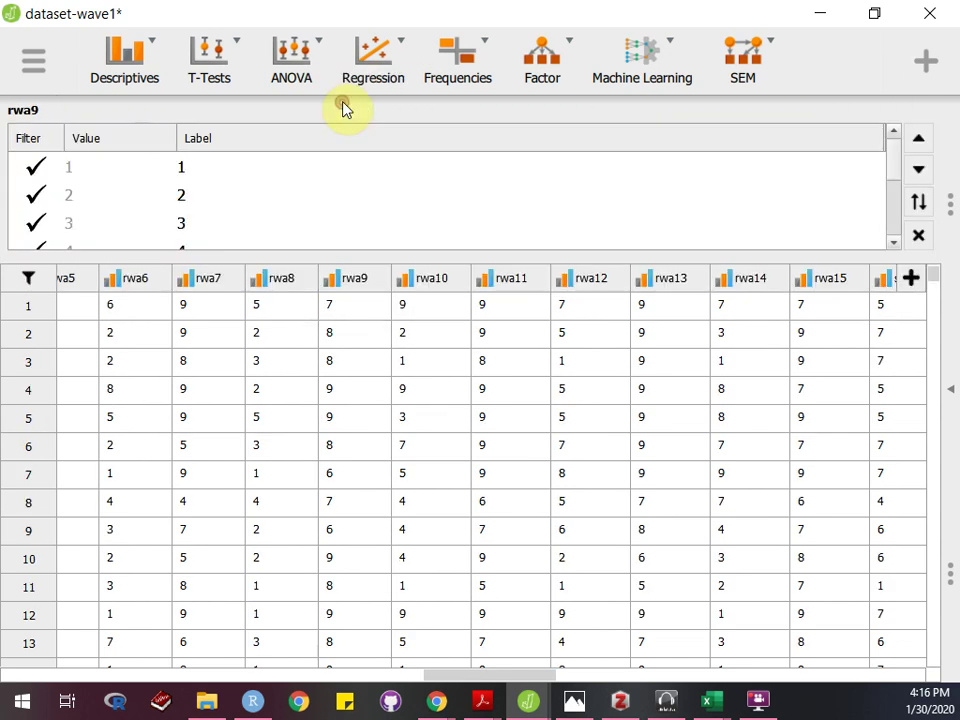
pyautogui.click(345, 285)
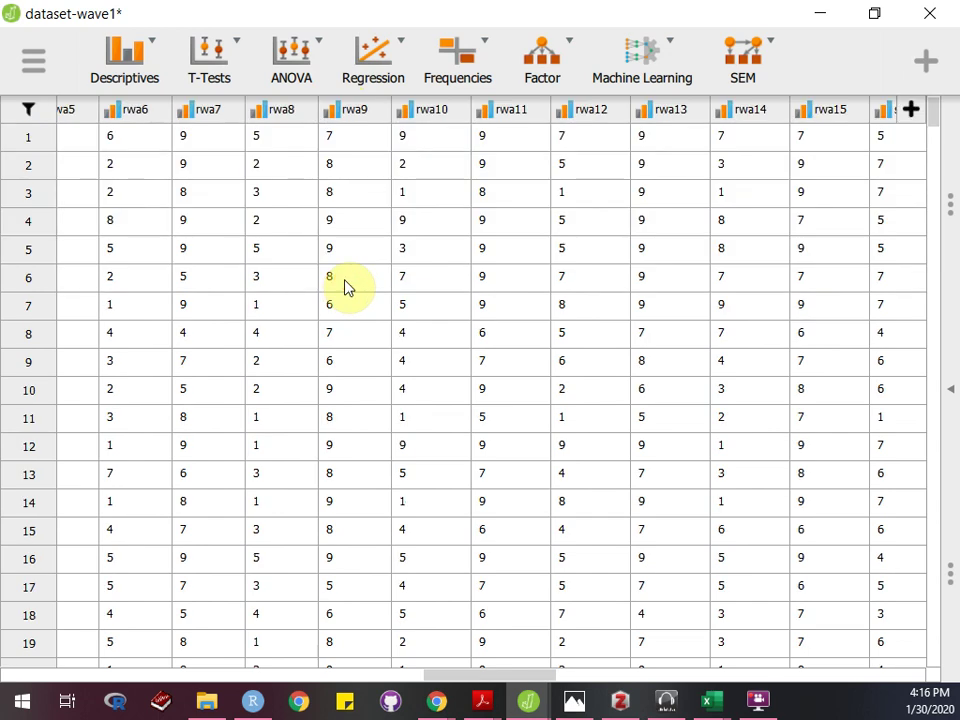
pyautogui.click(343, 115)
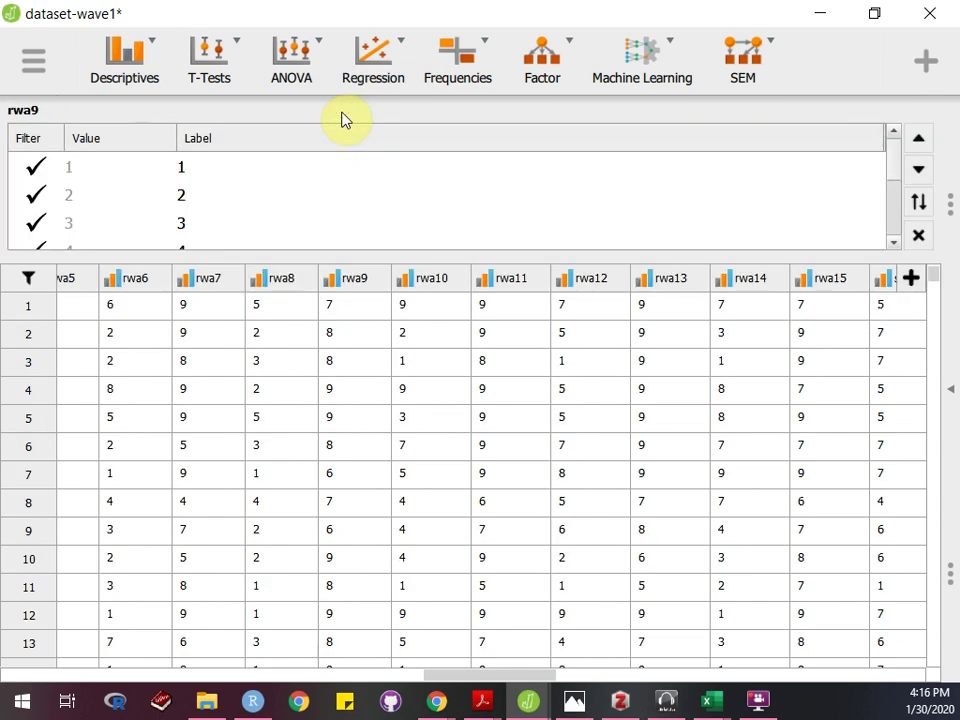
pyautogui.click(345, 290)
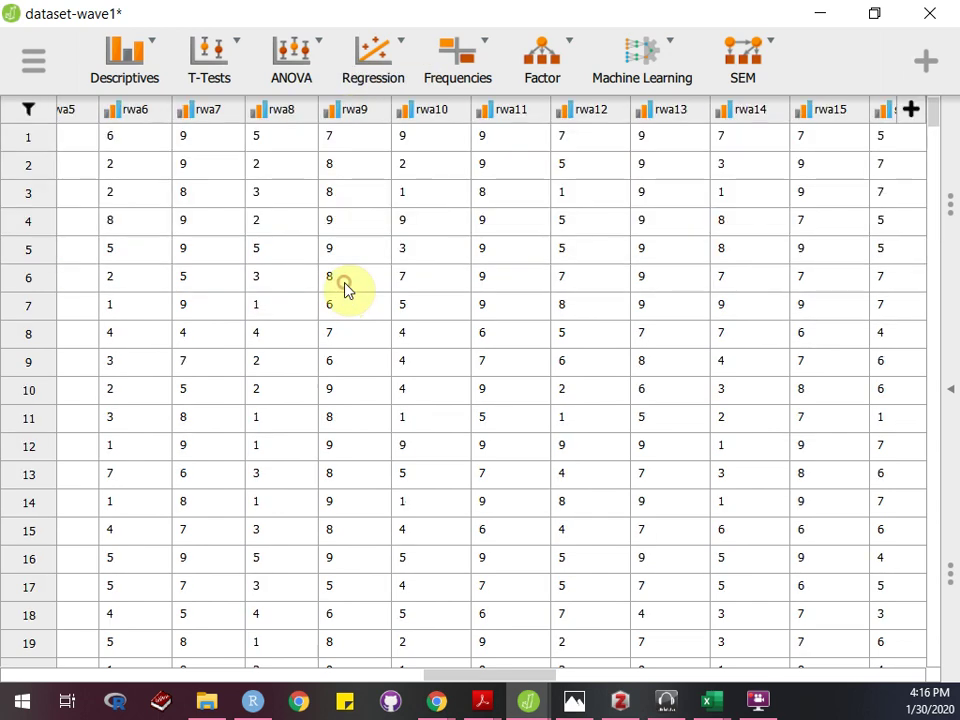
pyautogui.click(365, 117)
pyautogui.click(365, 118)
pyautogui.click(361, 292)
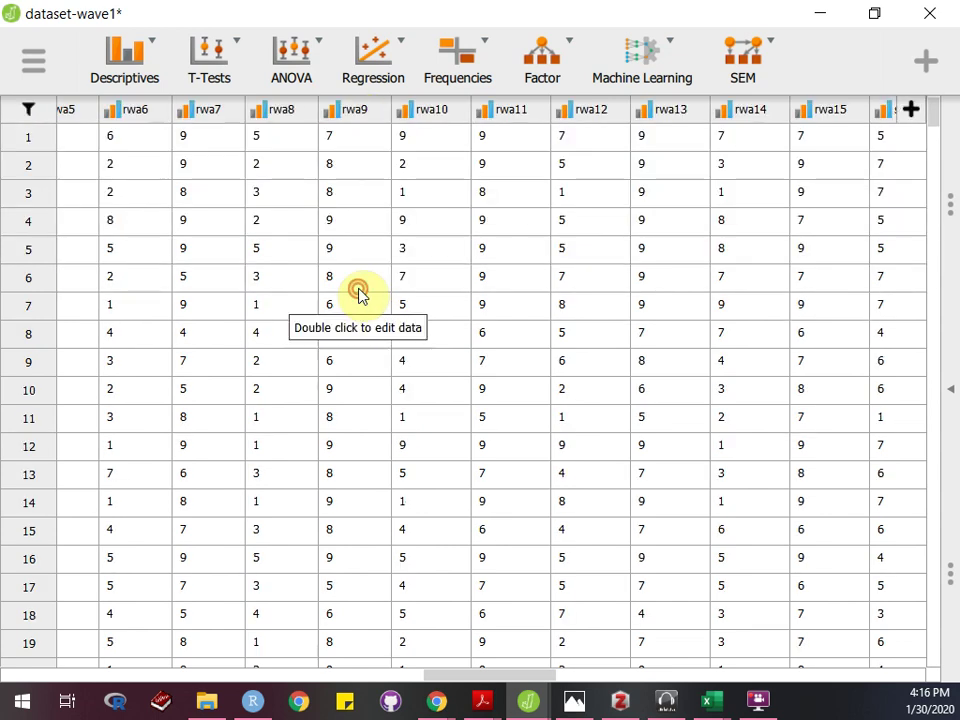
pyautogui.click(333, 111)
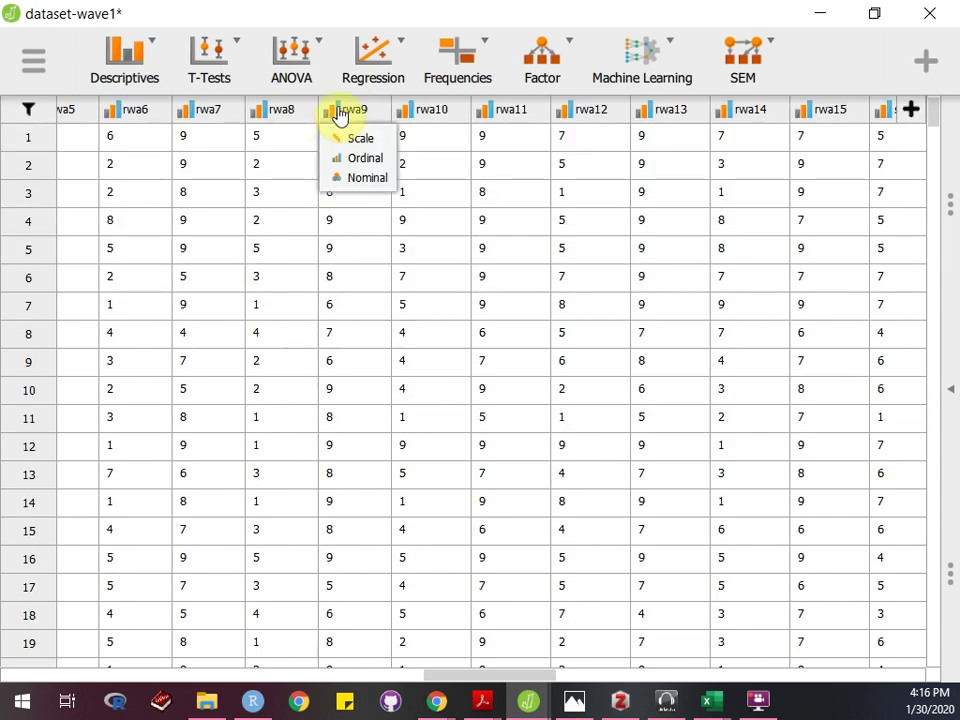
pyautogui.click(258, 114)
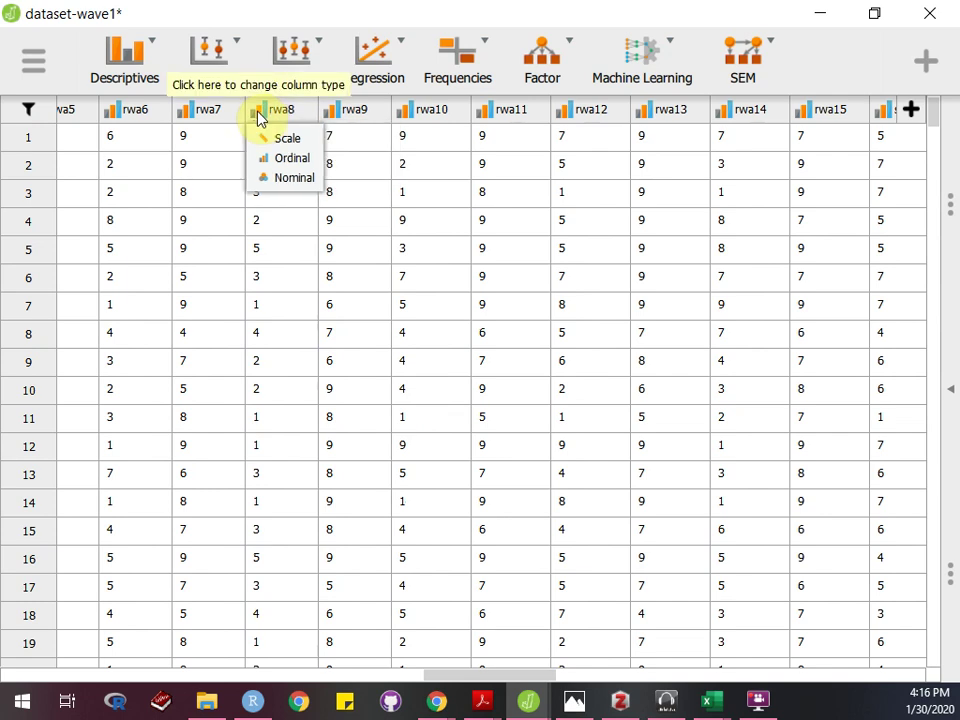
# - Change the measurement level of variables rwa1 through rwa5 to Scale
pyautogui.hscroll(-5, 258, 116)
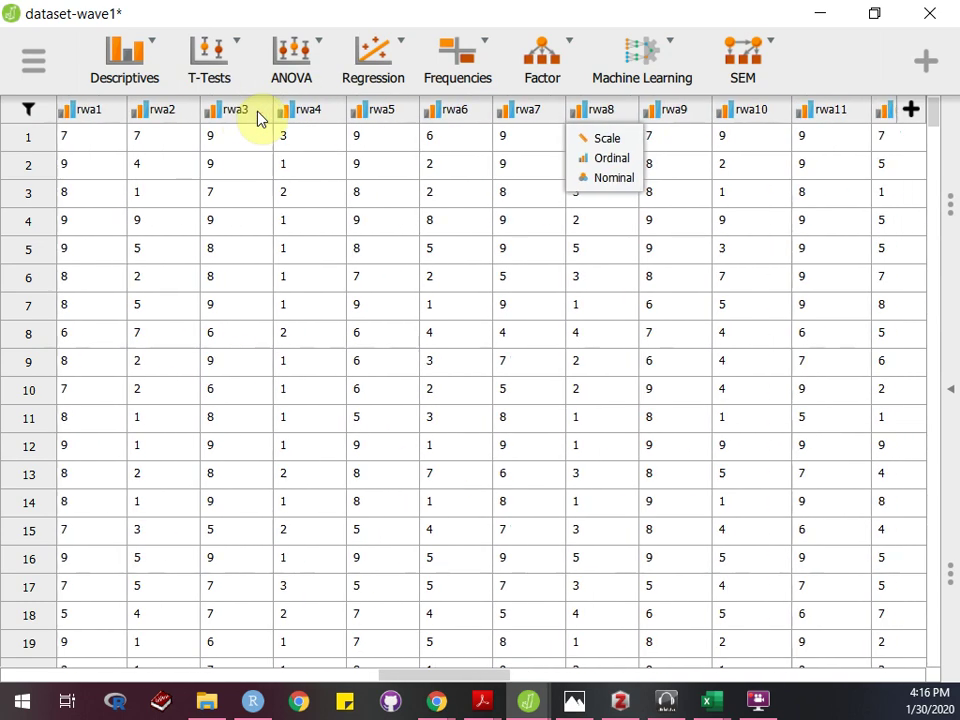
pyautogui.hscroll(10, 258, 116)
pyautogui.hscroll(-5, 258, 116)
pyautogui.moveTo(500, 671); pyautogui.dragTo(465, 677)
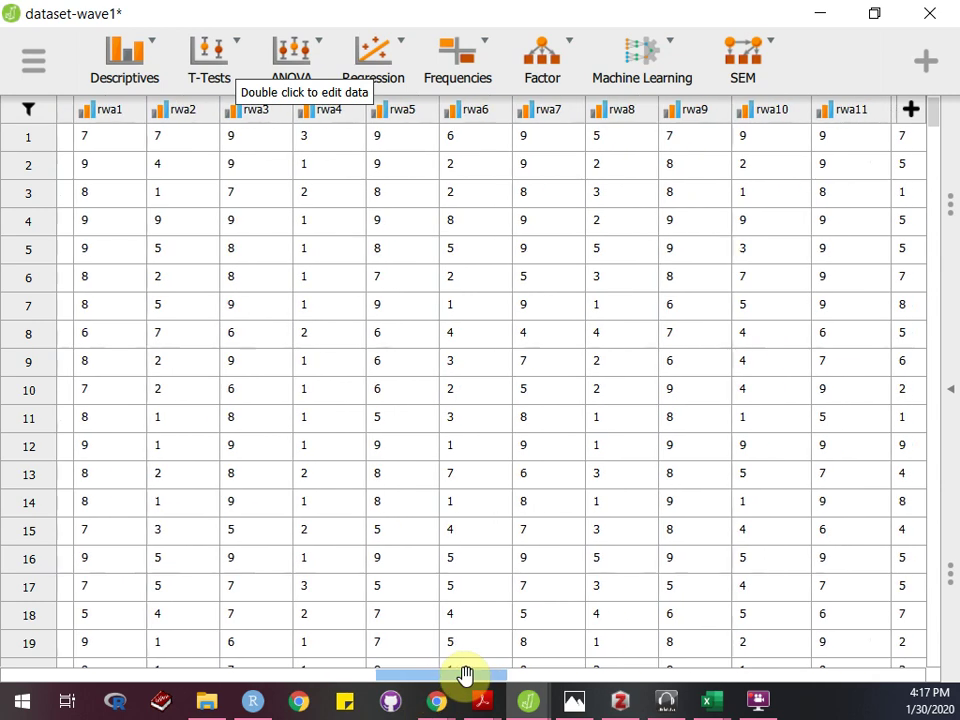
pyautogui.click(89, 120)
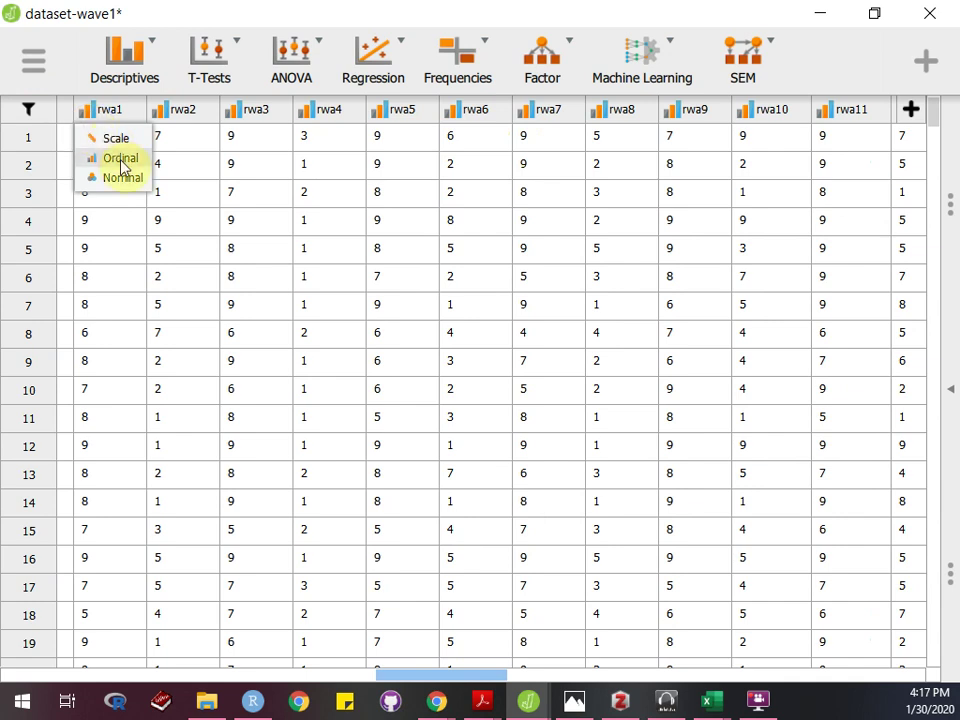
pyautogui.click(125, 145)
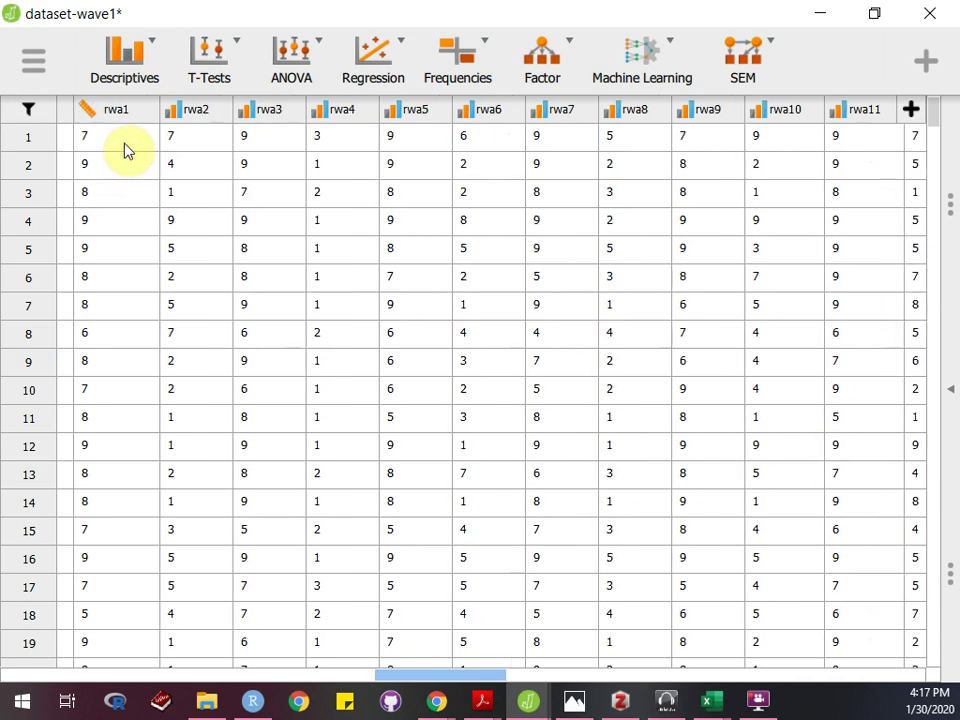
pyautogui.click(178, 120)
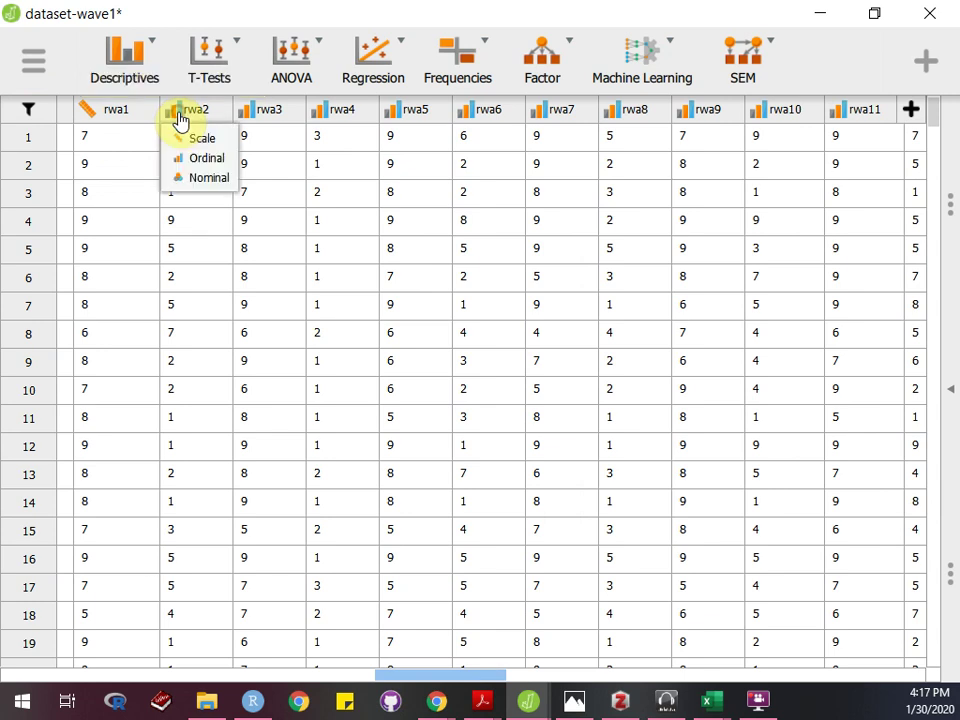
pyautogui.click(192, 138)
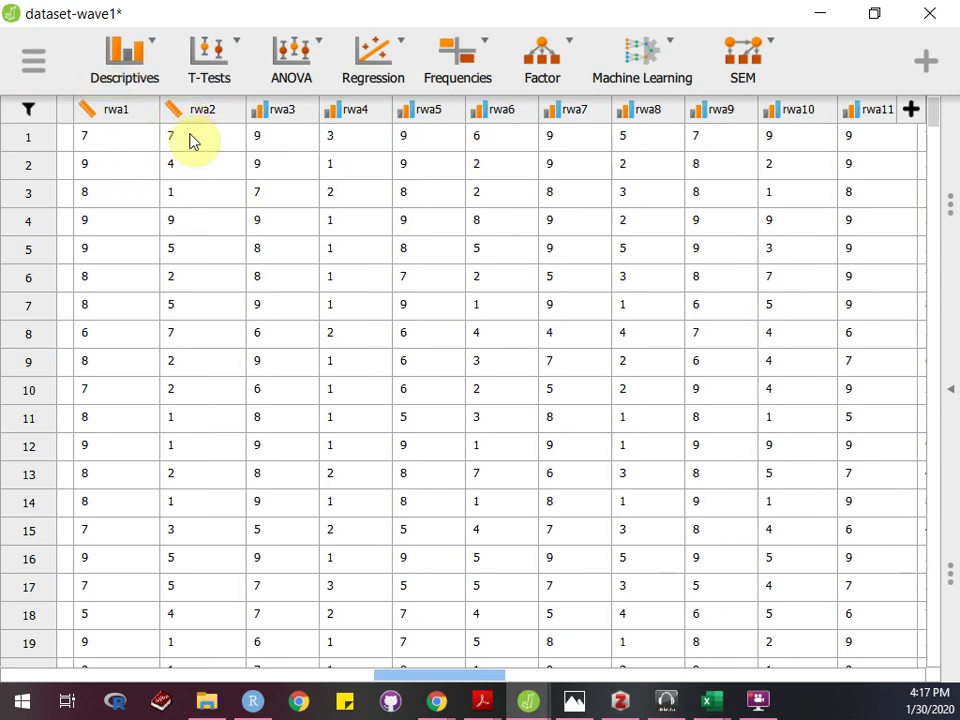
pyautogui.click(257, 116)
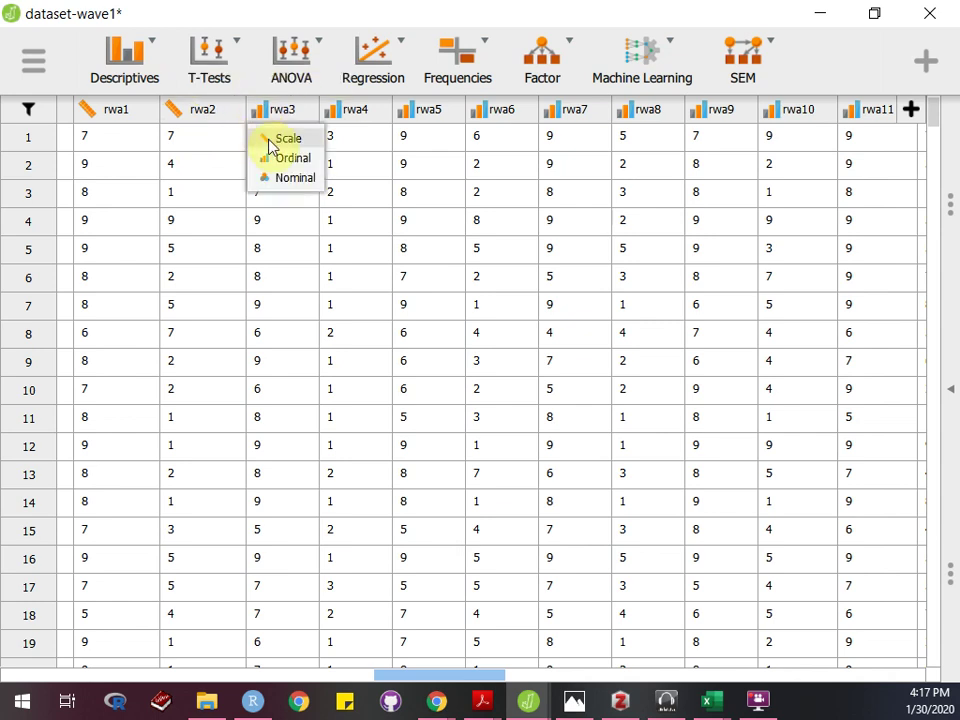
pyautogui.click(268, 140)
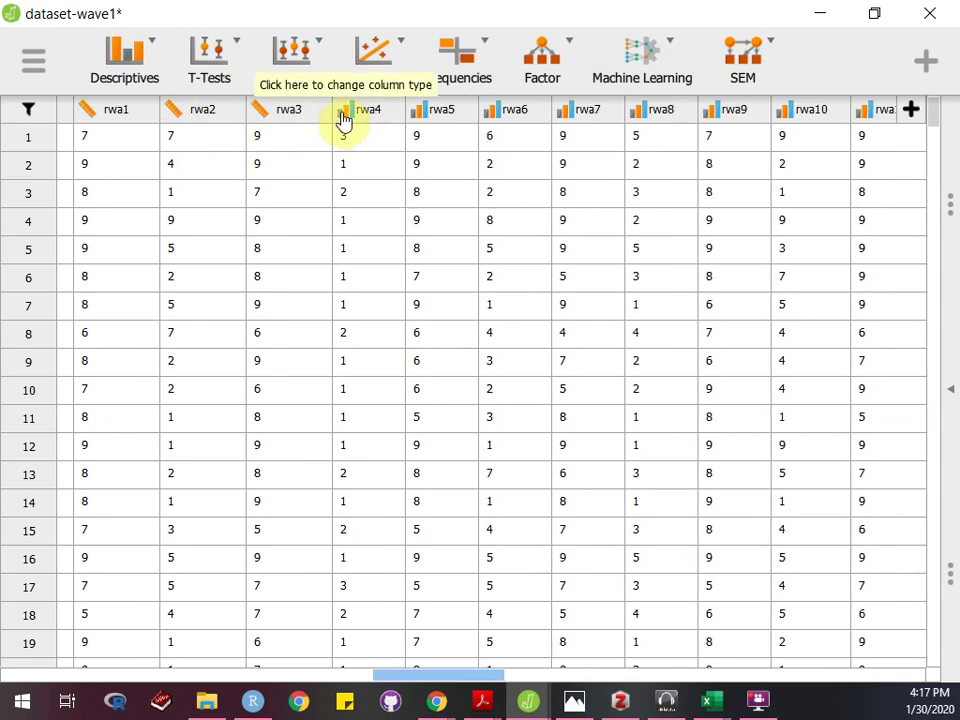
pyautogui.click(341, 114)
pyautogui.click(352, 143)
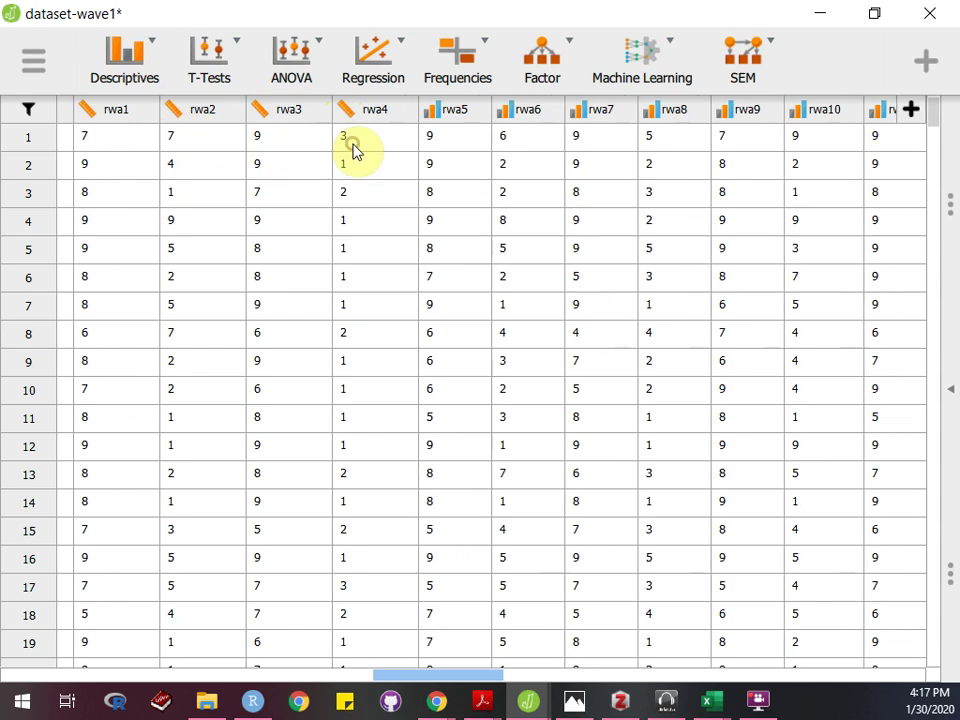
pyautogui.click(431, 116)
pyautogui.click(458, 139)
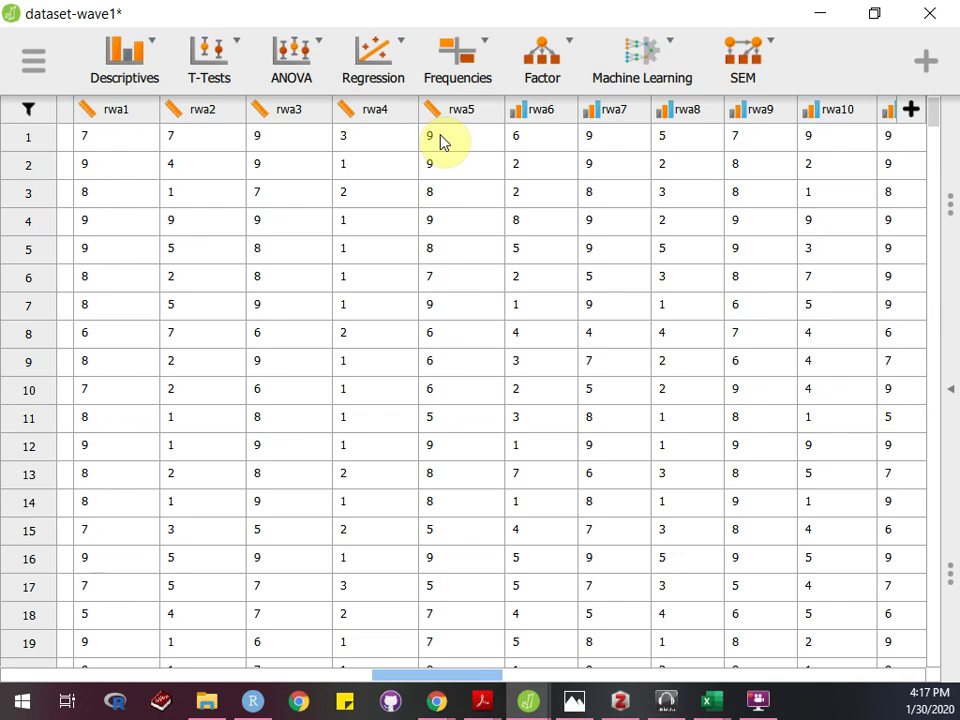
# - Minimize the dataset-wave1 window and close the contoh-cfa workspace, saving its changes
pyautogui.click(824, 16)
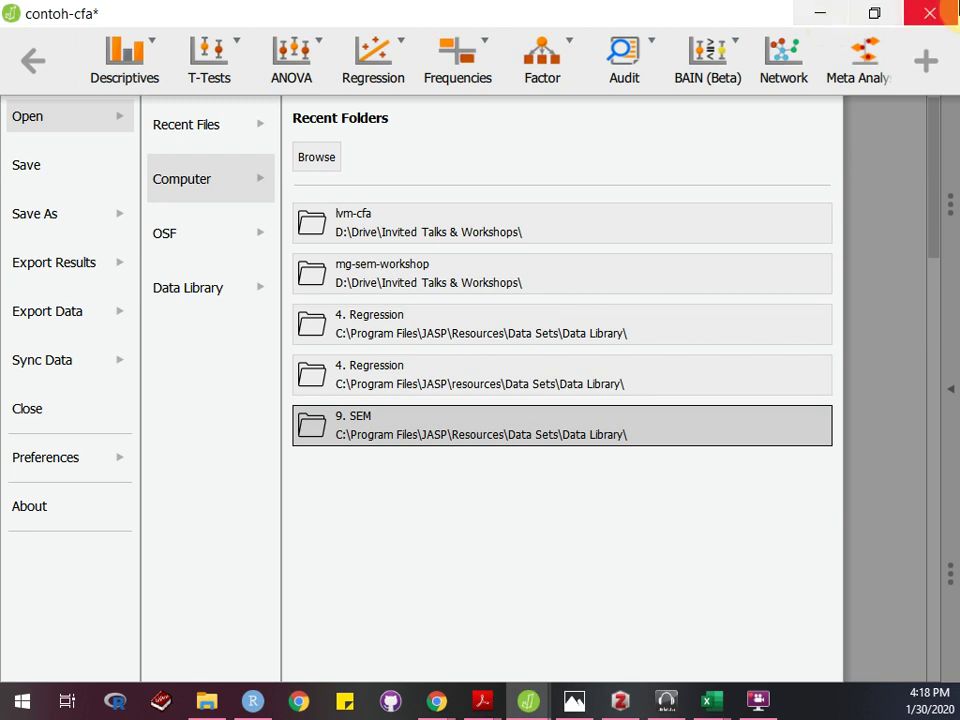
pyautogui.click(934, 24)
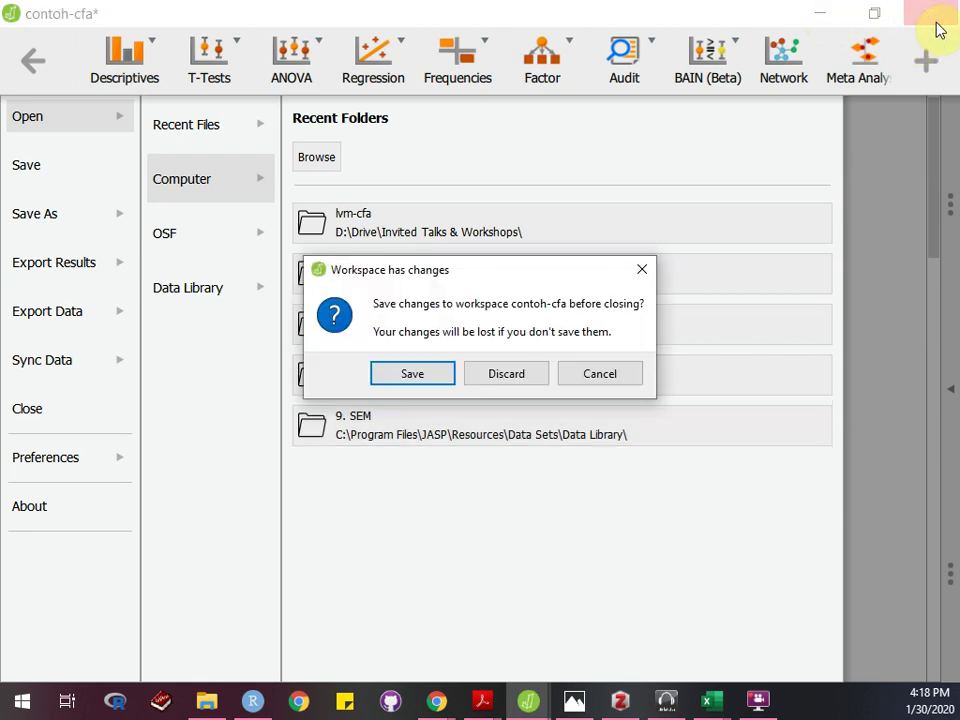
pyautogui.press('Return')
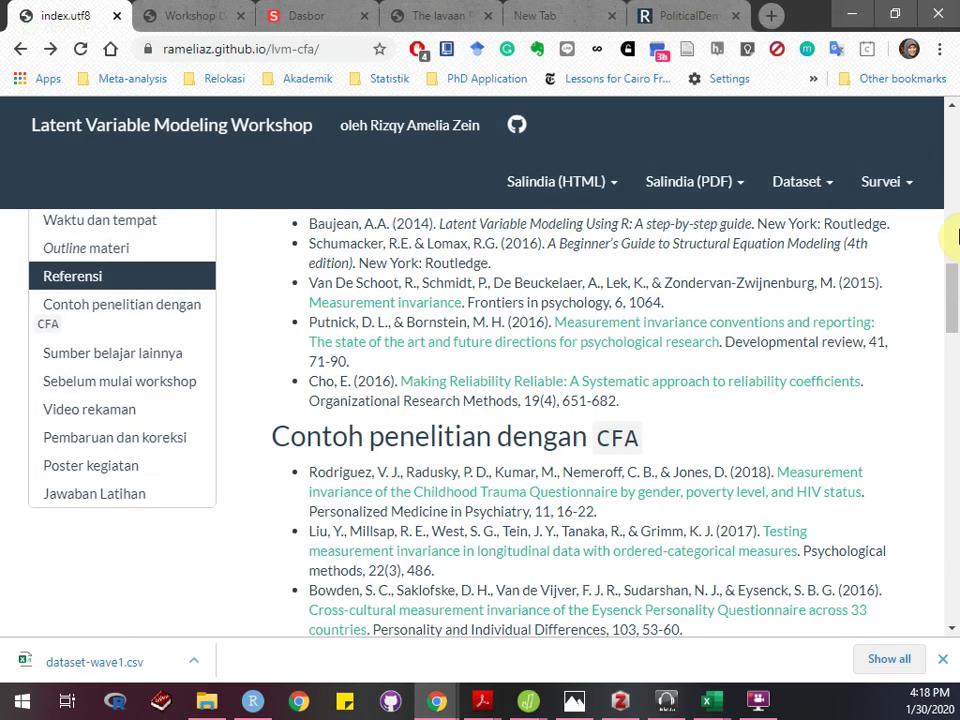
# - Close the dataset-wave1 workspace and discard its unsaved changes
pyautogui.click(528, 702)
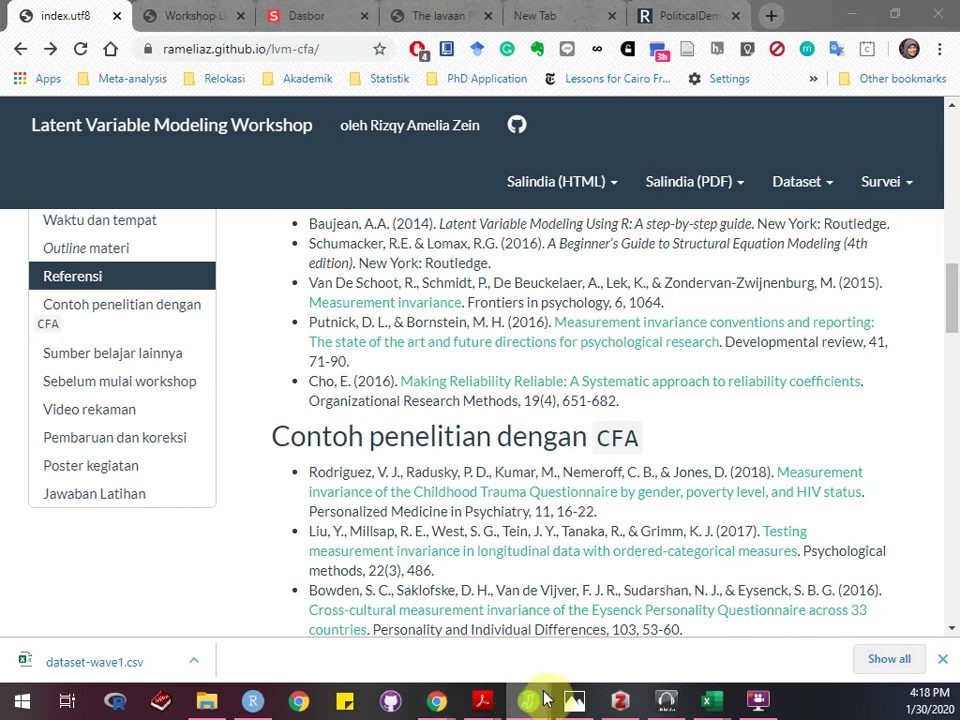
pyautogui.rightClick(522, 701)
pyautogui.click(520, 700)
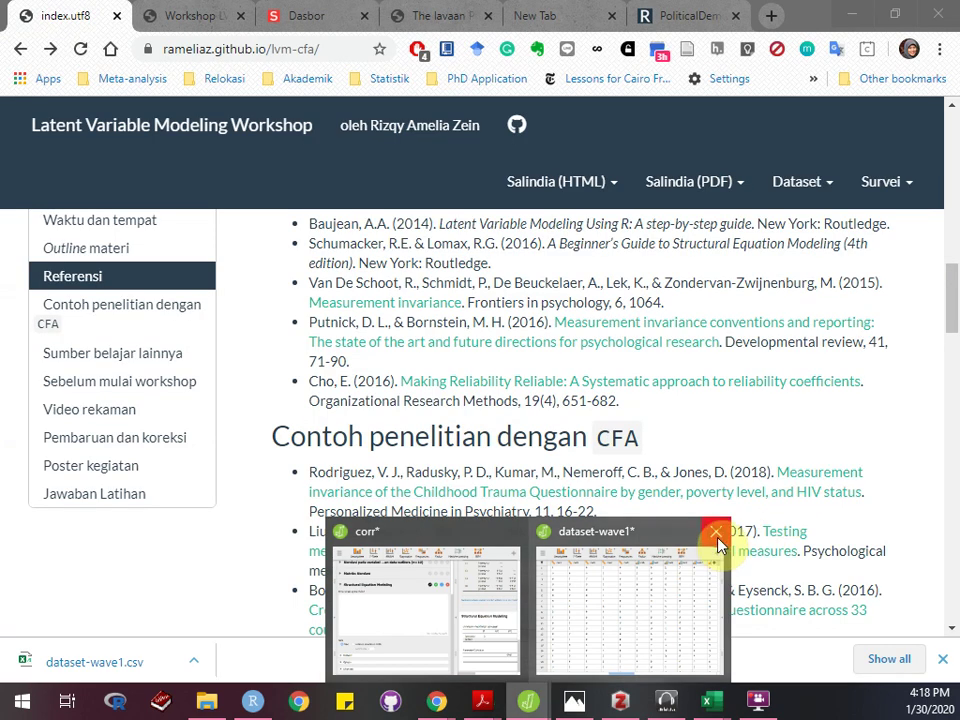
pyautogui.click(717, 536)
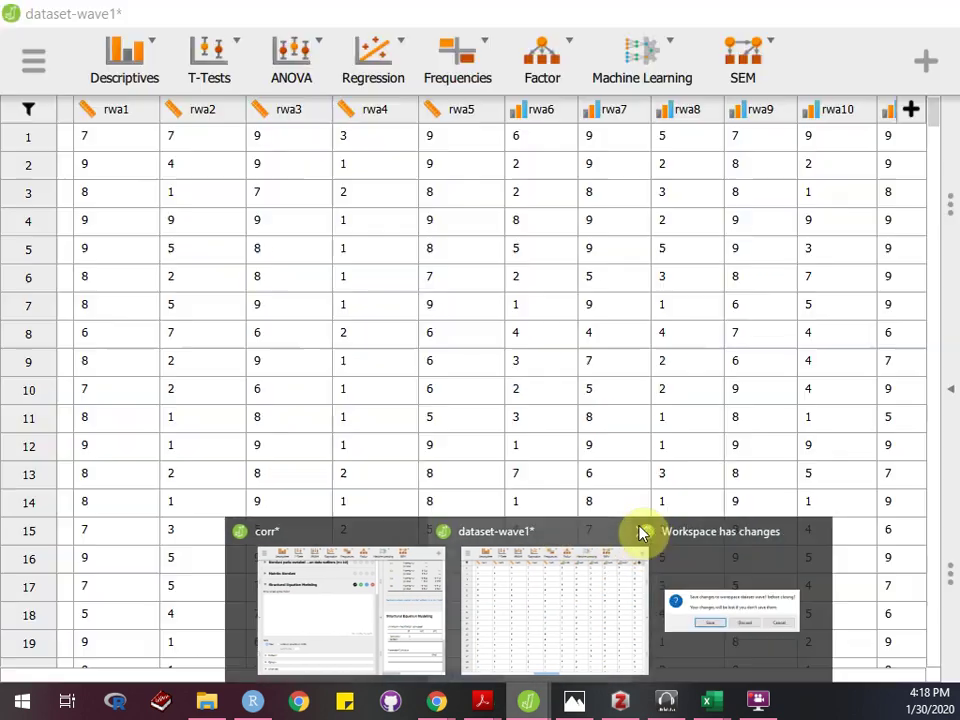
pyautogui.click(752, 625)
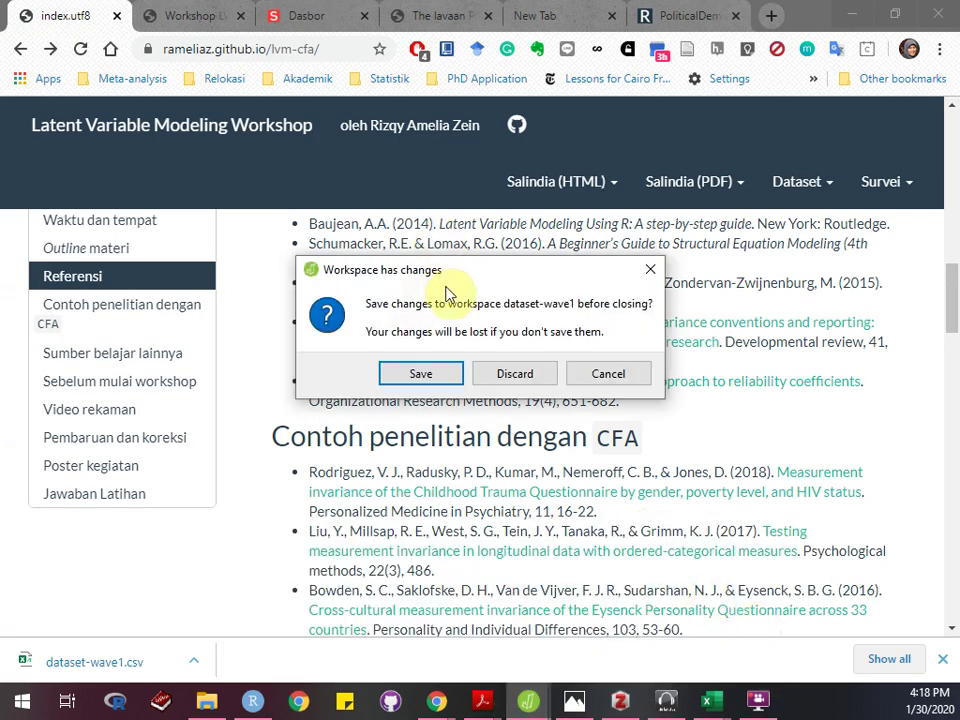
pyautogui.click(493, 374)
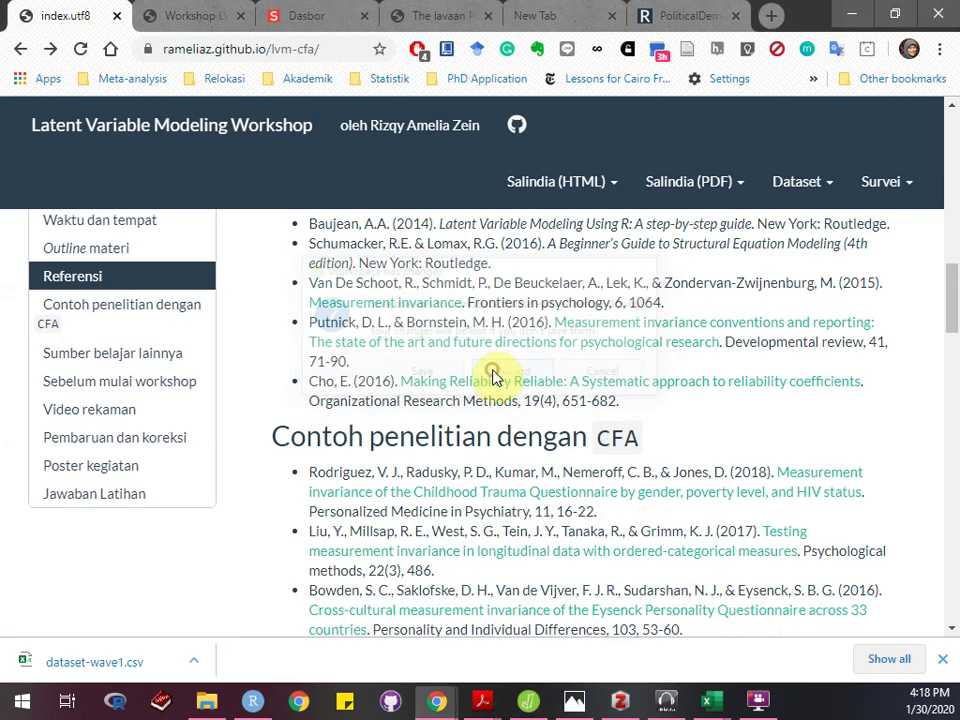
# - Close the remaining corr workspace and discard its unsaved changes
pyautogui.rightClick(528, 700)
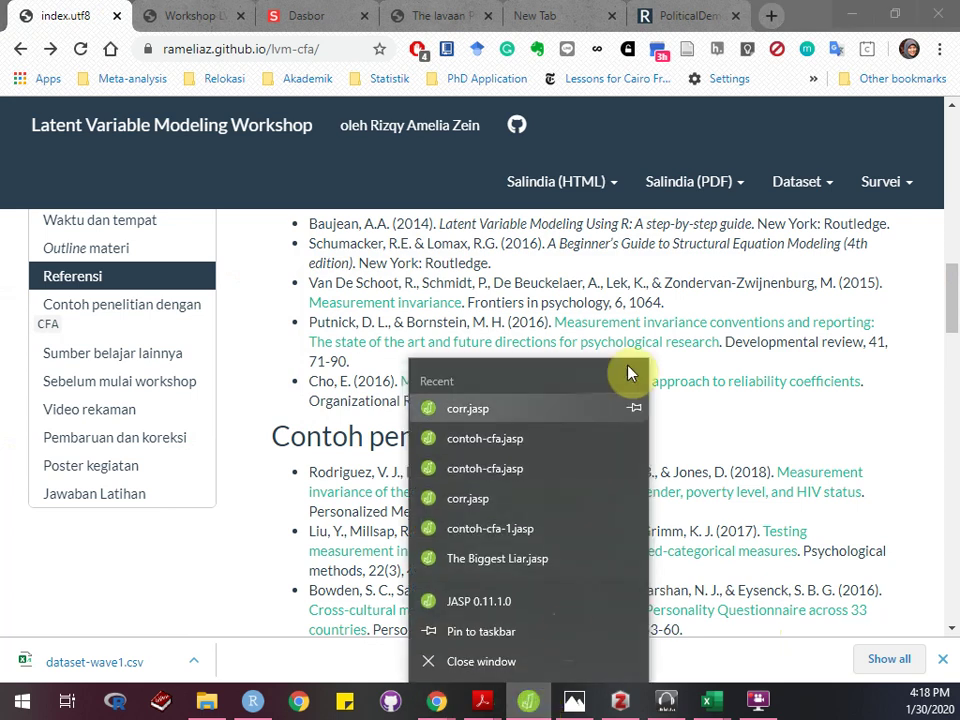
pyautogui.click(557, 668)
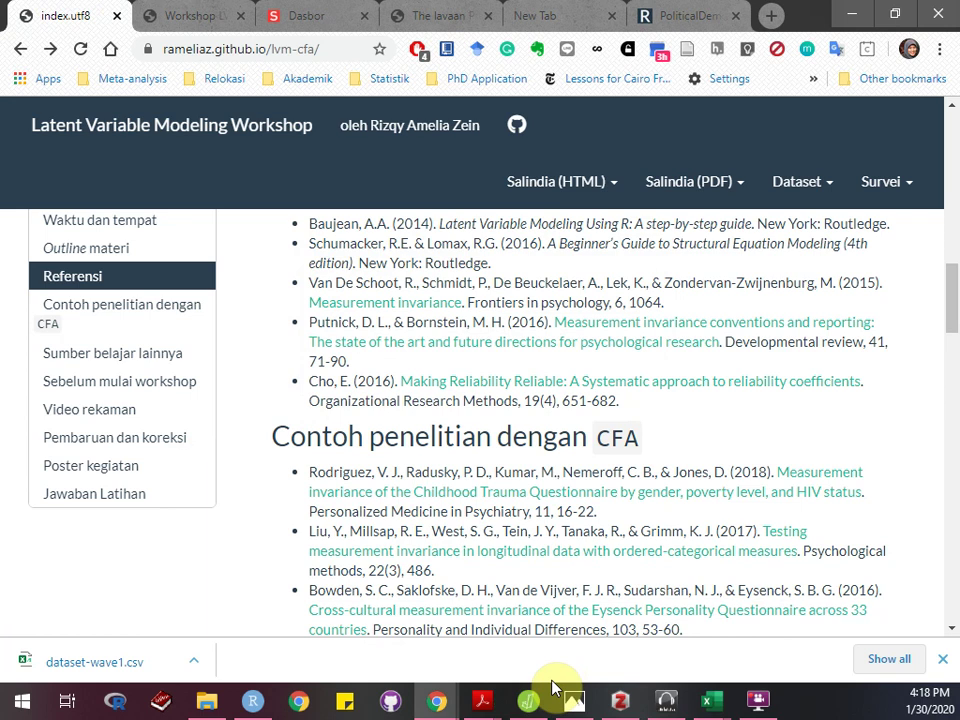
pyautogui.rightClick(545, 692)
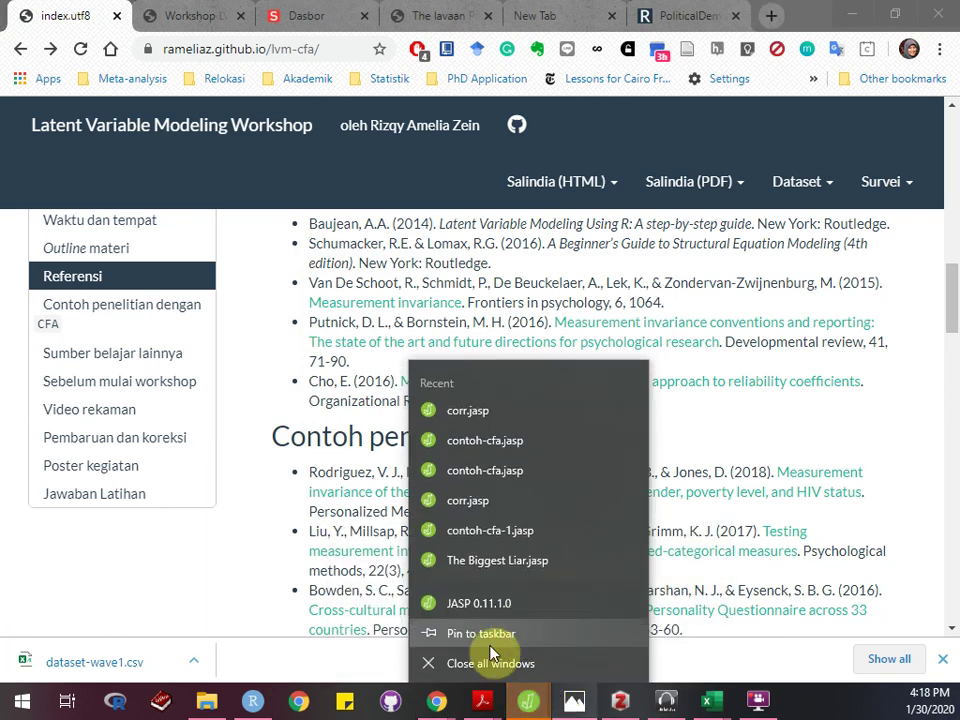
pyautogui.click(536, 692)
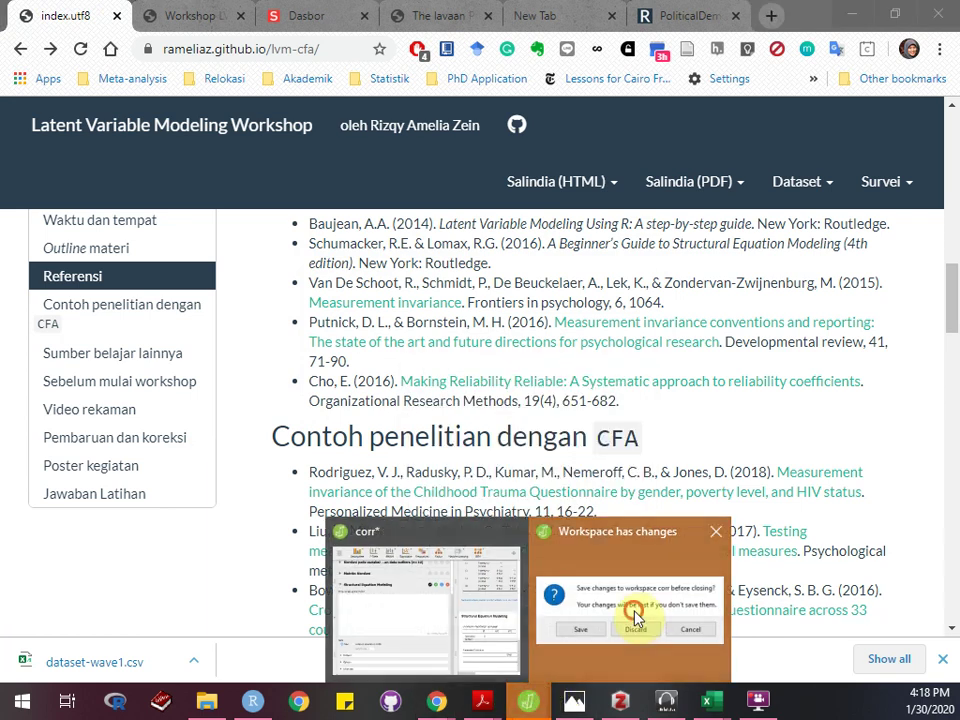
pyautogui.click(636, 615)
pyautogui.click(514, 377)
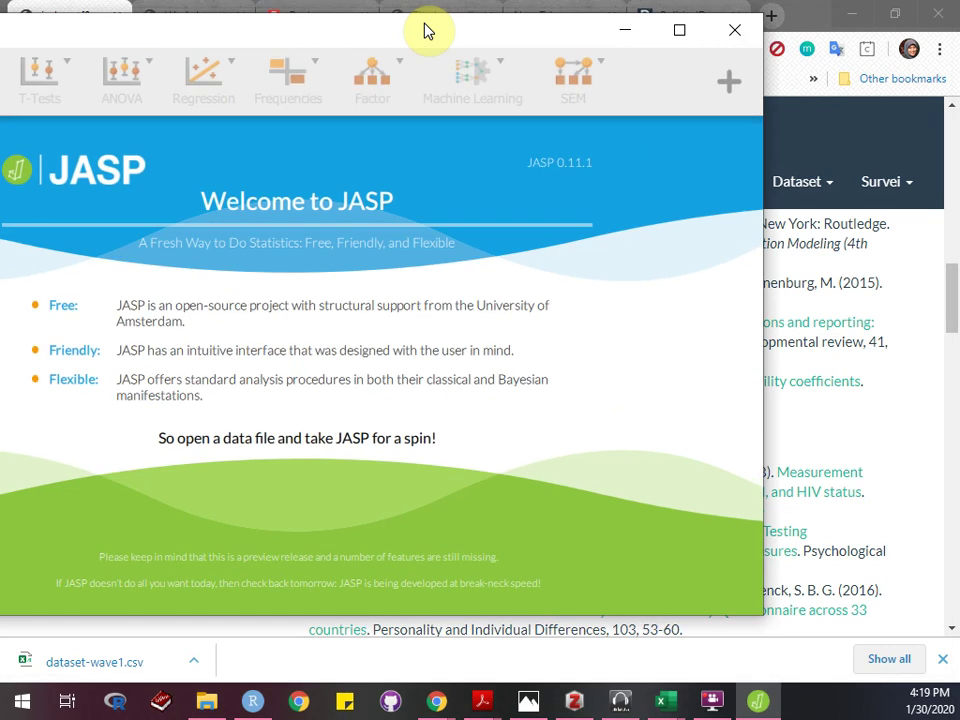
# - Move the JASP welcome window fully into view and maximize it
pyautogui.moveTo(426, 30); pyautogui.dragTo(712, 40)
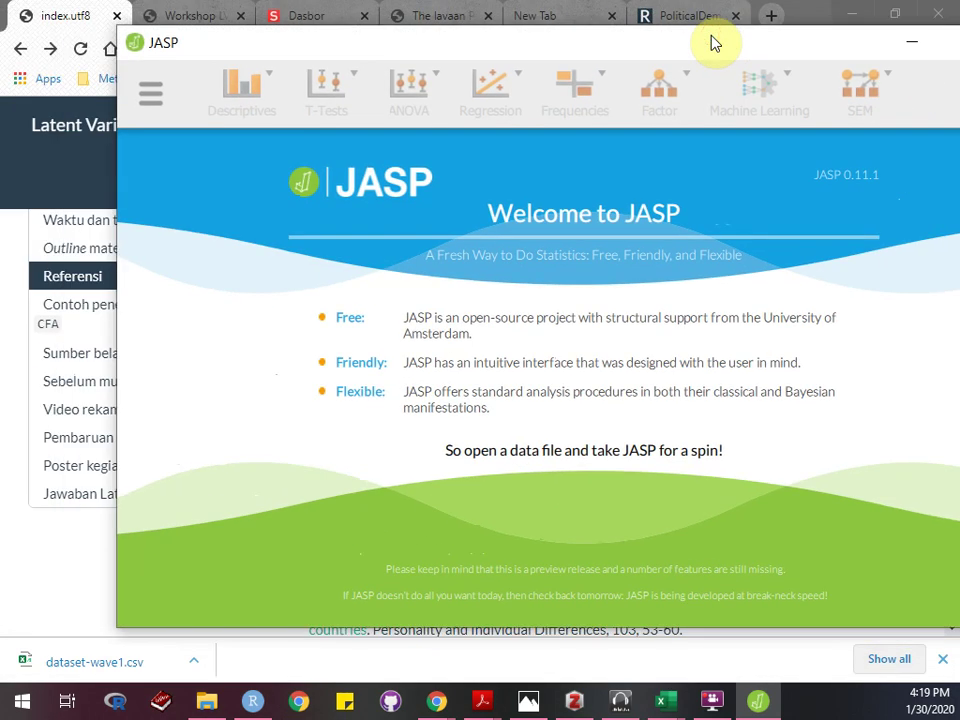
pyautogui.doubleClick(712, 40)
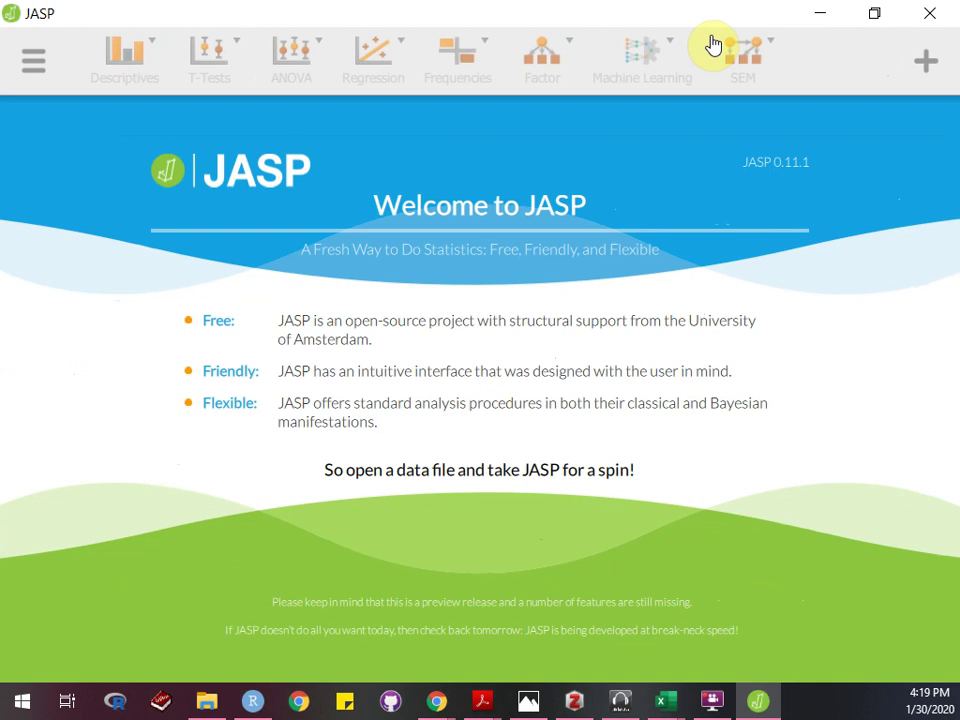
# - Try to open dataset-wave1.csv from the lvm-cfa folder on the computer
pyautogui.click(22, 85)
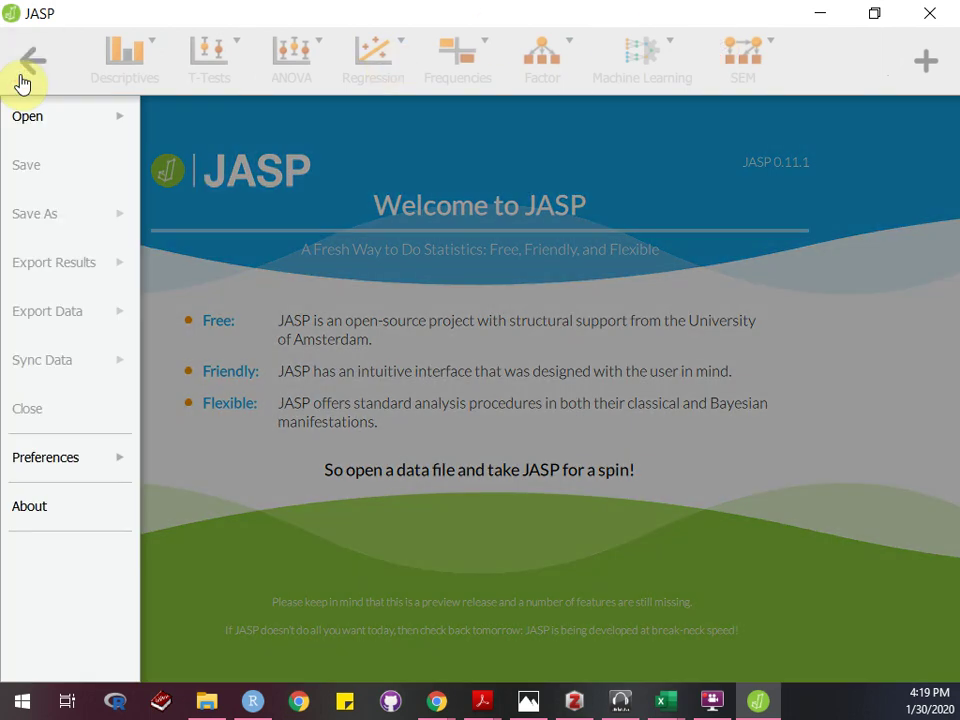
pyautogui.click(54, 132)
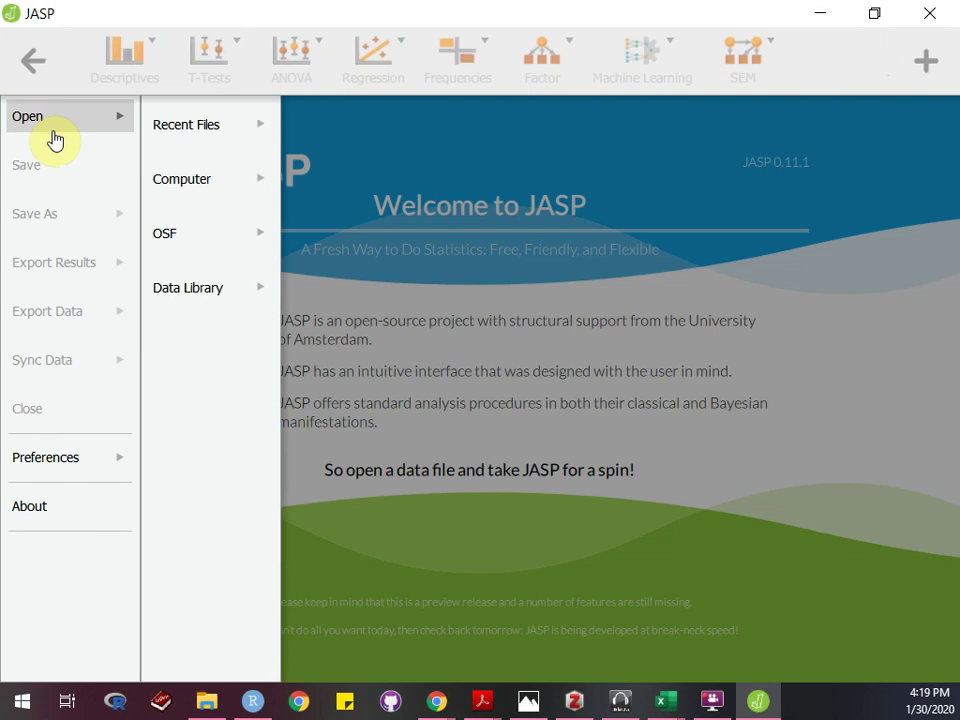
pyautogui.click(54, 140)
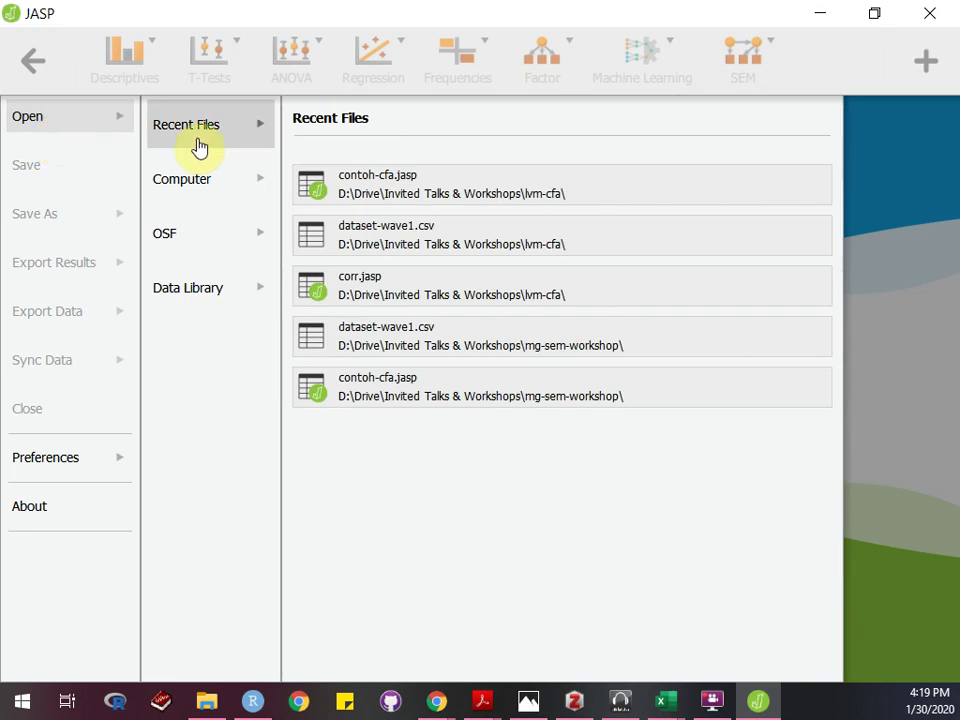
pyautogui.click(214, 175)
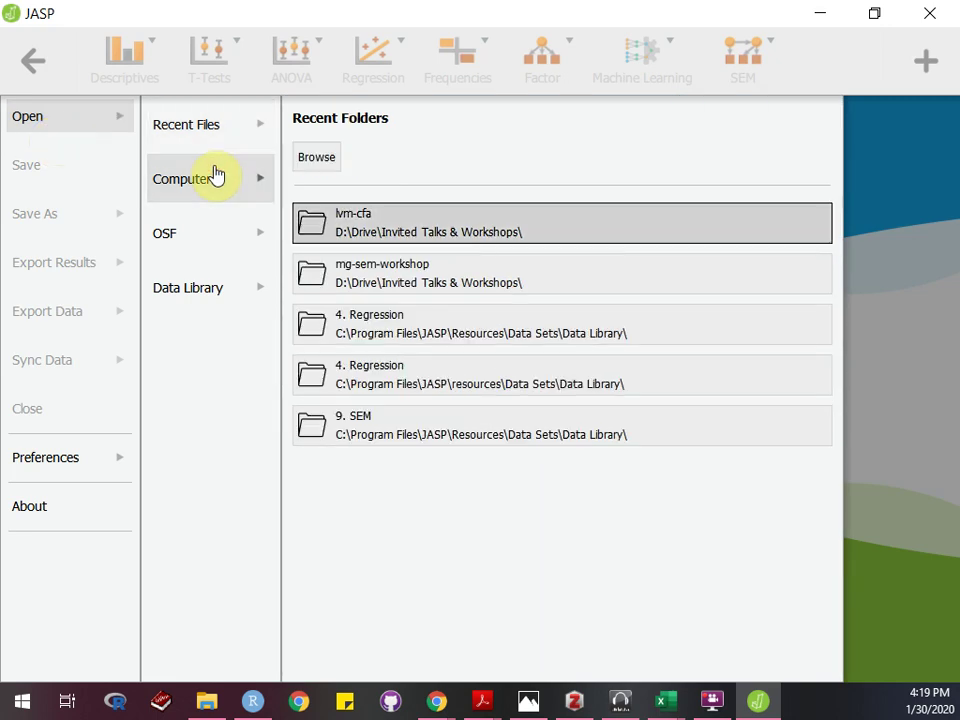
pyautogui.click(331, 163)
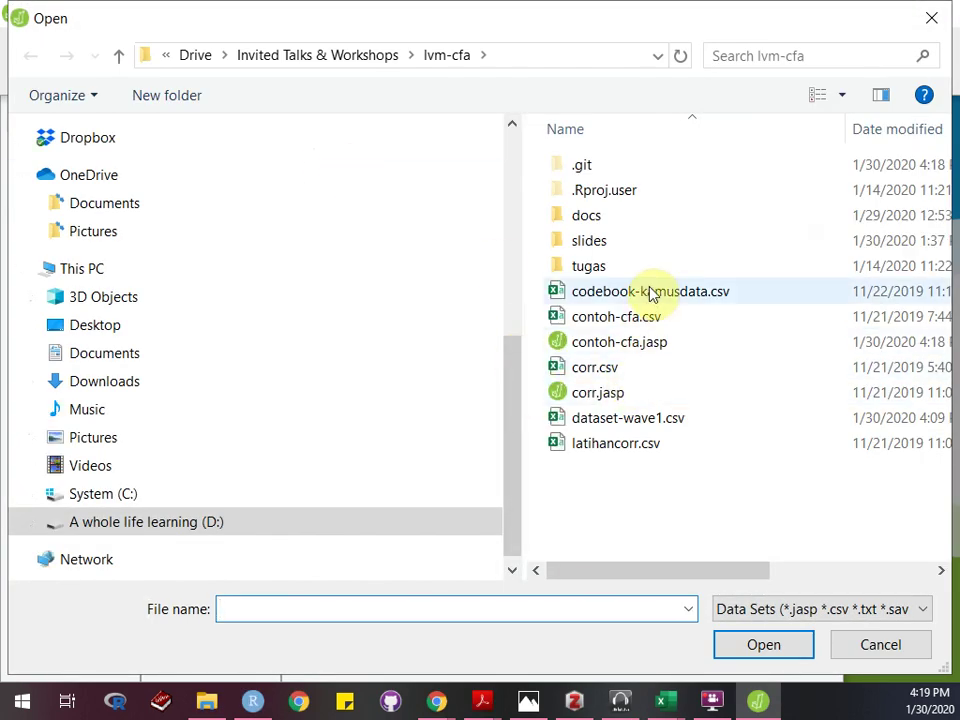
pyautogui.click(660, 428)
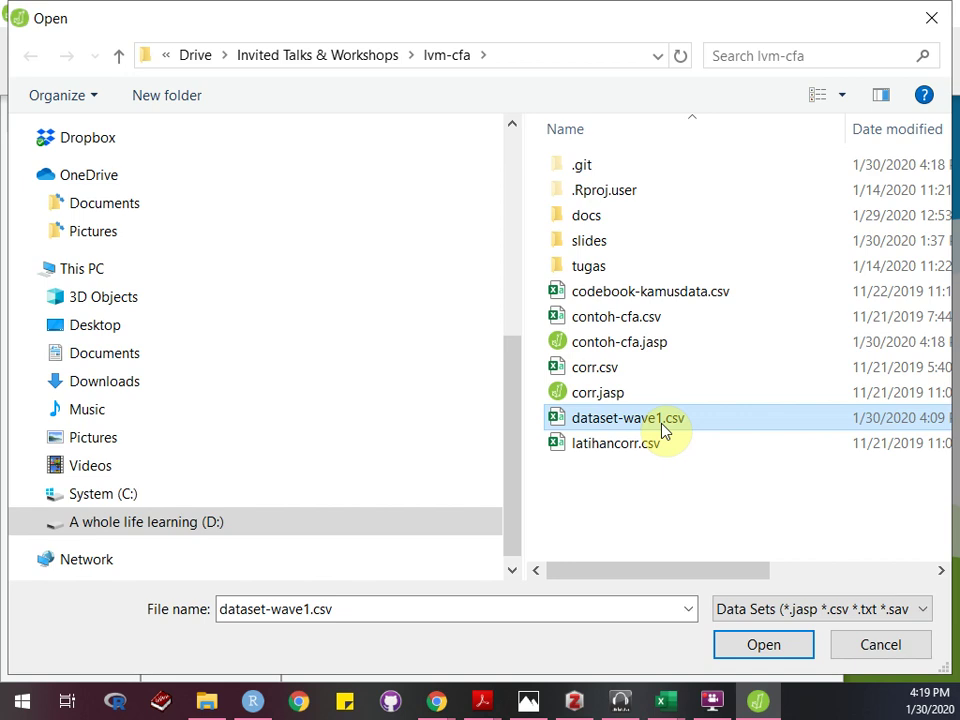
pyautogui.doubleClick(662, 430)
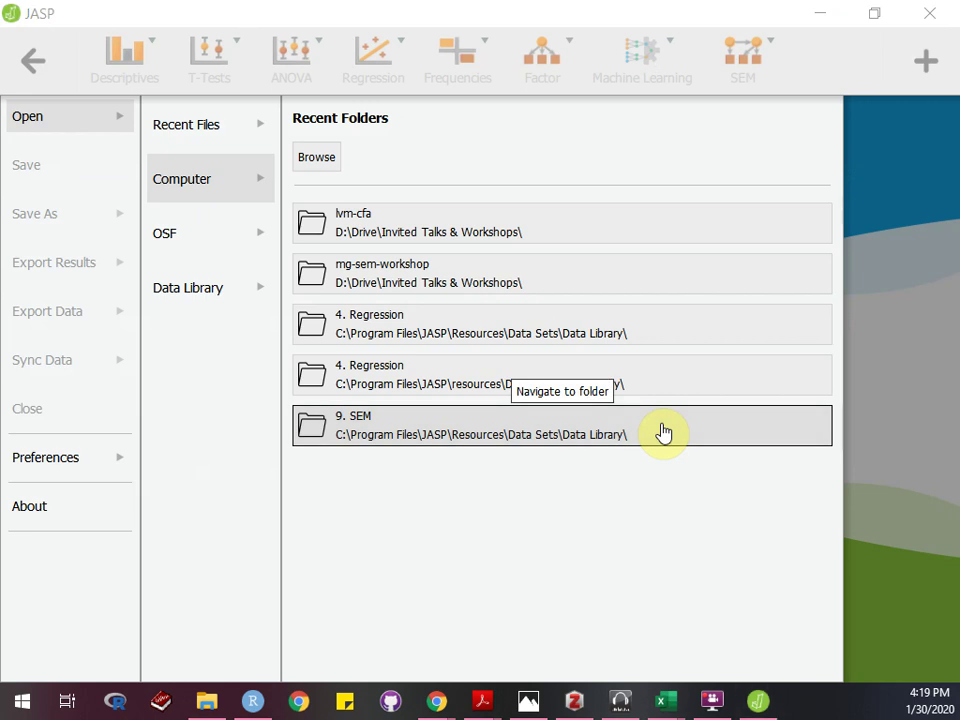
# - Switch to the Latent Variable Modeling Workshop page in Chrome and look up its dataset downloads
pyautogui.hotkey('alt', 'Tab')
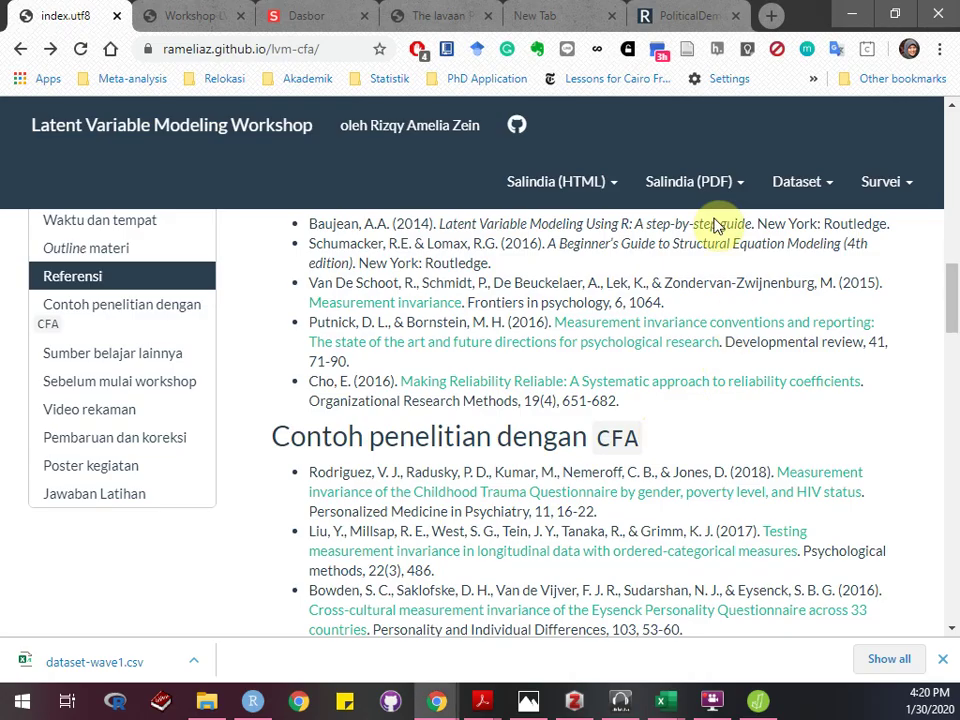
pyautogui.click(822, 190)
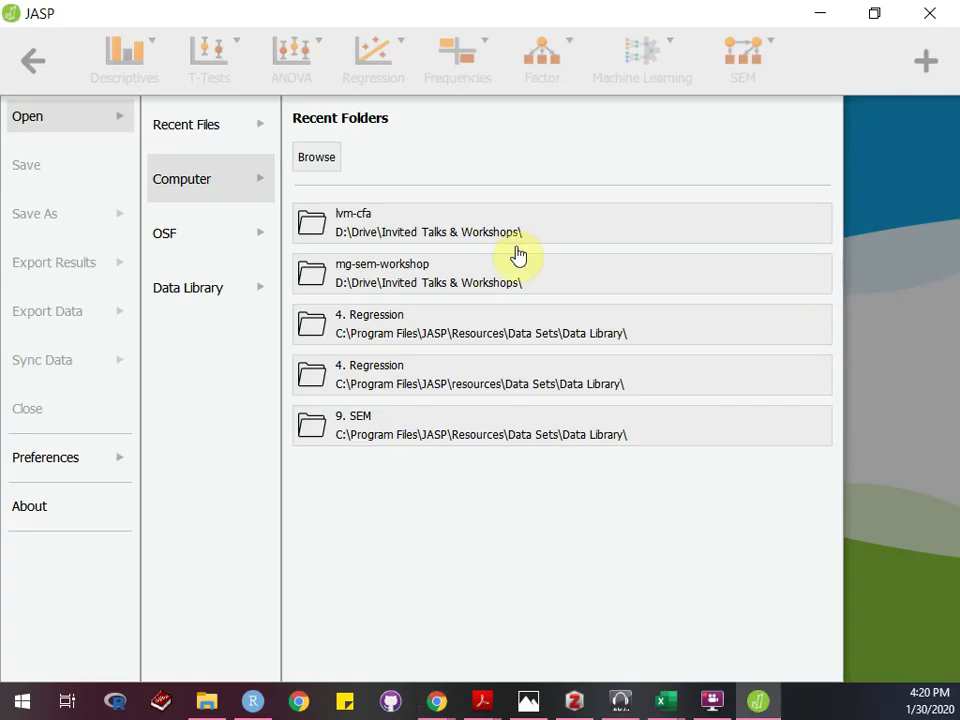
# - Return to JASP, browse the computer to the lvm-cfa folder and open dataset-wave1.csv
pyautogui.click(97, 124)
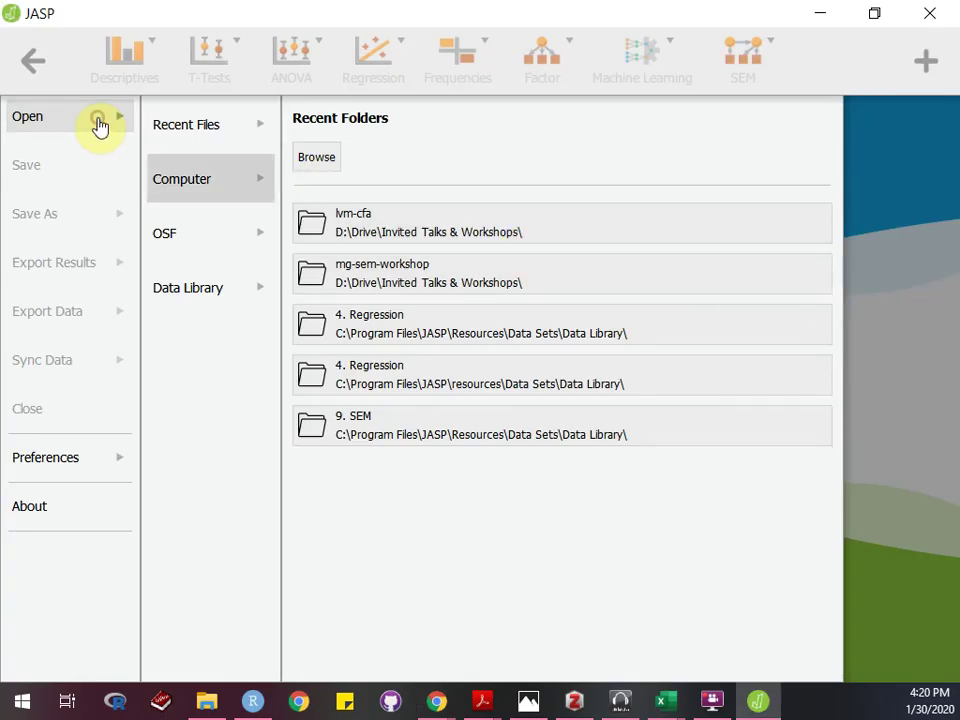
pyautogui.click(98, 122)
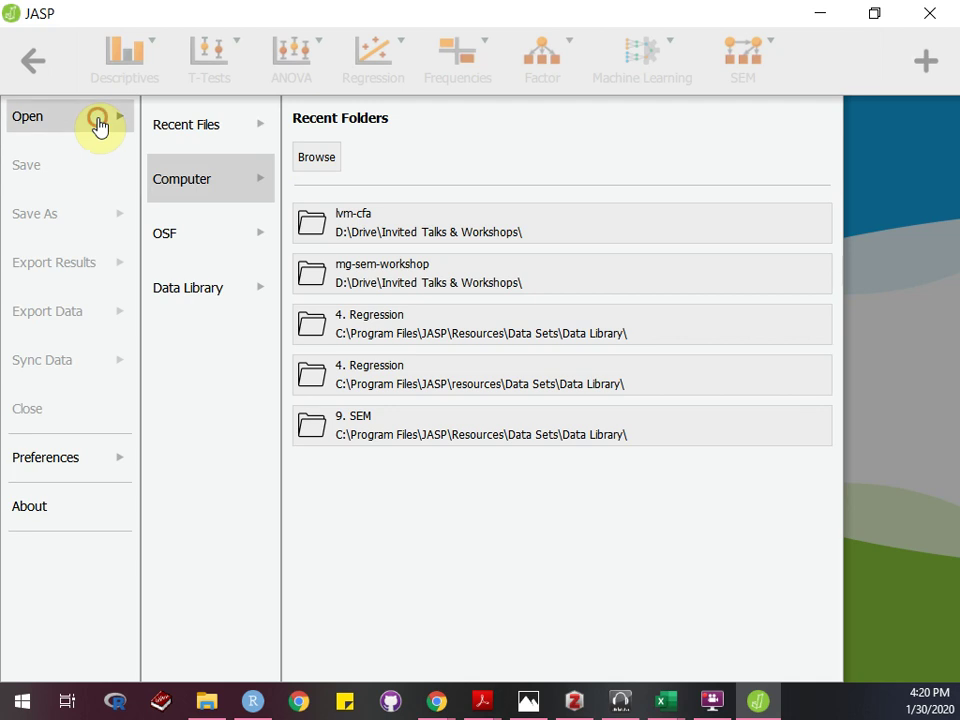
pyautogui.click(189, 184)
pyautogui.click(327, 154)
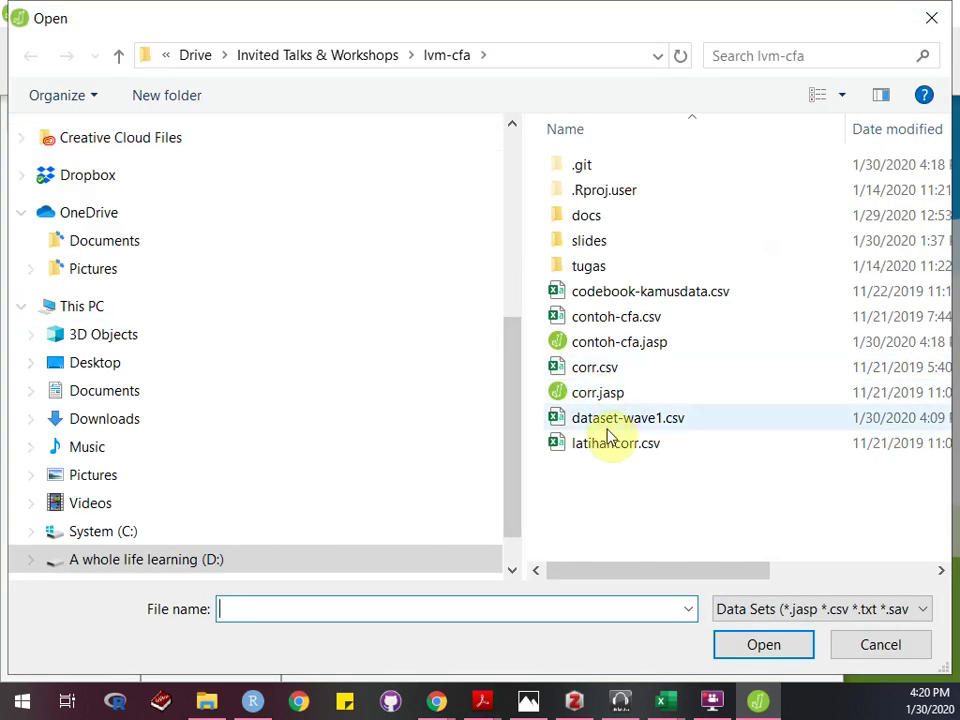
pyautogui.click(606, 430)
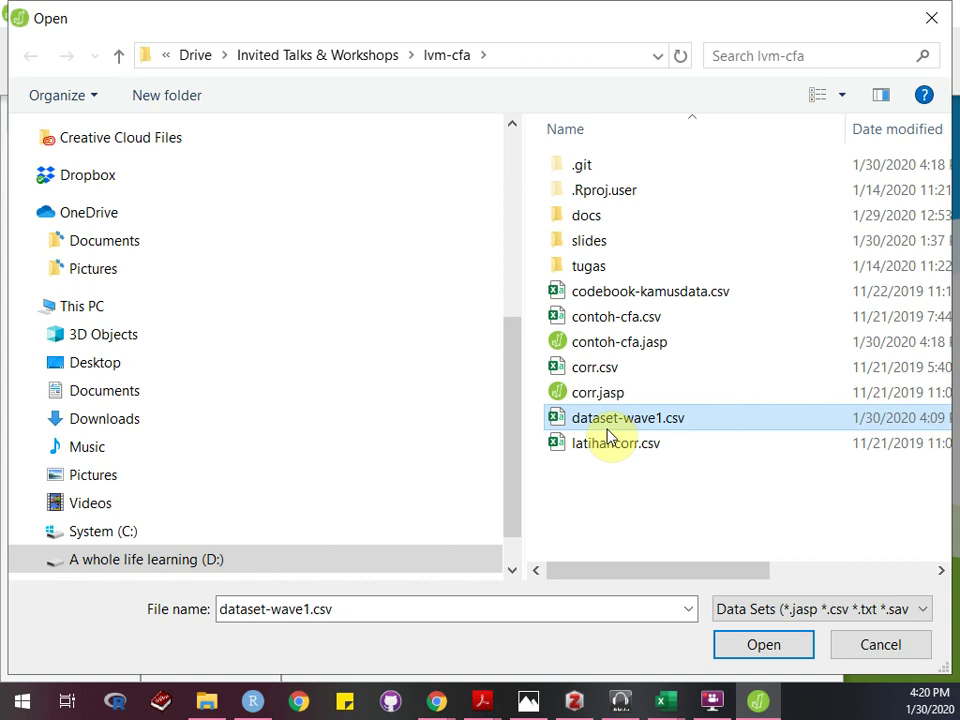
pyautogui.click(607, 437)
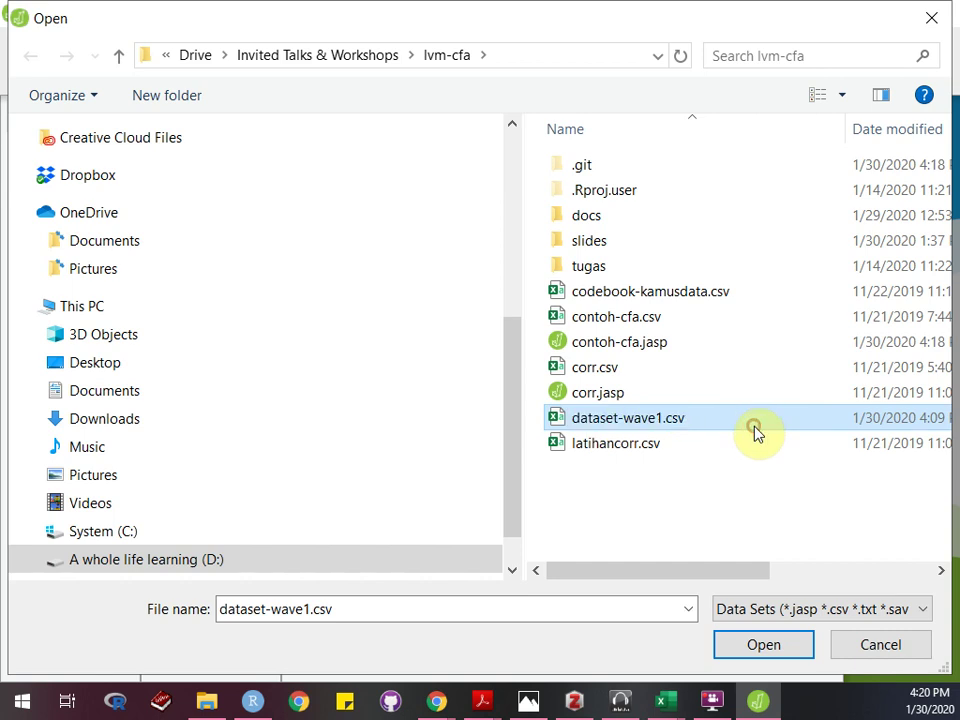
pyautogui.click(808, 420)
pyautogui.click(808, 420)
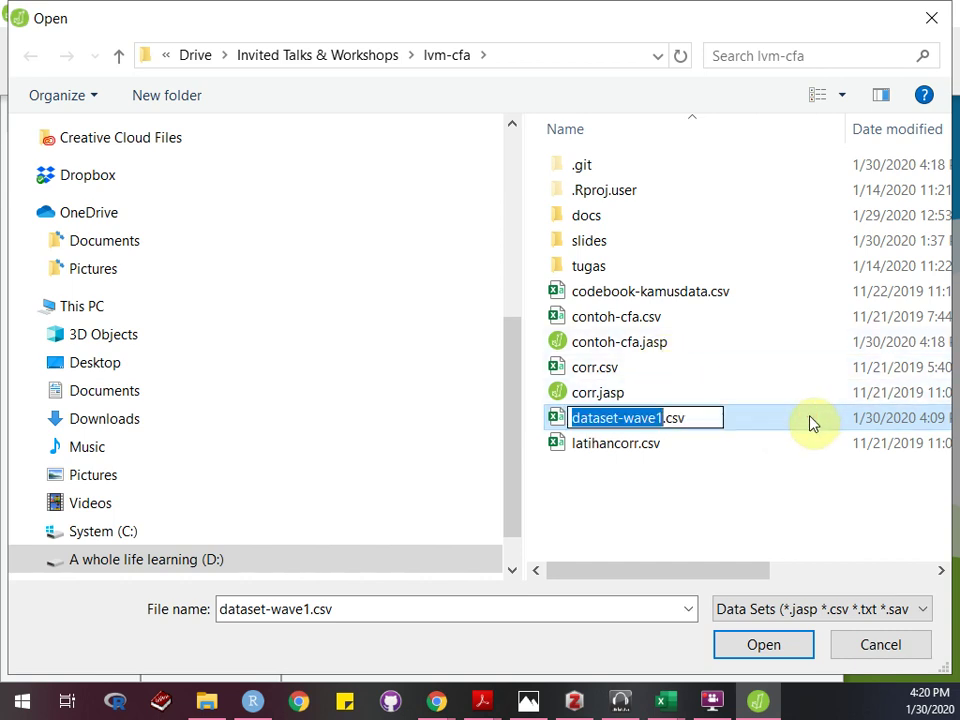
pyautogui.click(810, 420)
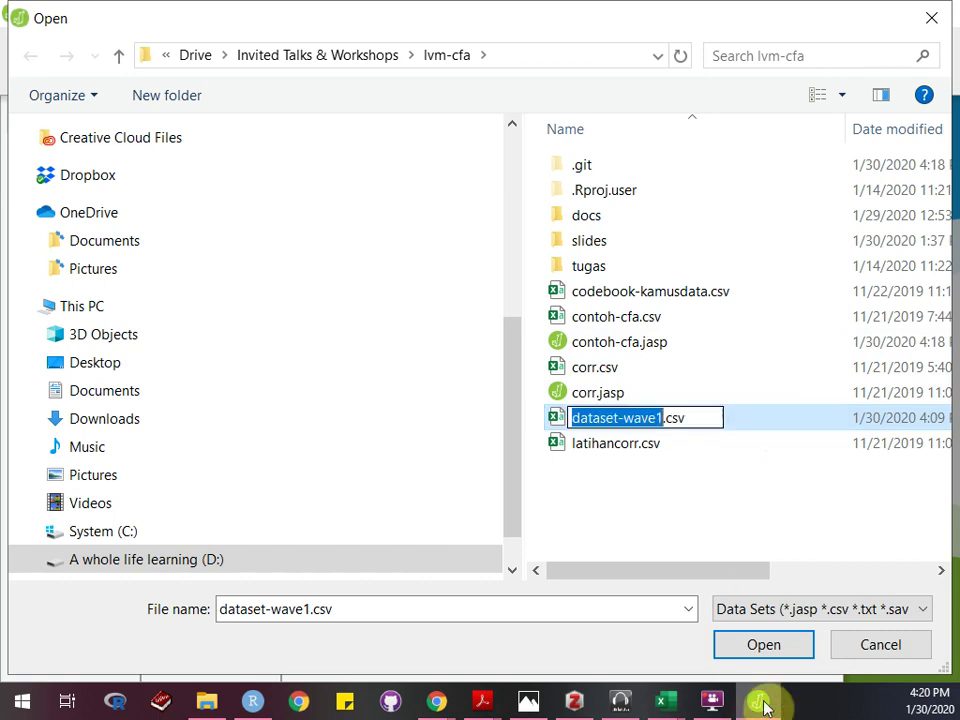
pyautogui.click(772, 644)
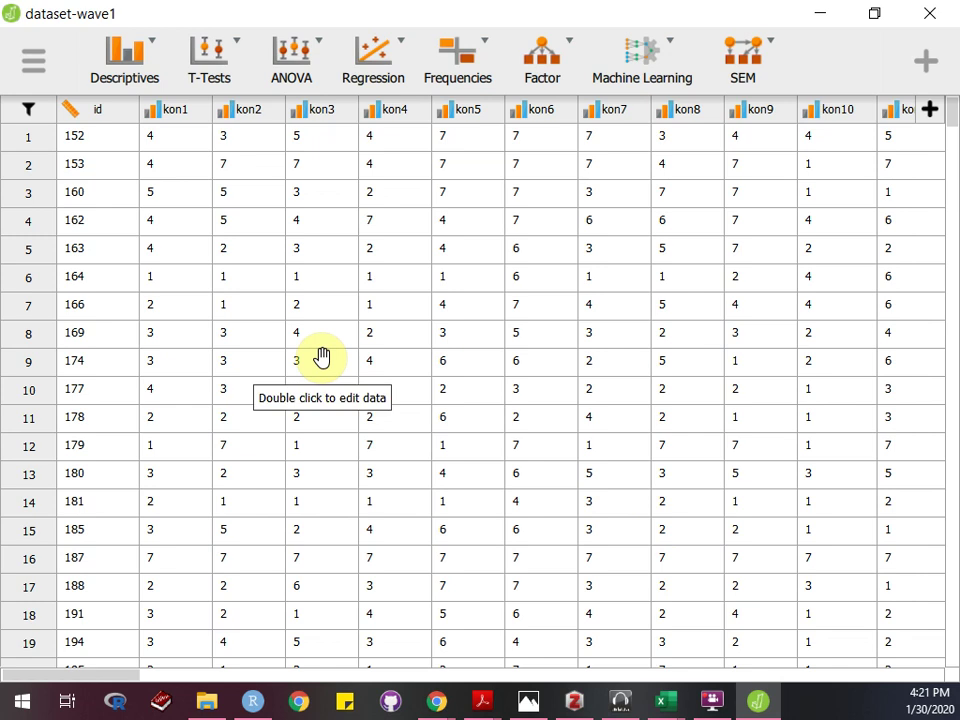
# - Switch to the codebook-kamusdata workbook in Excel and examine the variable names and descriptions from the kon items through the RWA scale items
pyautogui.click(661, 701)
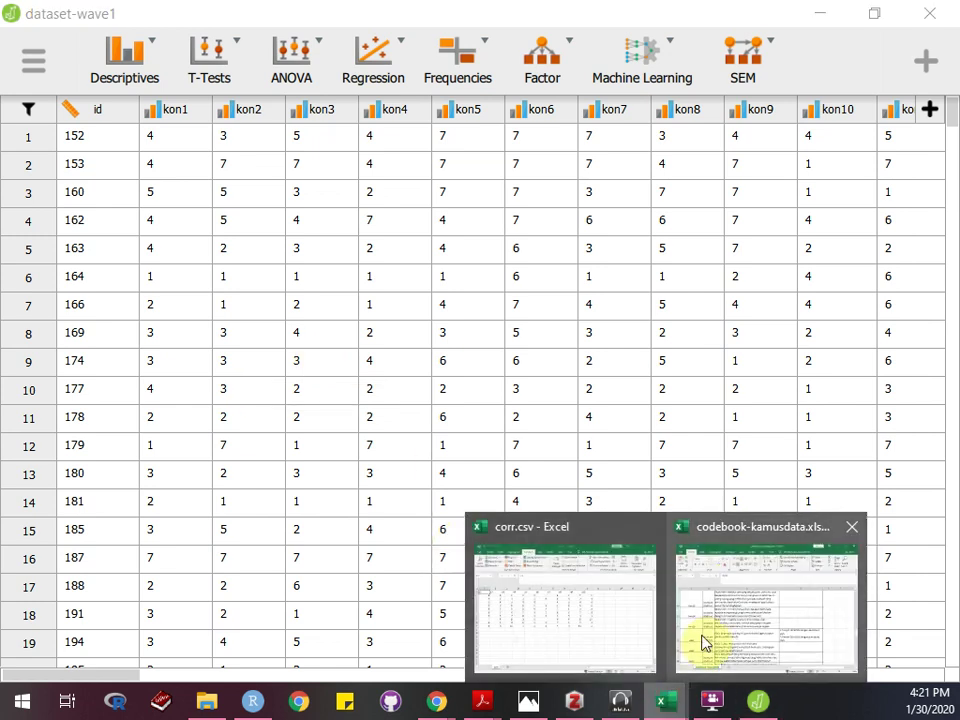
pyautogui.click(729, 598)
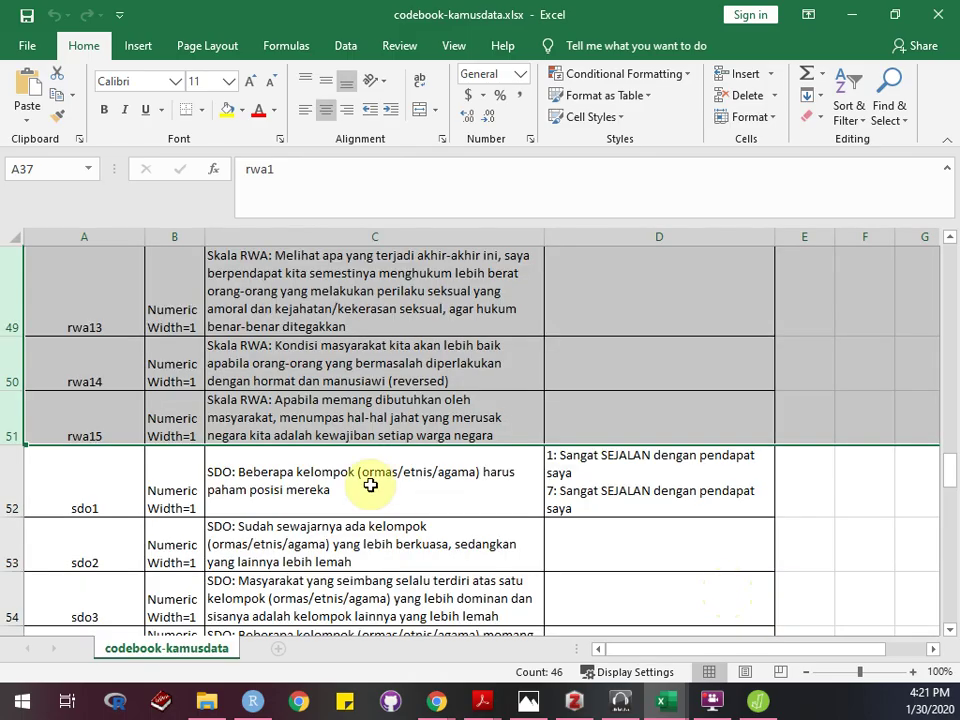
pyautogui.click(370, 485)
pyautogui.scroll(16, 370, 485)
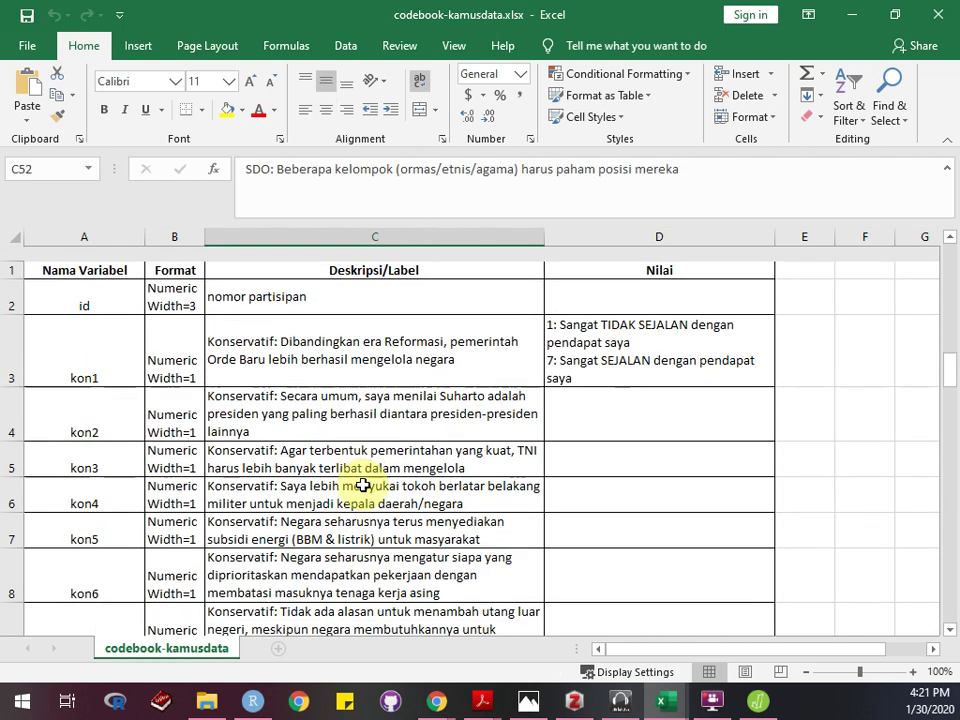
pyautogui.click(111, 347)
pyautogui.click(102, 420)
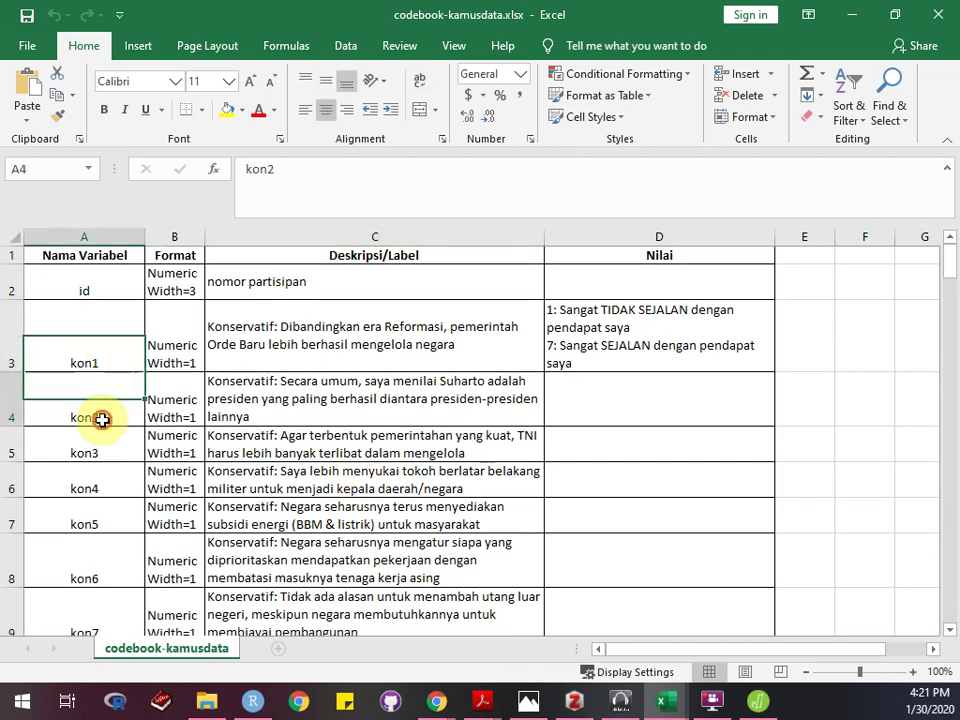
pyautogui.moveTo(102, 420); pyautogui.dragTo(111, 452)
pyautogui.click(111, 452)
pyautogui.scroll(-3, 112, 454)
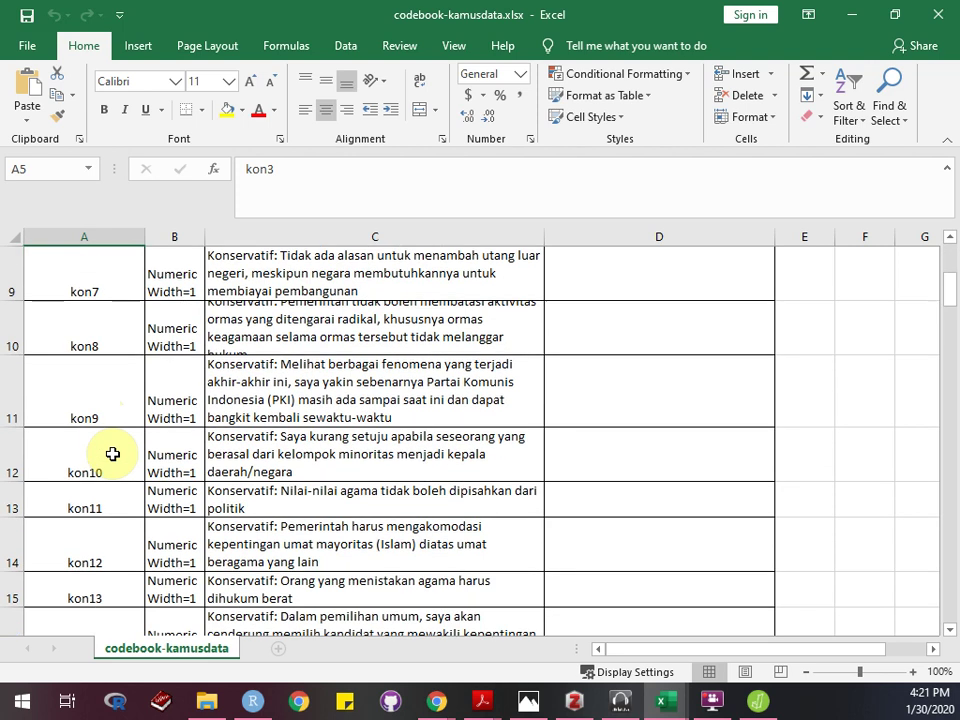
pyautogui.scroll(-10, 112, 454)
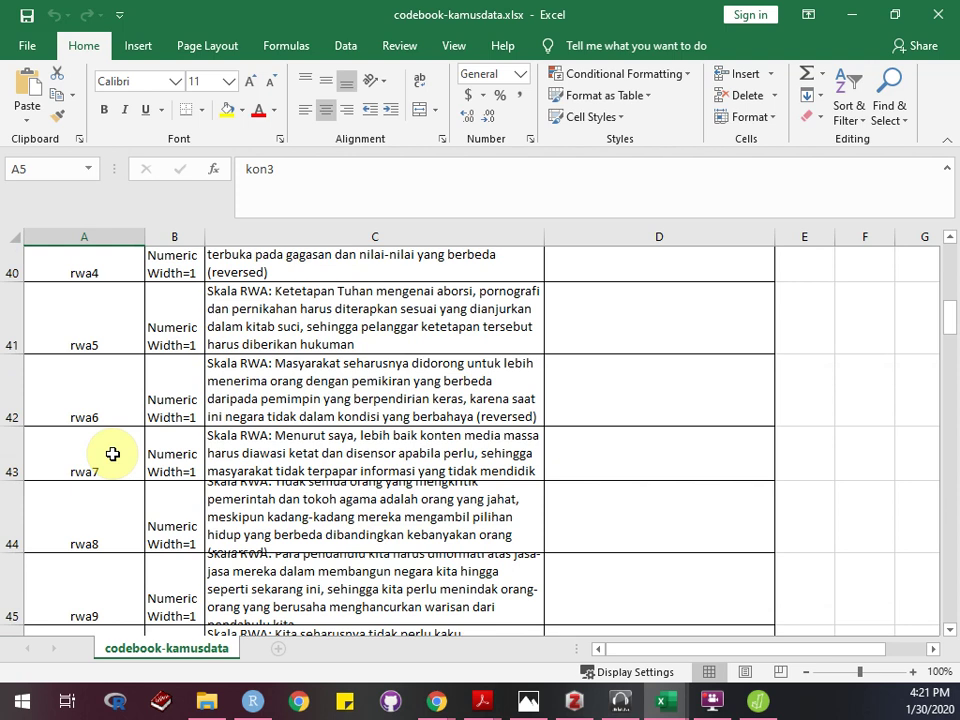
pyautogui.scroll(-2, 112, 454)
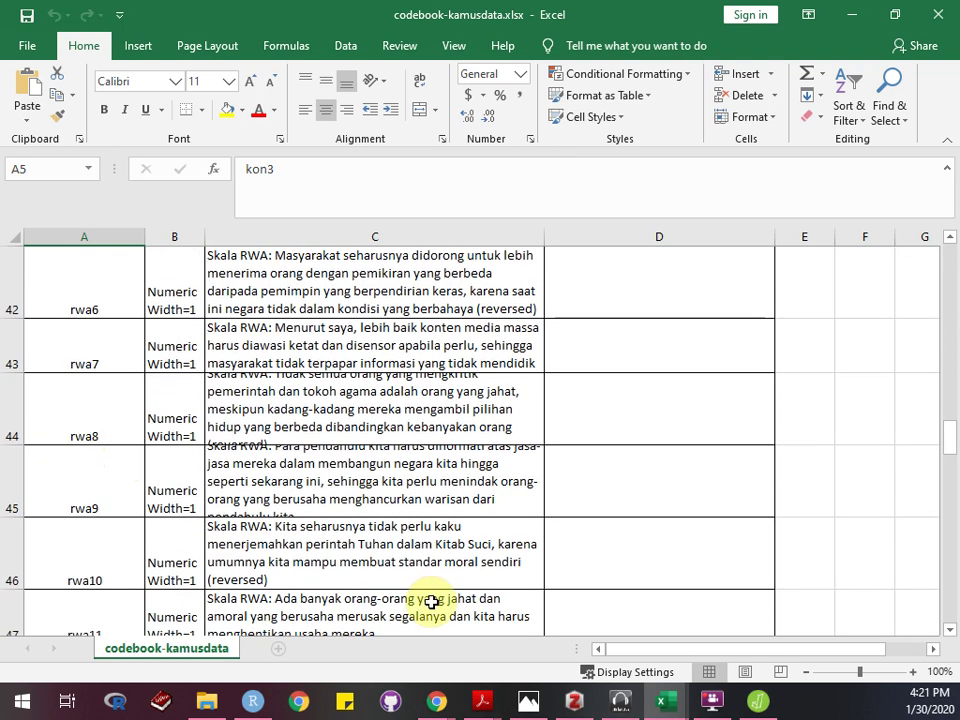
# - Switch back to dataset-wave1 in JASP and change the measurement level of rwa1, rwa2 and rwa3 to Scale
pyautogui.click(759, 700)
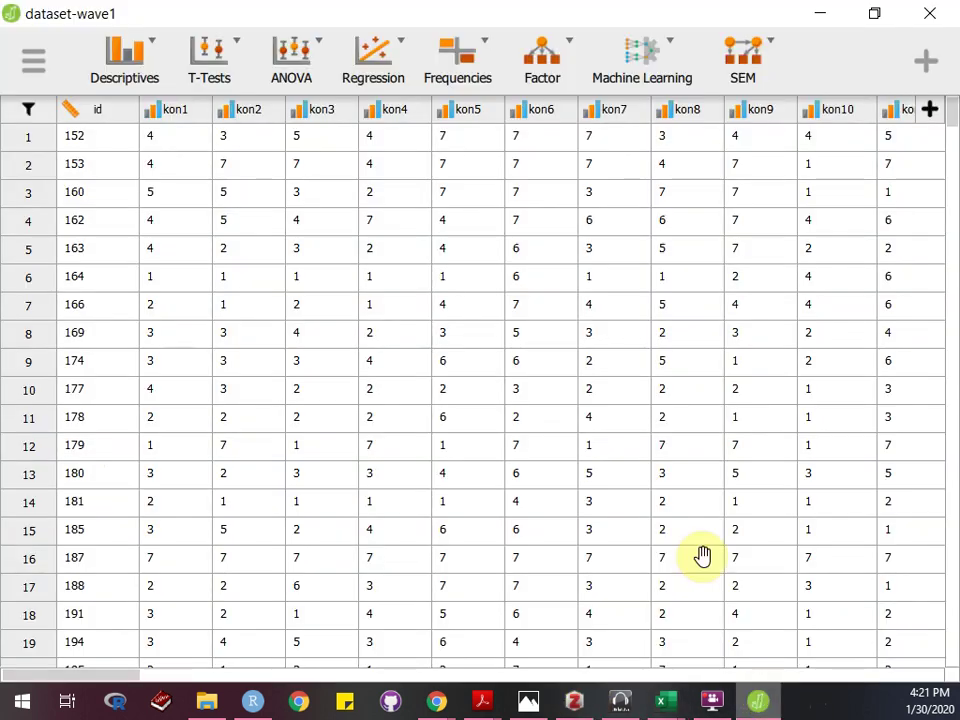
pyautogui.hscroll(10, 240, 305)
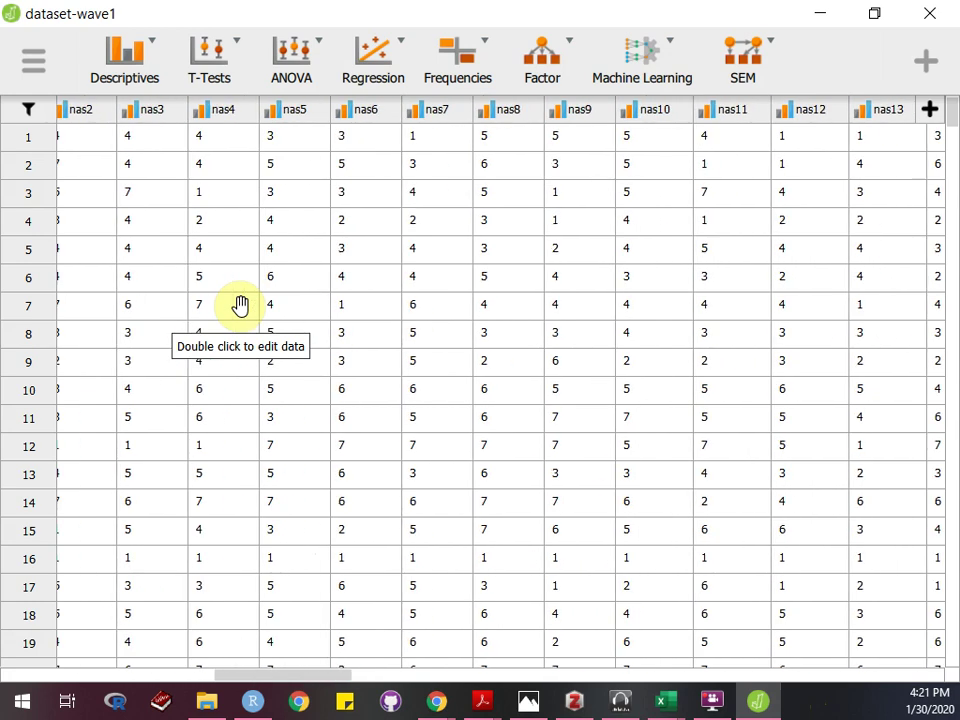
pyautogui.hscroll(3, 240, 305)
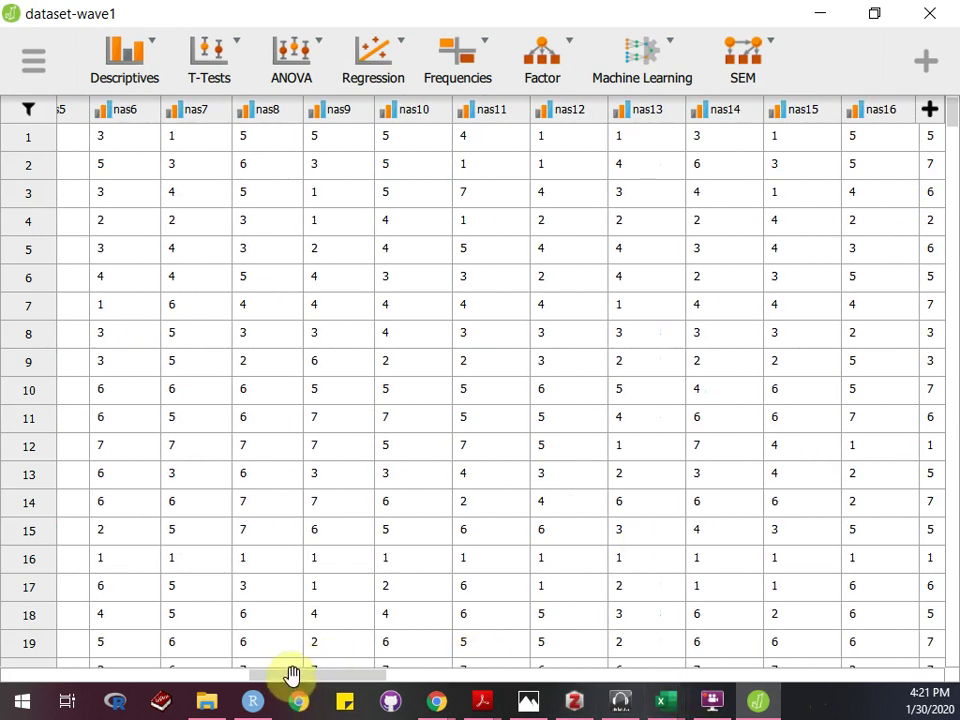
pyautogui.moveTo(289, 677); pyautogui.dragTo(455, 692)
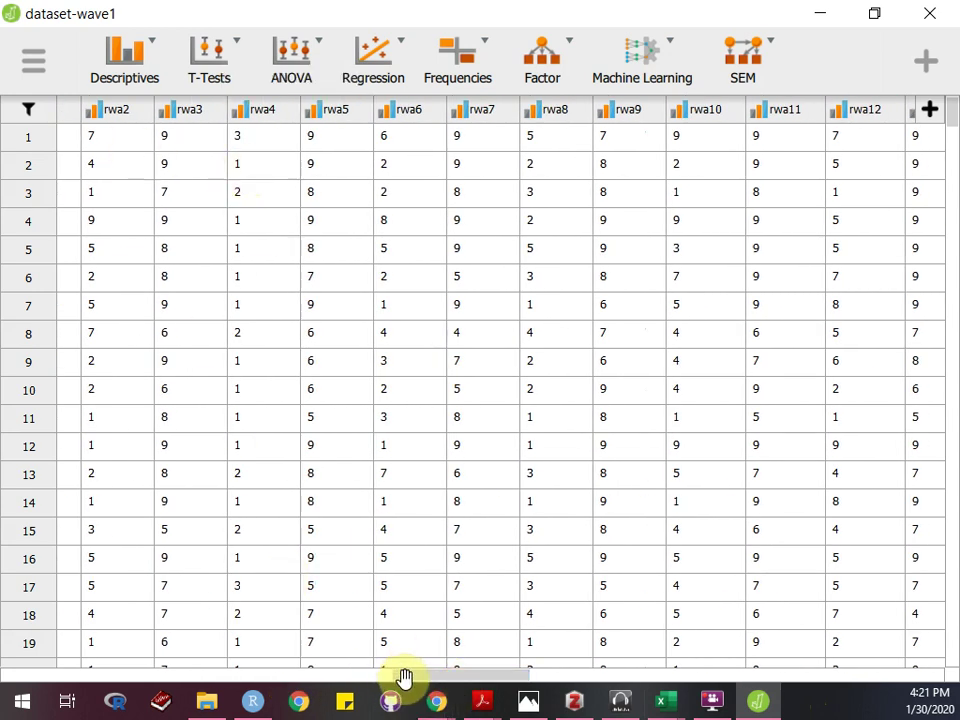
pyautogui.moveTo(399, 681); pyautogui.dragTo(355, 679)
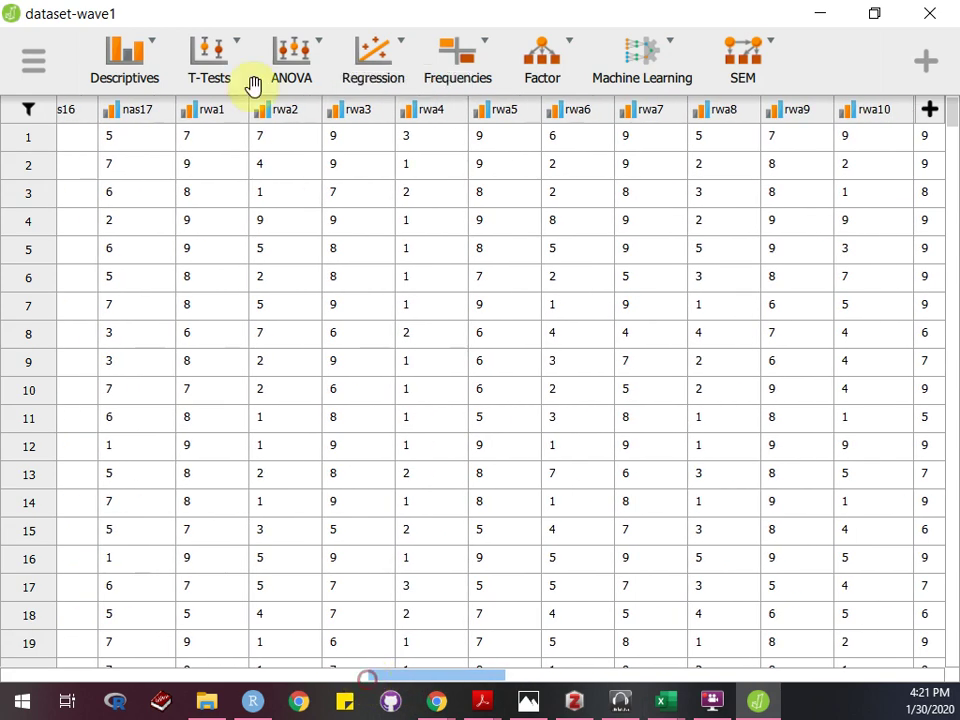
pyautogui.click(188, 118)
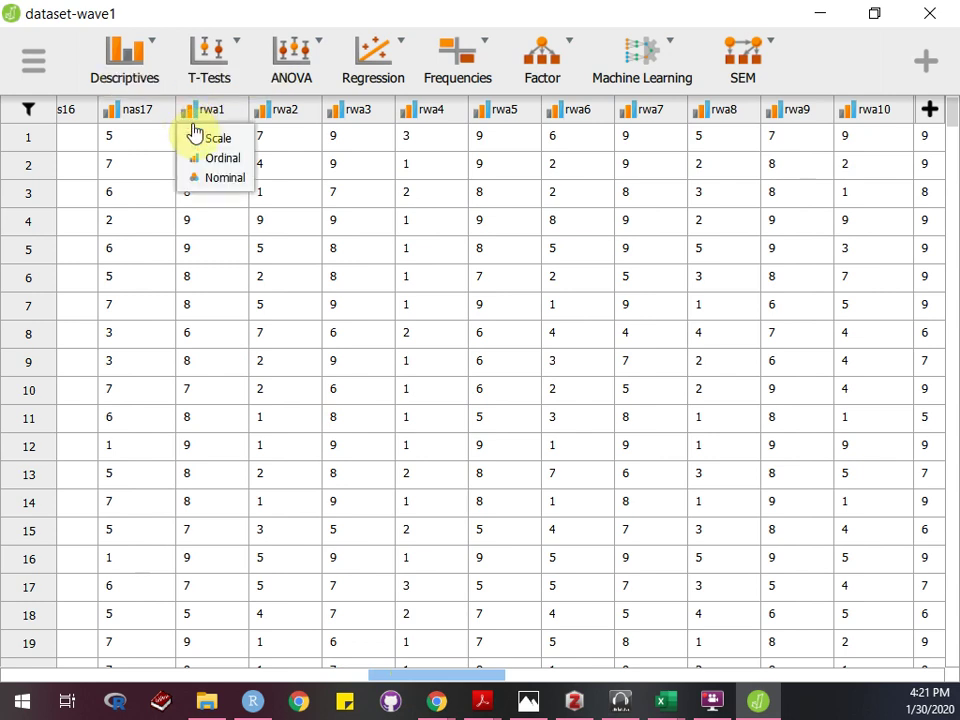
pyautogui.click(208, 142)
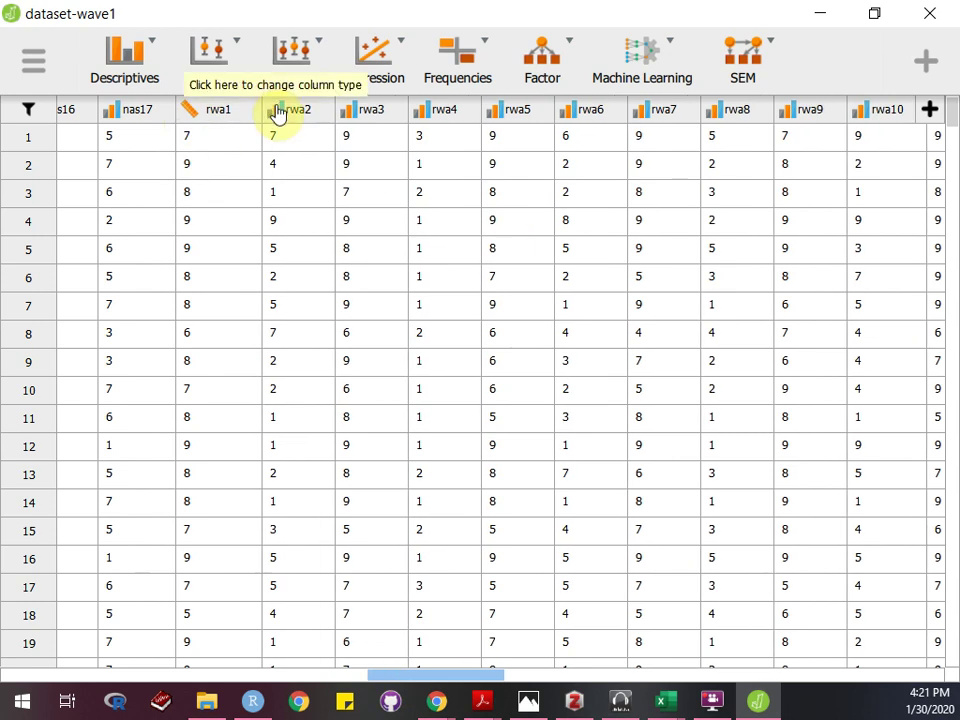
pyautogui.click(276, 114)
pyautogui.click(295, 140)
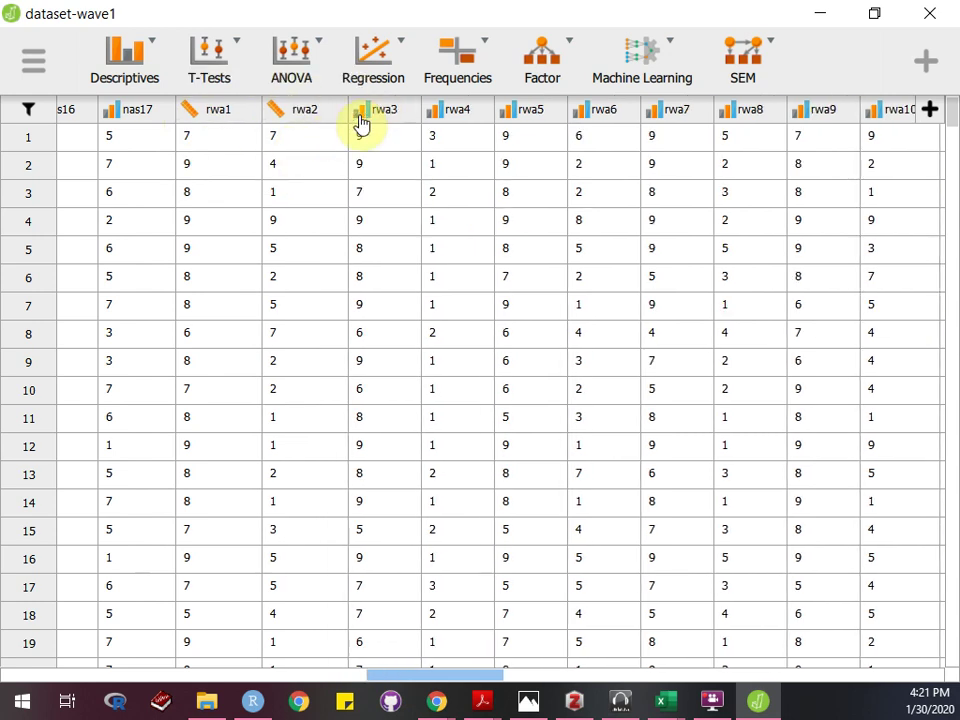
pyautogui.click(360, 120)
pyautogui.click(370, 138)
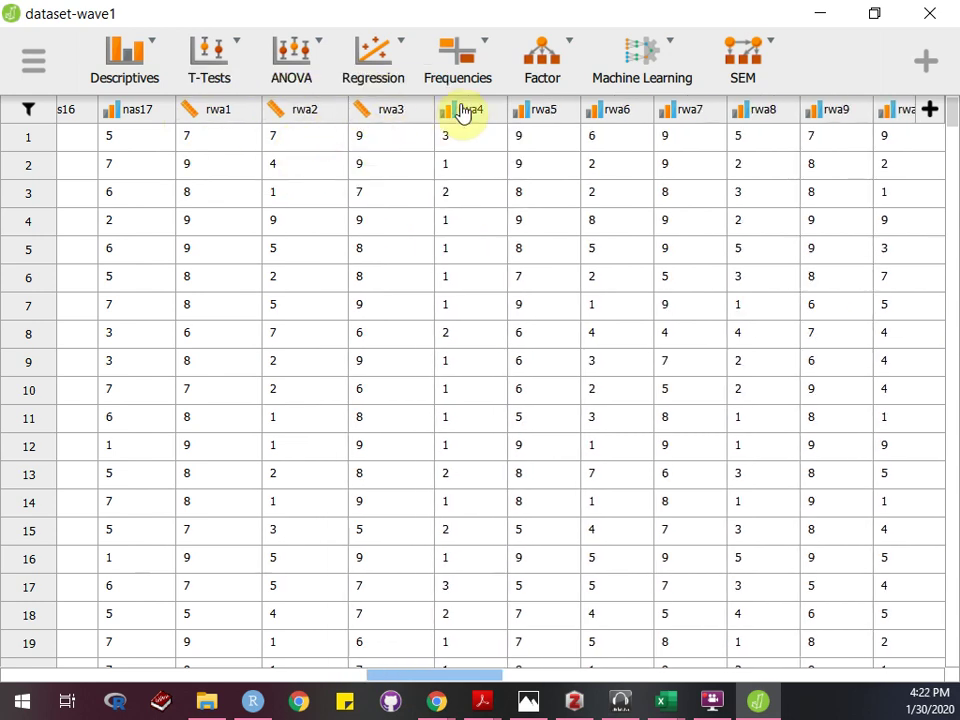
# - Change the measurement level of rwa4 and rwa5 to Scale
pyautogui.click(448, 118)
pyautogui.click(455, 137)
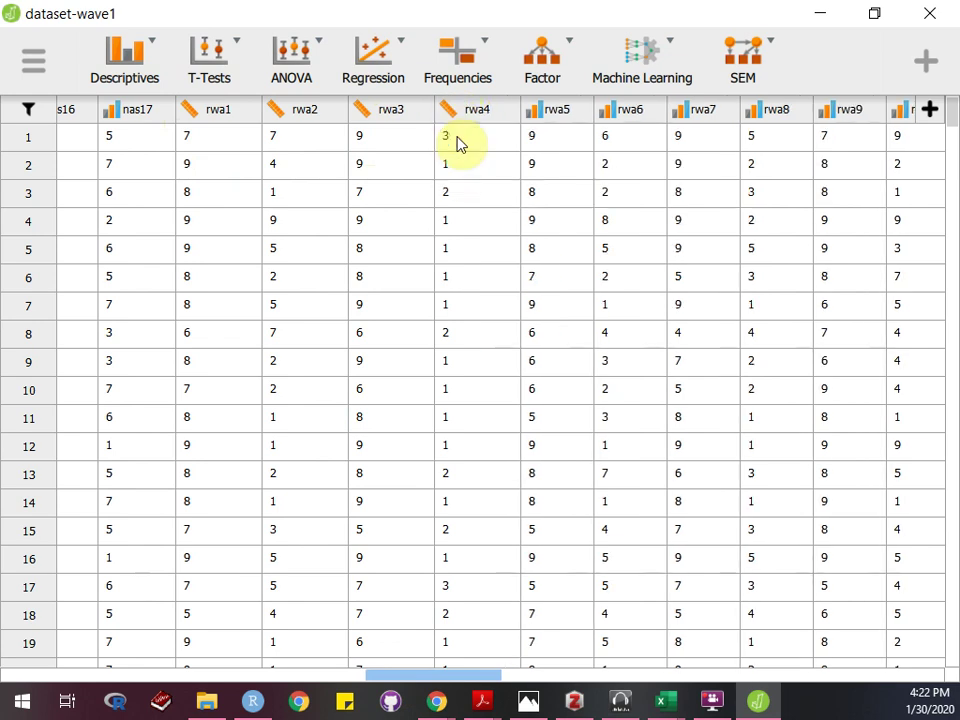
pyautogui.click(538, 118)
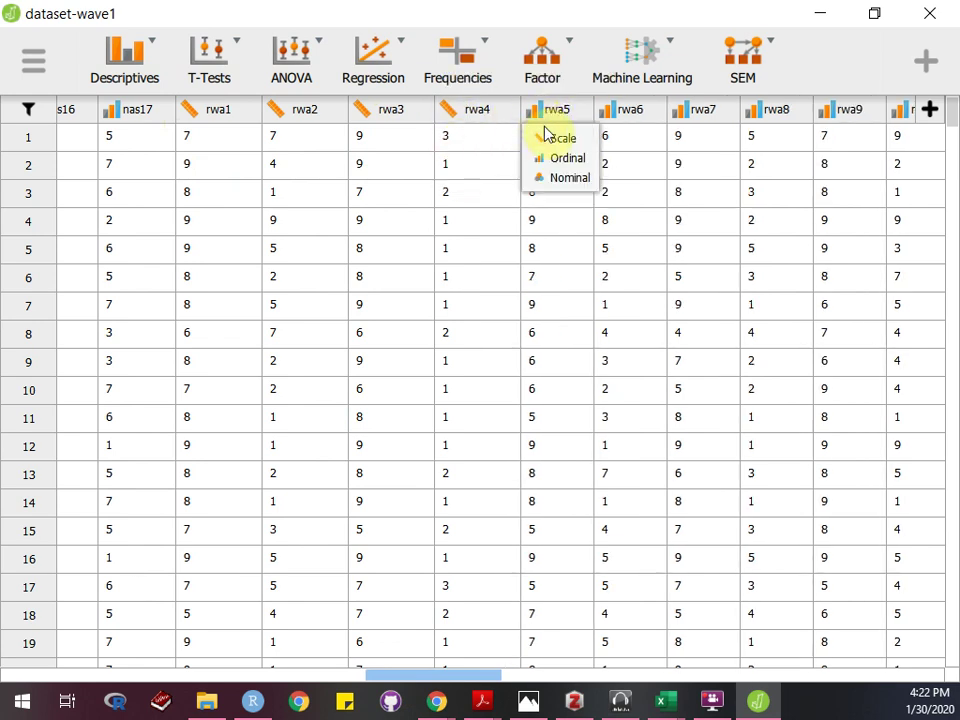
pyautogui.click(551, 142)
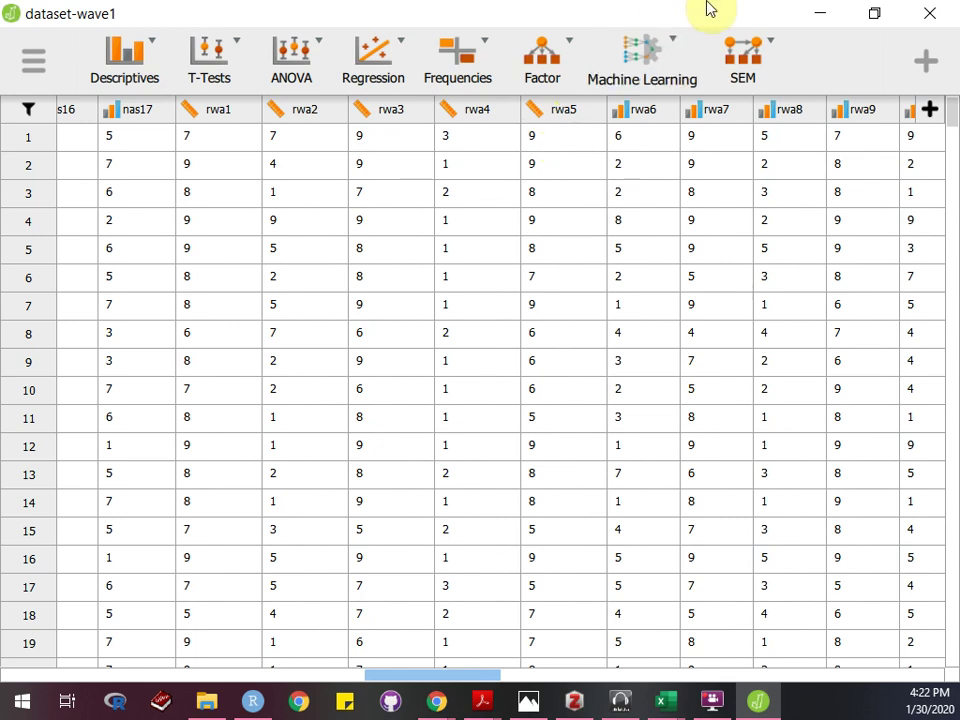
# - Start a Structural Equation Modeling analysis and enter the lavaan model rwa =~ rwa1 + rwa2 + rwa3 + rwa4 + rwa5
pyautogui.click(768, 60)
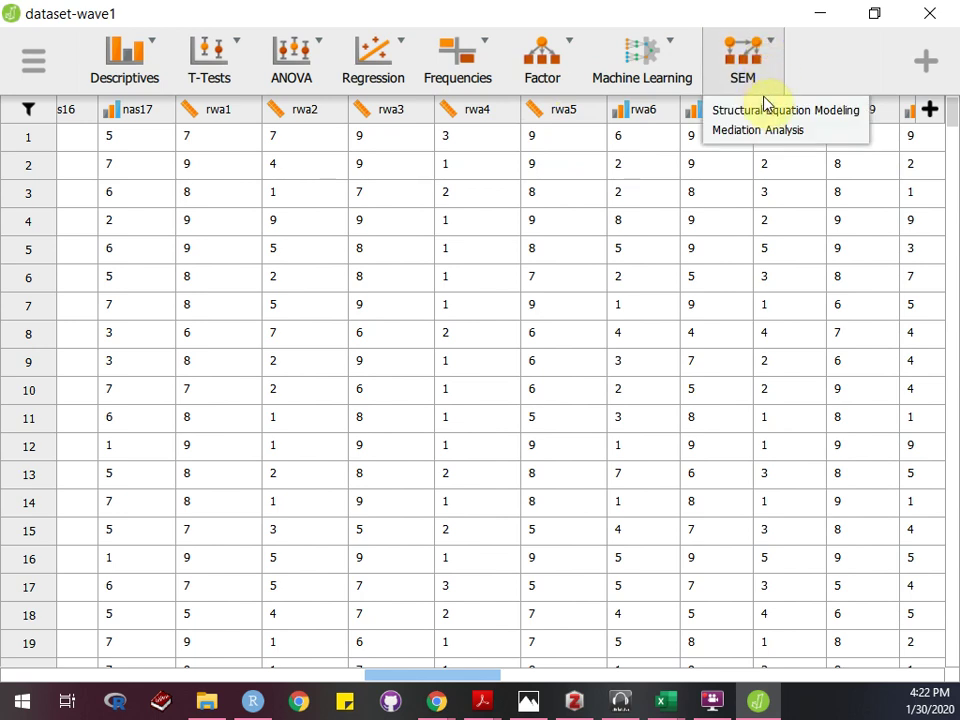
pyautogui.click(768, 112)
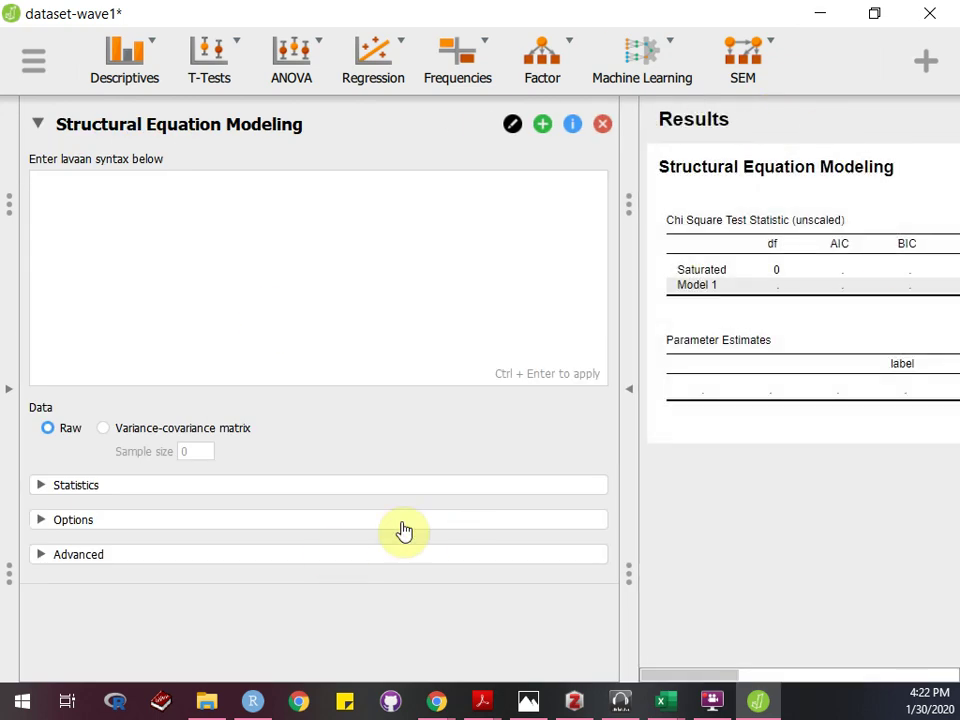
pyautogui.click(201, 214)
pyautogui.write('ra')
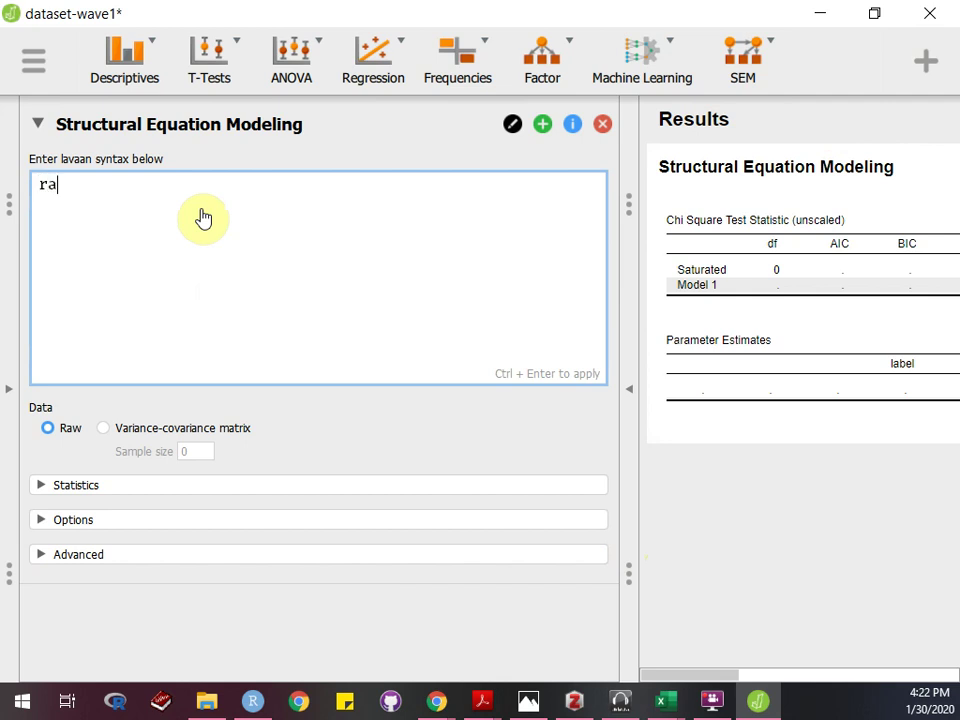
pyautogui.press('BackSpace')
pyautogui.press('BackSpace')
pyautogui.write('rwa =~ rwa1 + rwa2 +')
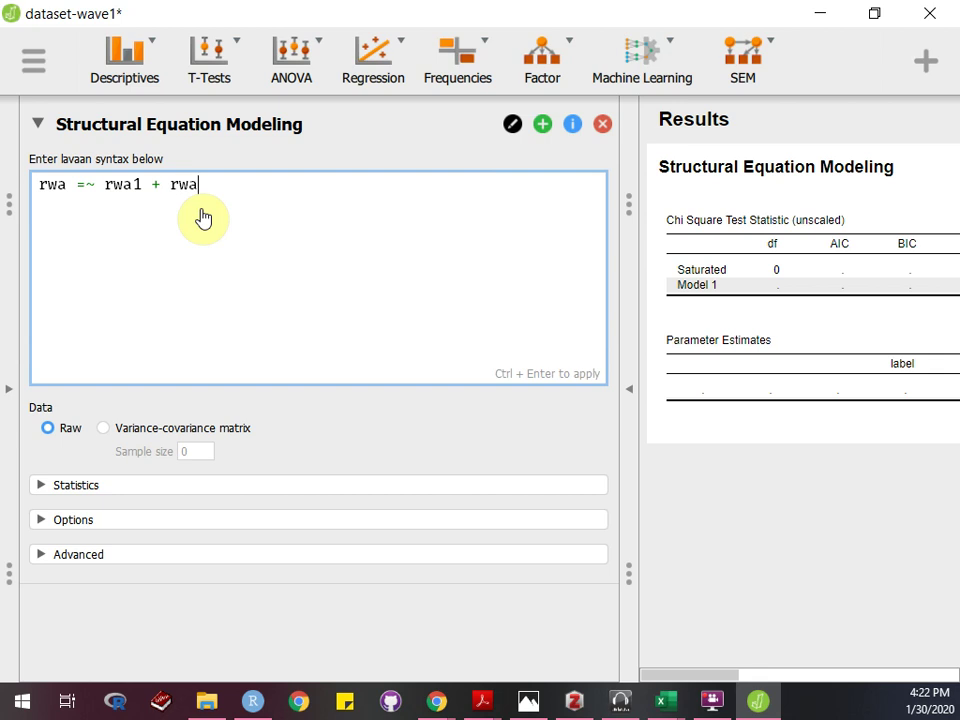
pyautogui.write(' rwa3')
pyautogui.write(' + rwa4')
pyautogui.write(' + r')
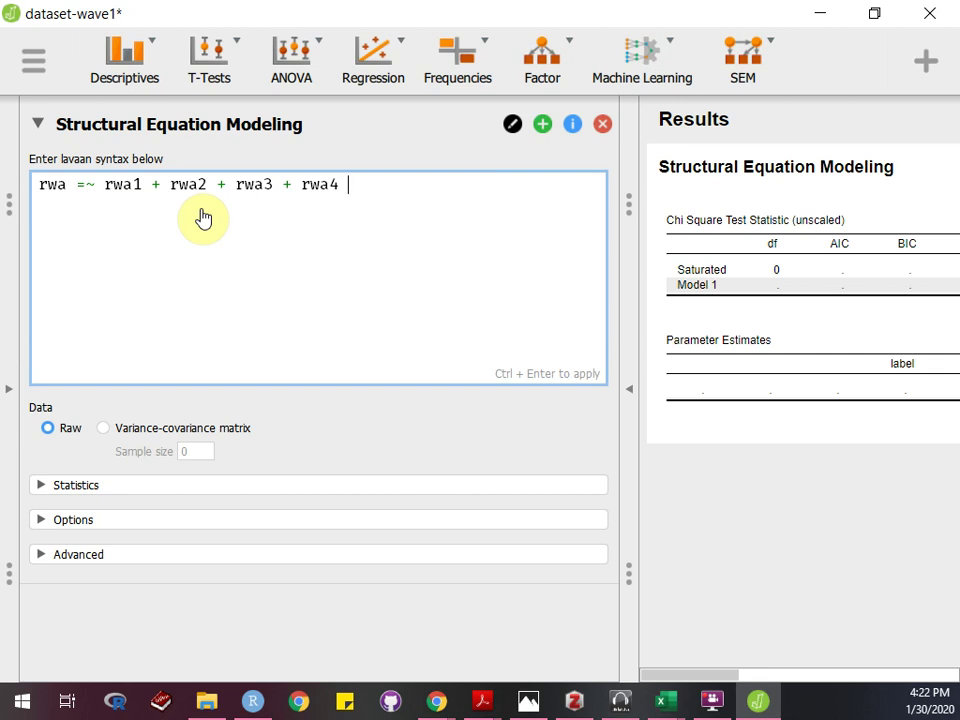
pyautogui.write('wa5')
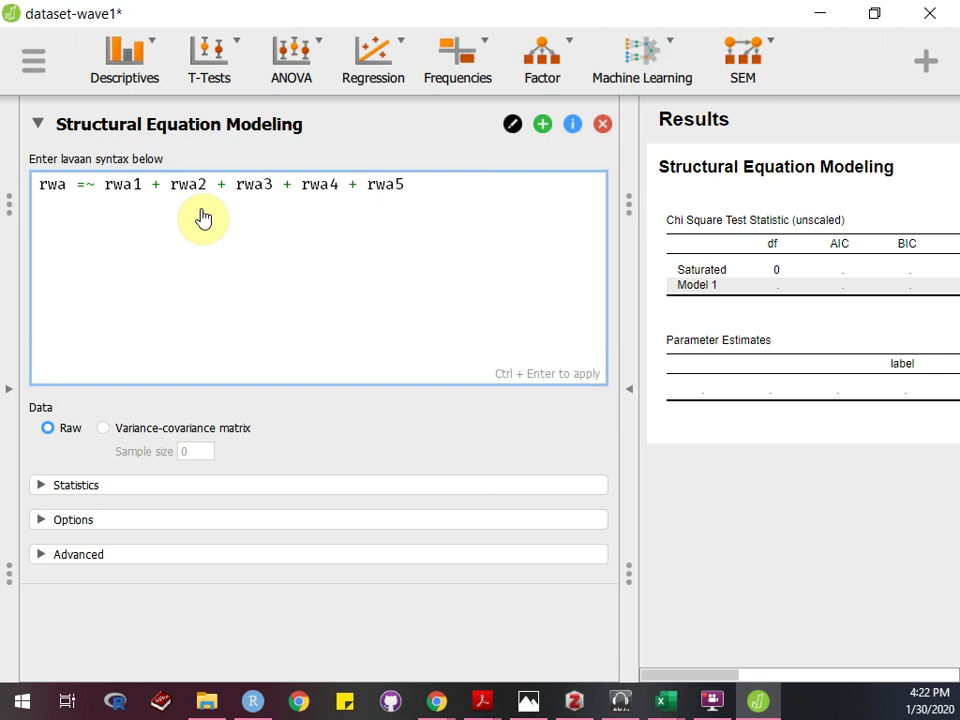
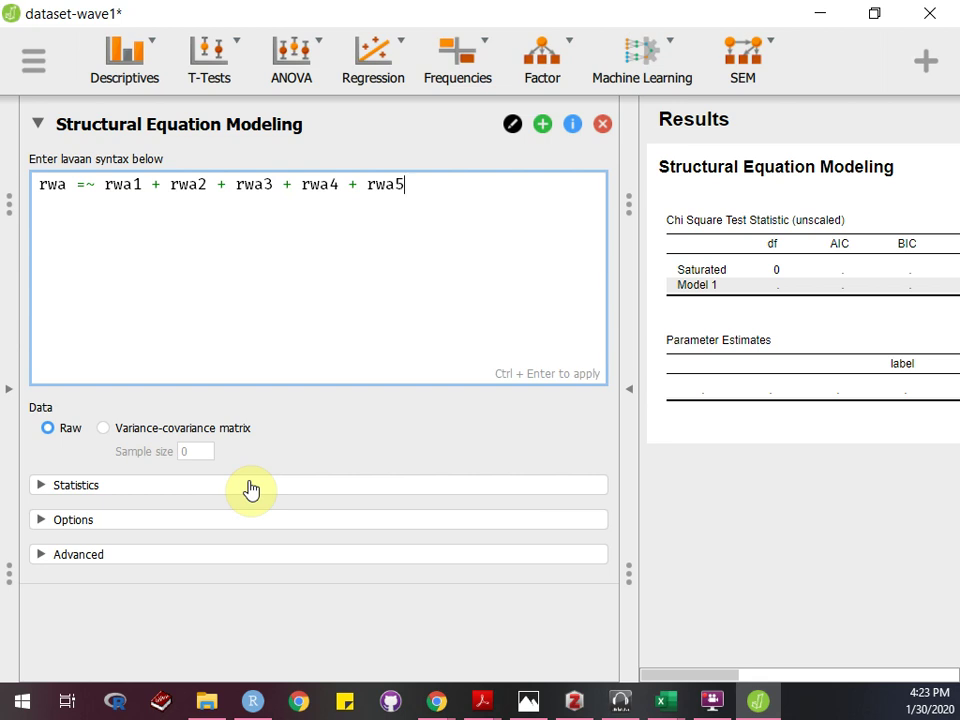
# - Request additional fit measures, observed covariances / correlations and Mardia's coefficient in the statistics of the SEM analysis
pyautogui.click(250, 489)
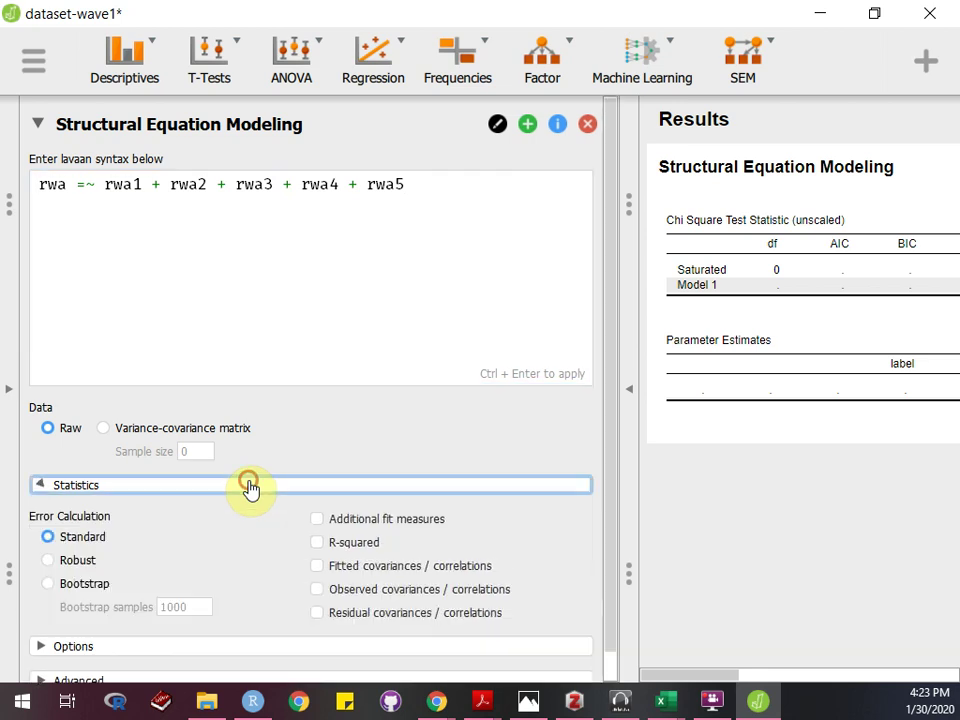
pyautogui.scroll(-2, 250, 489)
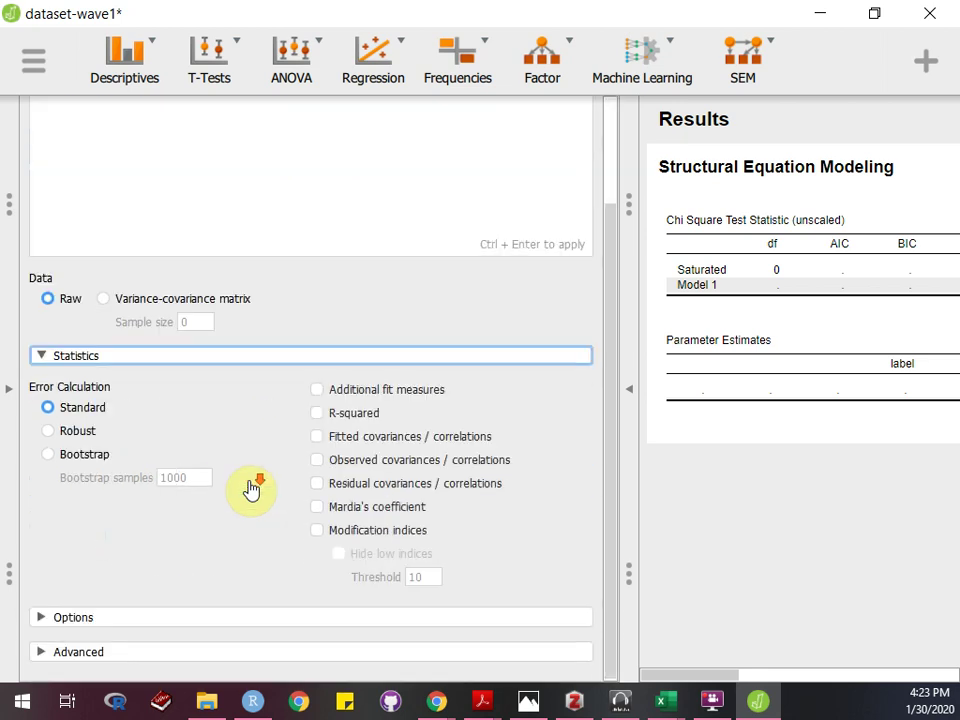
pyautogui.click(381, 390)
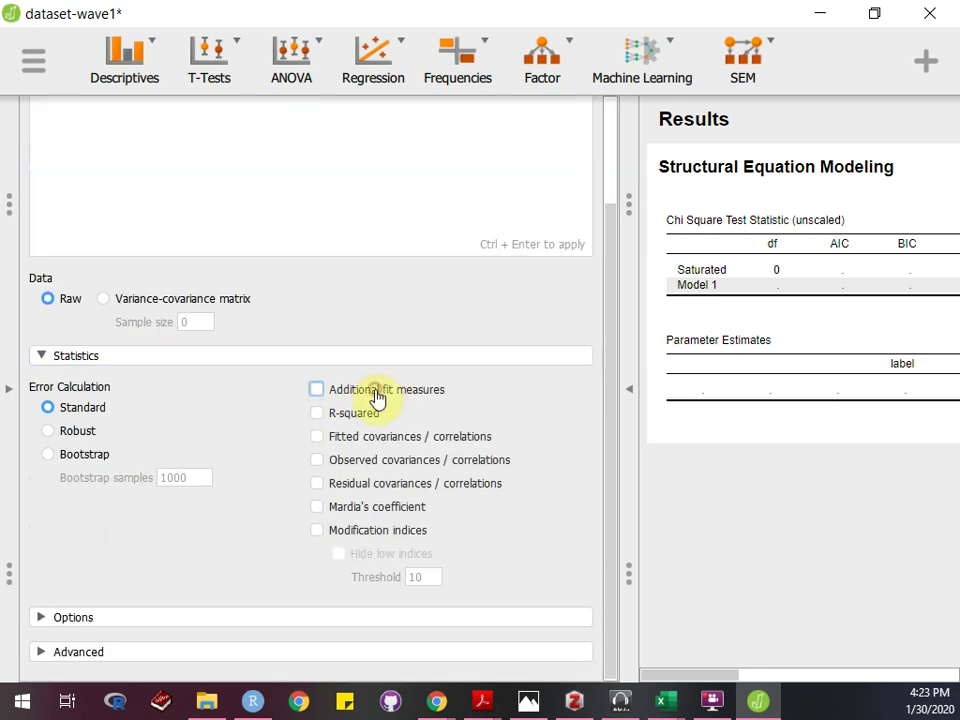
pyautogui.click(384, 467)
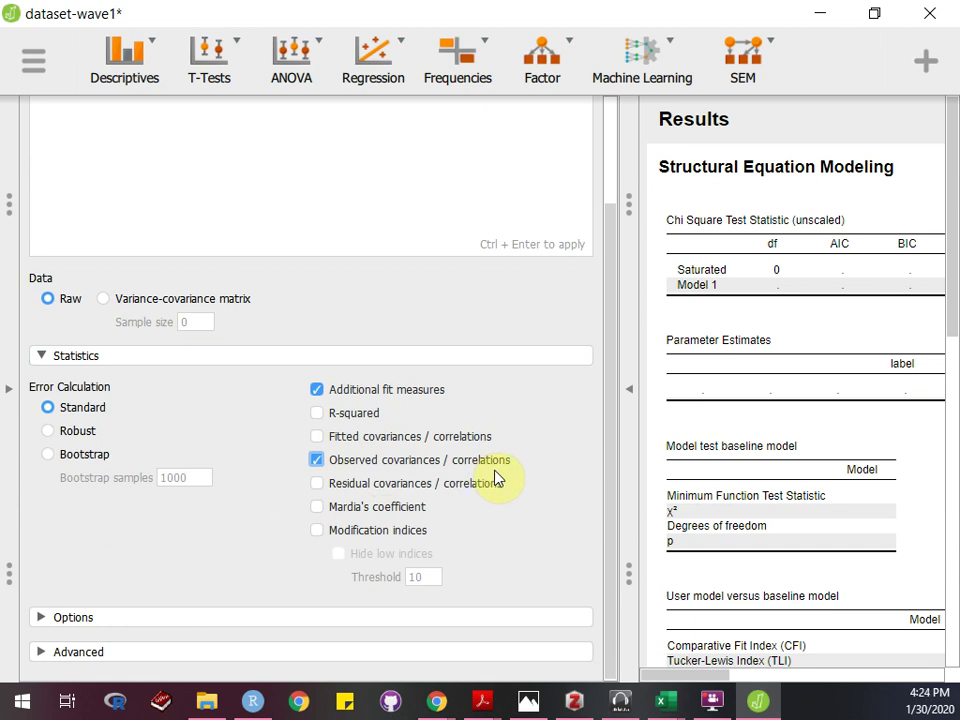
pyautogui.click(370, 518)
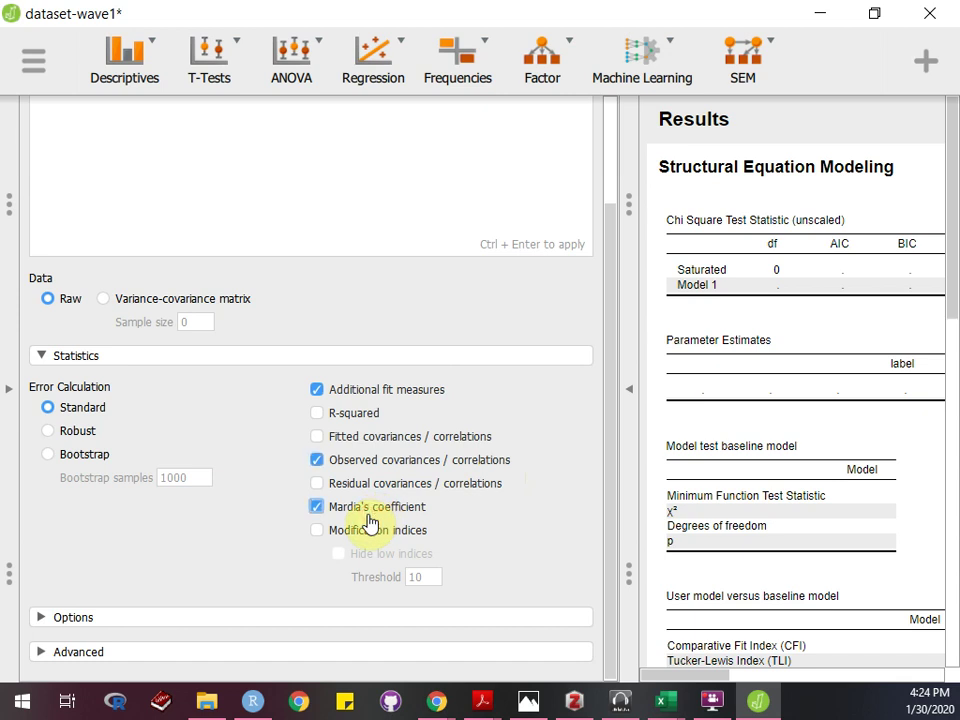
# - Set the estimator to DWLS and request a path diagram showing standardized parameters
pyautogui.click(287, 617)
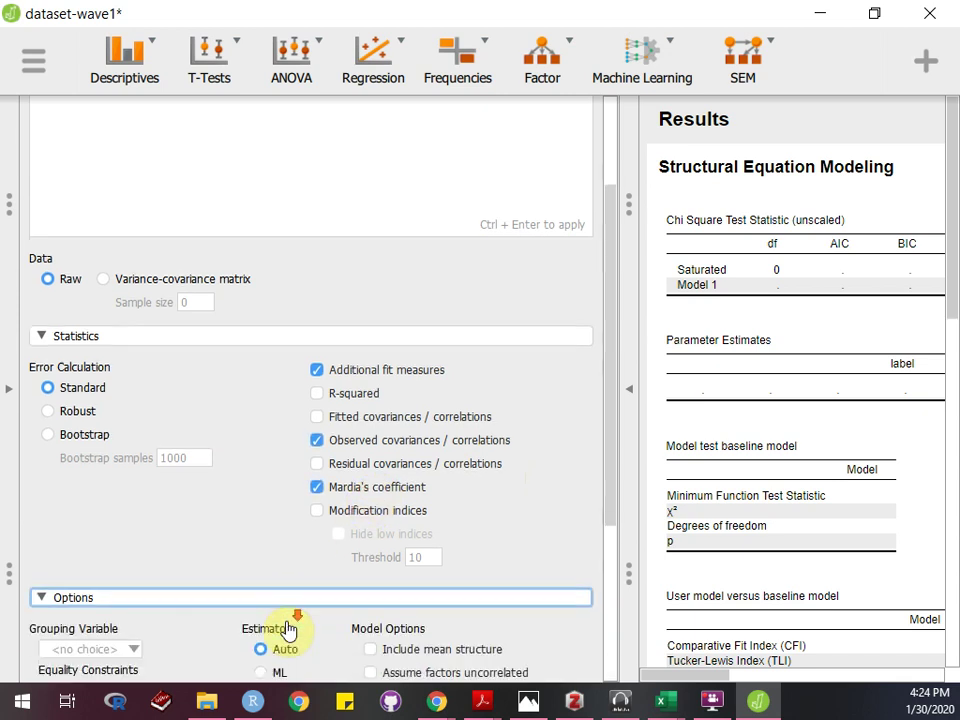
pyautogui.click(286, 508)
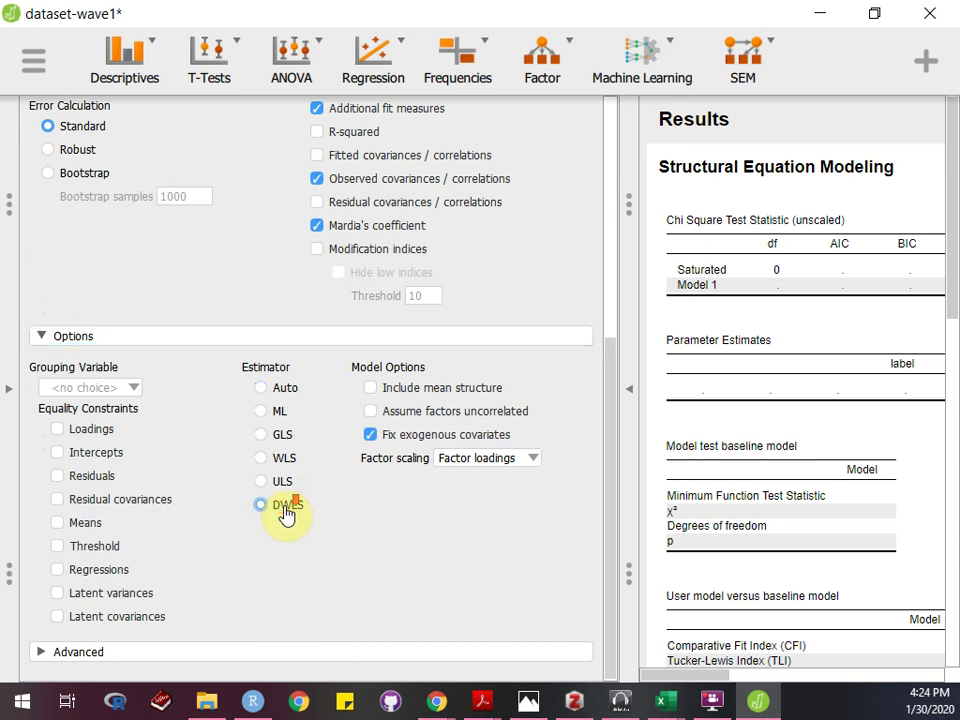
pyautogui.click(229, 654)
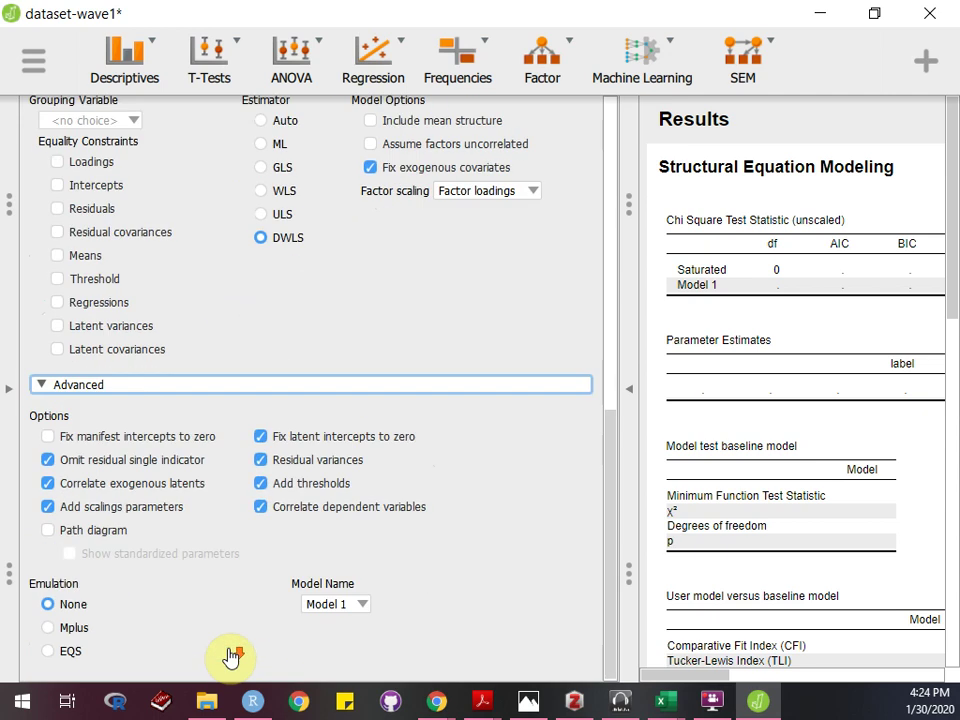
pyautogui.click(101, 534)
pyautogui.click(113, 558)
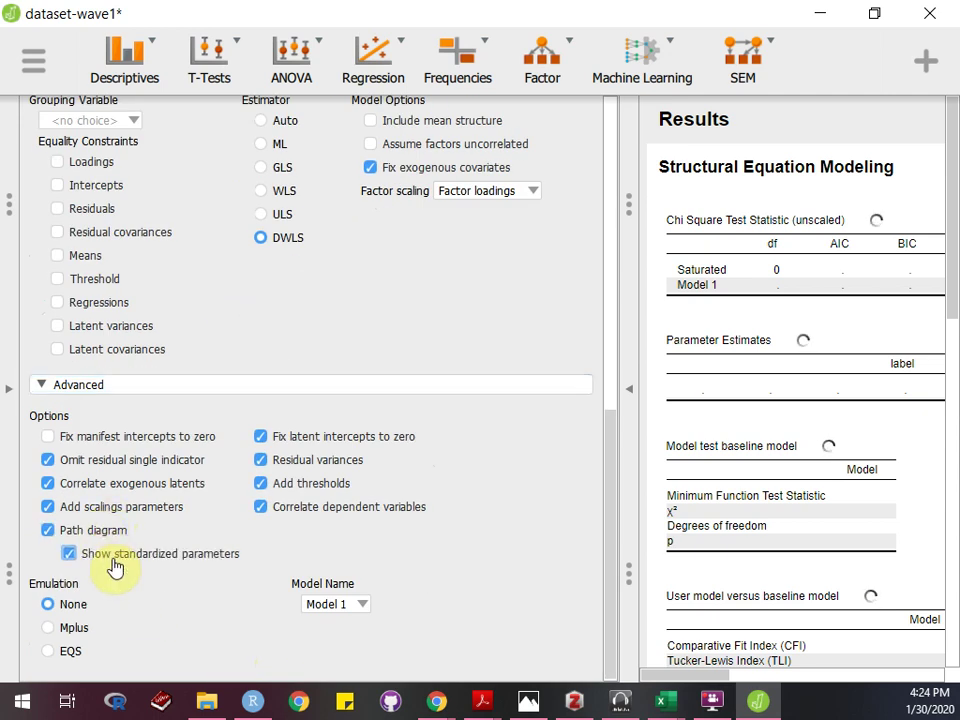
# - Review the chosen analysis settings and apply the rwa model syntax to run the CFA
pyautogui.scroll(10, 118, 561)
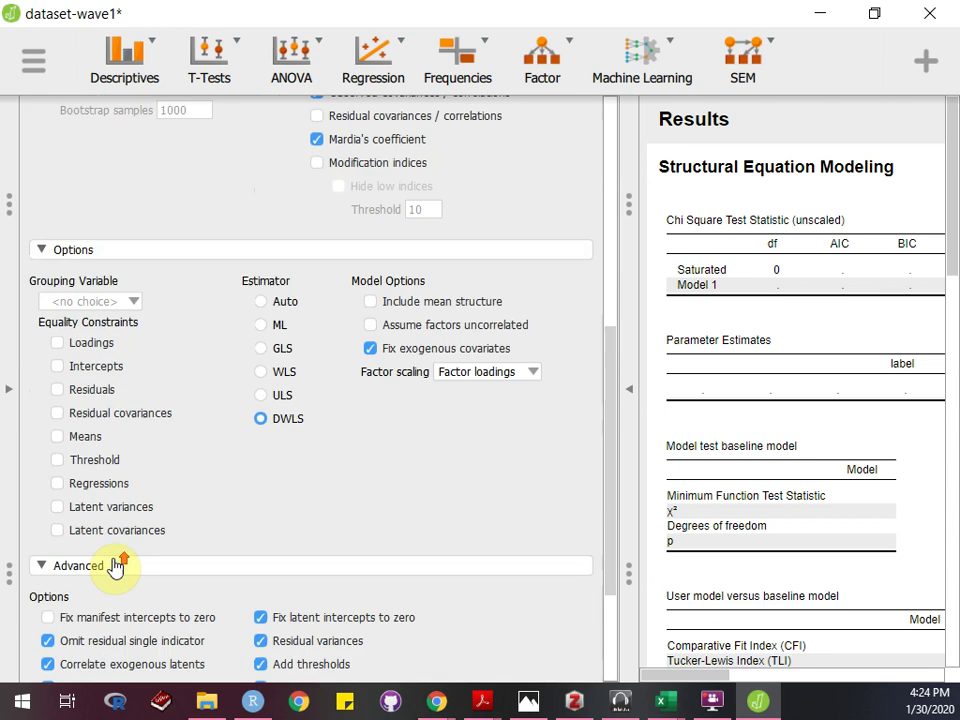
pyautogui.scroll(-1, 393, 252)
pyautogui.scroll(-5, 393, 252)
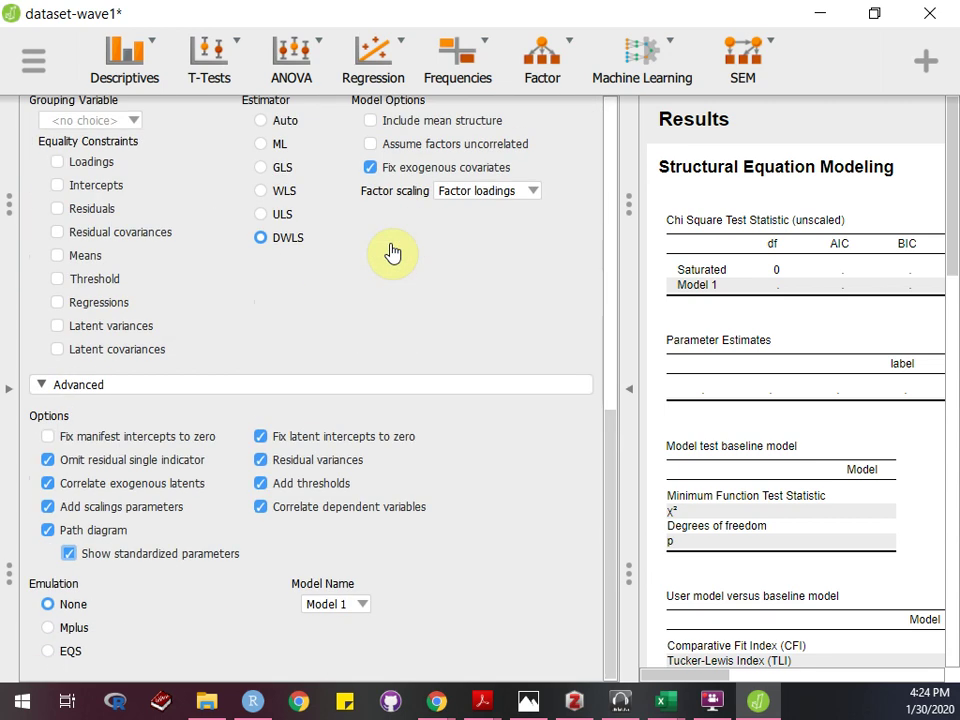
pyautogui.scroll(5, 393, 252)
pyautogui.scroll(-5, 393, 252)
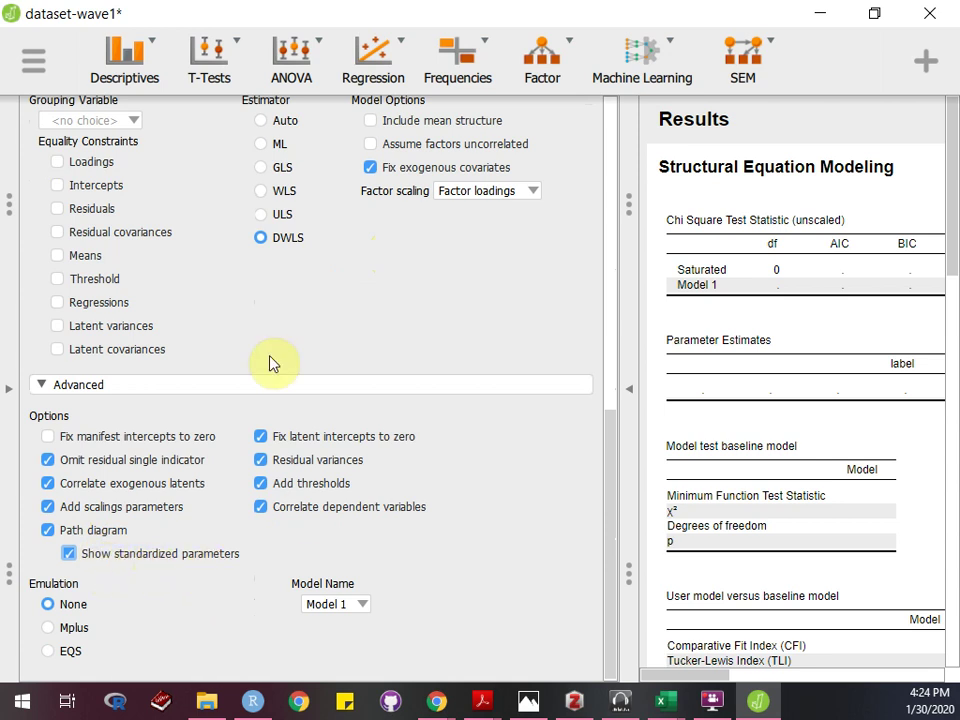
pyautogui.scroll(10, 268, 405)
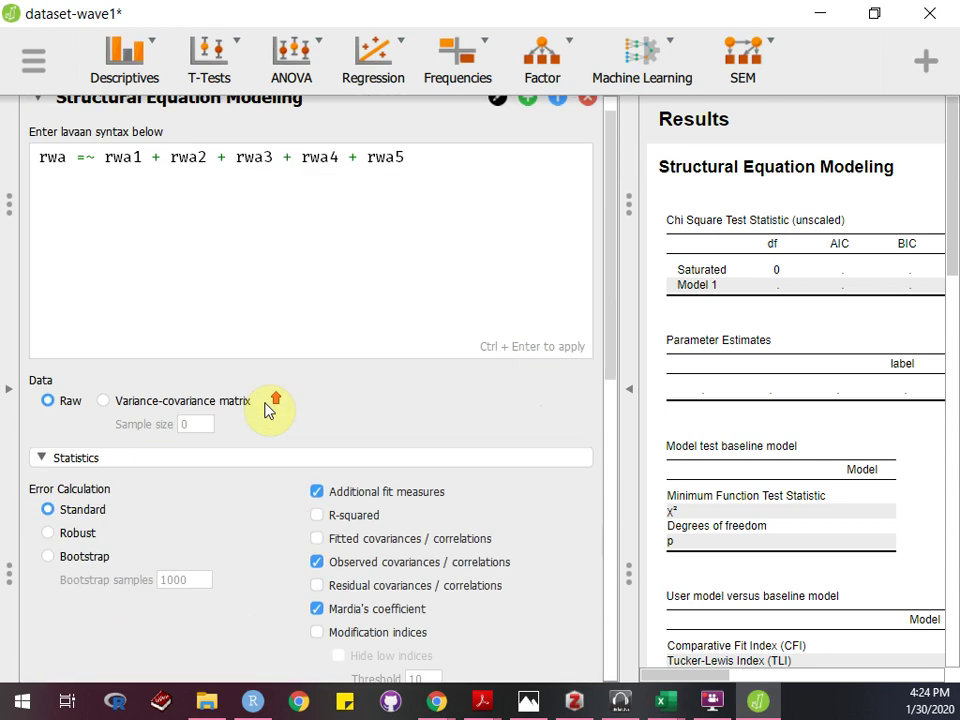
pyautogui.click(428, 300)
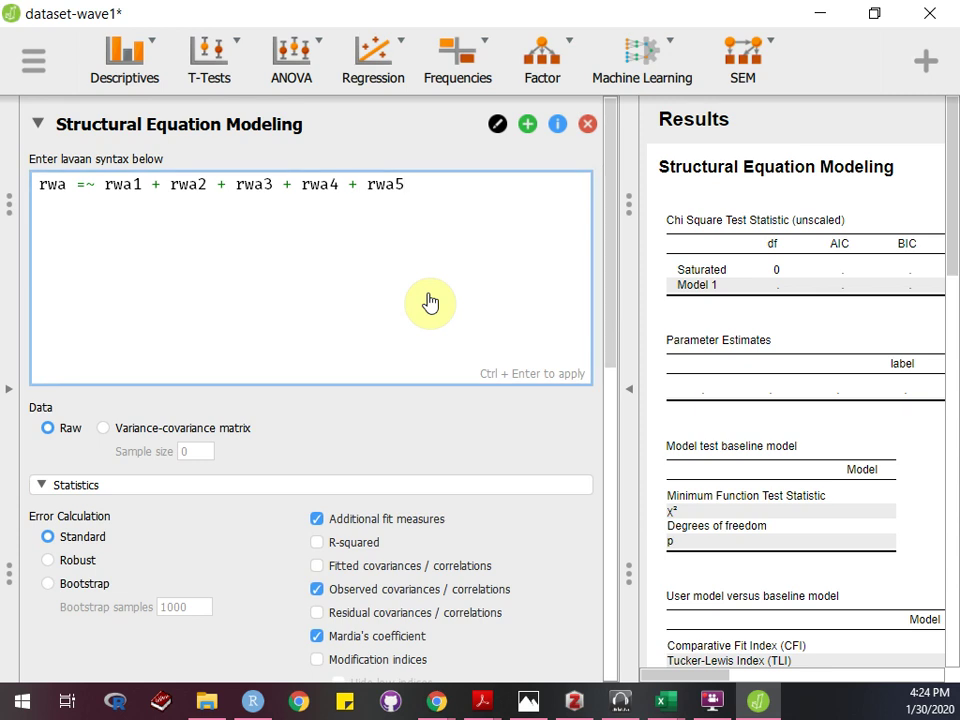
pyautogui.hotkey('ctrl', 'Return')
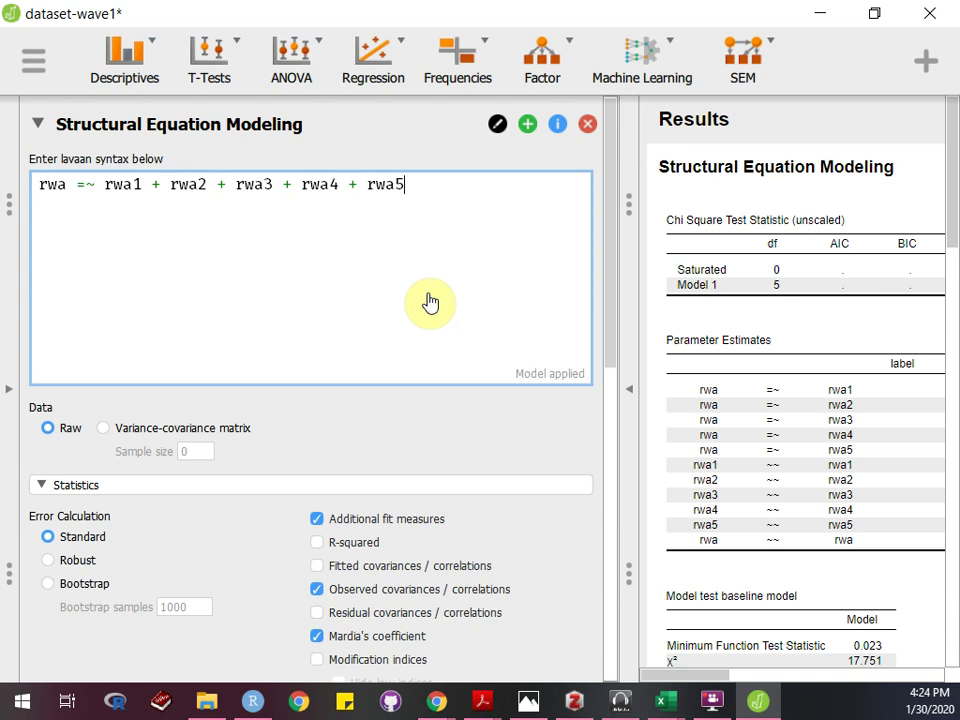
# - Expand the results to full width and examine the chi-square test, parameter estimates, fit indices, observed covariances, Mardia's coefficients and path diagram
pyautogui.click(626, 362)
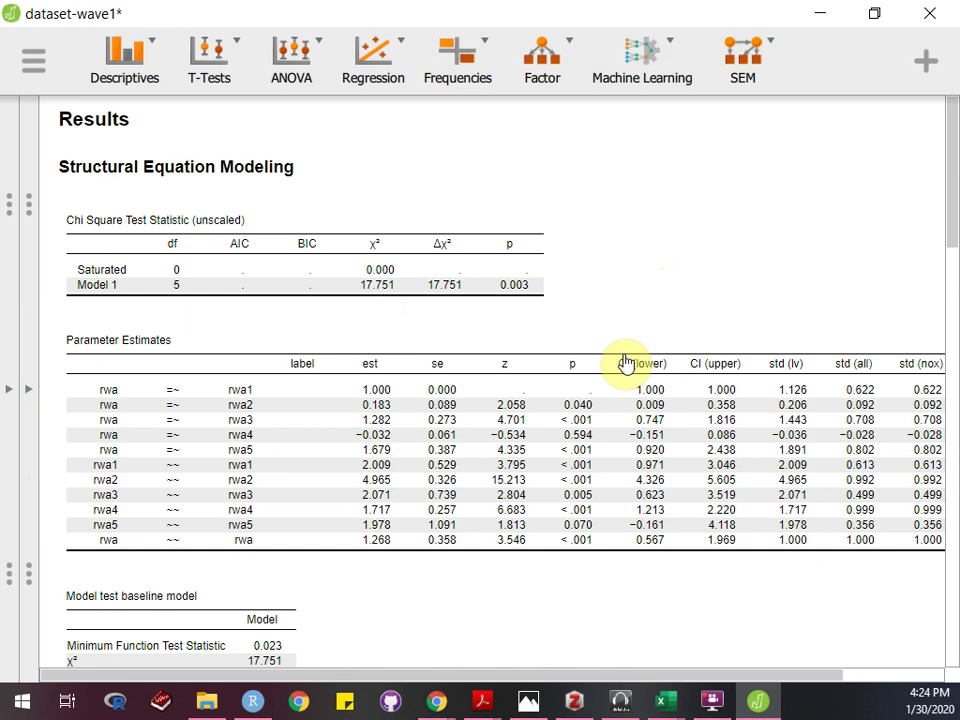
pyautogui.scroll(-1, 626, 362)
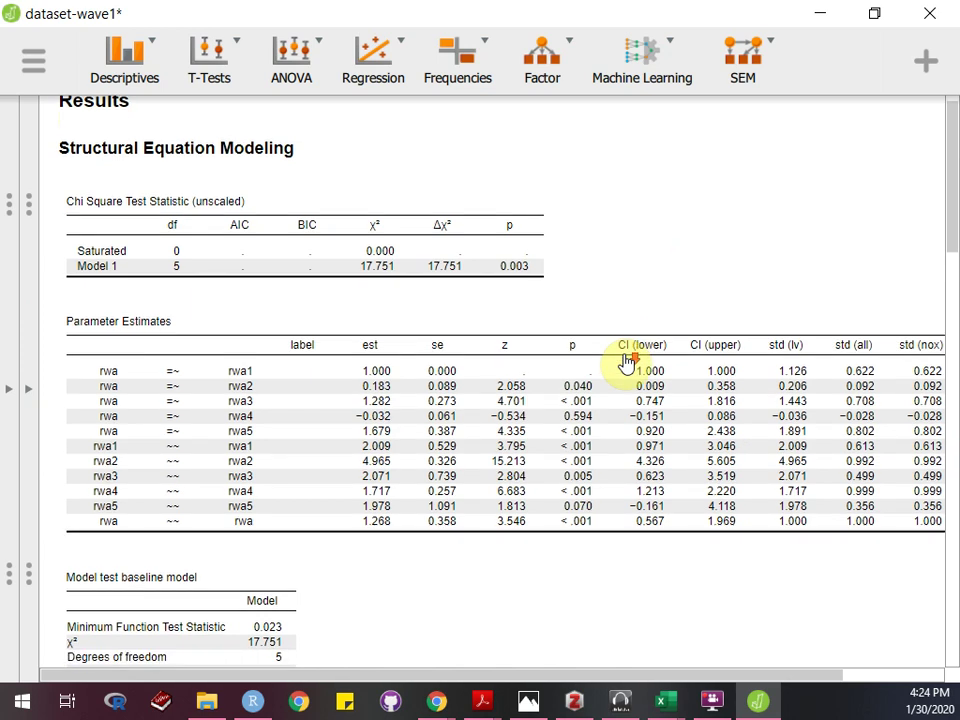
pyautogui.scroll(1, 626, 362)
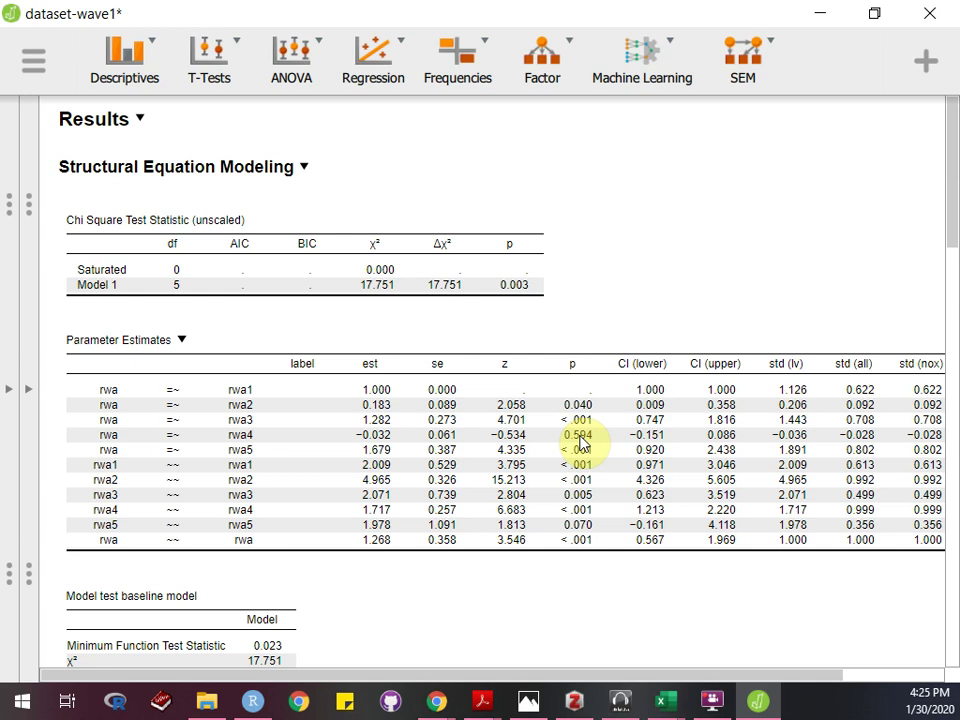
pyautogui.scroll(-3, 585, 441)
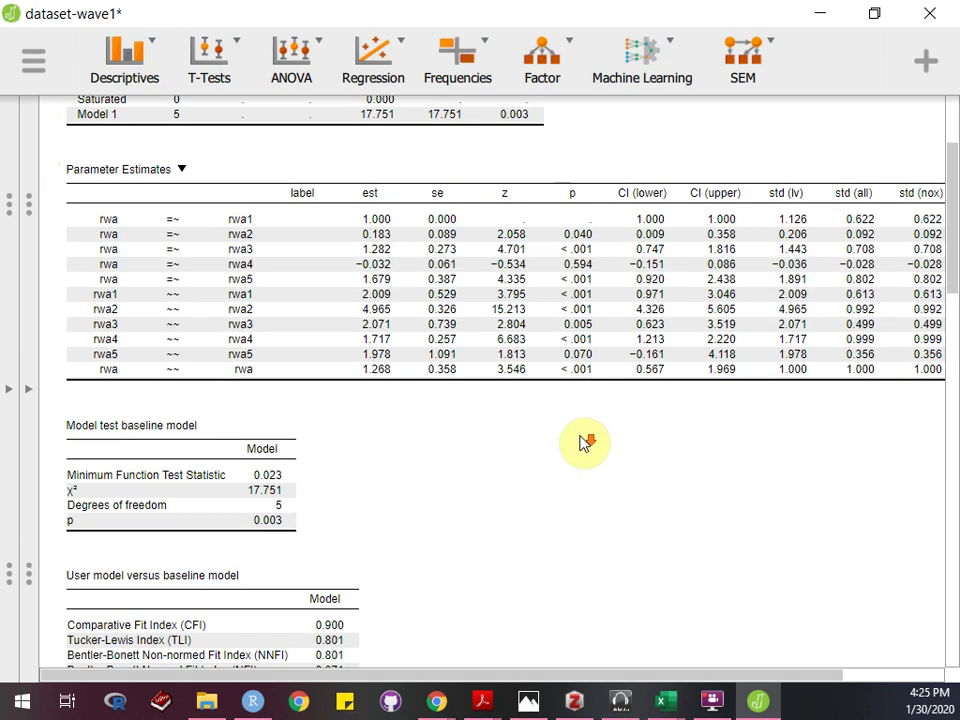
pyautogui.scroll(-3, 210, 510)
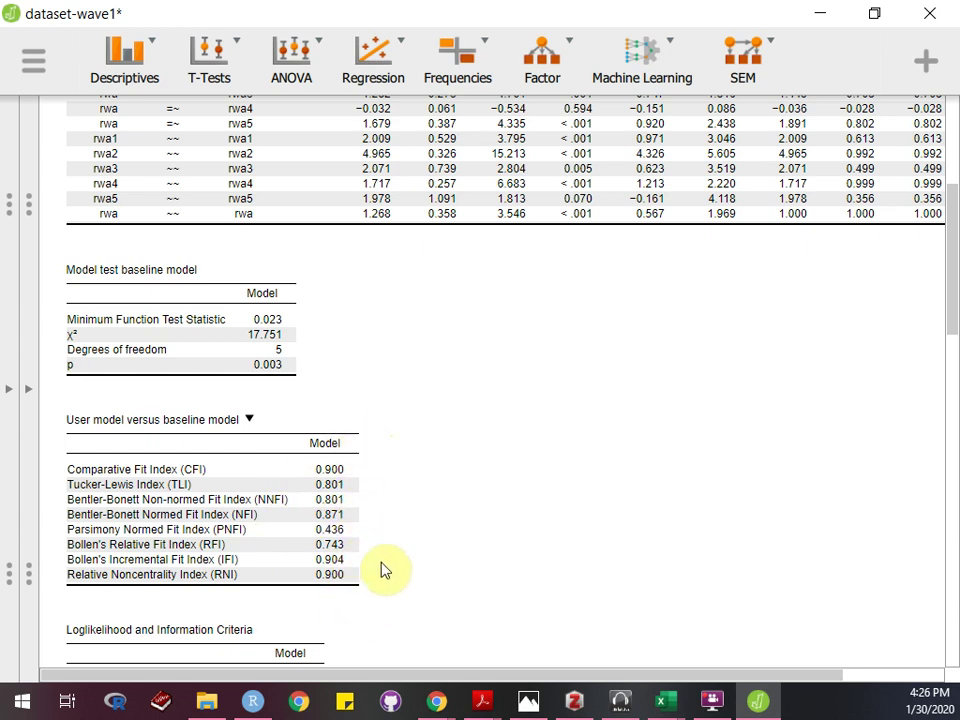
pyautogui.scroll(-7, 395, 604)
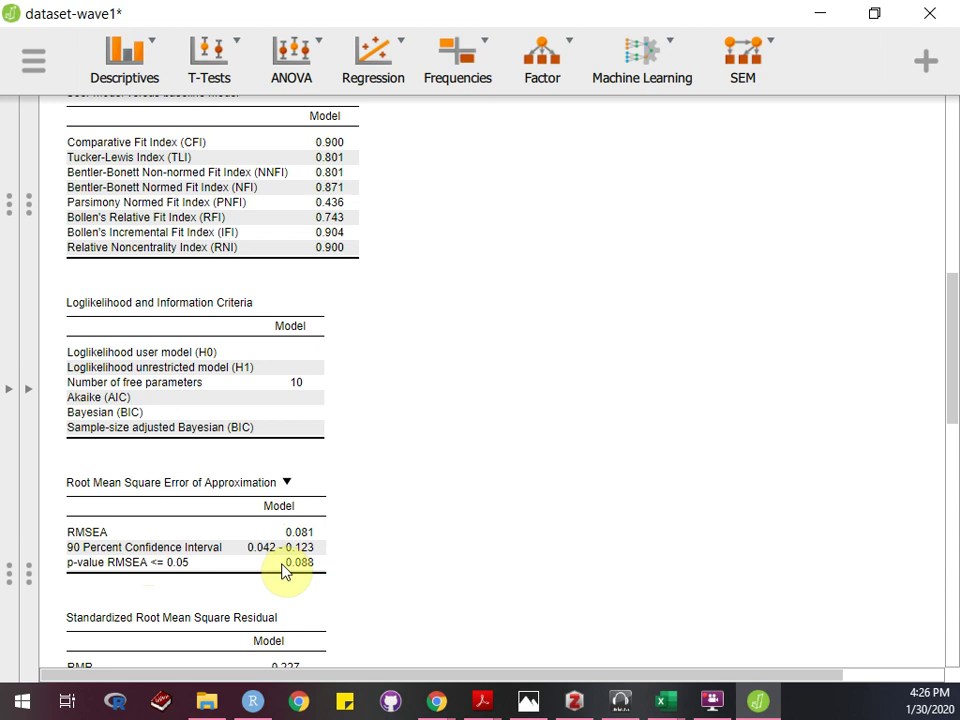
pyautogui.scroll(-7, 283, 570)
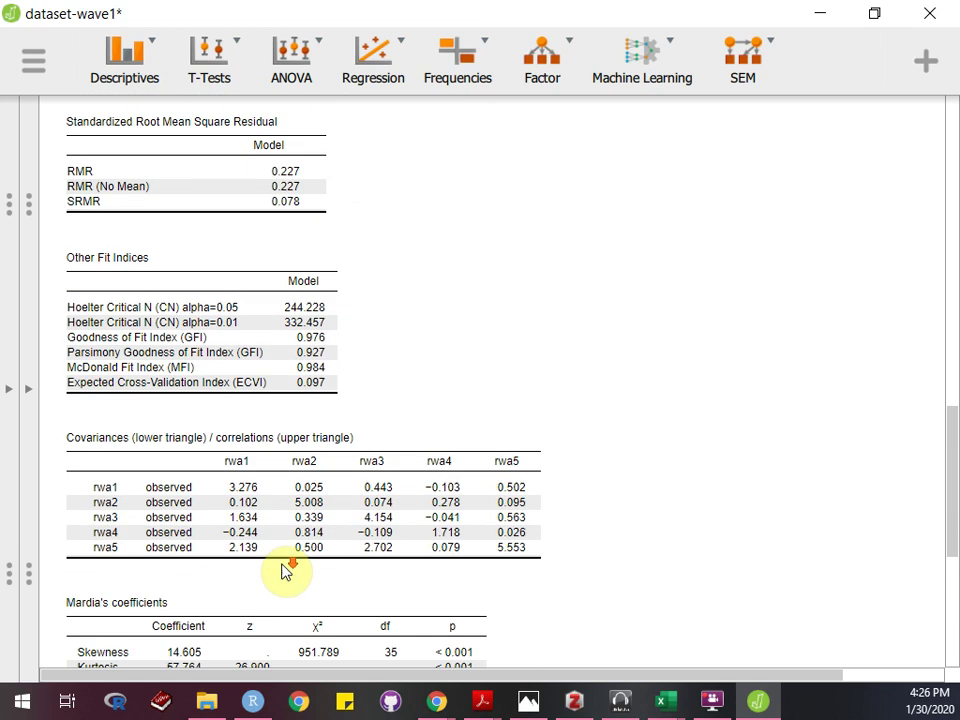
pyautogui.scroll(-3, 283, 570)
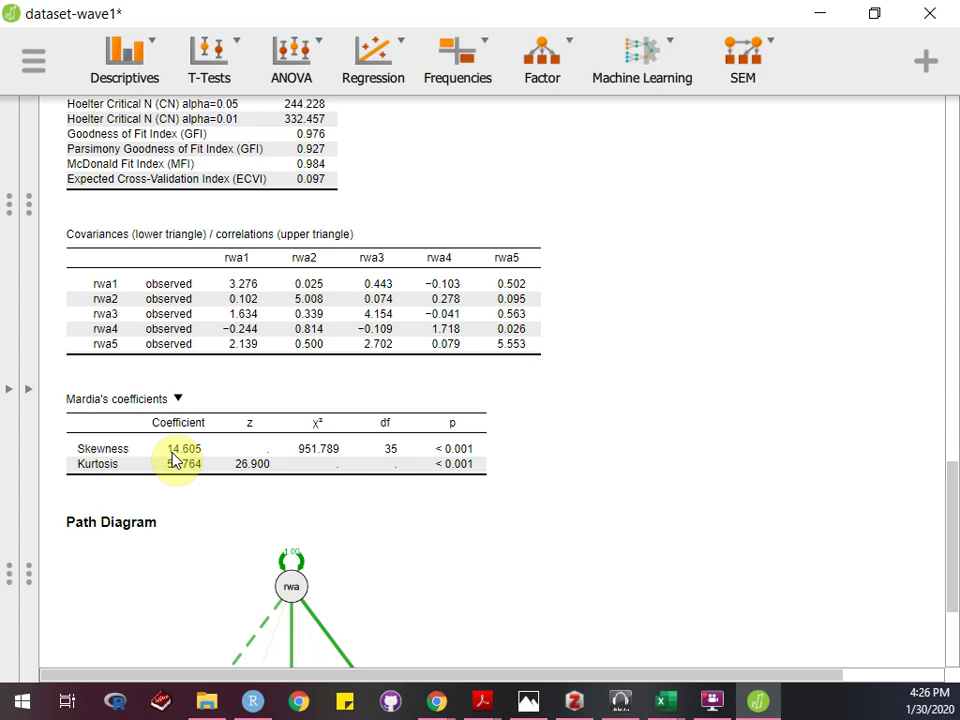
pyautogui.scroll(-4, 172, 458)
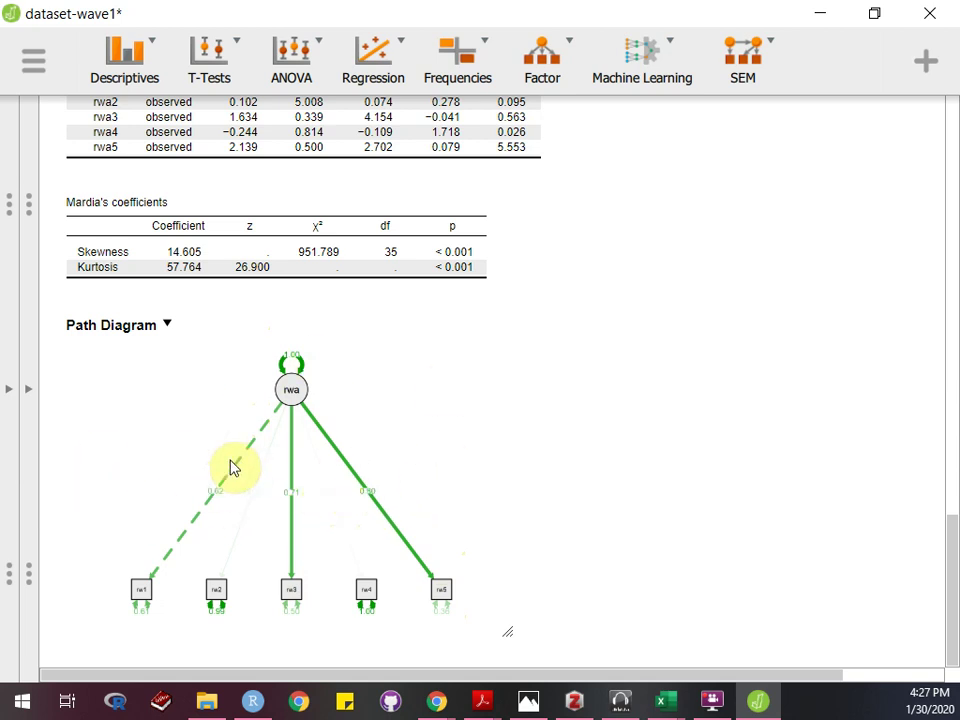
pyautogui.scroll(5, 281, 516)
pyautogui.scroll(15, 283, 517)
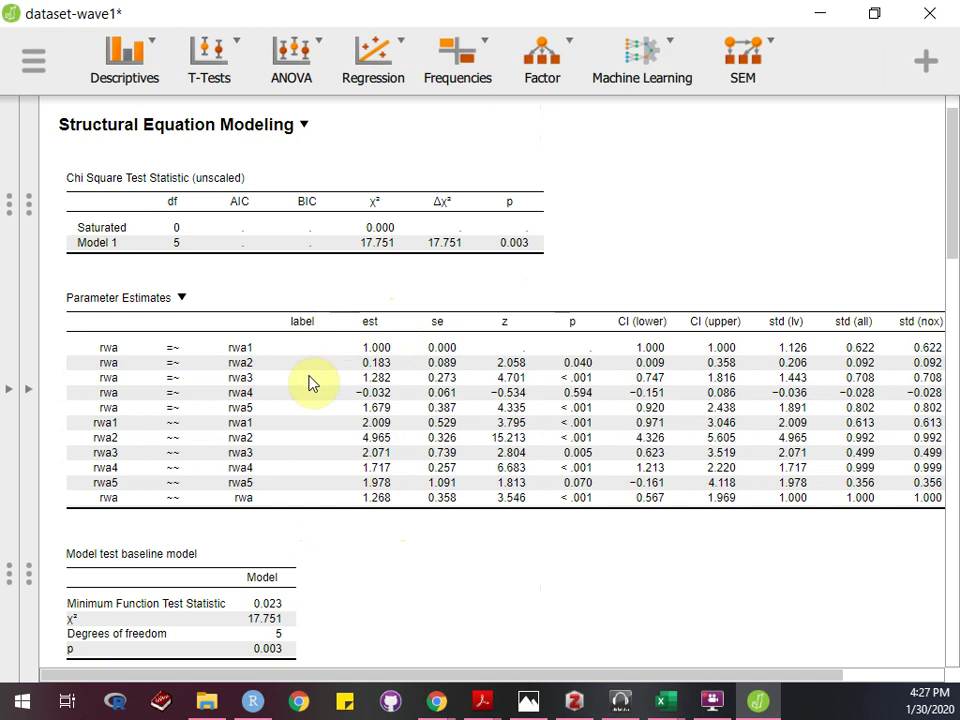
# - Examine the path diagram and Mardia's coefficients of the SEM analysis, and return to its parameter estimates
pyautogui.scroll(-20, 352, 425)
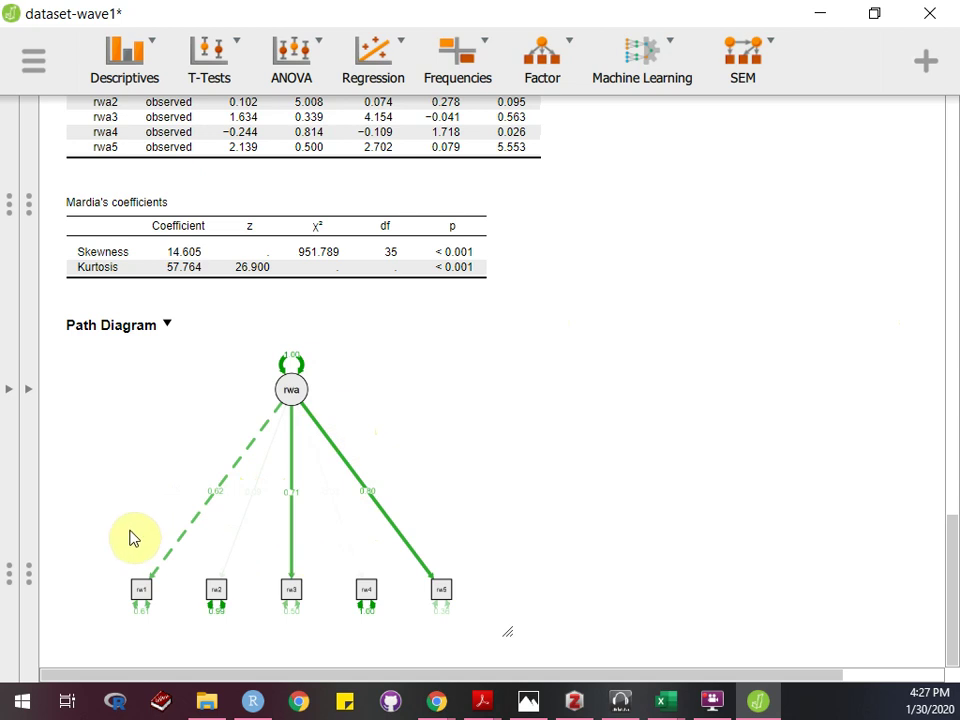
pyautogui.hscroll(2, 133, 538)
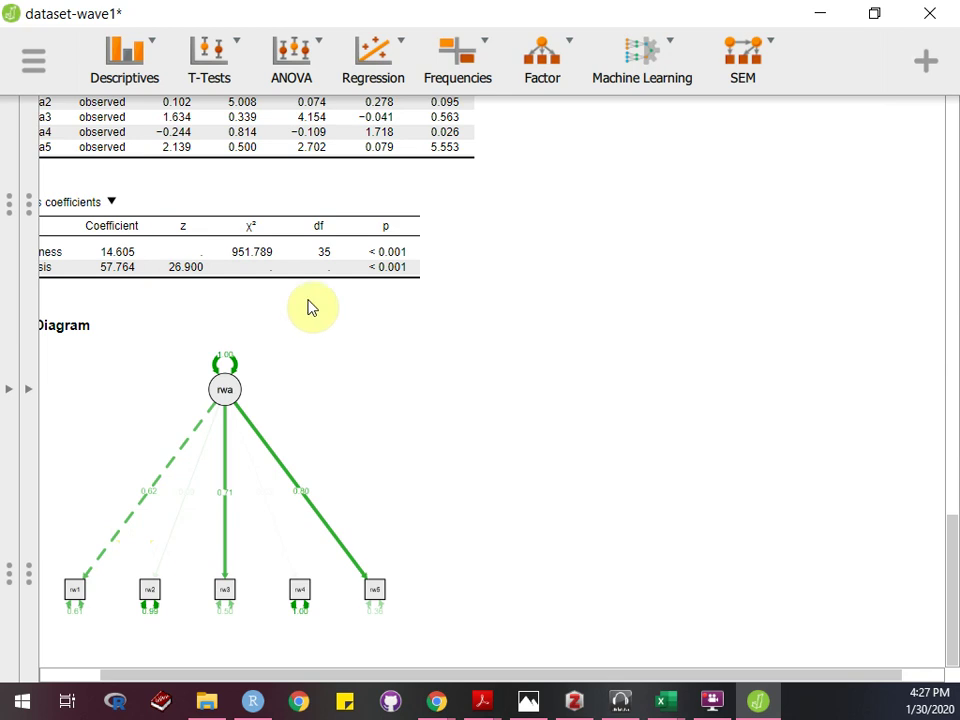
pyautogui.scroll(10, 364, 193)
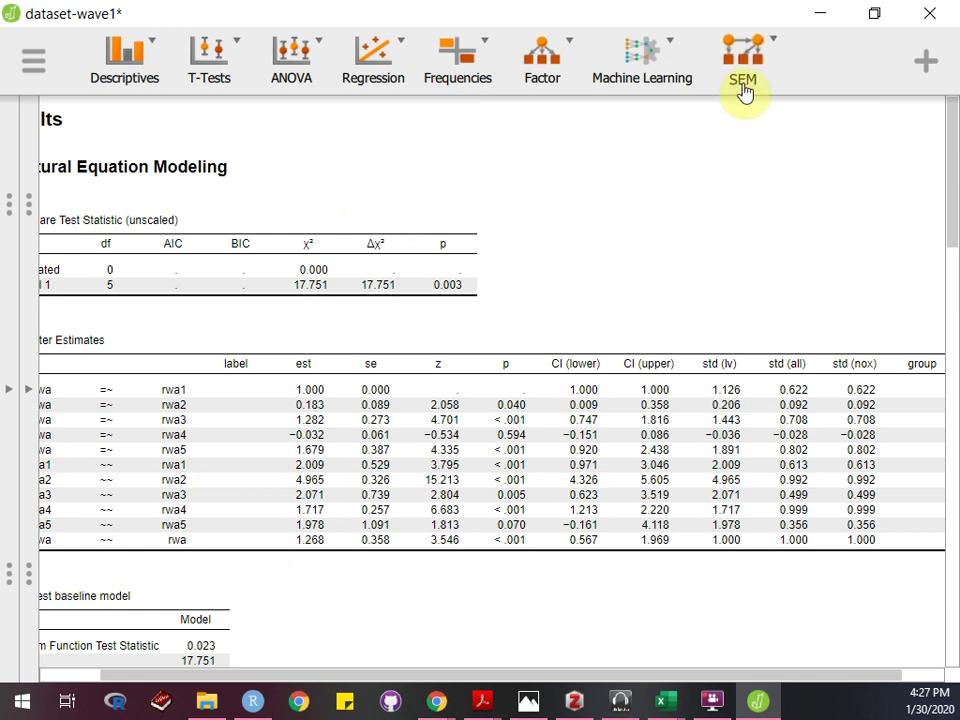
# - Add a Confirmatory Factor Analysis and assign rwa1 to Factor 1
pyautogui.click(566, 92)
pyautogui.click(580, 150)
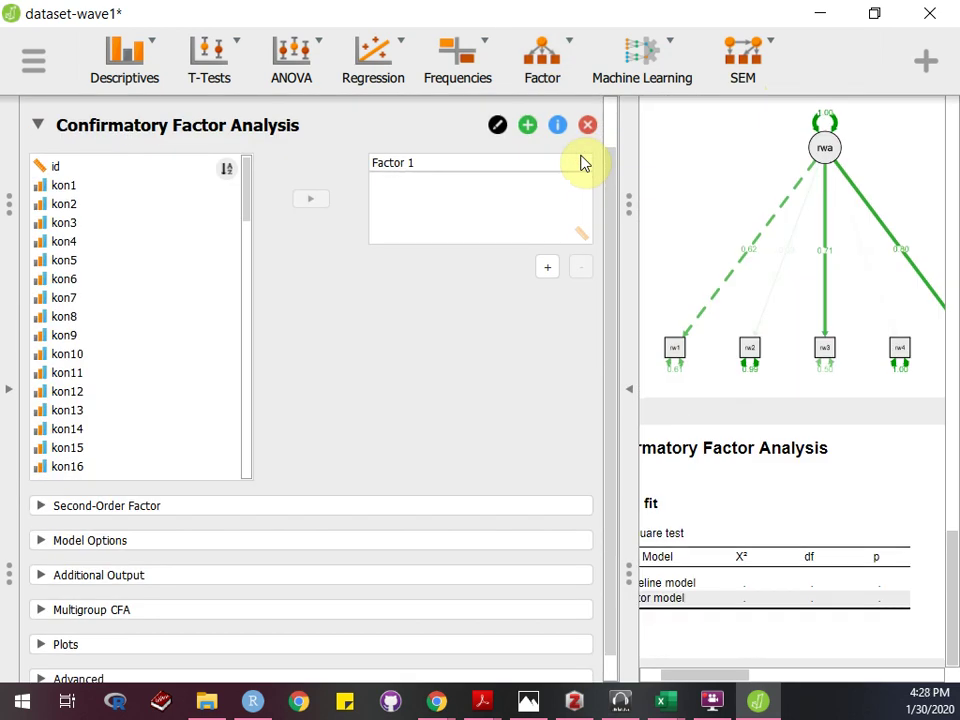
pyautogui.scroll(-20, 150, 298)
pyautogui.scroll(20, 155, 298)
pyautogui.scroll(-17, 100, 380)
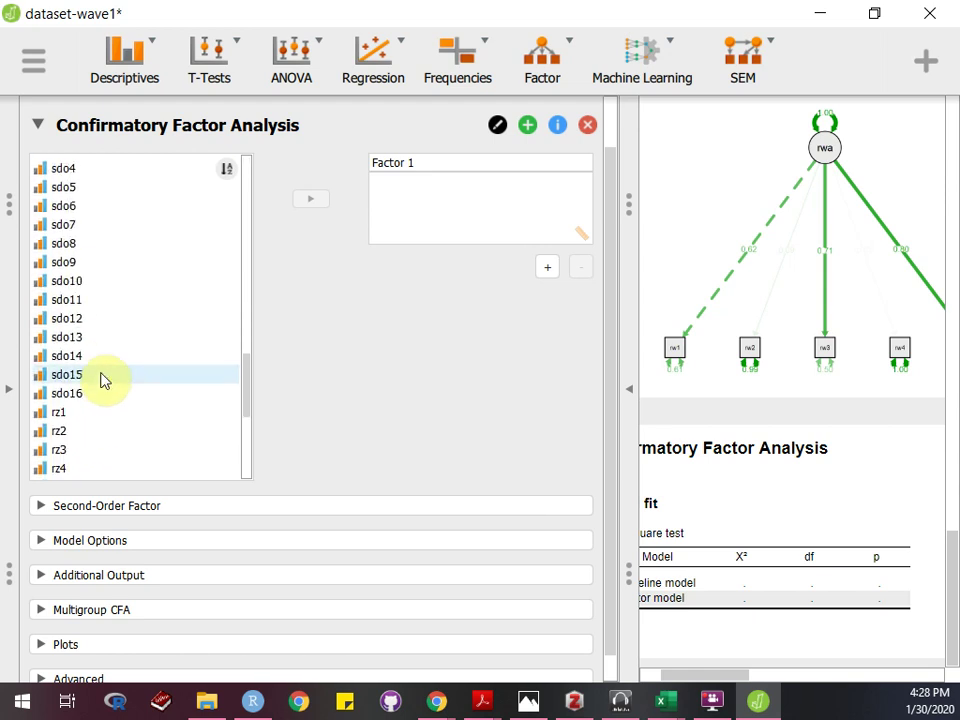
pyautogui.scroll(-5, 100, 380)
pyautogui.moveTo(252, 427); pyautogui.dragTo(277, 296)
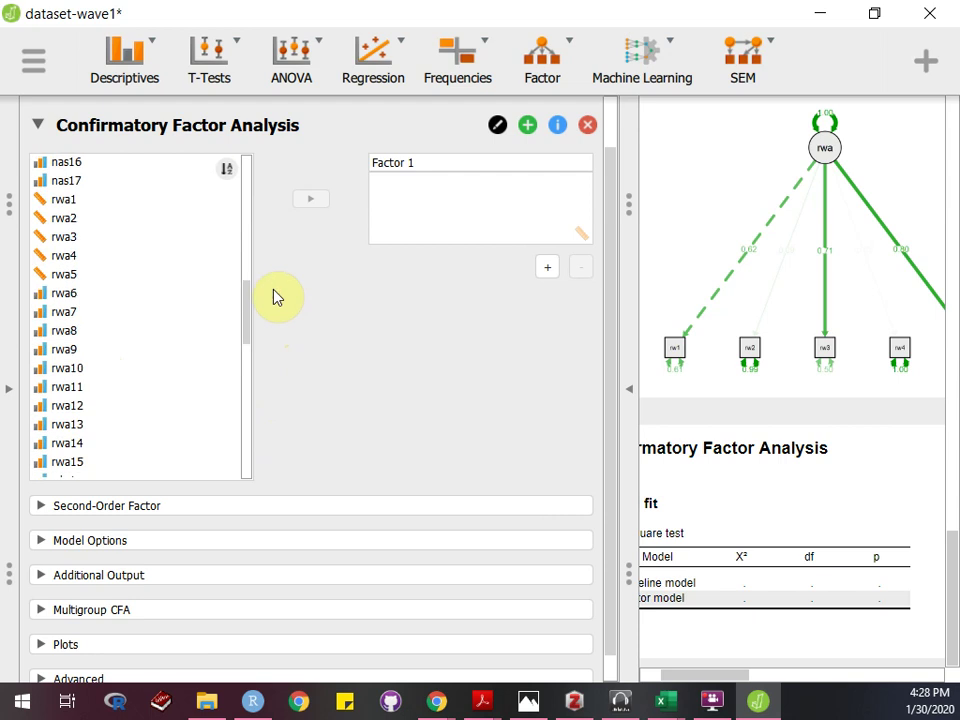
pyautogui.click(86, 201)
pyautogui.click(317, 205)
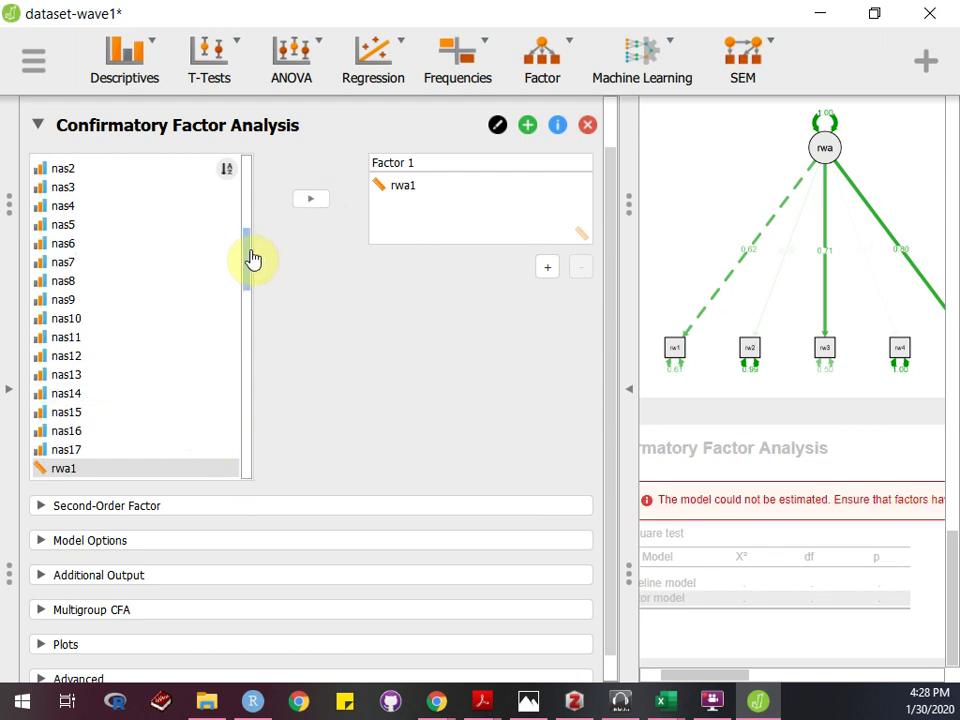
# - Add rwa2 to rwa5 to Factor 1 of the confirmatory factor analysis
pyautogui.moveTo(251, 255); pyautogui.dragTo(249, 298)
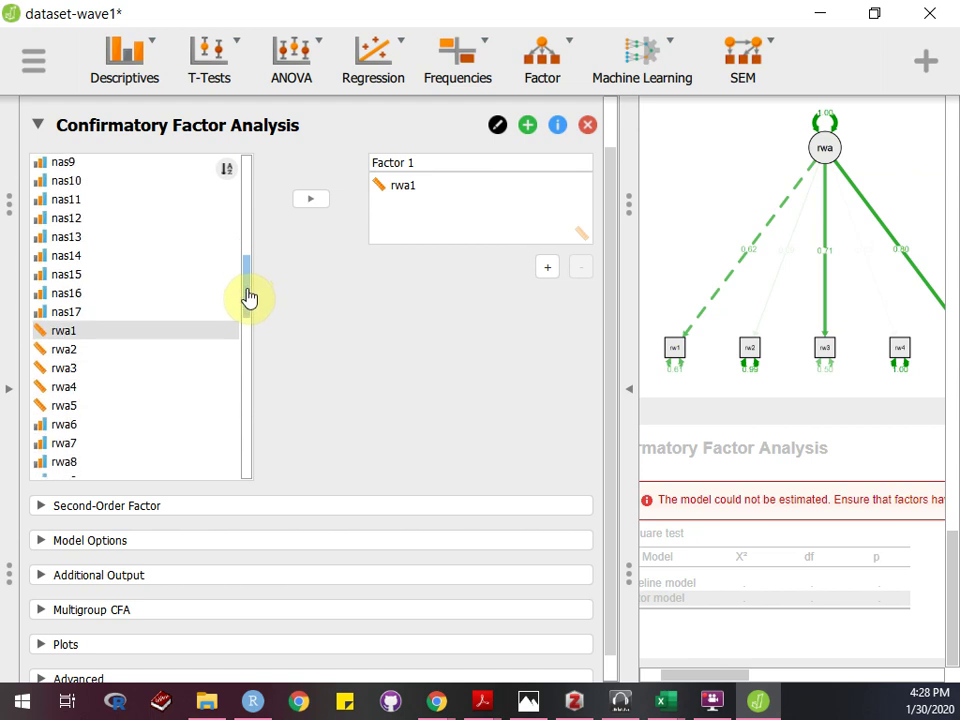
pyautogui.click(121, 352)
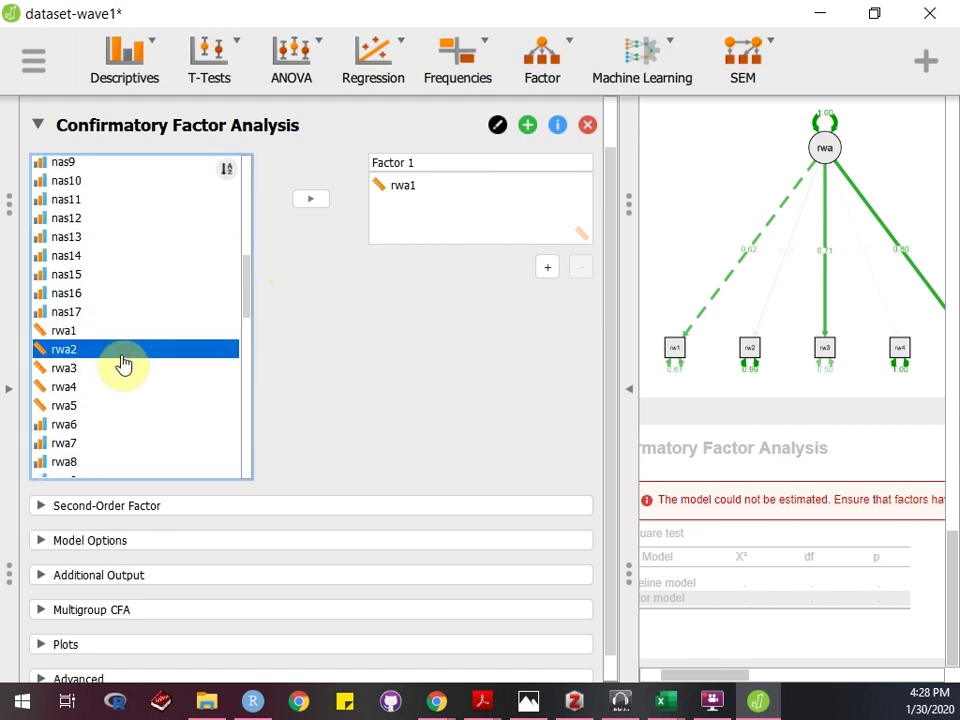
pyautogui.hotkey('shift', 'Down')
pyautogui.hotkey('shift', 'Down')
pyautogui.hotkey('shift', 'Down')
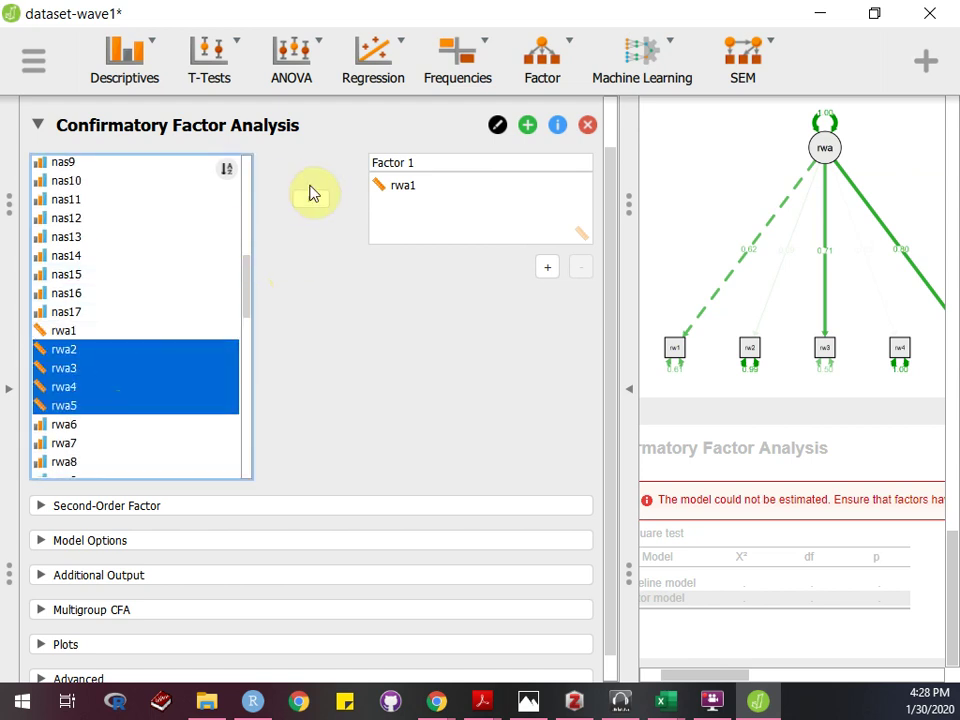
pyautogui.click(311, 197)
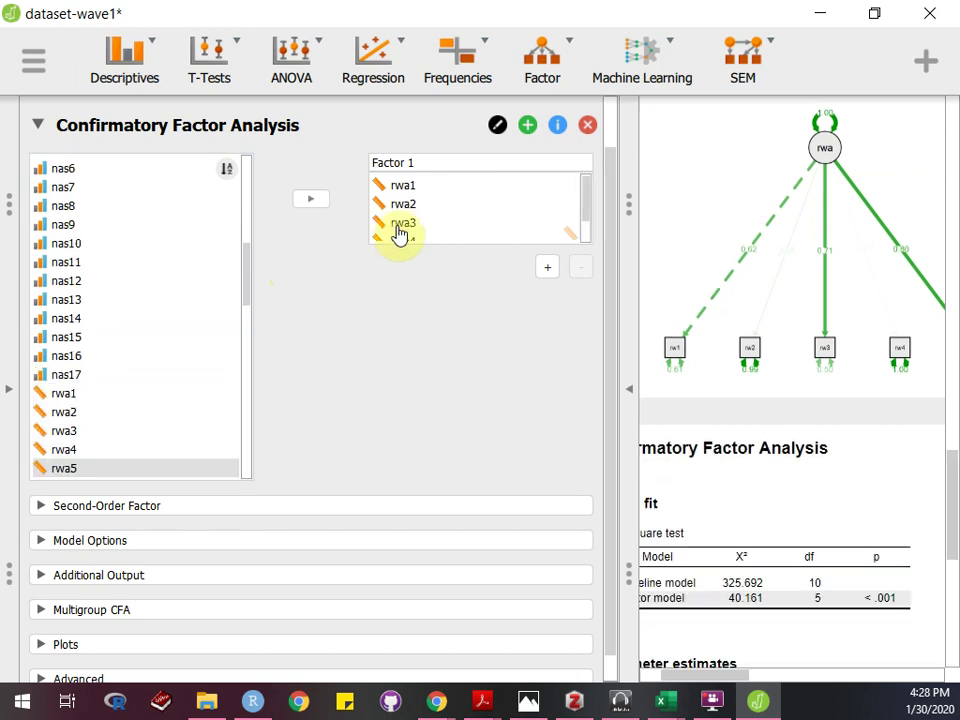
pyautogui.scroll(-1, 355, 418)
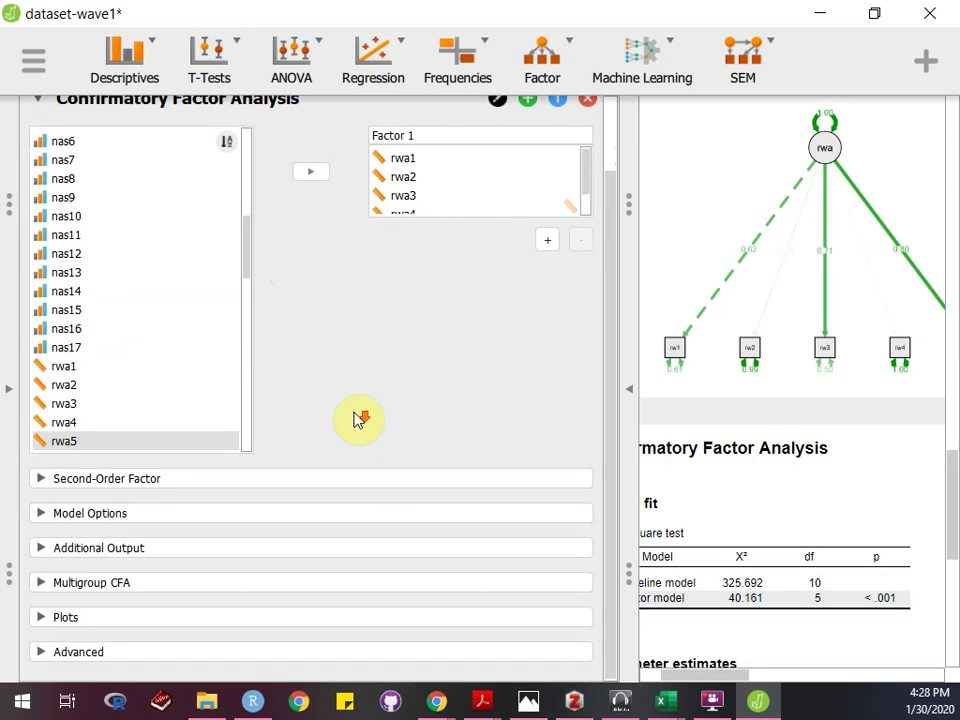
# - Check the second-order factor and model options, and request additional fit measures and the lavaan syntax as extra output
pyautogui.click(170, 482)
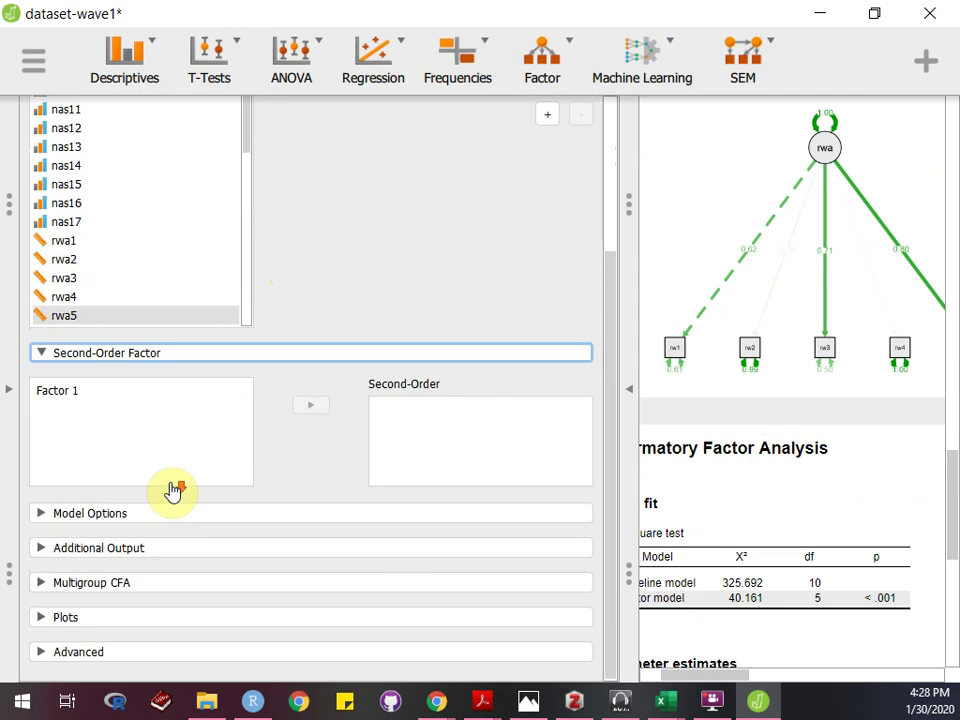
pyautogui.click(398, 361)
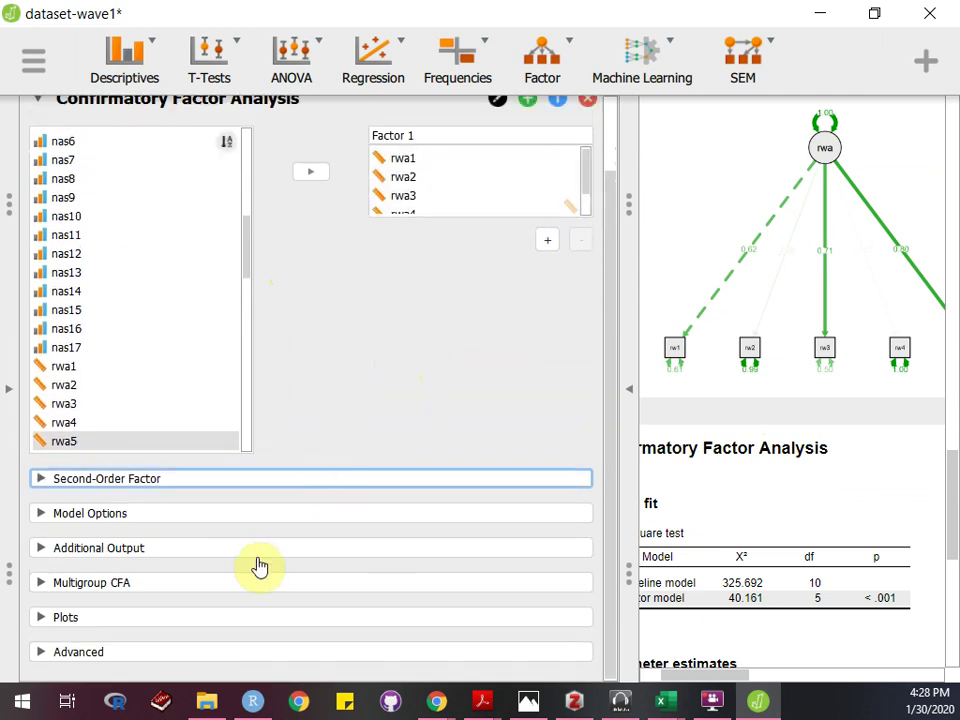
pyautogui.click(259, 515)
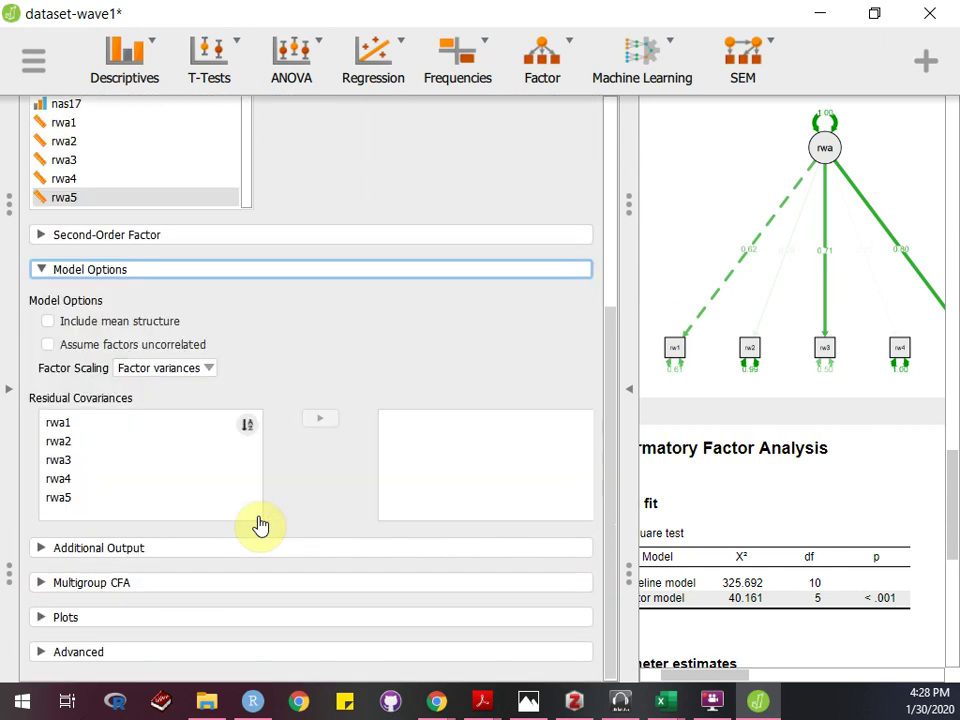
pyautogui.click(231, 553)
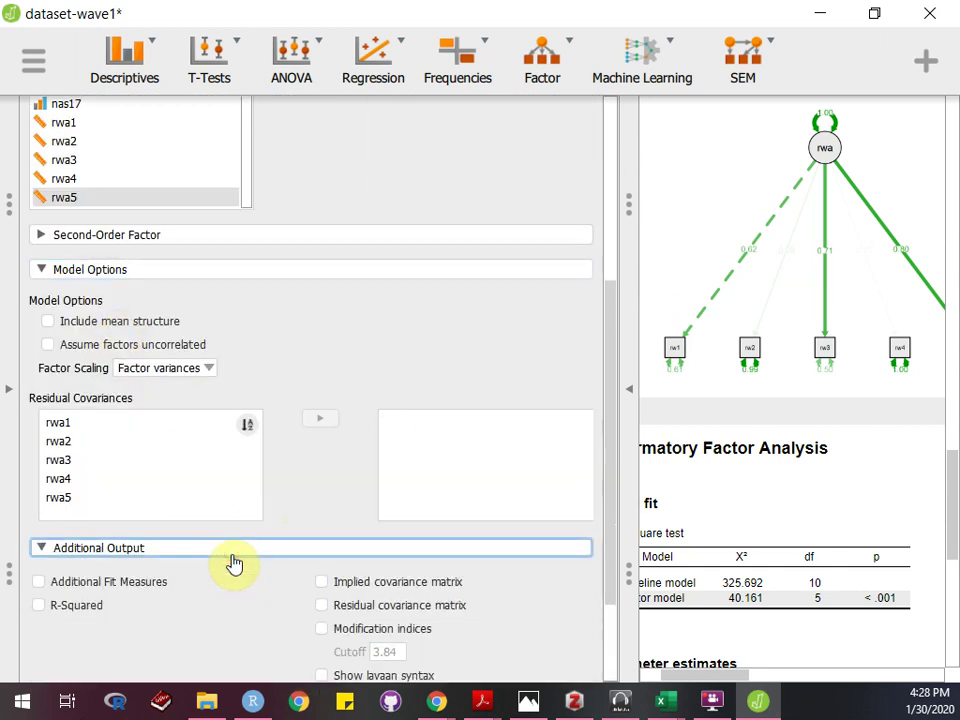
pyautogui.click(60, 456)
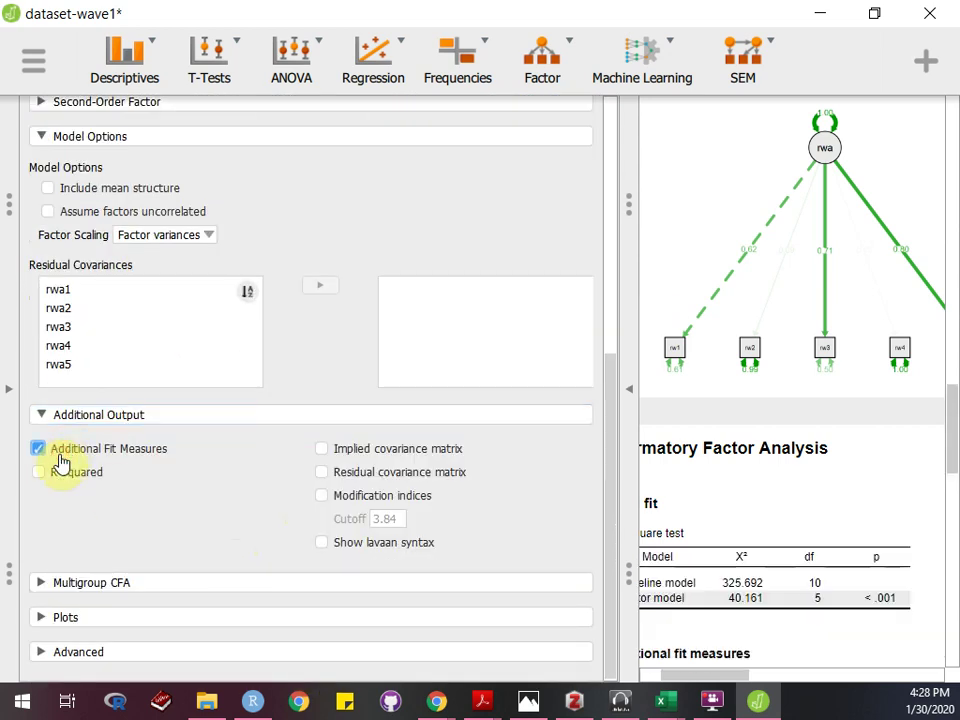
pyautogui.click(372, 548)
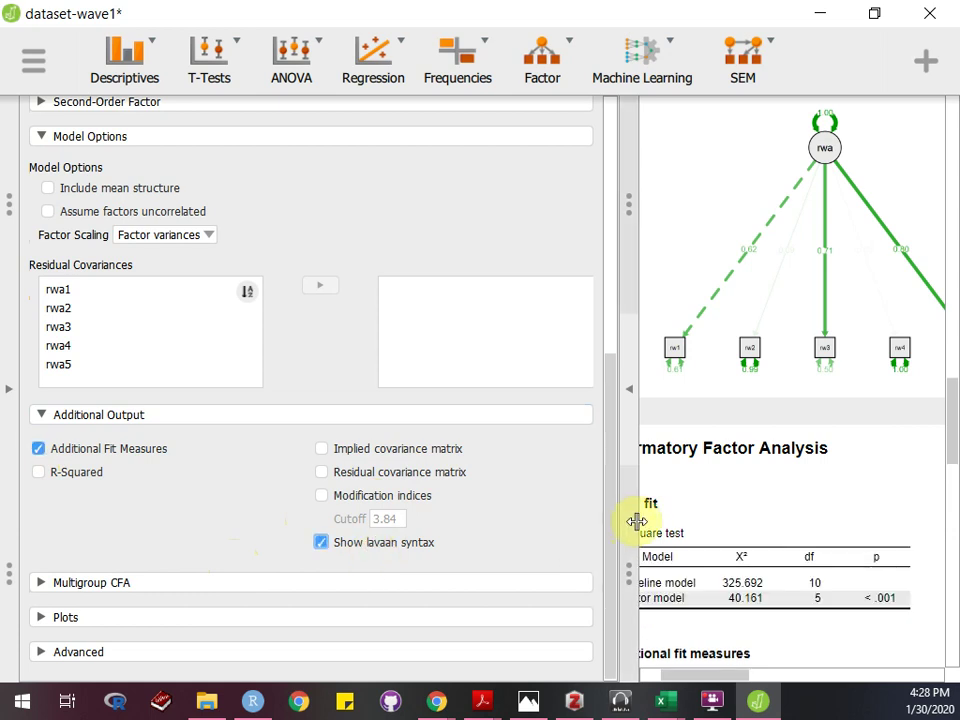
# - Examine the confirmatory factor analysis results: model fit, factor loadings, factor and residual variances, and model syntax
pyautogui.click(628, 413)
pyautogui.scroll(-5, 627, 410)
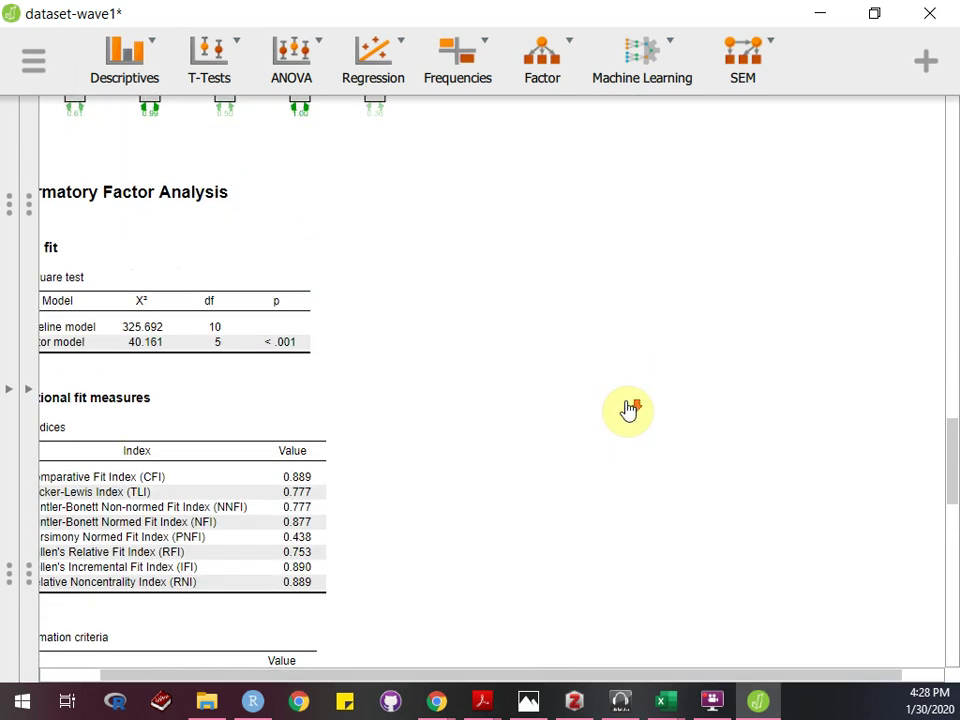
pyautogui.scroll(-10, 628, 410)
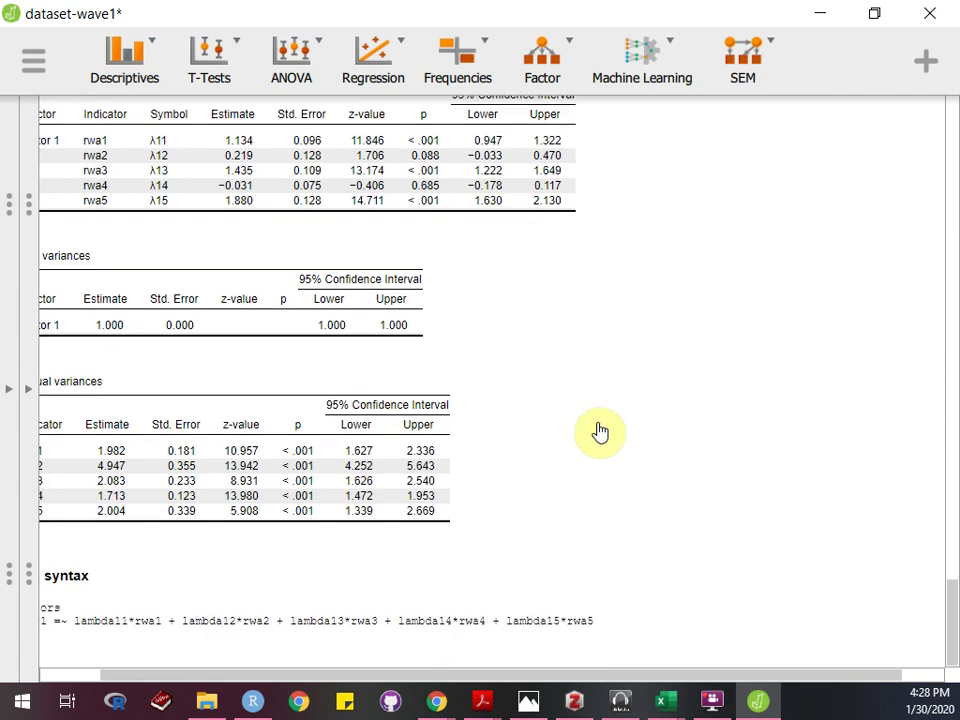
pyautogui.click(148, 628)
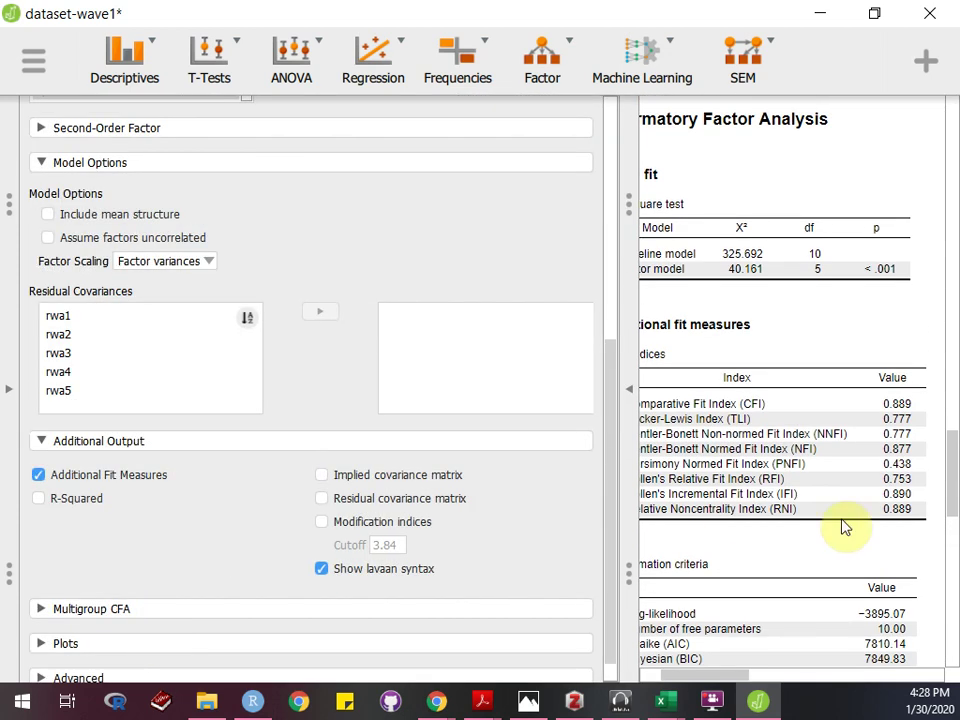
pyautogui.click(632, 377)
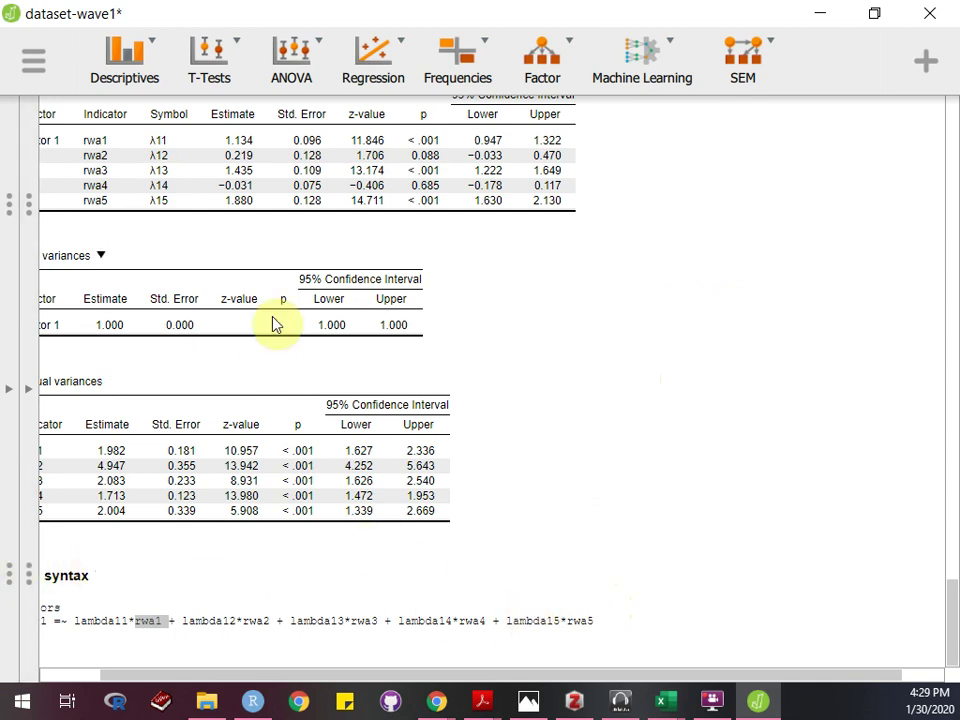
pyautogui.scroll(1, 274, 322)
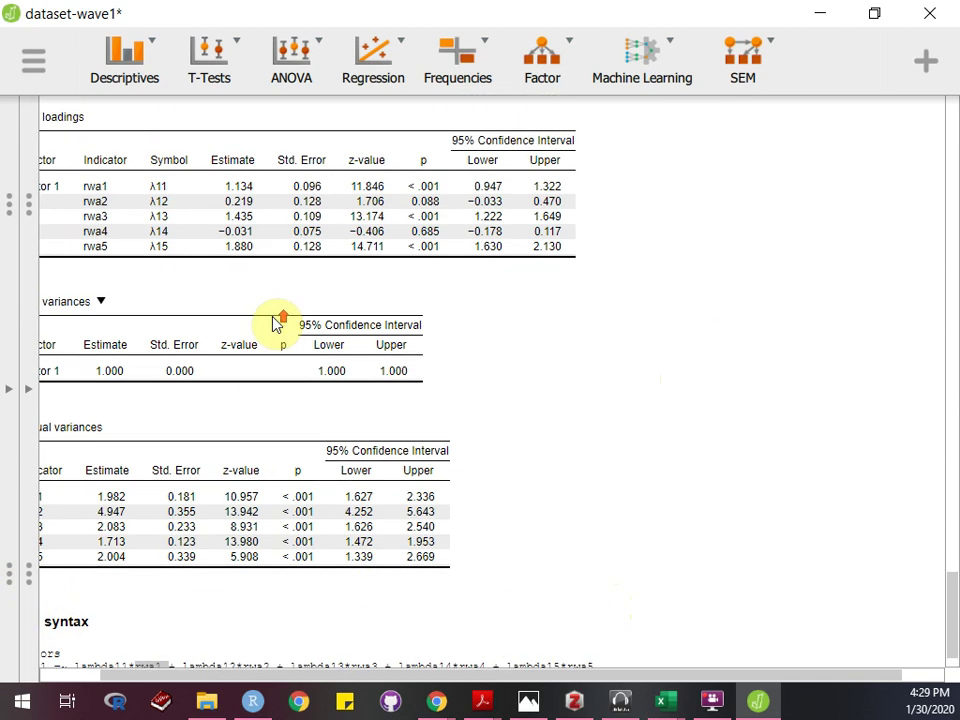
pyautogui.click(9, 388)
pyautogui.click(945, 433)
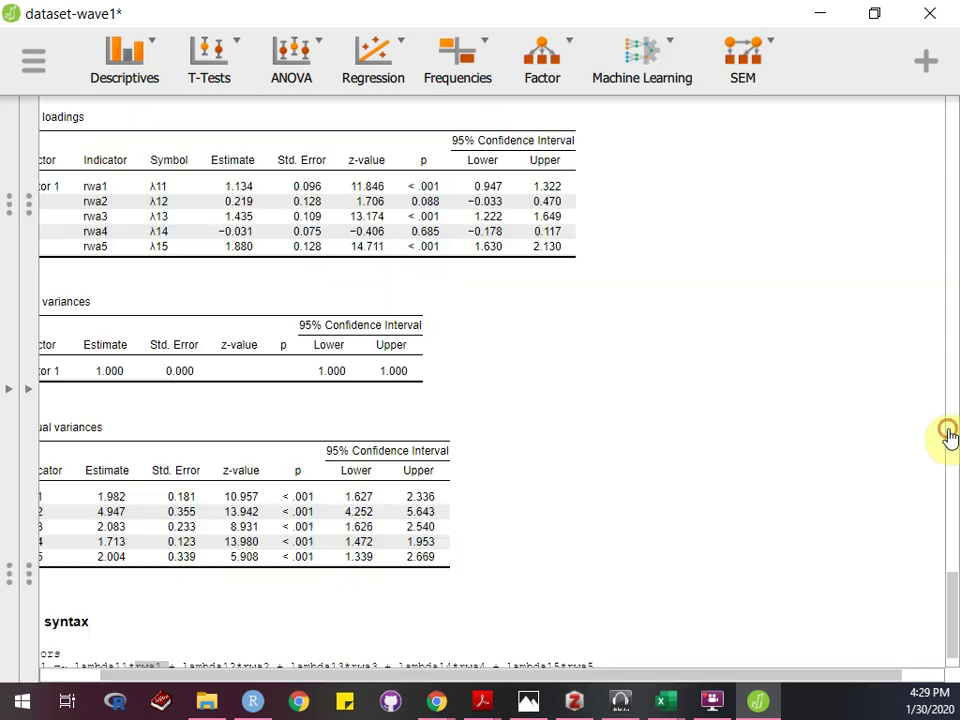
pyautogui.click(190, 496)
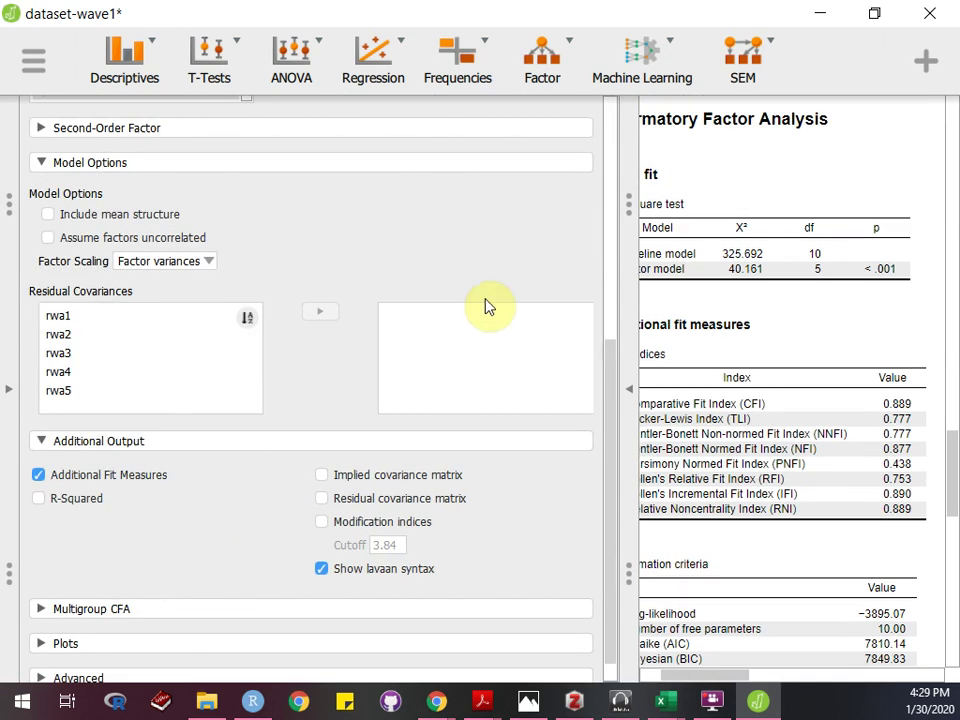
# - Set the estimator of the confirmatory factor analysis to DWLS in its advanced settings
pyautogui.scroll(-1, 293, 456)
pyautogui.scroll(5, 290, 459)
pyautogui.scroll(-5, 290, 459)
pyautogui.click(158, 652)
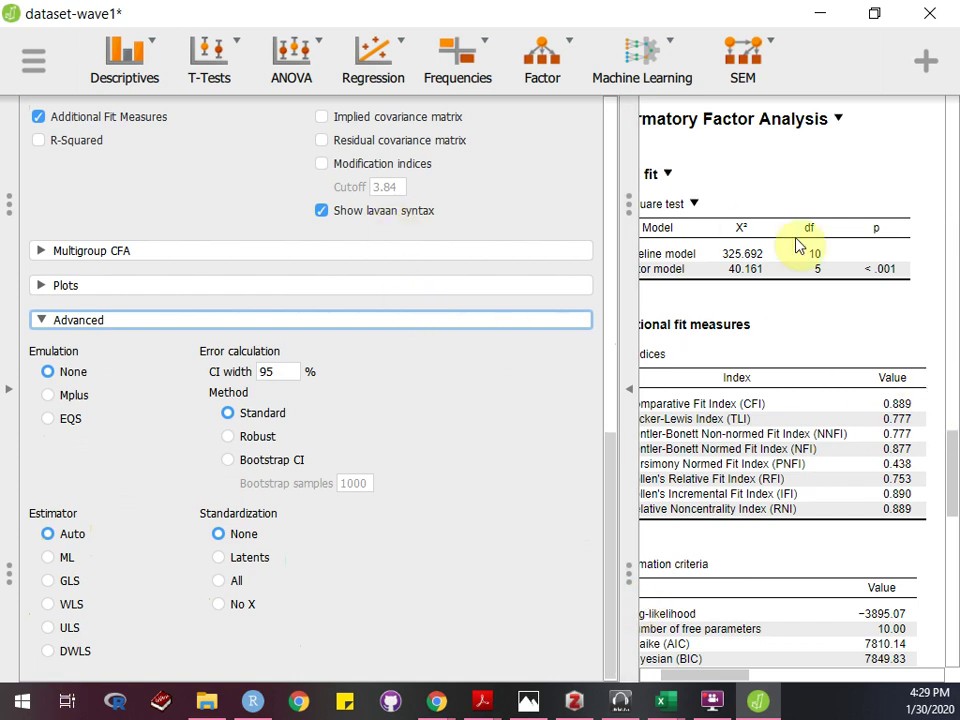
pyautogui.scroll(-10, 799, 242)
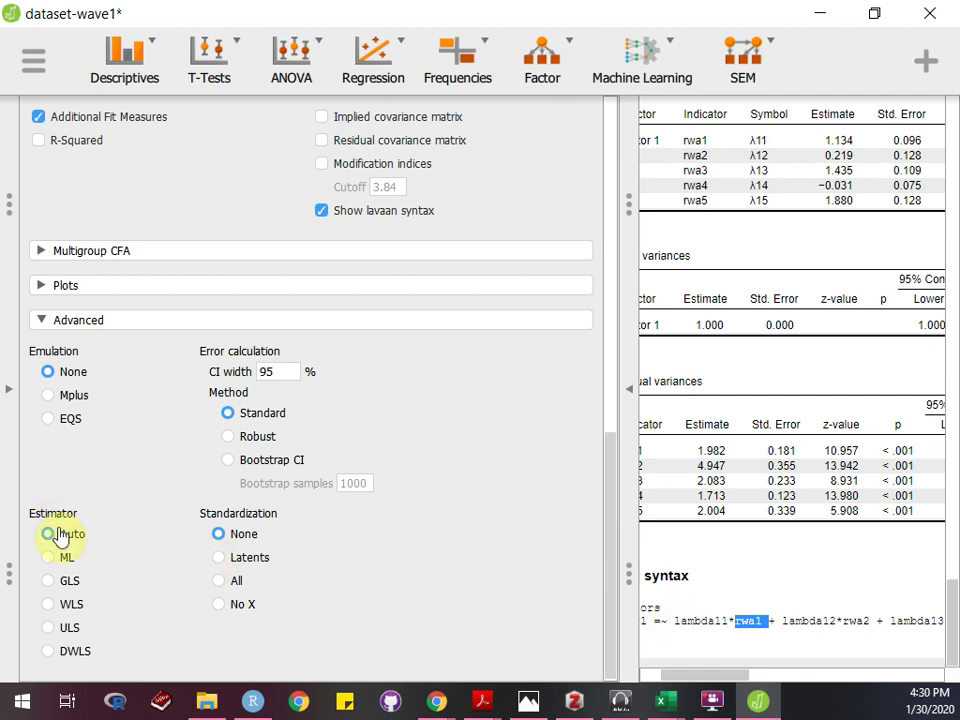
pyautogui.click(50, 655)
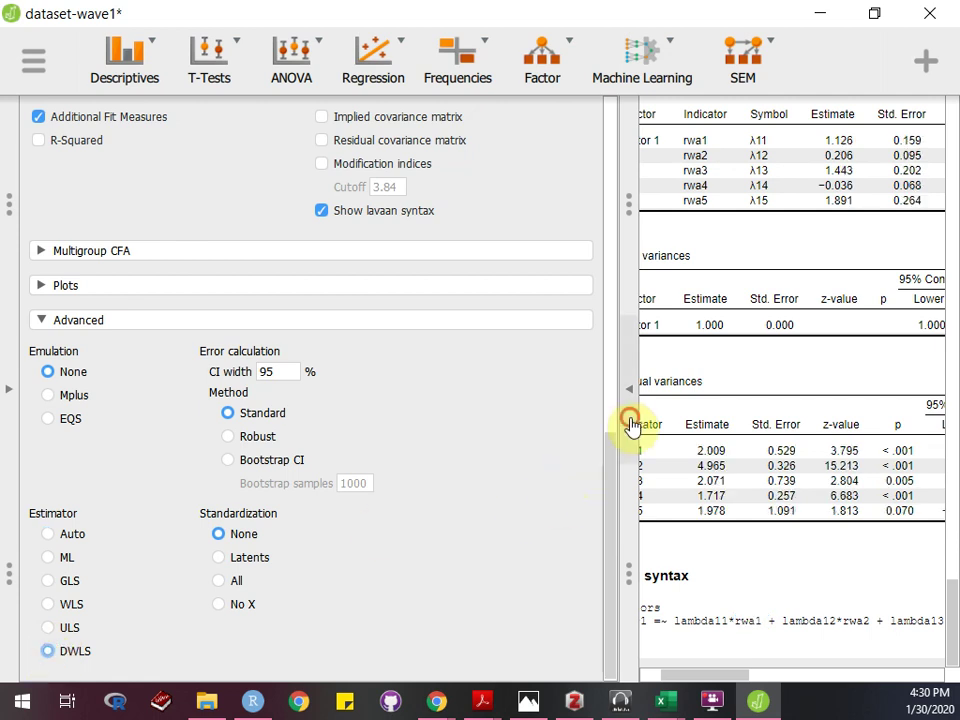
# - Examine the DWLS results at full width: chi-square test, fit indices, other fit measures, factor loadings and variances
pyautogui.click(629, 420)
pyautogui.scroll(5, 176, 490)
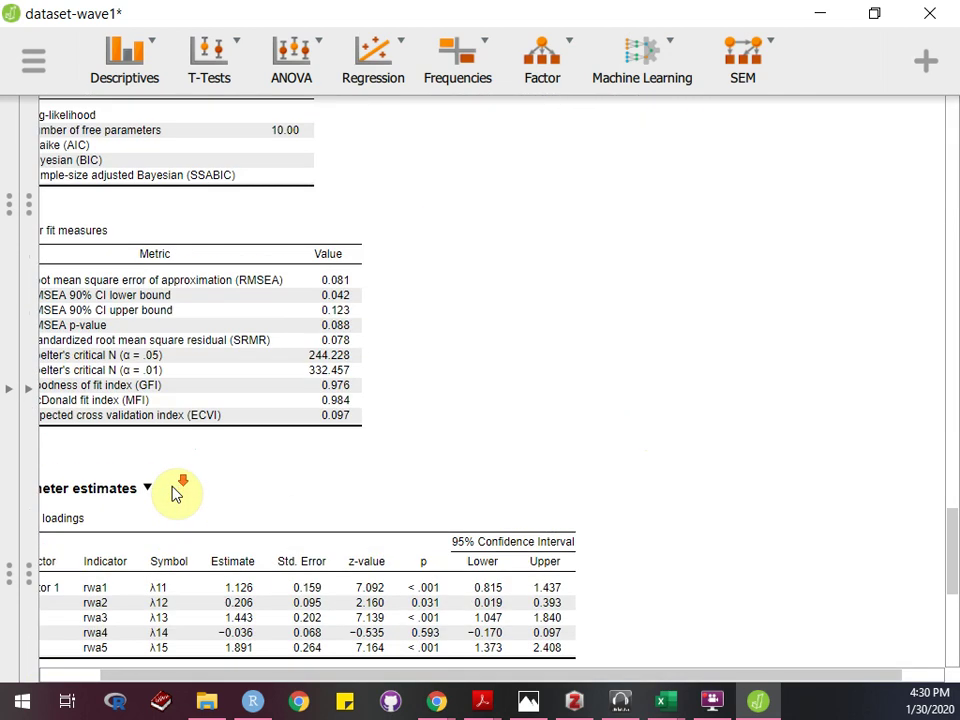
pyautogui.scroll(-3, 176, 490)
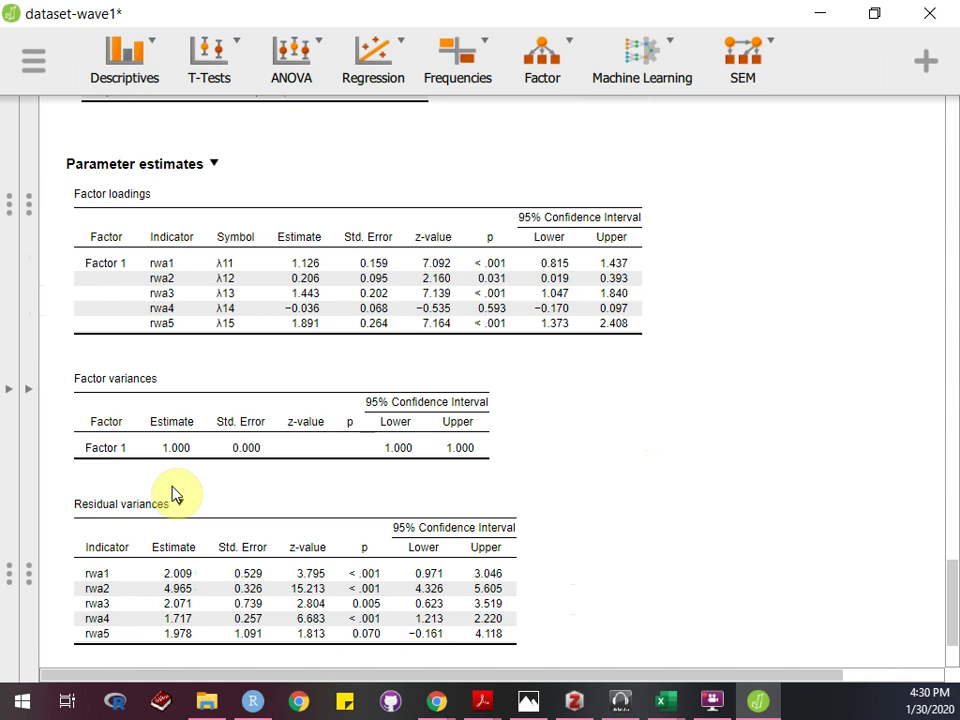
pyautogui.scroll(10, 172, 492)
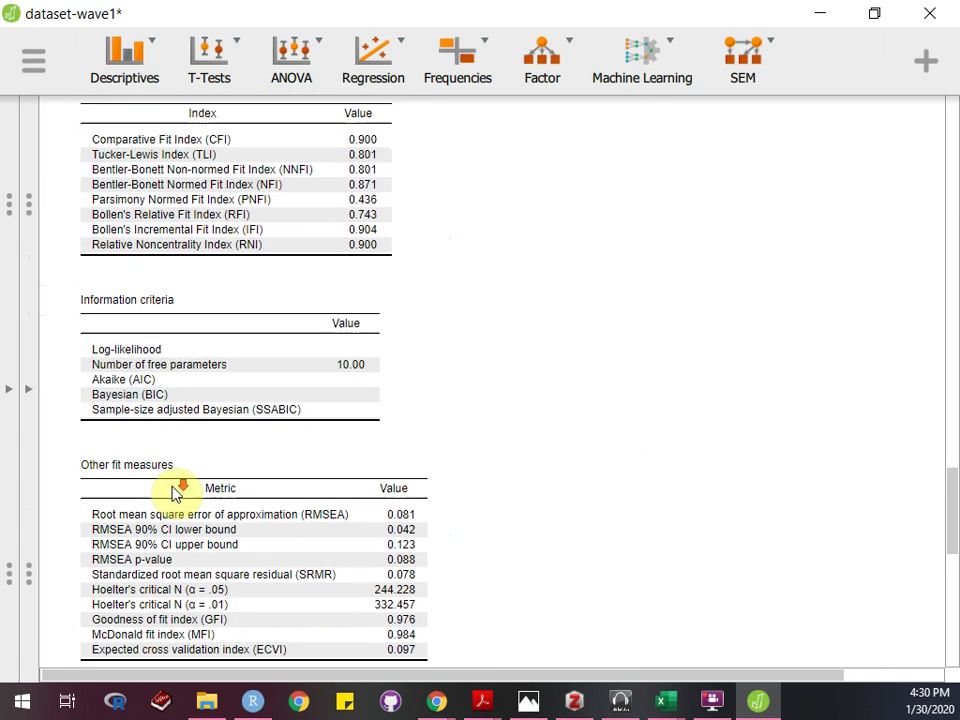
pyautogui.scroll(-8, 172, 492)
pyautogui.scroll(5, 172, 492)
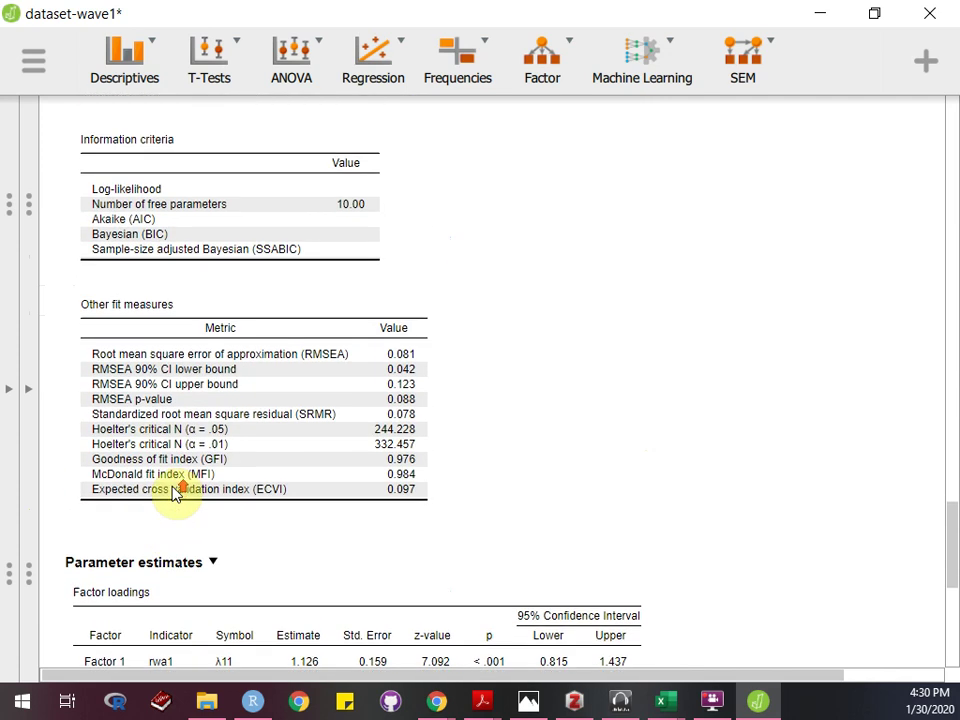
pyautogui.scroll(10, 172, 492)
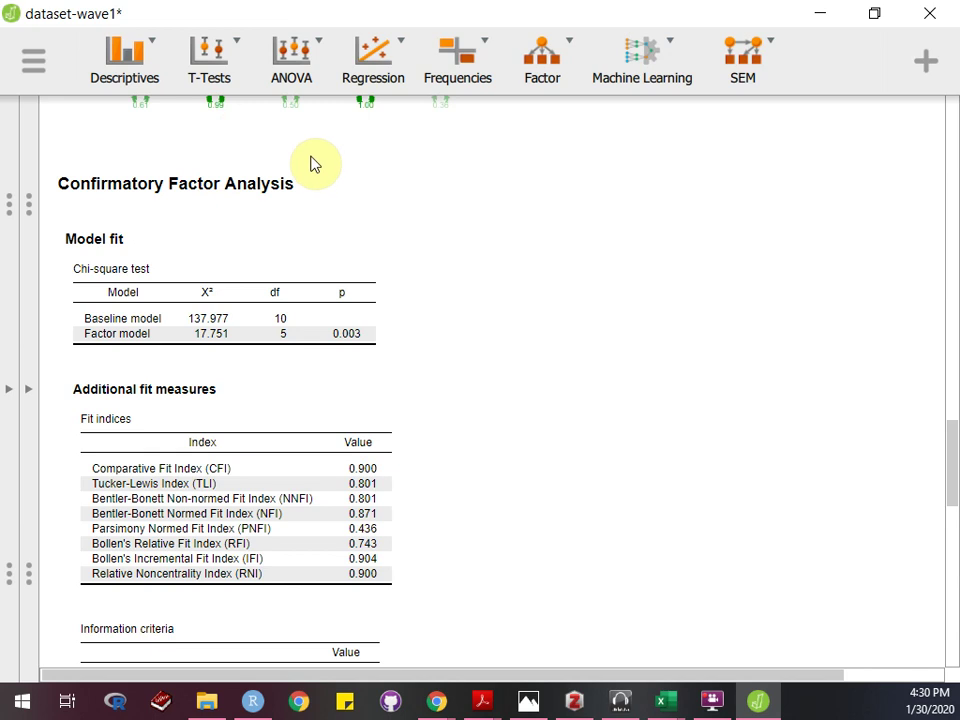
# - Add a Reliability Analysis with rwa1 to rwa5 as its variables
pyautogui.click(137, 89)
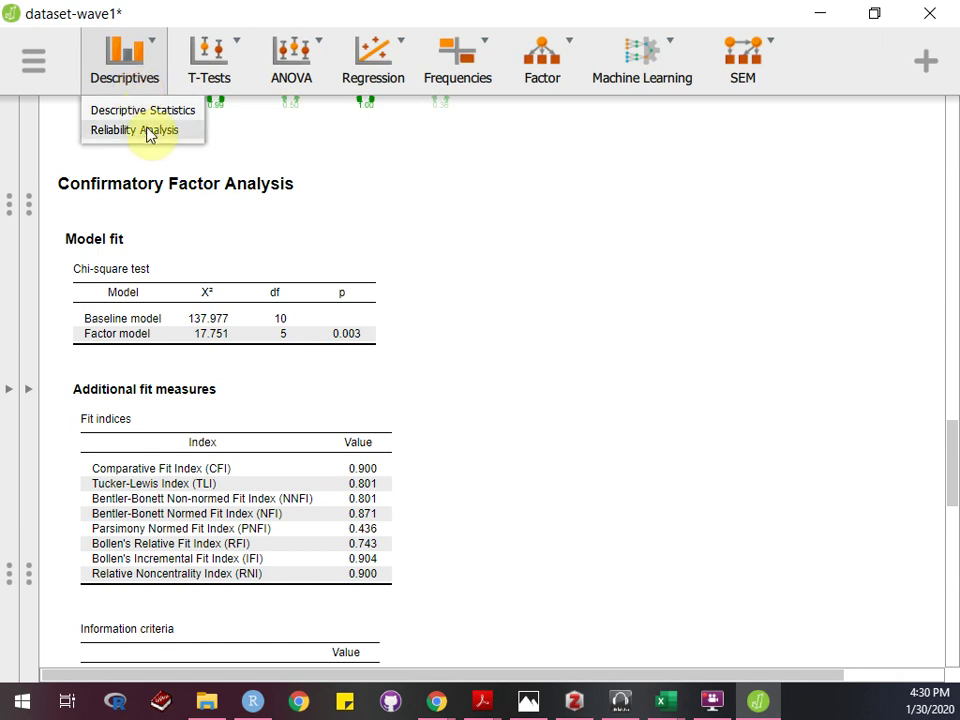
pyautogui.click(145, 130)
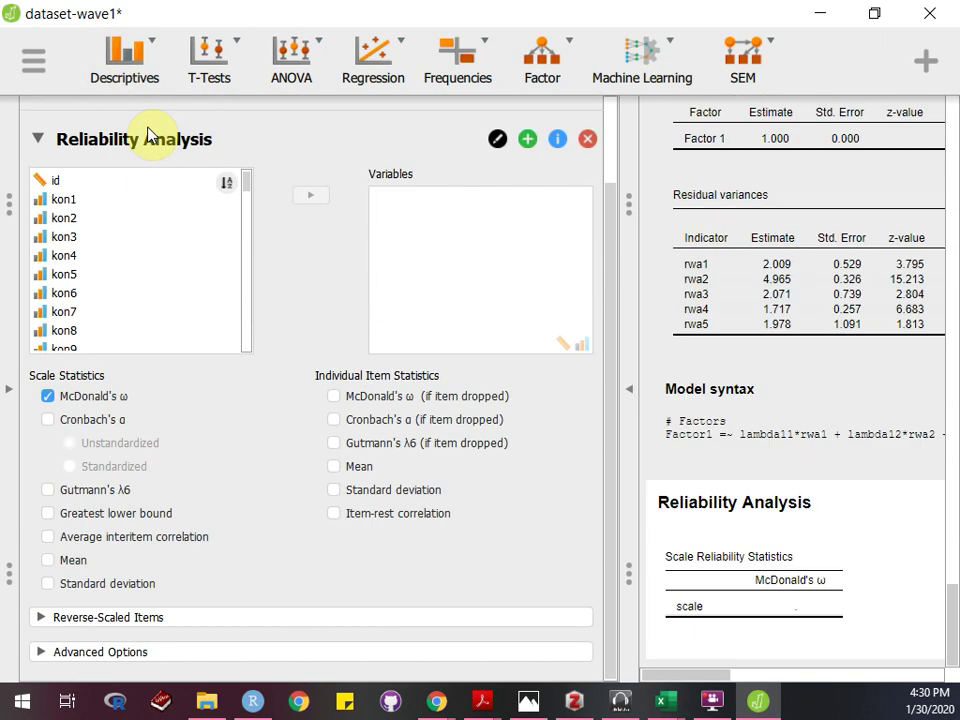
pyautogui.click(247, 183)
pyautogui.moveTo(247, 183); pyautogui.dragTo(242, 261)
pyautogui.click(92, 280)
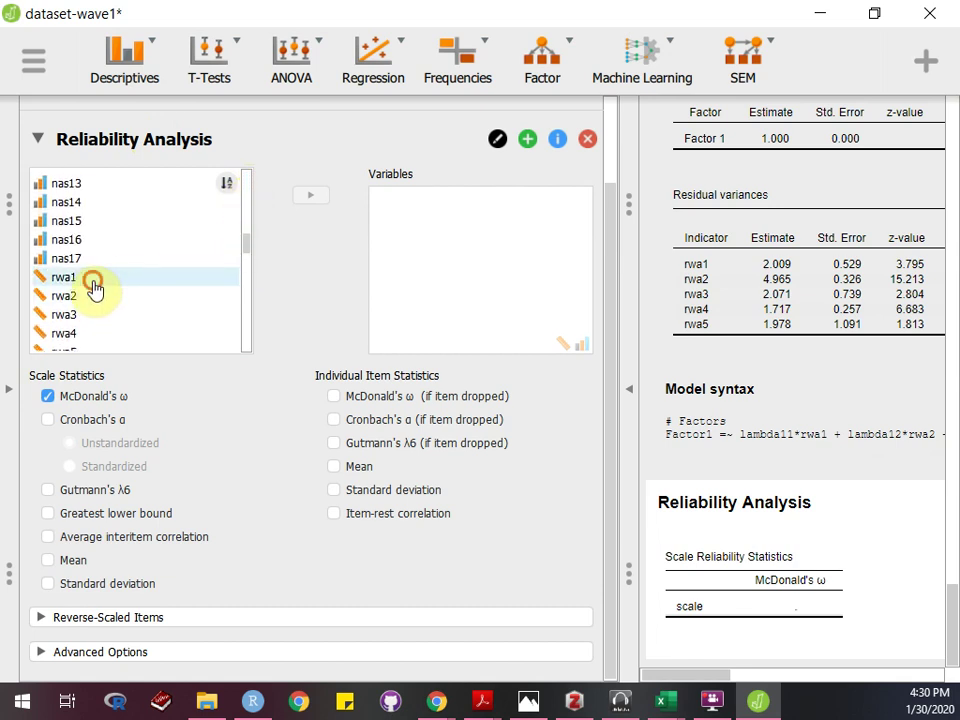
pyautogui.hotkey('shift', 'Down')
pyautogui.hotkey('shift', 'Down')
pyautogui.hotkey('shift', 'Down')
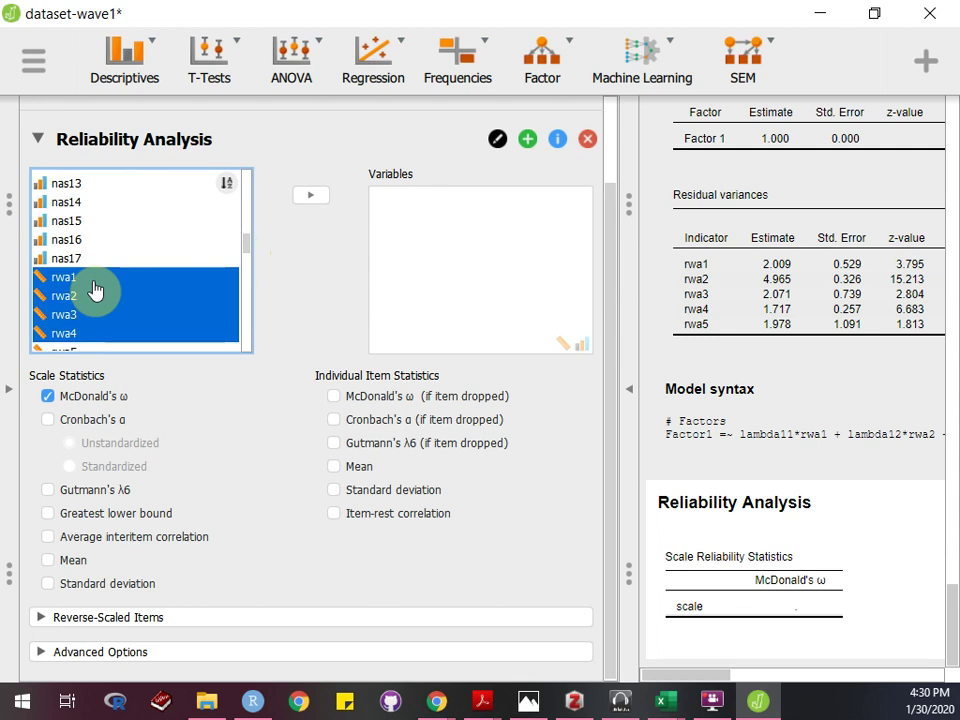
pyautogui.hotkey('shift', 'Down')
pyautogui.click(318, 196)
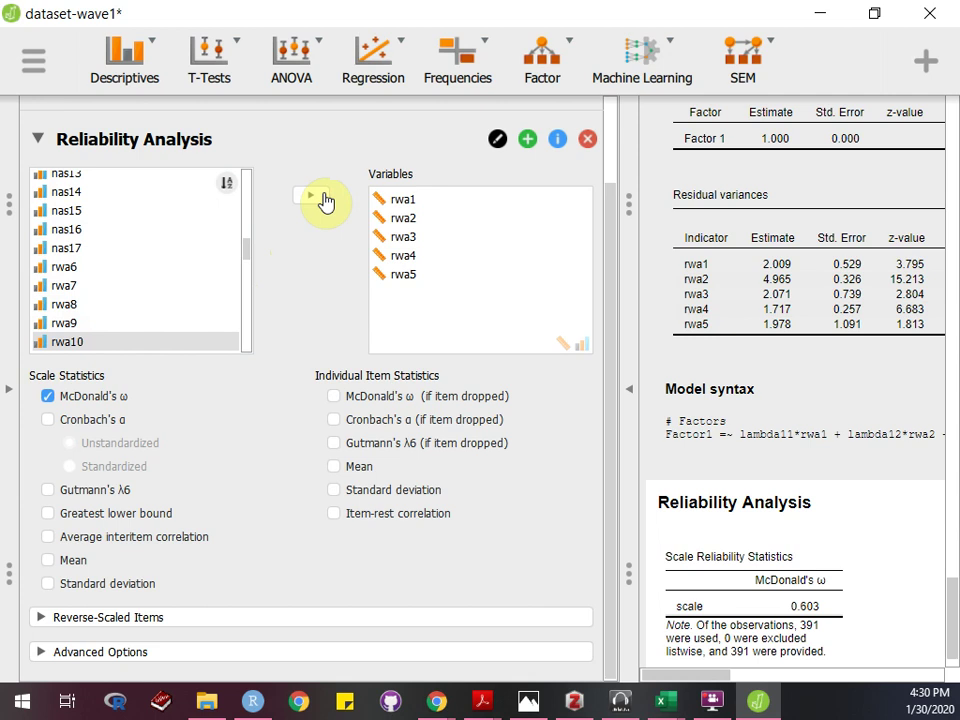
# - Open the reverse-scaled items settings of the reliability analysis
pyautogui.click(424, 259)
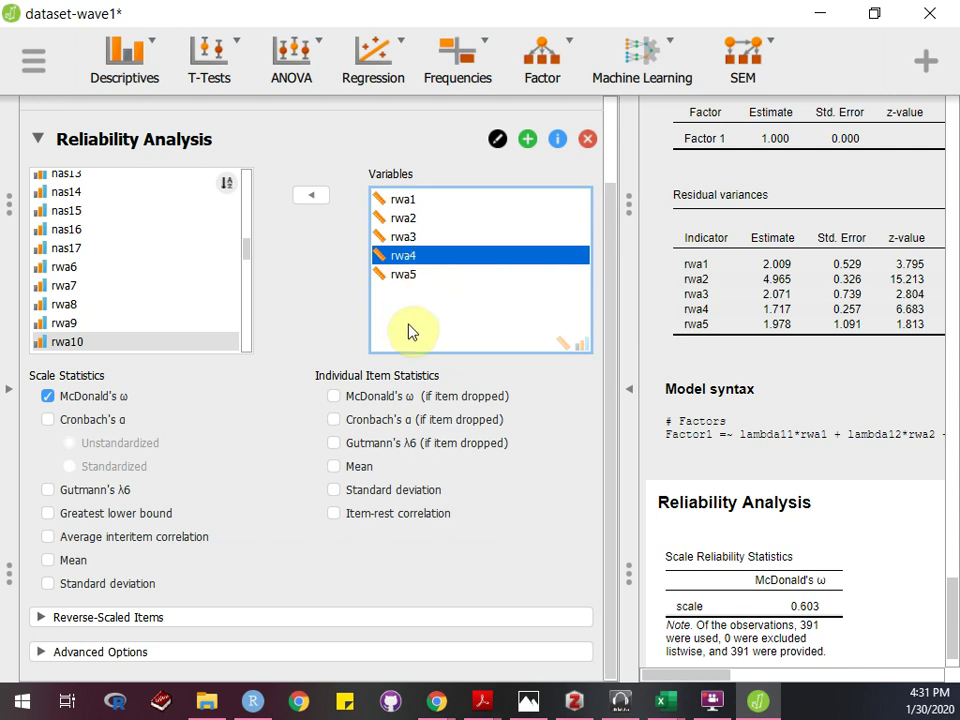
pyautogui.click(114, 617)
pyautogui.scroll(-3, 182, 368)
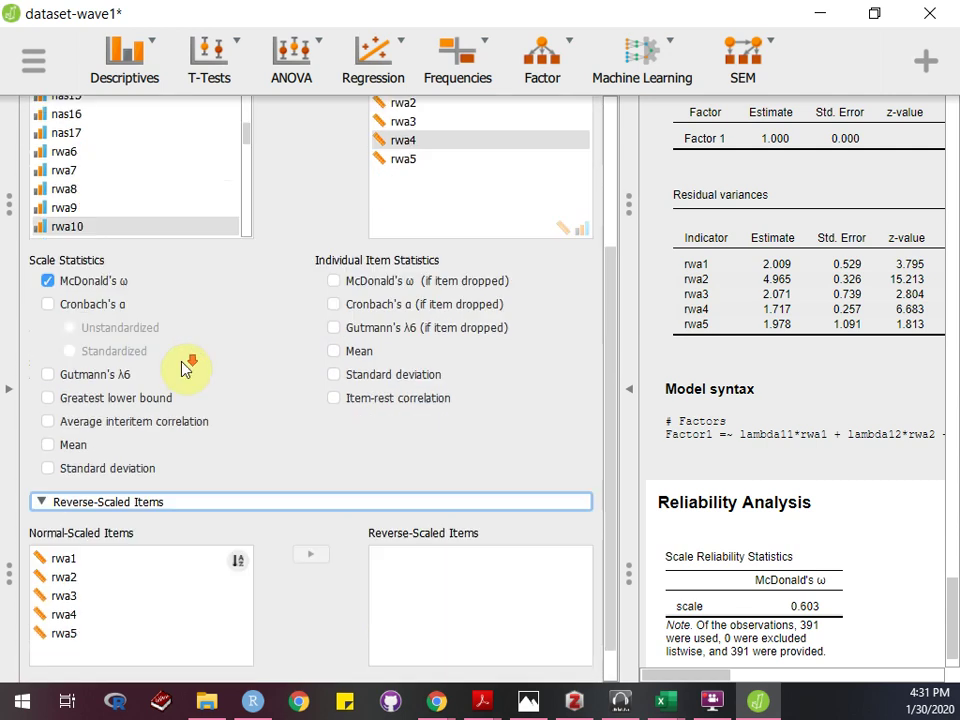